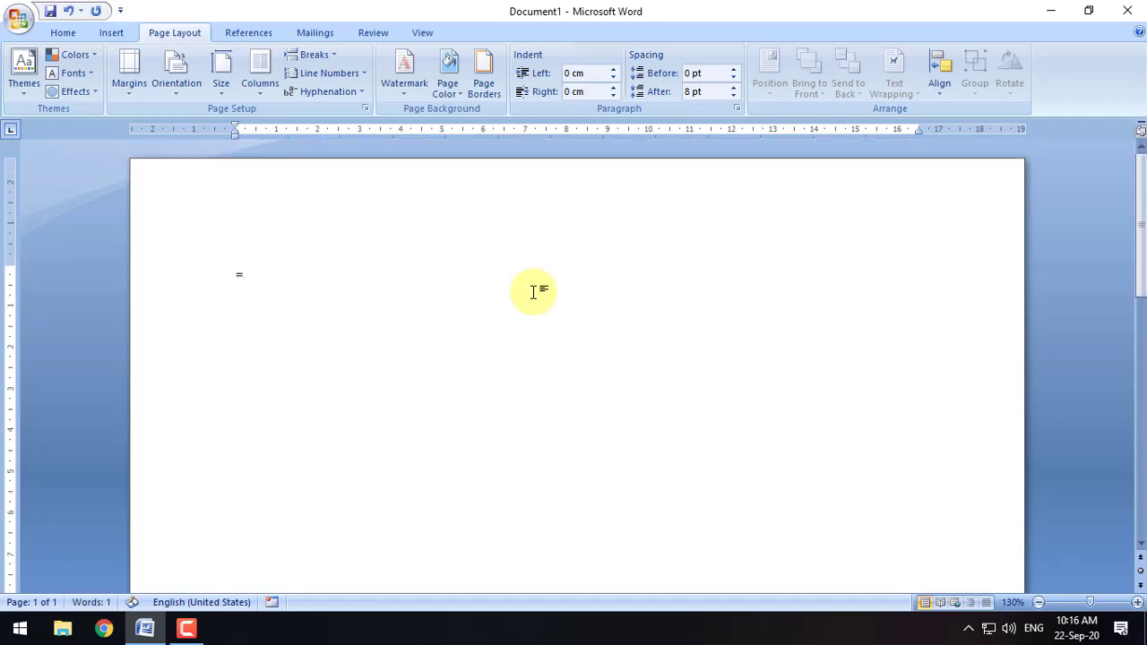
# Generate three paragraphs of sample text in the blank document with the random-text formula
pyautogui.write(')')
pyautogui.press('Return')
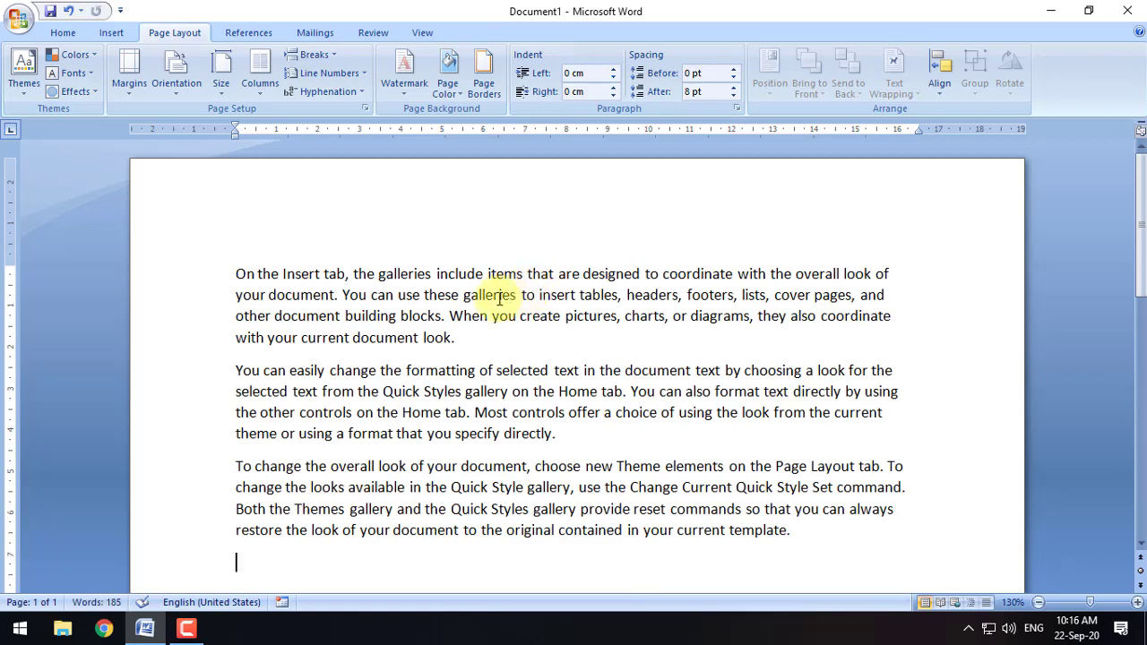
pyautogui.scroll(-5, 499, 299)
pyautogui.scroll(5, 507, 302)
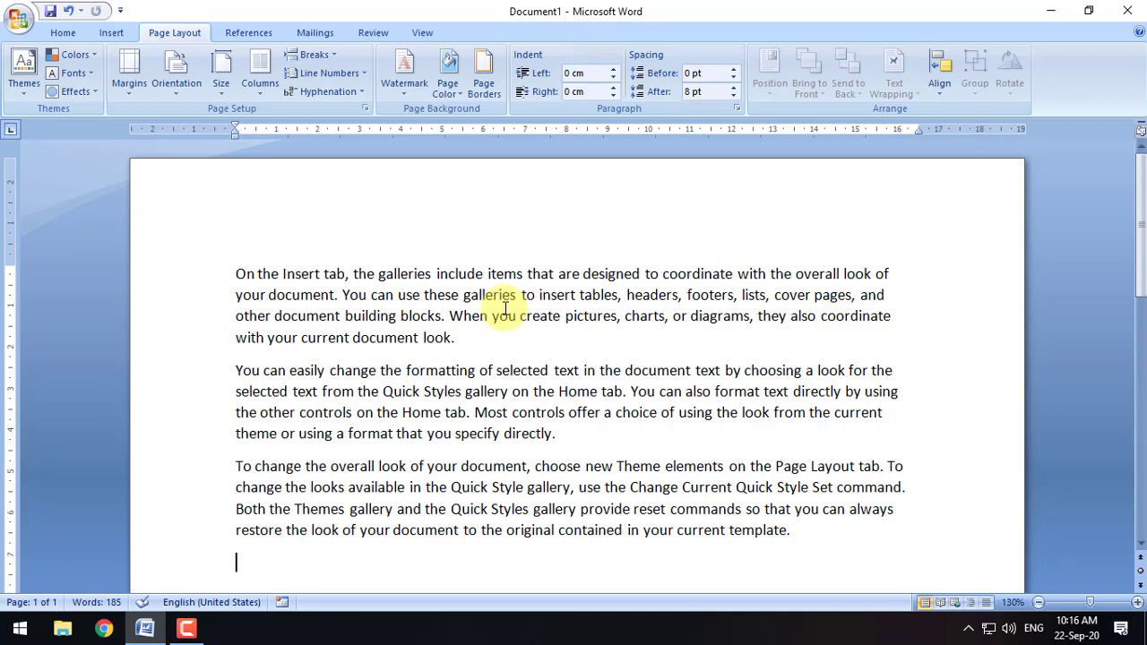
# Set the page color to a medium-light blue theme shade and look over the page
pyautogui.click(451, 101)
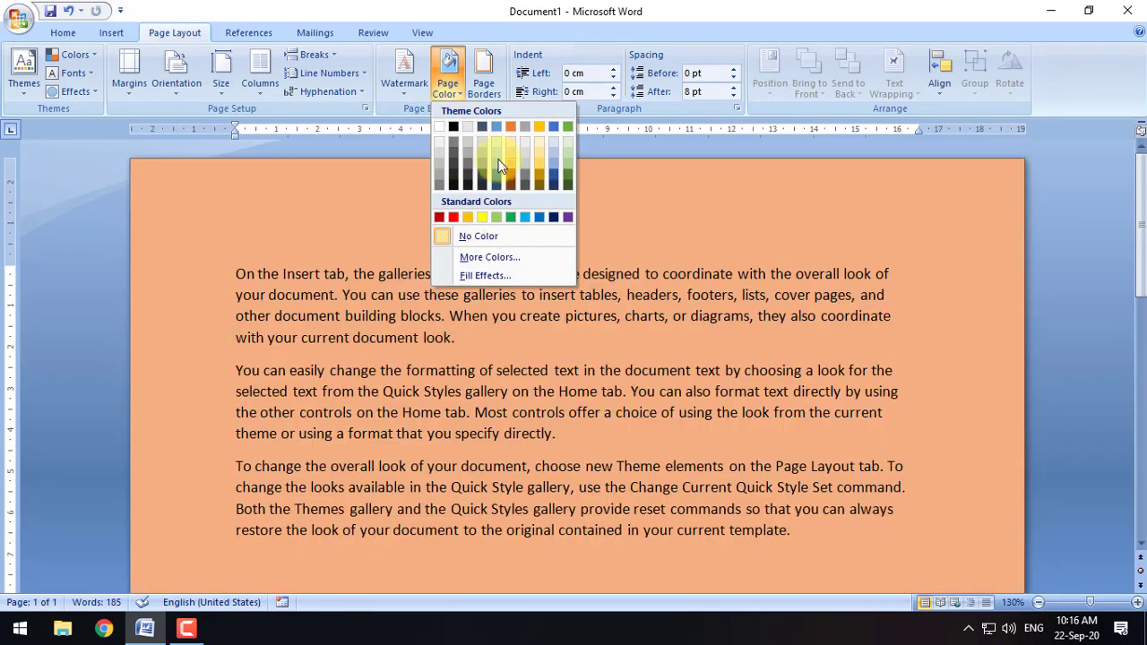
pyautogui.click(553, 150)
pyautogui.click(678, 339)
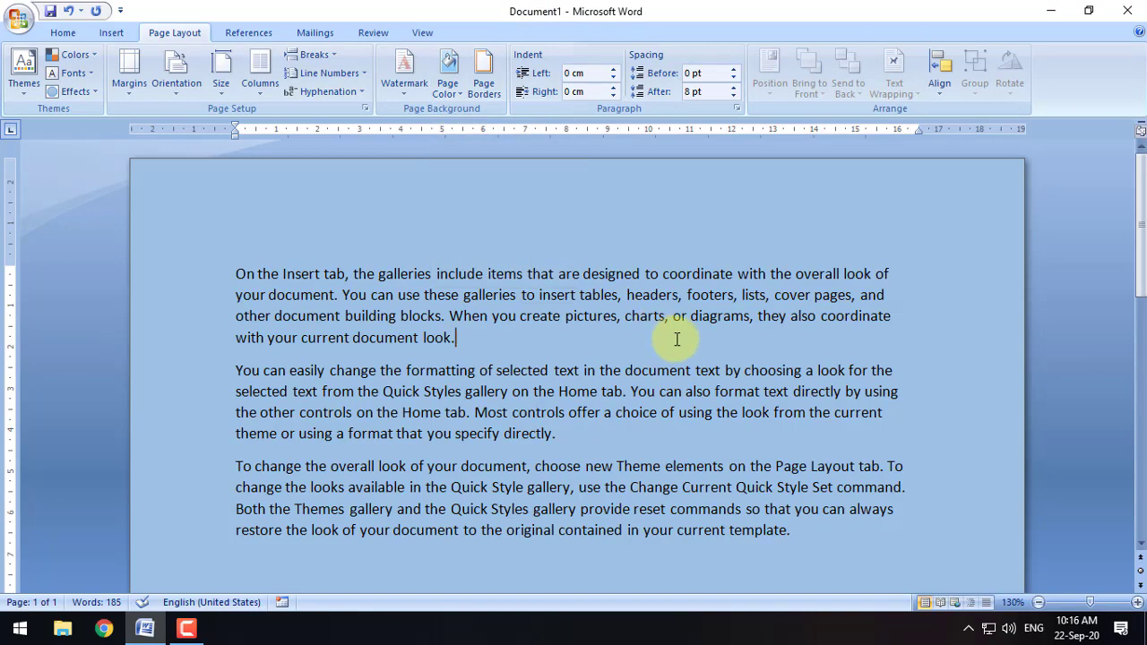
pyautogui.scroll(-3, 660, 389)
pyautogui.scroll(3, 660, 389)
# Change the page color to a gold theme shade, and replace it with a light orange one
pyautogui.click(448, 85)
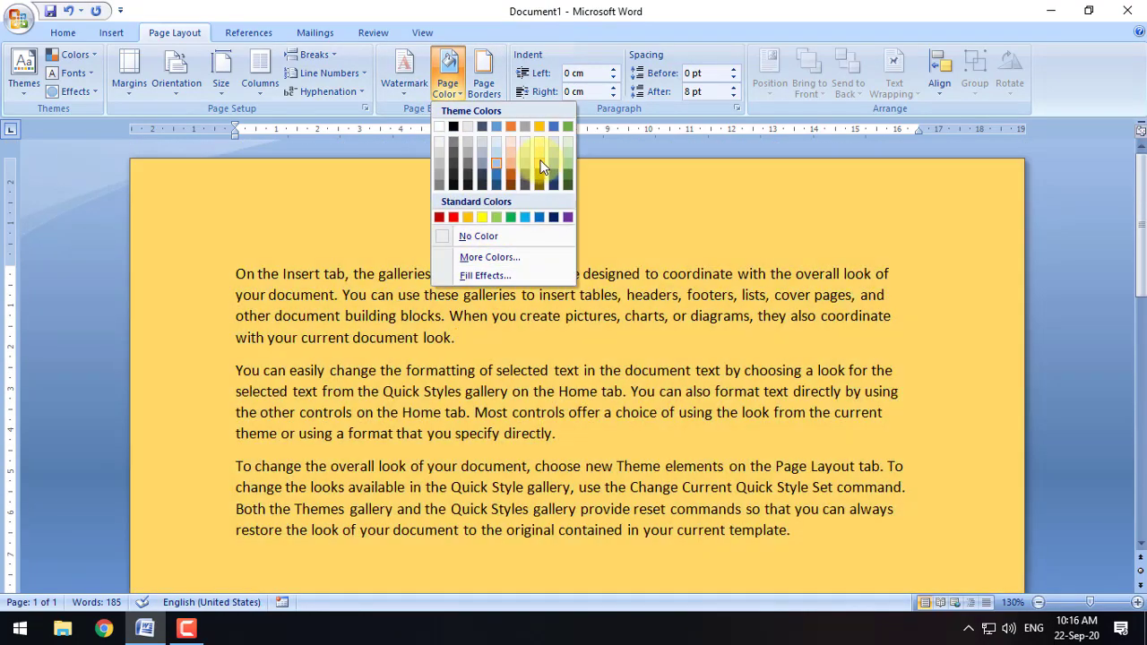
pyautogui.click(540, 167)
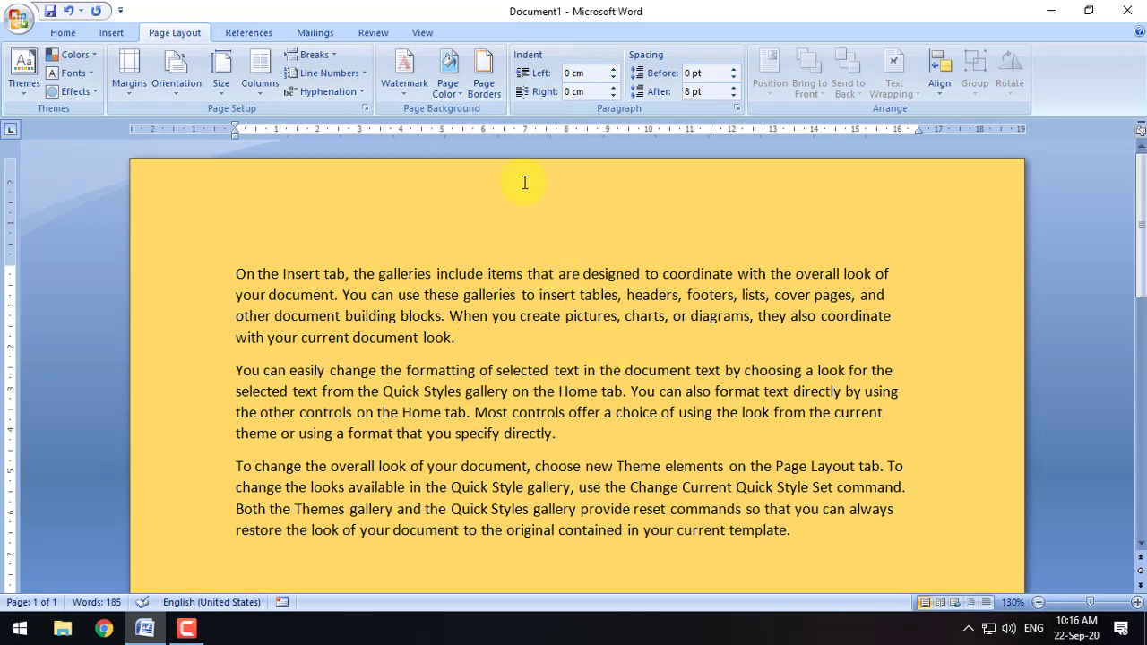
pyautogui.click(448, 85)
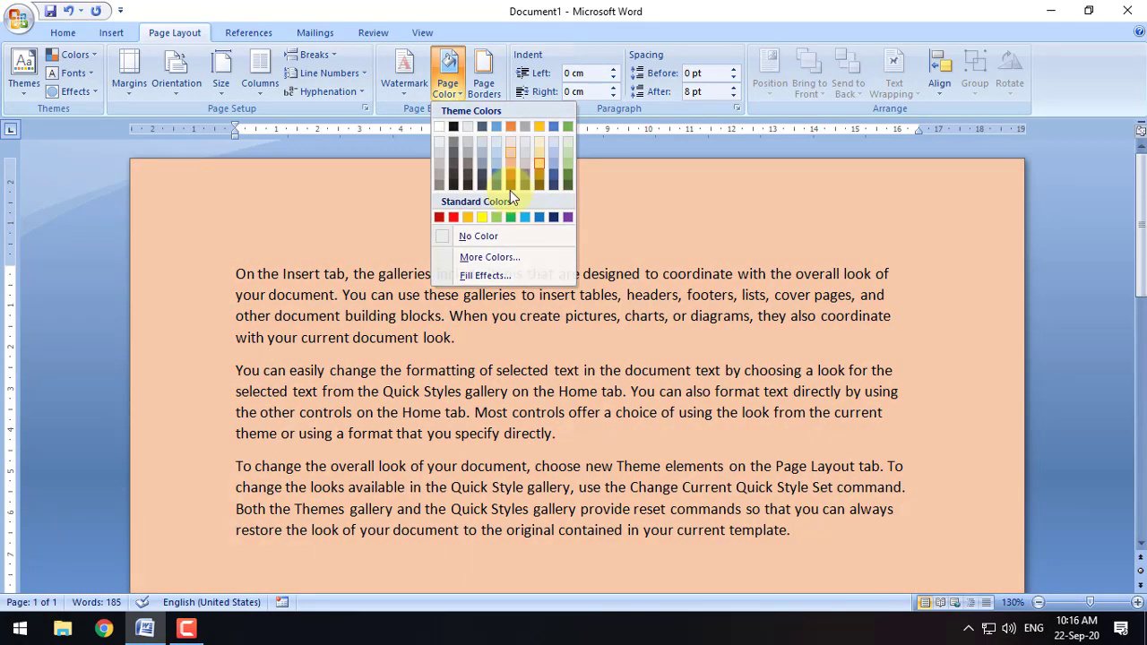
pyautogui.click(512, 153)
pyautogui.scroll(-3, 594, 397)
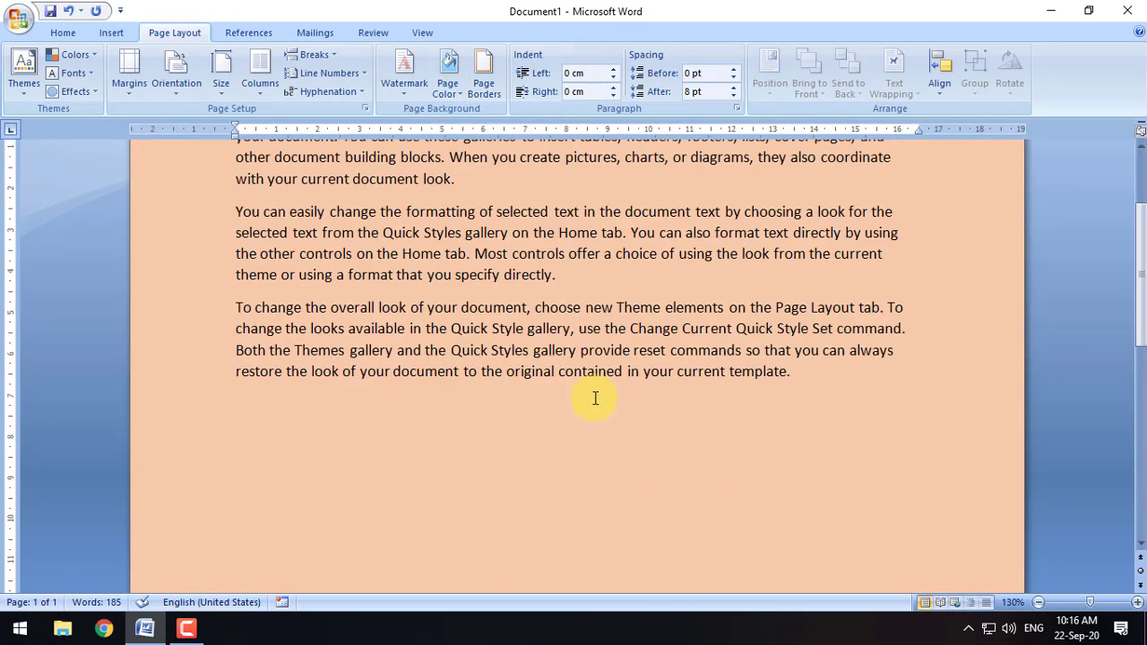
pyautogui.scroll(3, 595, 400)
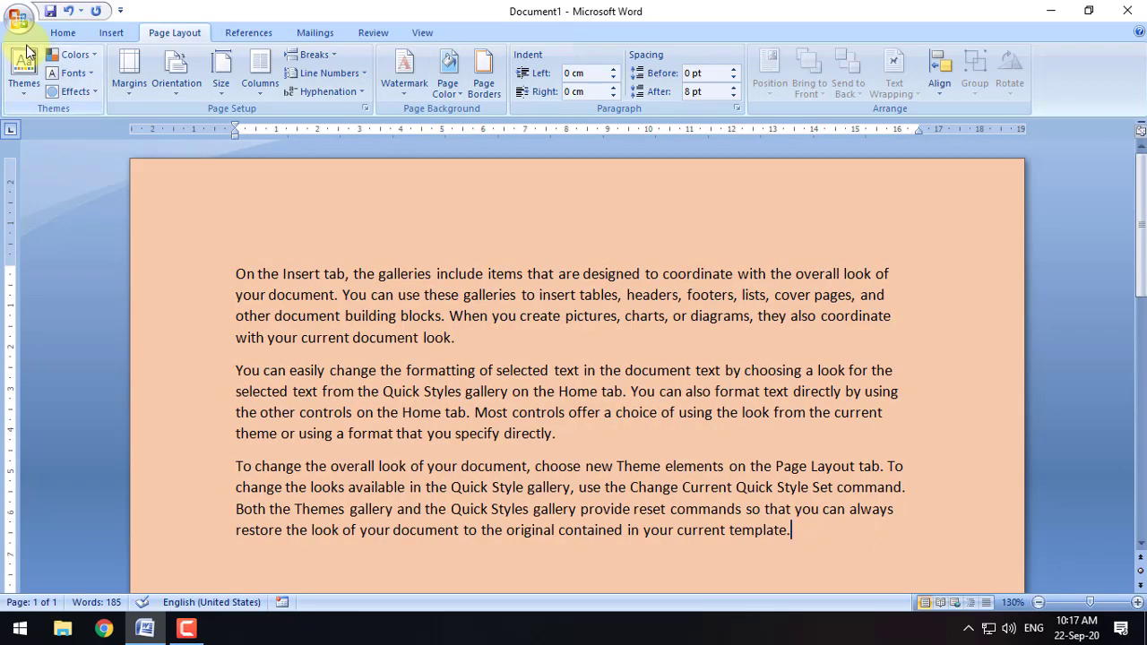
# Check the page background in the print preview at 100% zoom and return to editing
pyautogui.click(18, 18)
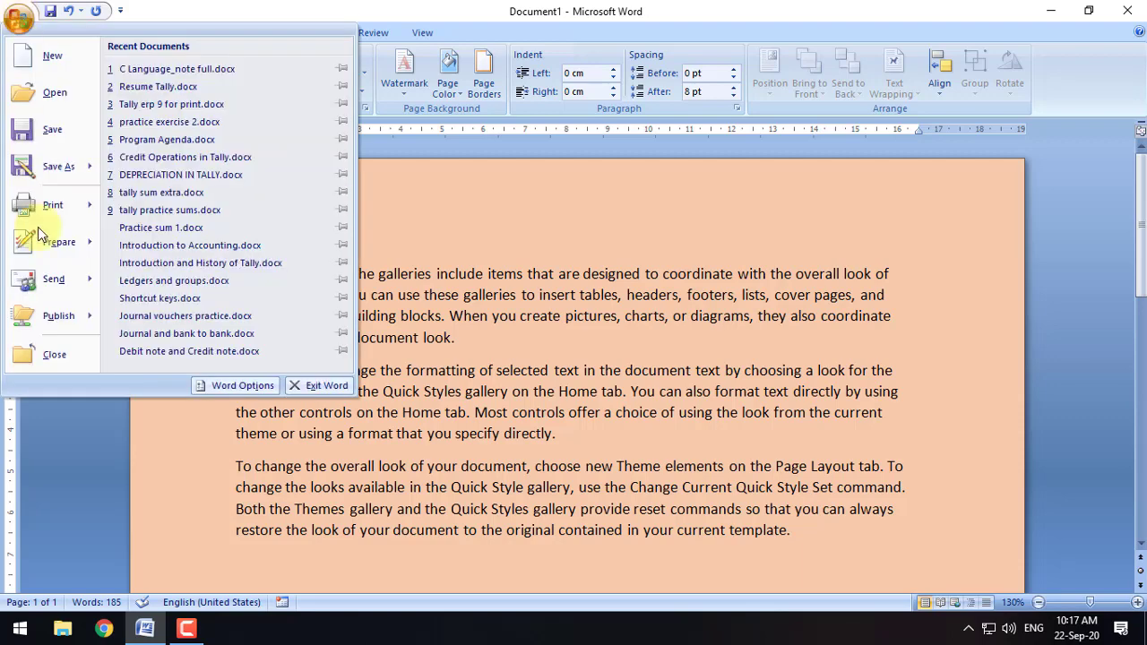
pyautogui.moveTo(53, 215)
pyautogui.click(198, 161)
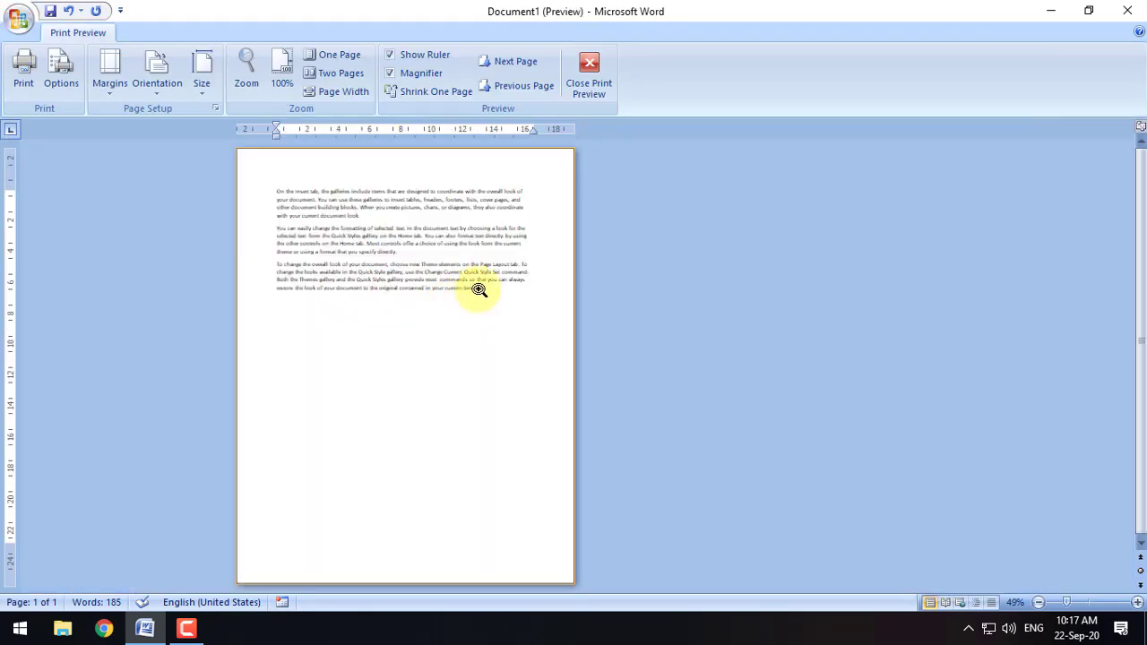
pyautogui.click(479, 261)
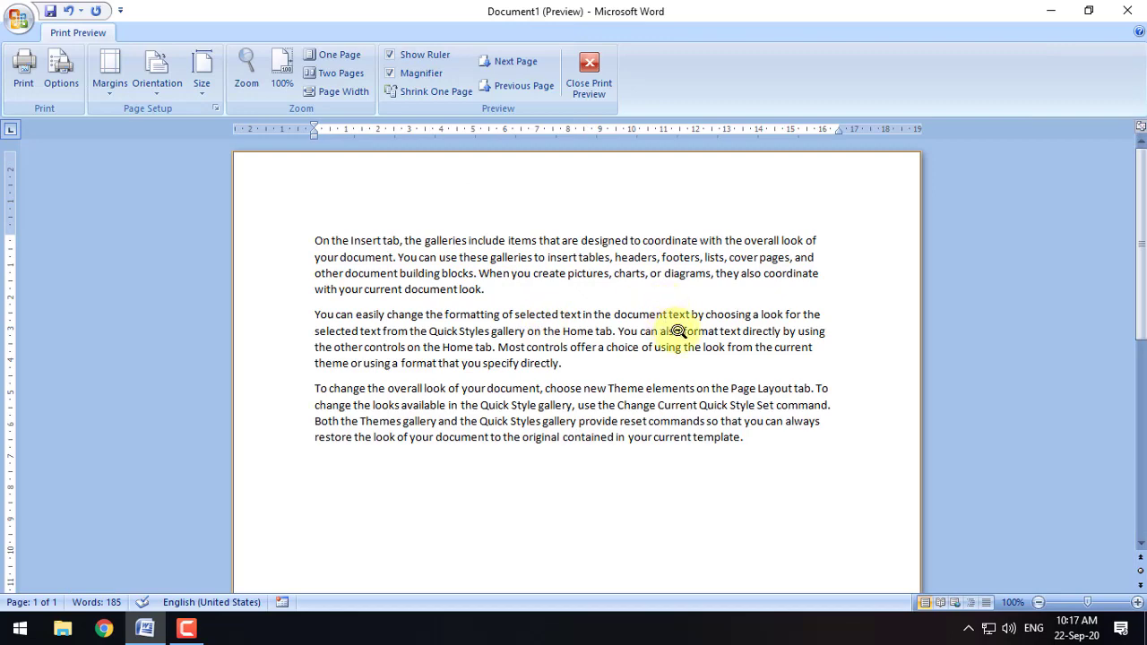
pyautogui.click(595, 90)
pyautogui.scroll(-4, 872, 419)
pyautogui.scroll(4, 791, 339)
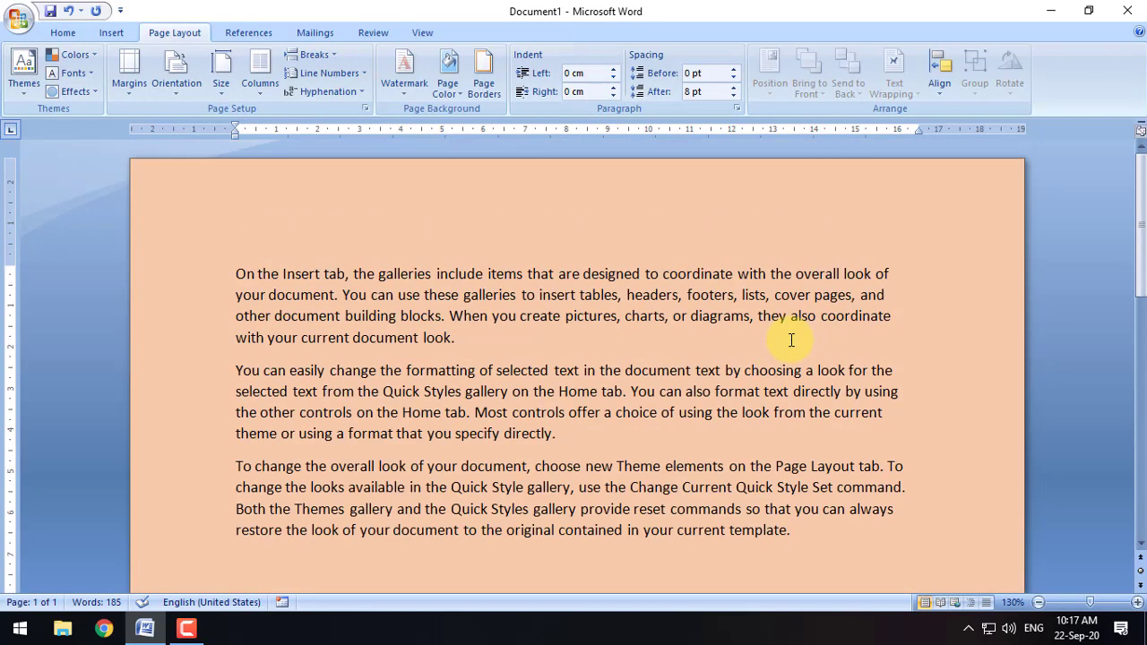
pyautogui.click(938, 335)
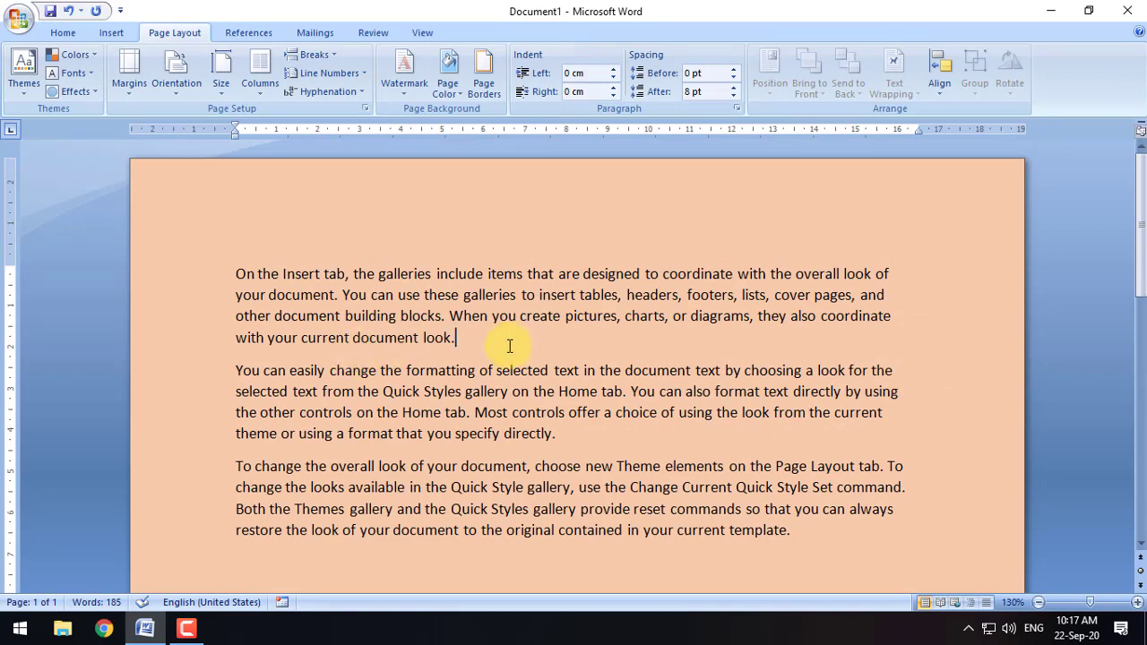
# Enable printing of background colors and images in the program's display options
pyautogui.click(19, 23)
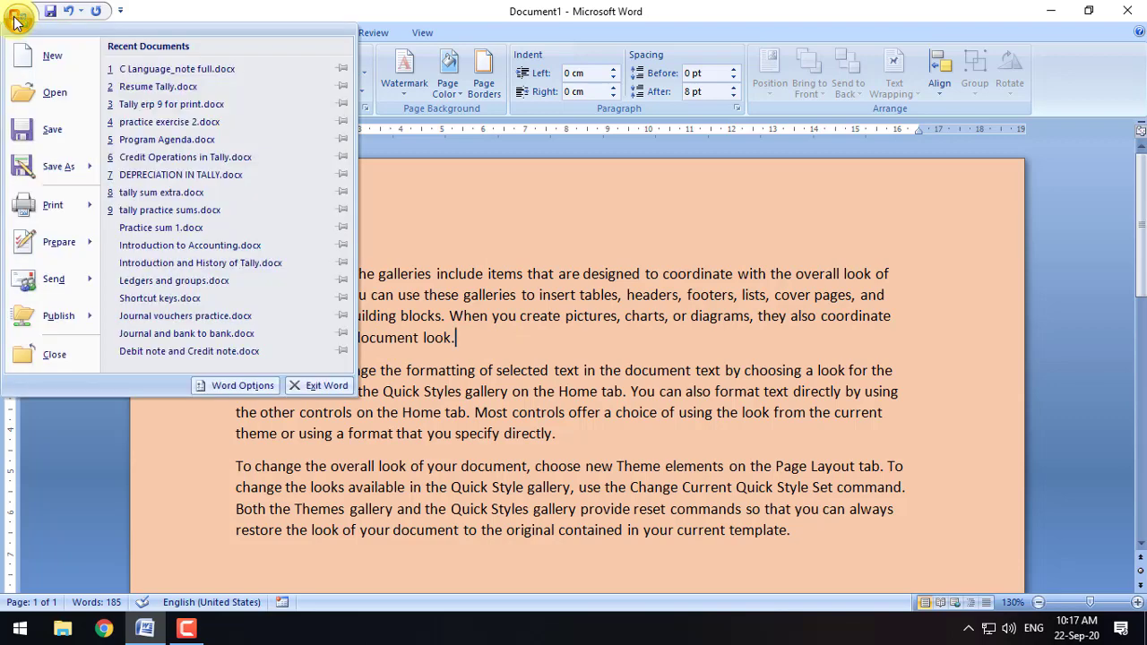
pyautogui.click(259, 383)
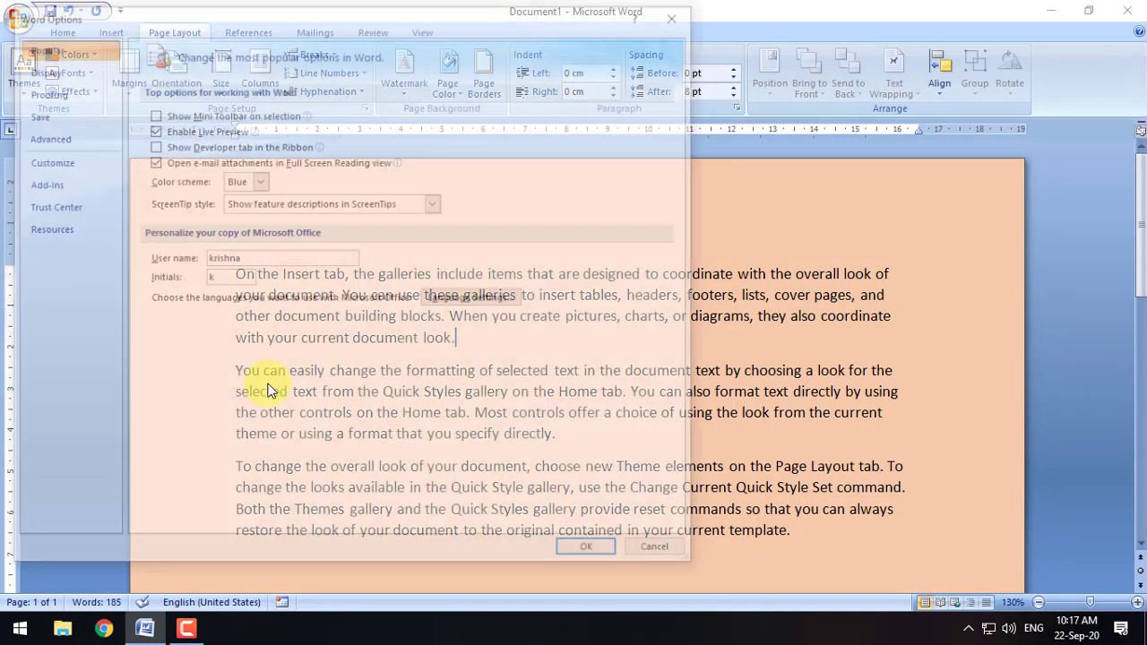
pyautogui.moveTo(177, 30); pyautogui.dragTo(330, 45)
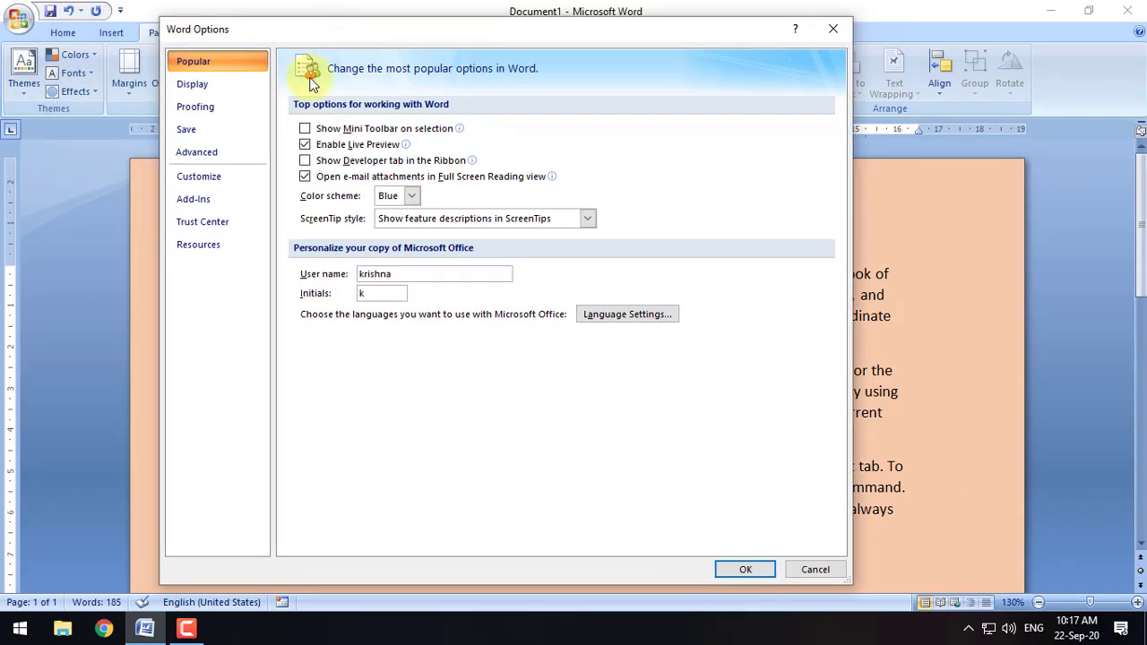
pyautogui.click(196, 92)
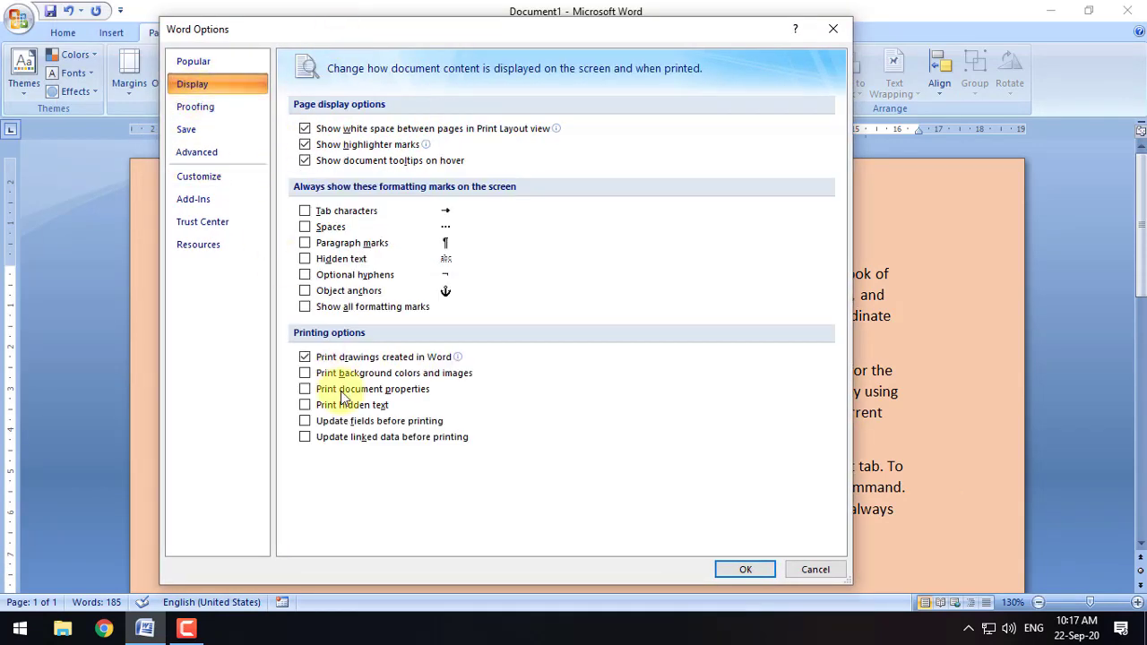
pyautogui.click(304, 374)
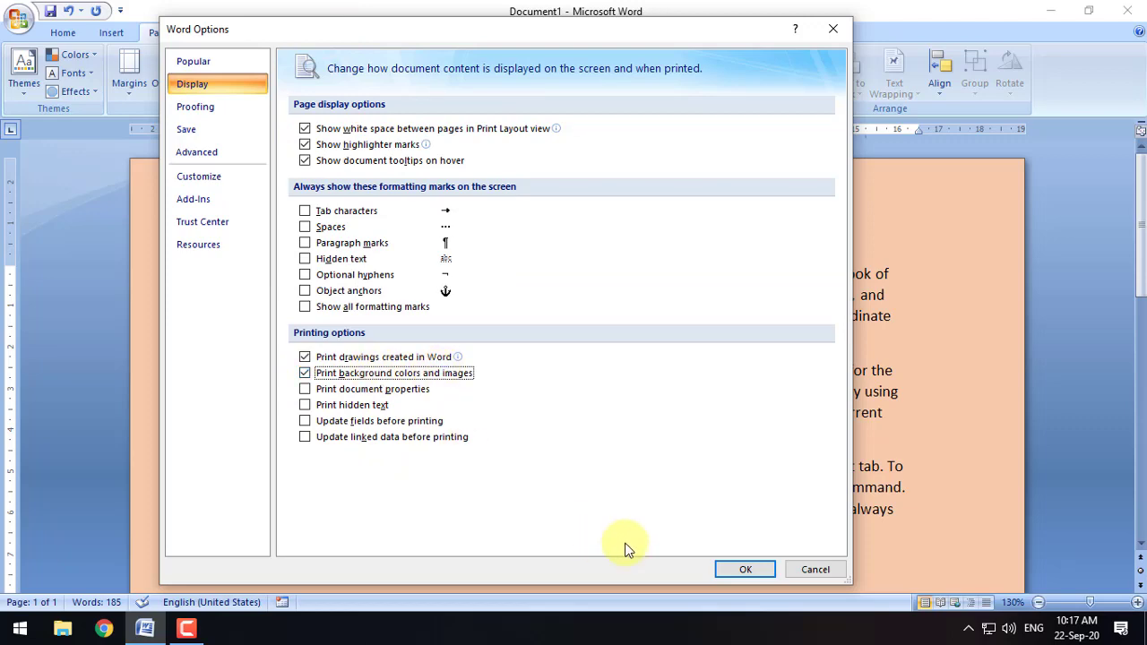
pyautogui.click(748, 568)
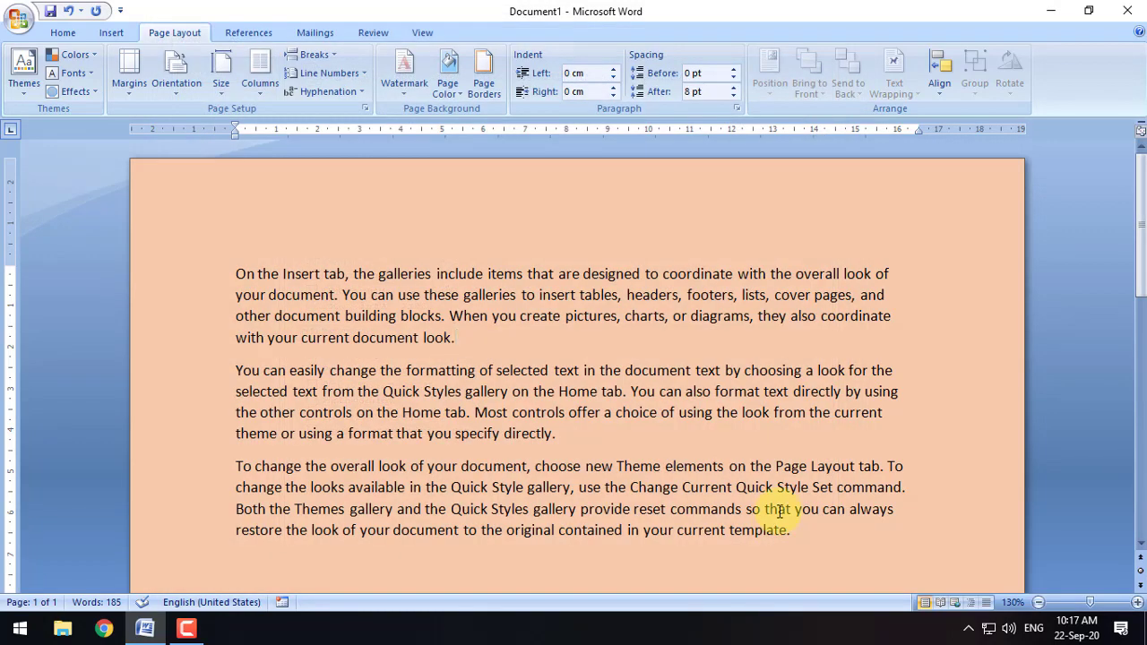
# Open the print preview to check the page background, zooming in and back out
pyautogui.click(18, 18)
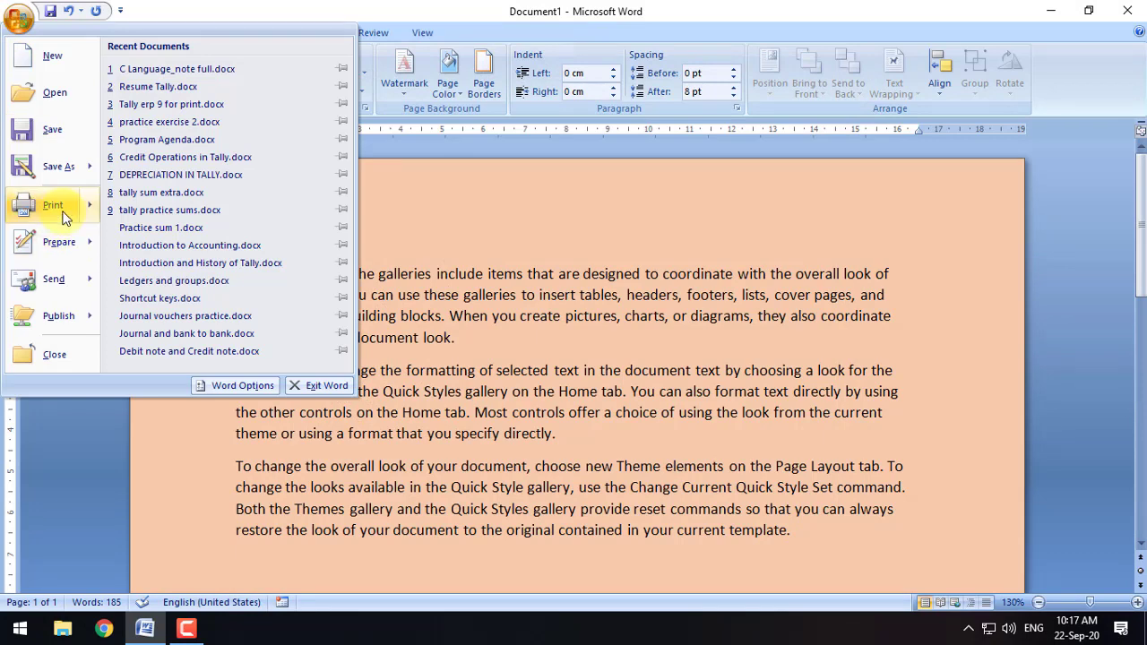
pyautogui.moveTo(62, 218)
pyautogui.click(193, 165)
pyautogui.click(456, 305)
pyautogui.click(464, 294)
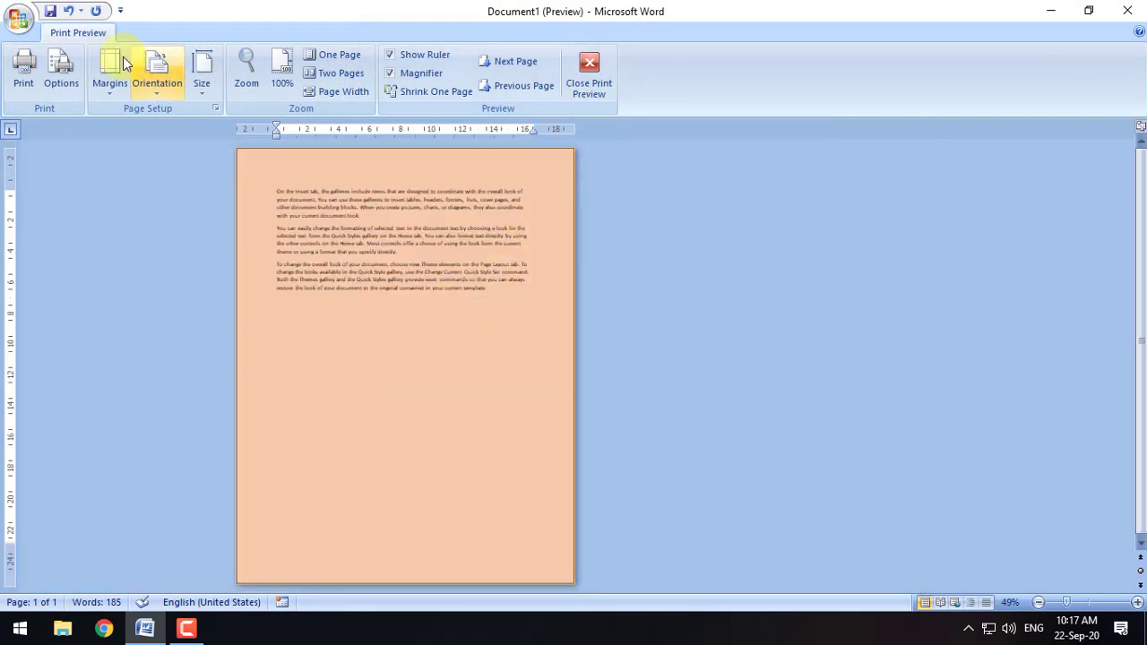
# Disable printing of background colors and images in the display options, and leave the print preview
pyautogui.click(16, 16)
pyautogui.click(235, 386)
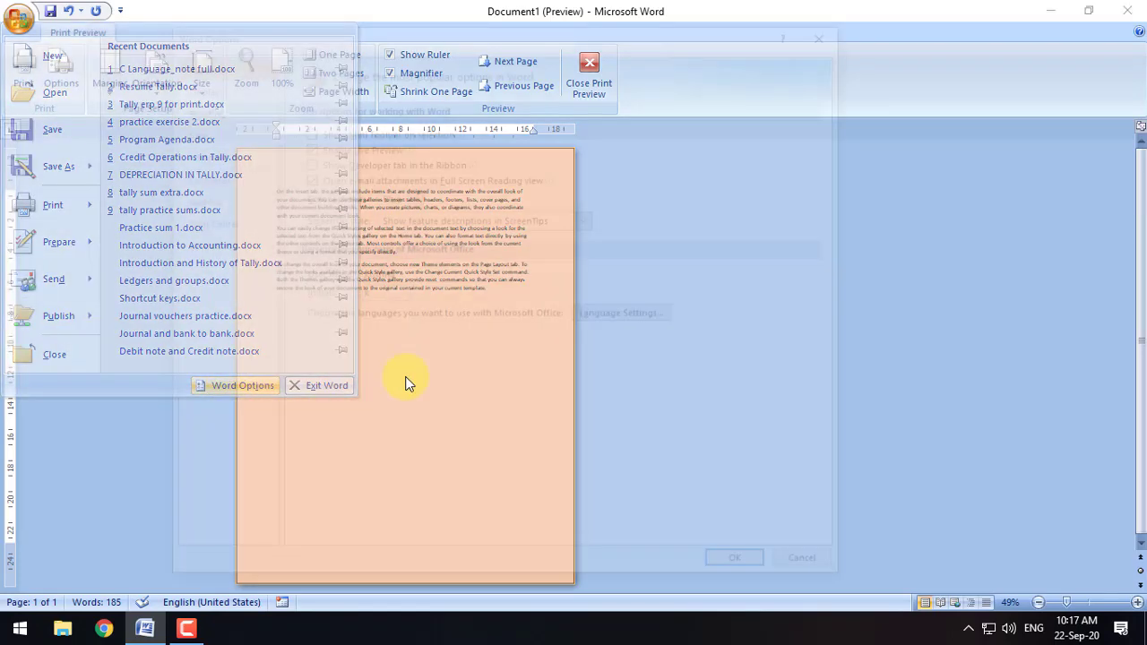
pyautogui.click(194, 85)
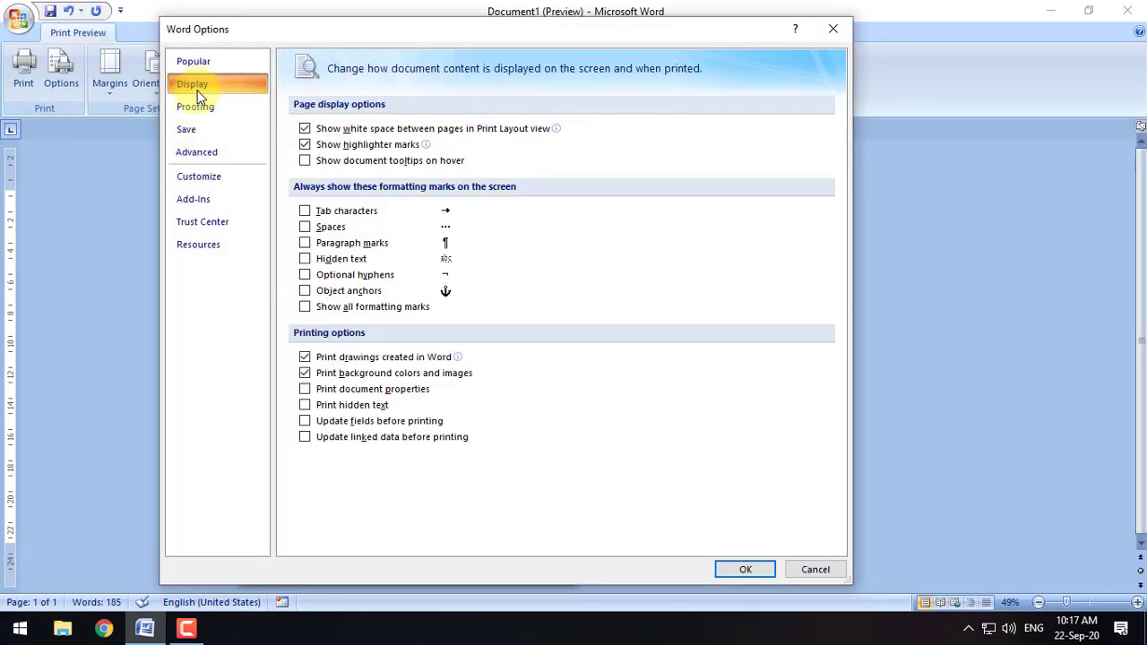
pyautogui.click(316, 376)
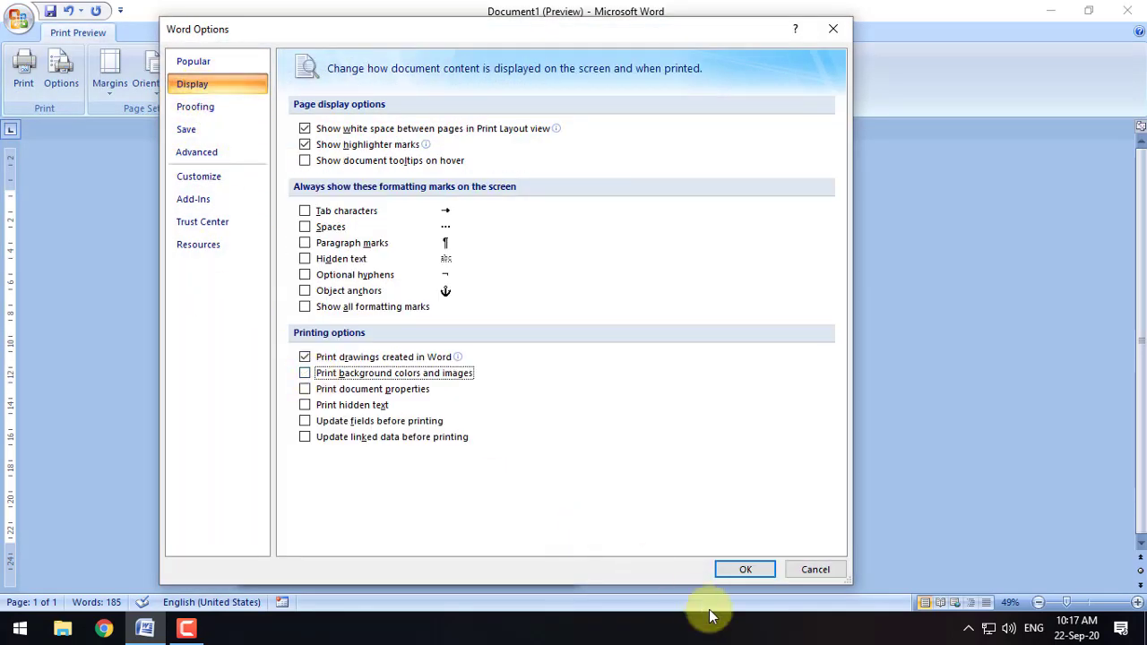
pyautogui.click(744, 571)
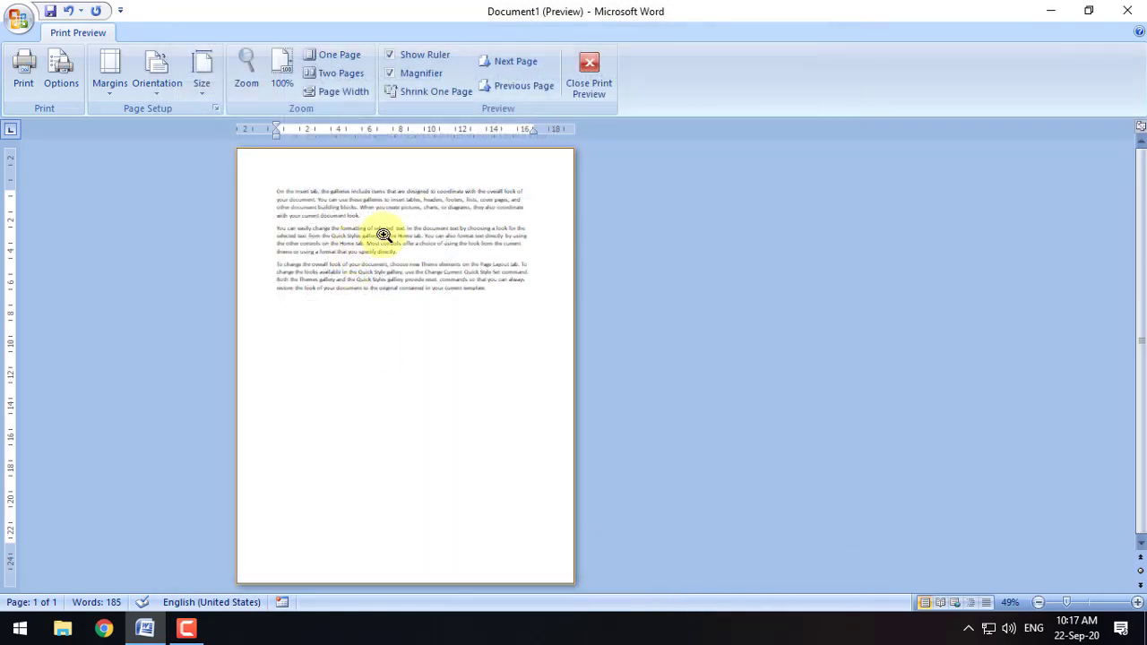
pyautogui.click(593, 81)
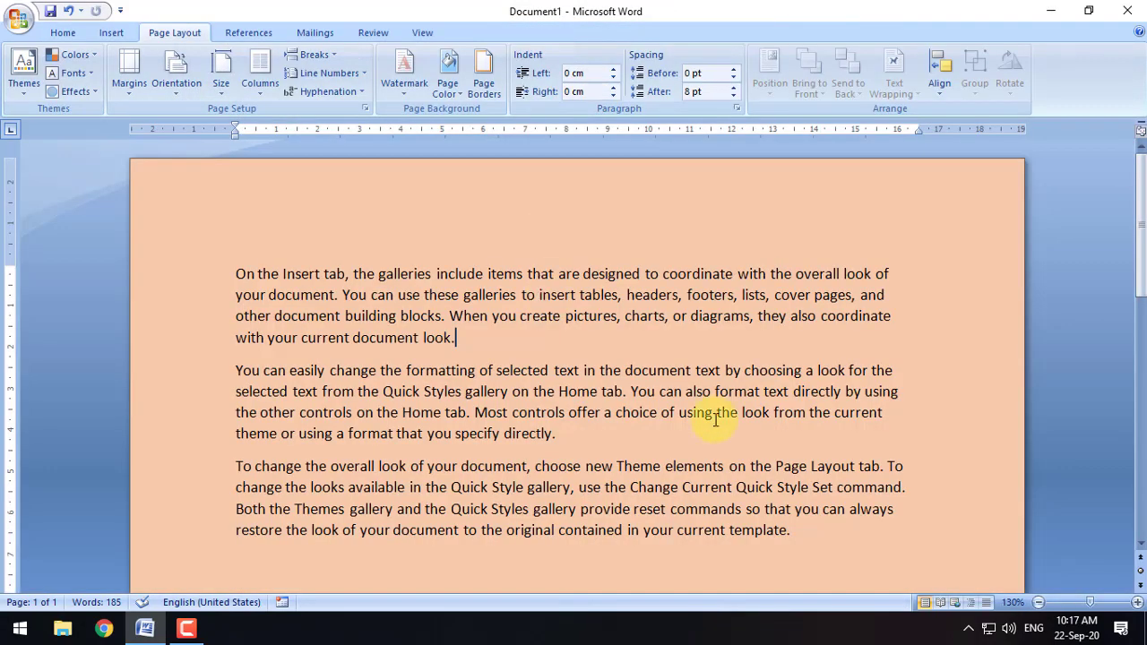
pyautogui.scroll(3, 787, 413)
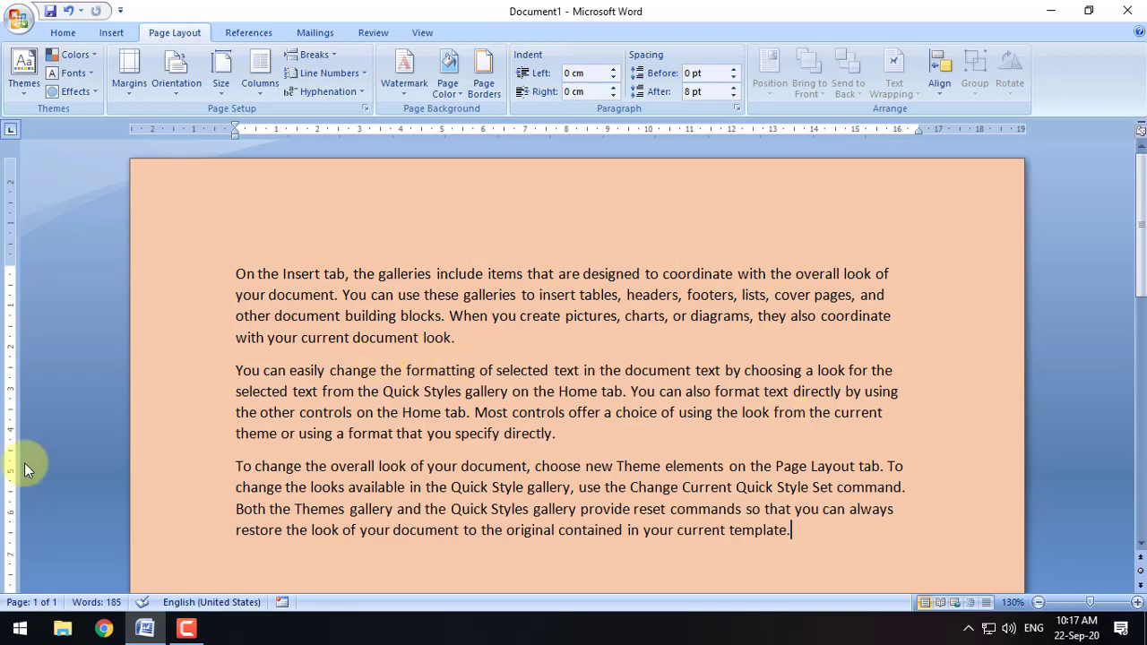
# Set the page color to a custom light turquoise with RGB values 180, 240, 233
pyautogui.click(451, 91)
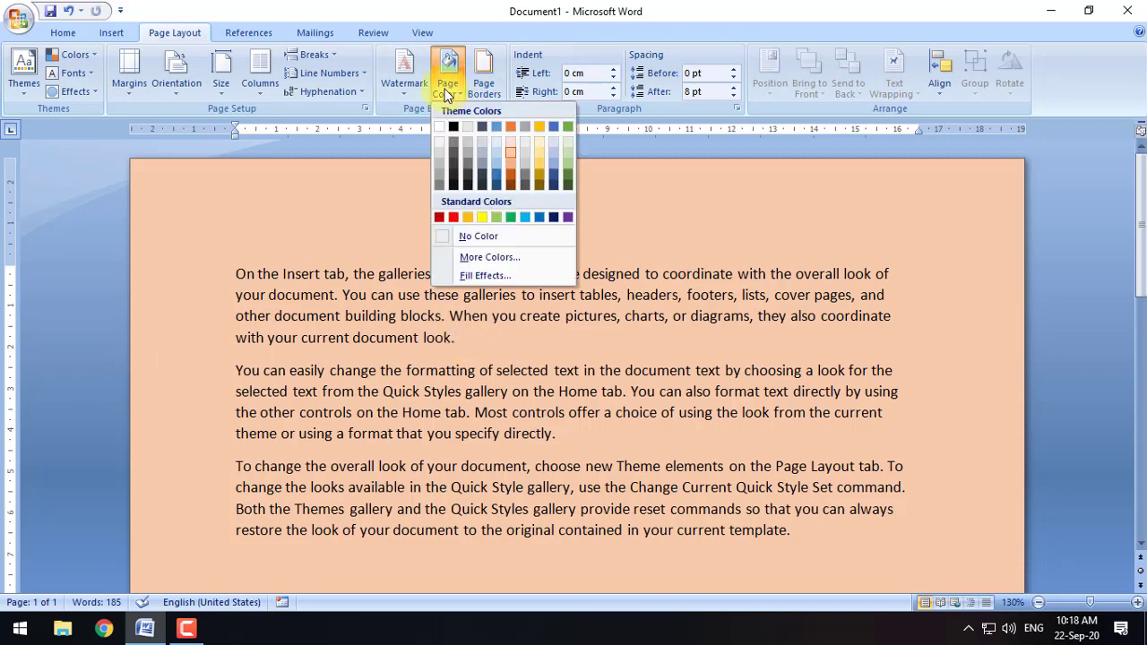
pyautogui.click(491, 255)
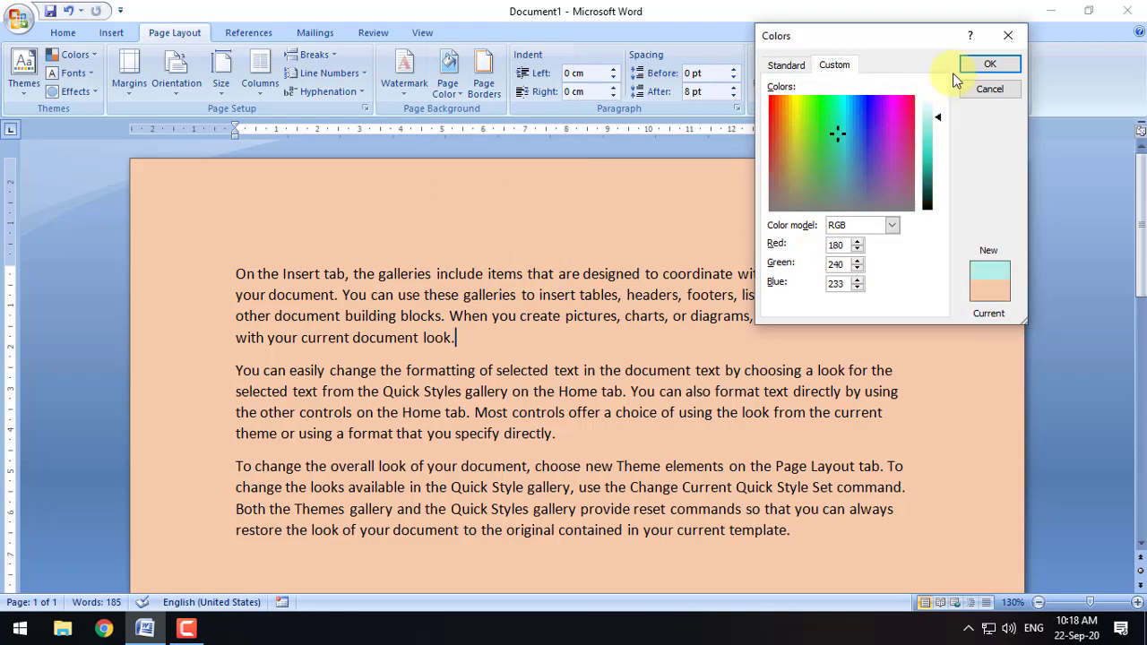
pyautogui.click(977, 61)
pyautogui.click(458, 101)
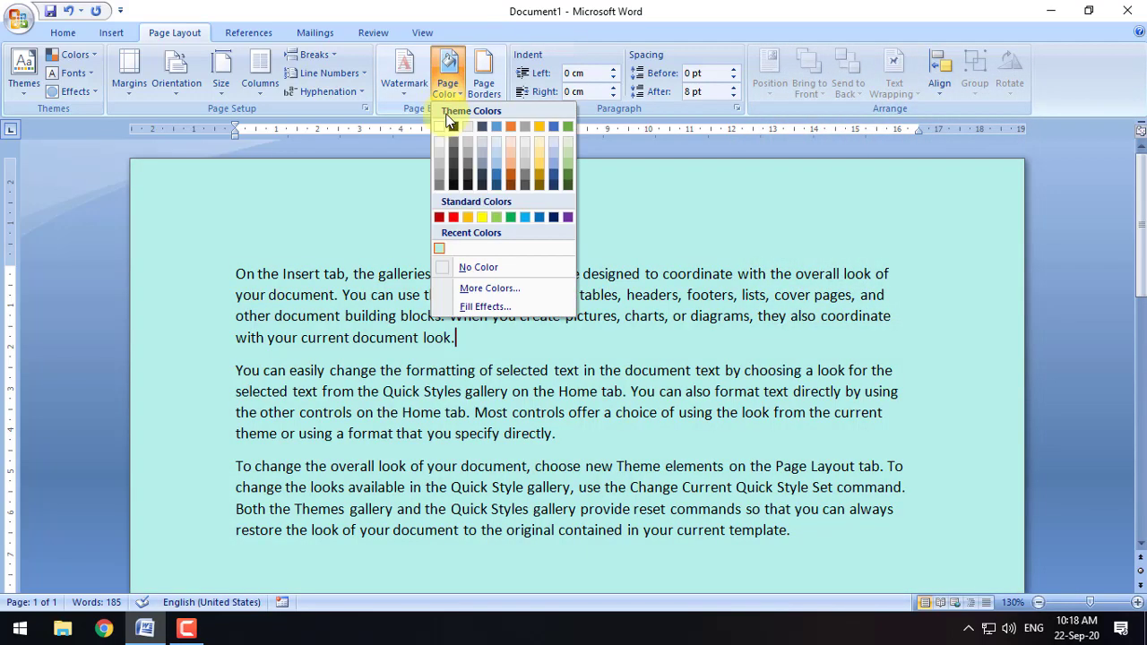
pyautogui.click(508, 302)
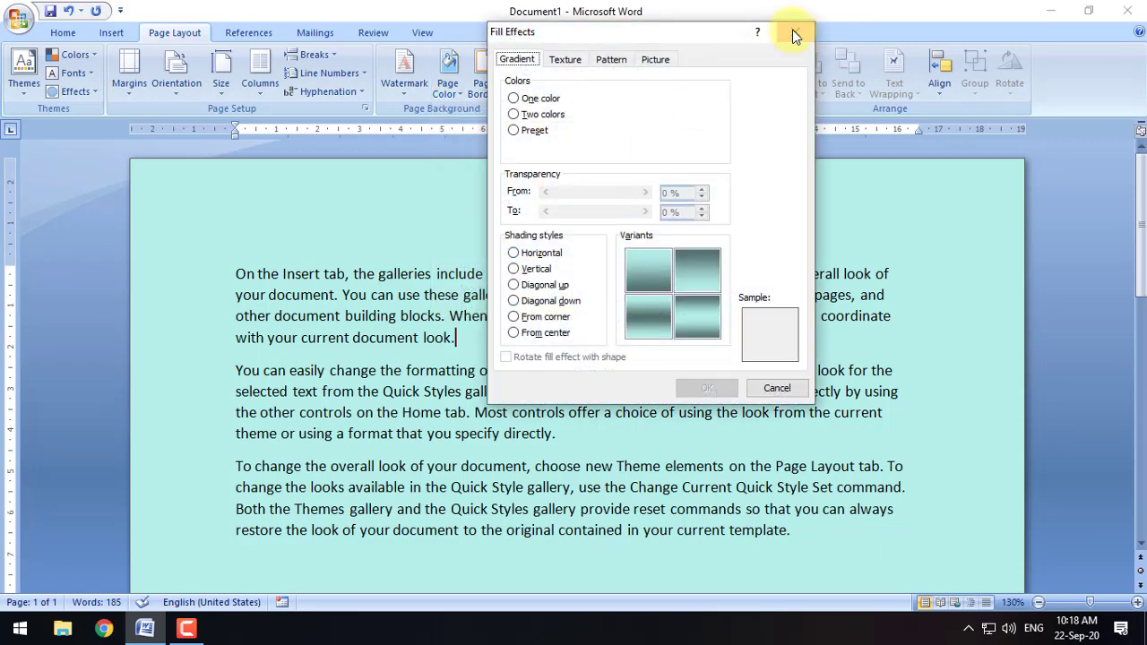
pyautogui.click(792, 30)
# Fill the page background with a two-color horizontal gradient from light green to red
pyautogui.click(444, 96)
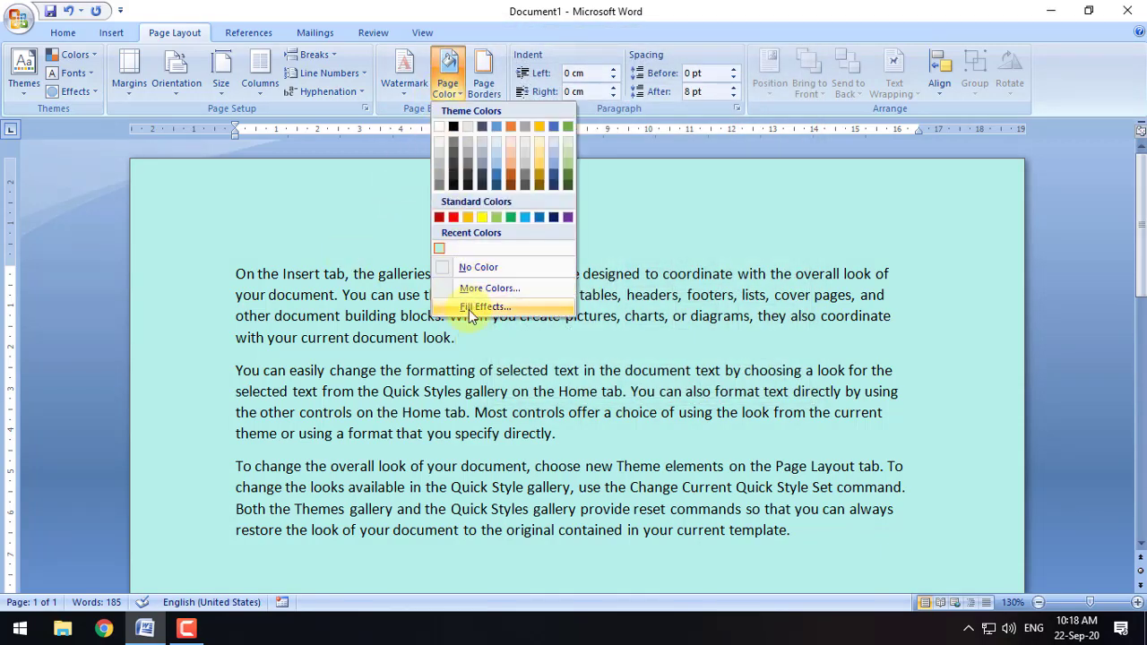
pyautogui.click(475, 302)
pyautogui.moveTo(630, 33); pyautogui.dragTo(773, 29)
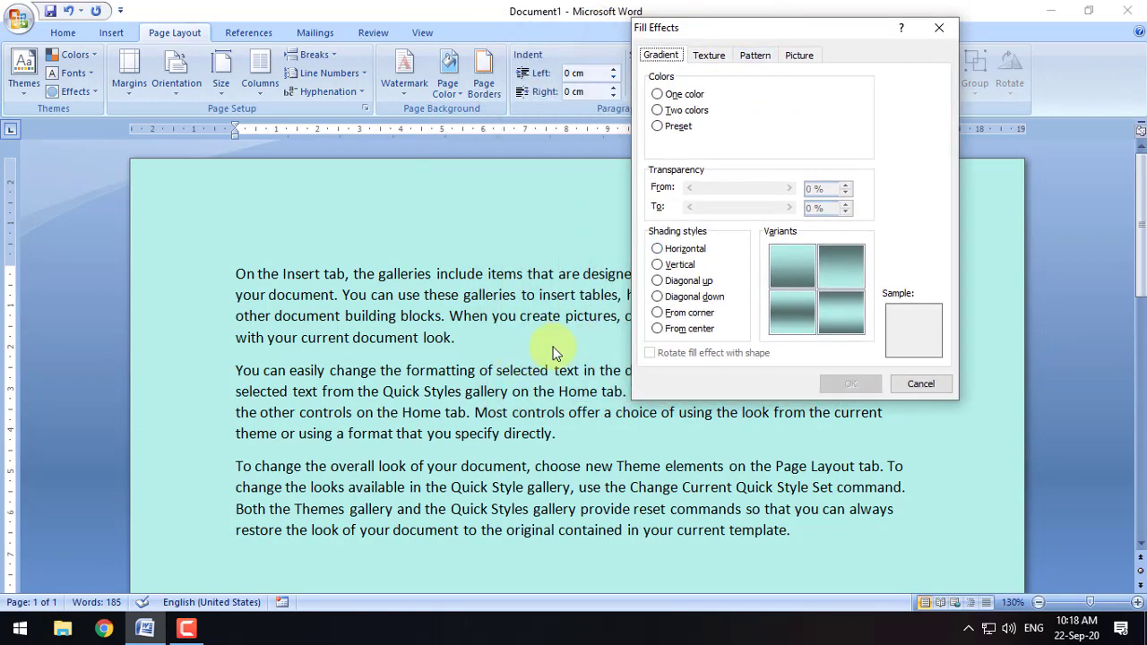
pyautogui.click(687, 112)
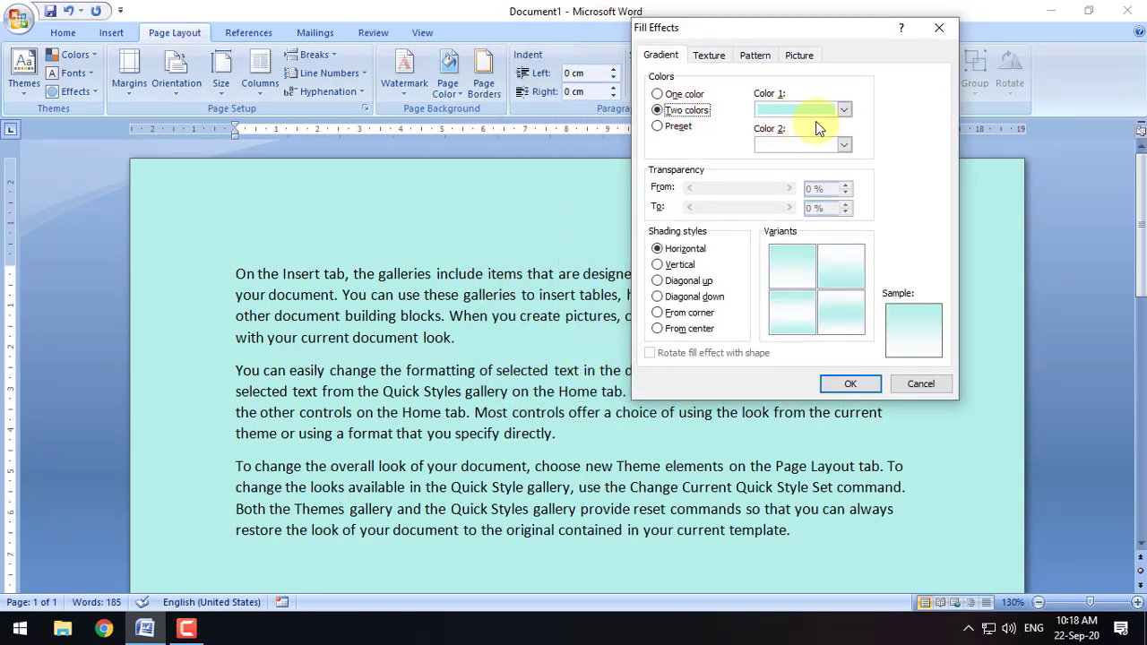
pyautogui.click(841, 110)
pyautogui.click(822, 234)
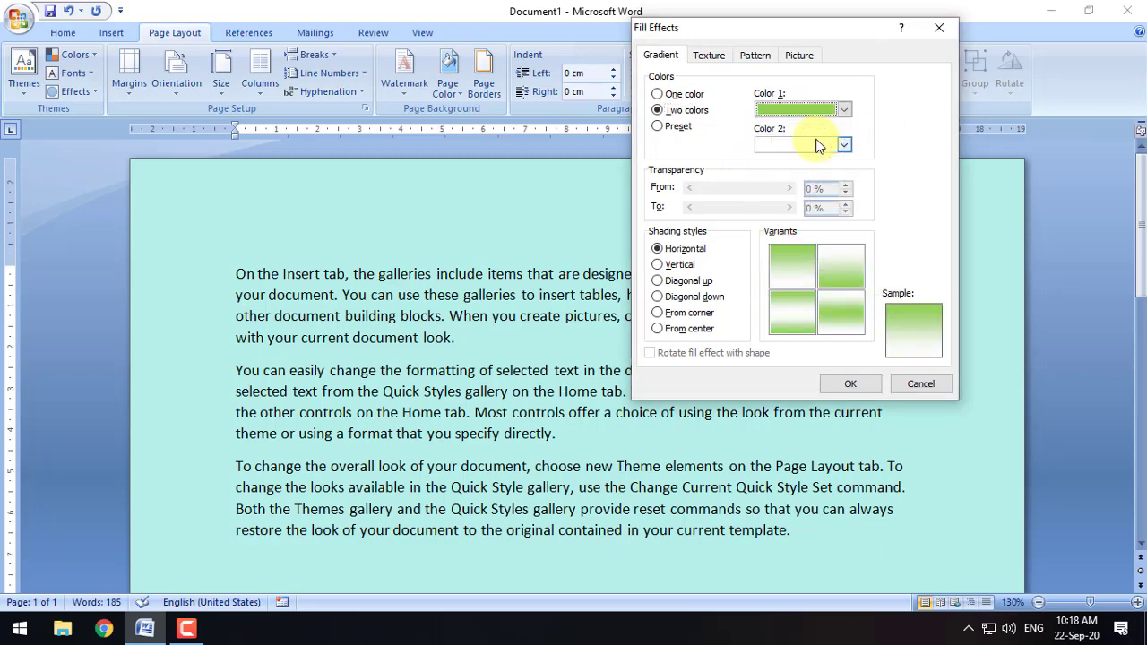
pyautogui.click(843, 145)
pyautogui.click(777, 269)
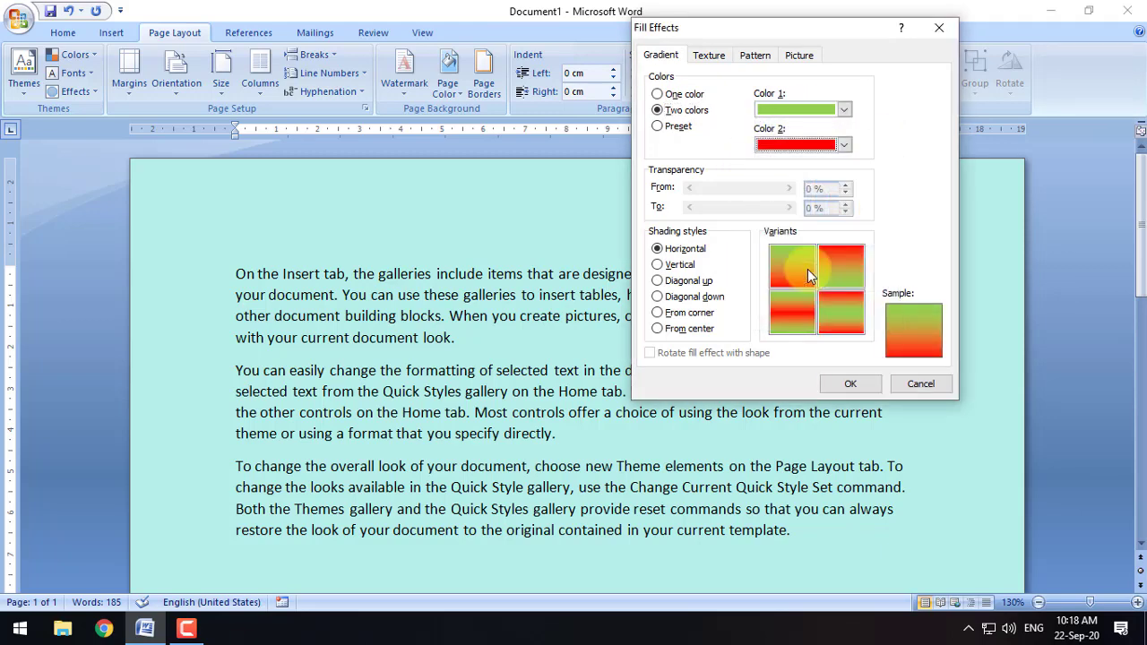
pyautogui.click(841, 385)
pyautogui.scroll(-4, 592, 376)
pyautogui.scroll(-5, 592, 375)
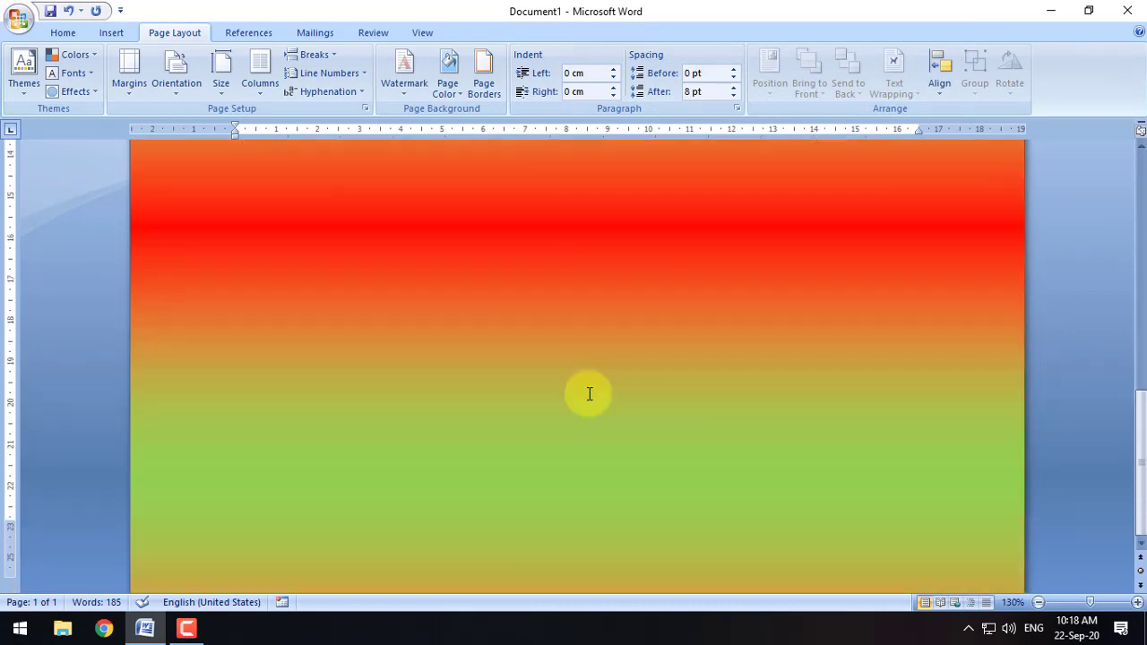
pyautogui.scroll(10, 564, 399)
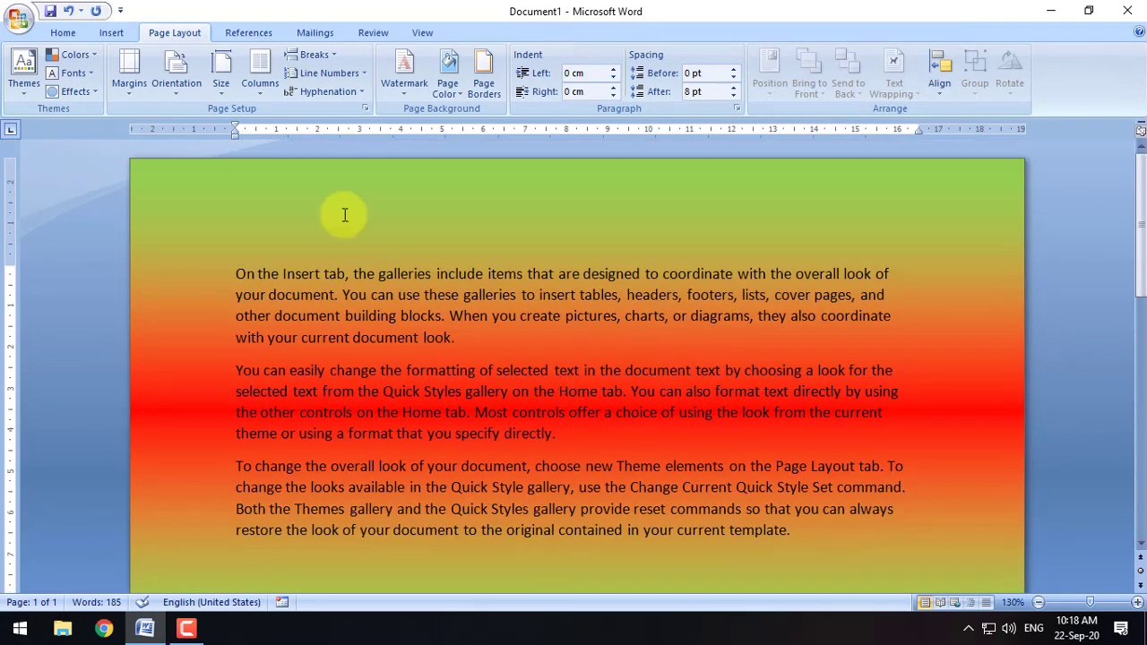
# Try the Nightfall preset gradient in the page background's fill effects
pyautogui.click(447, 85)
pyautogui.click(484, 306)
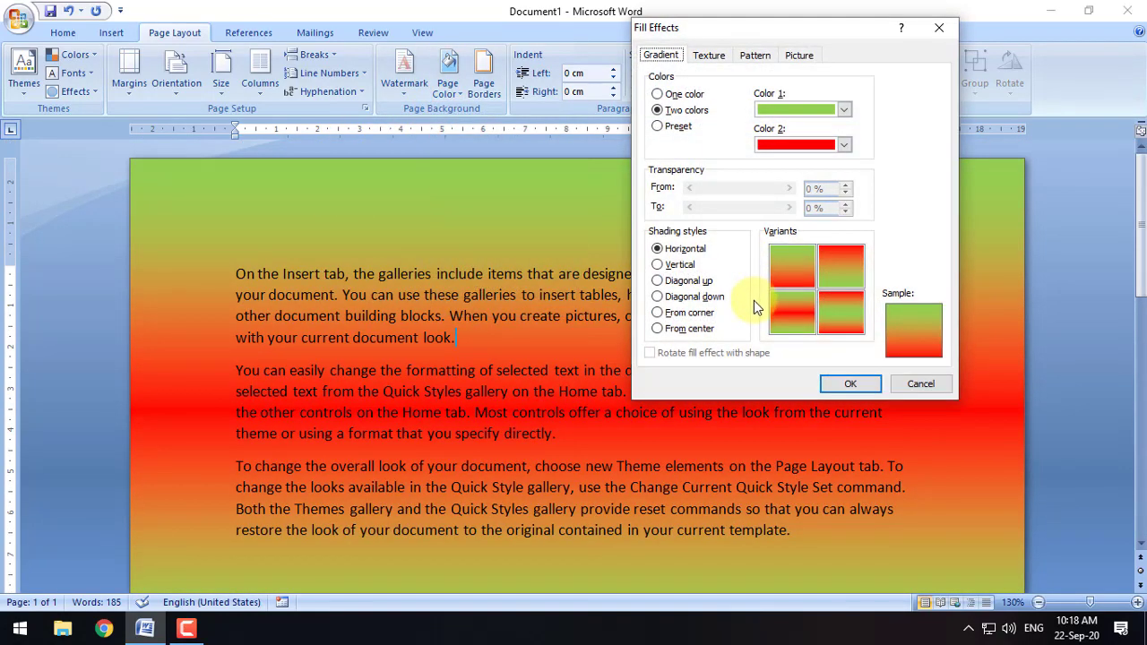
pyautogui.click(674, 127)
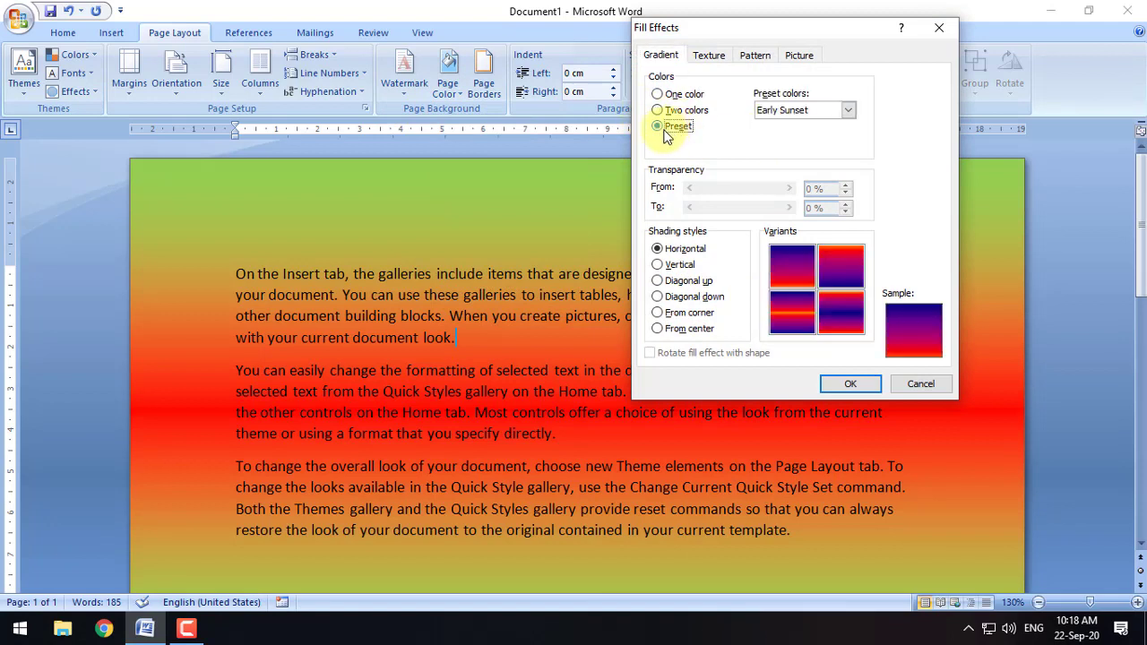
pyautogui.click(849, 111)
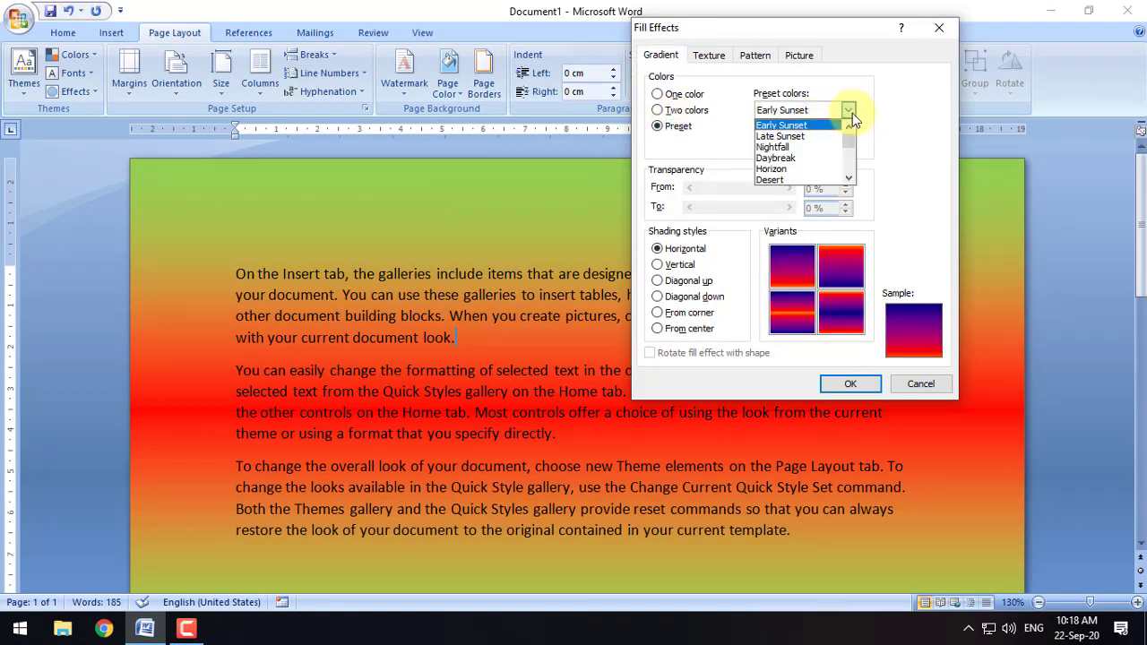
pyautogui.click(789, 148)
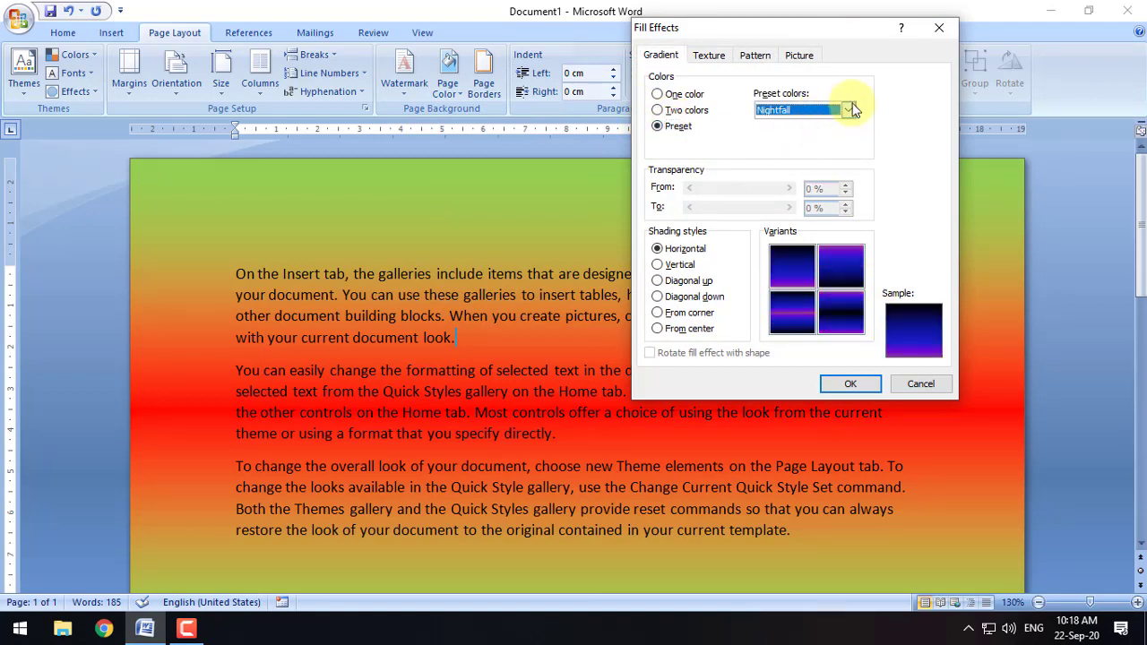
pyautogui.click(849, 110)
pyautogui.click(786, 148)
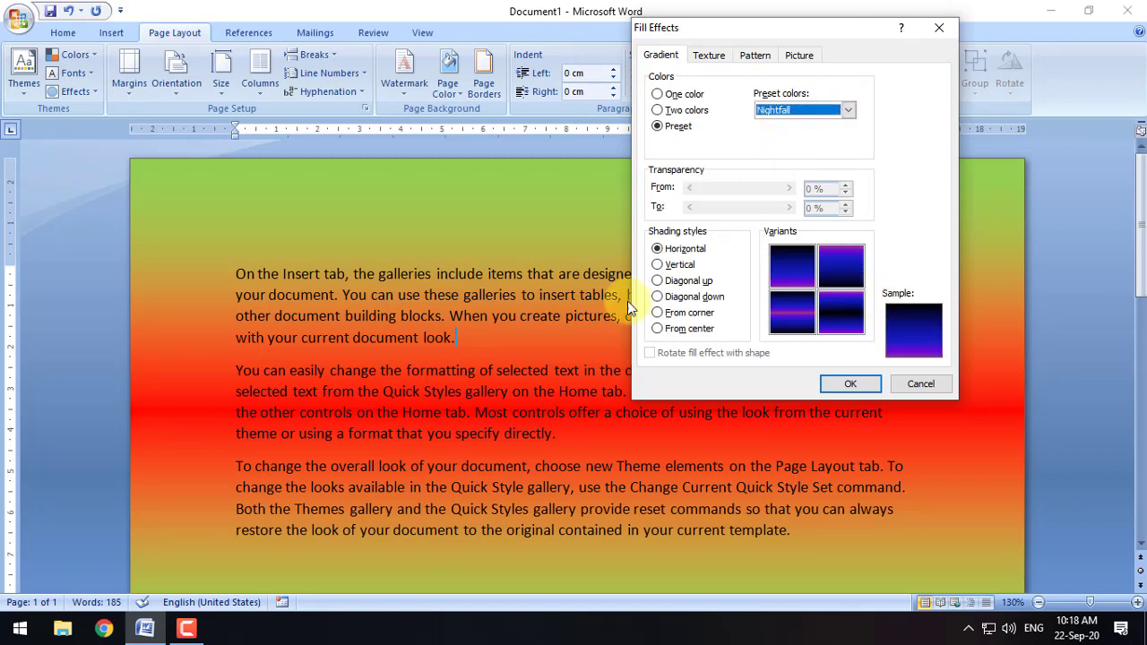
# Return to the two-color page gradient and apply it with vertical shading
pyautogui.click(672, 109)
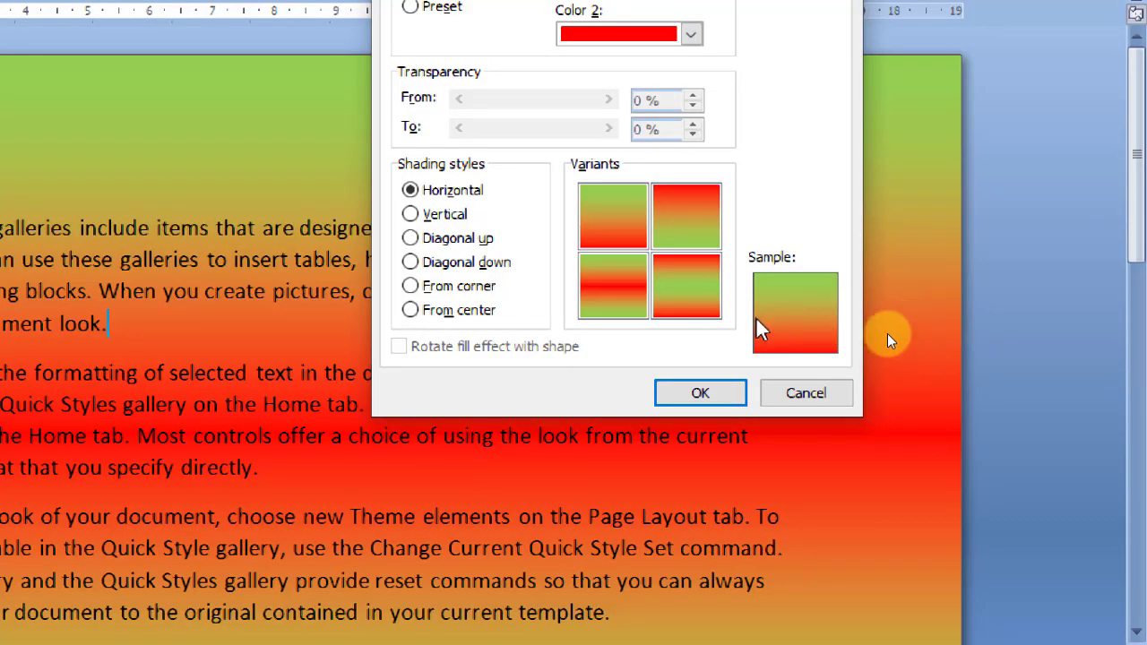
pyautogui.click(422, 216)
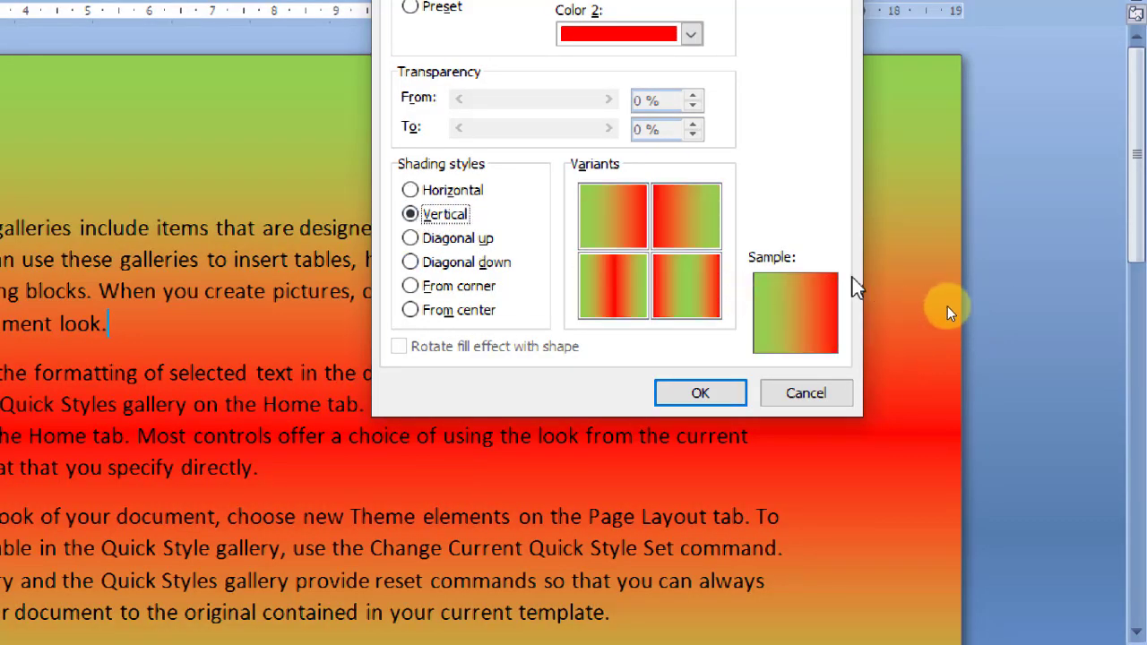
pyautogui.click(690, 393)
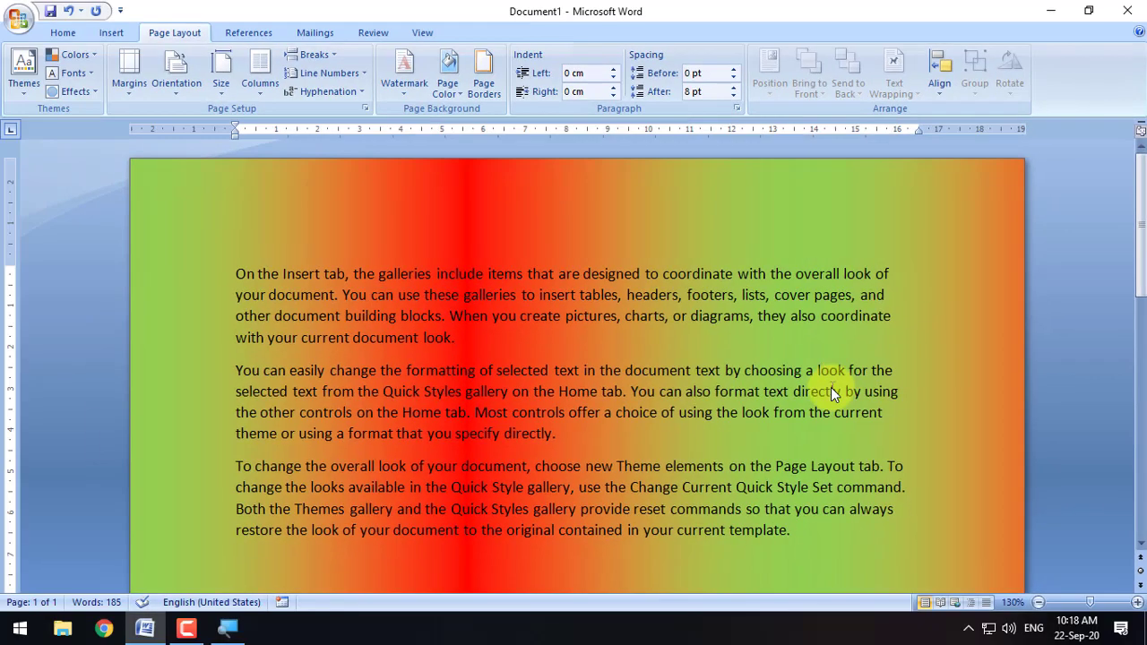
pyautogui.scroll(-10, 831, 392)
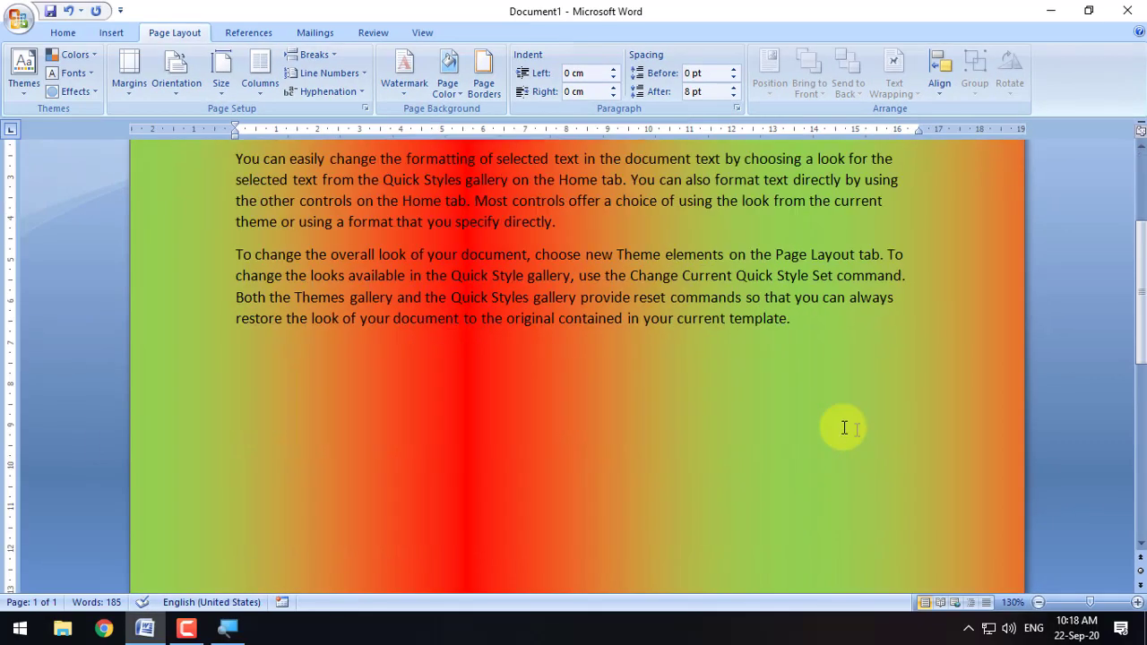
pyautogui.scroll(10, 798, 423)
pyautogui.scroll(-14, 695, 428)
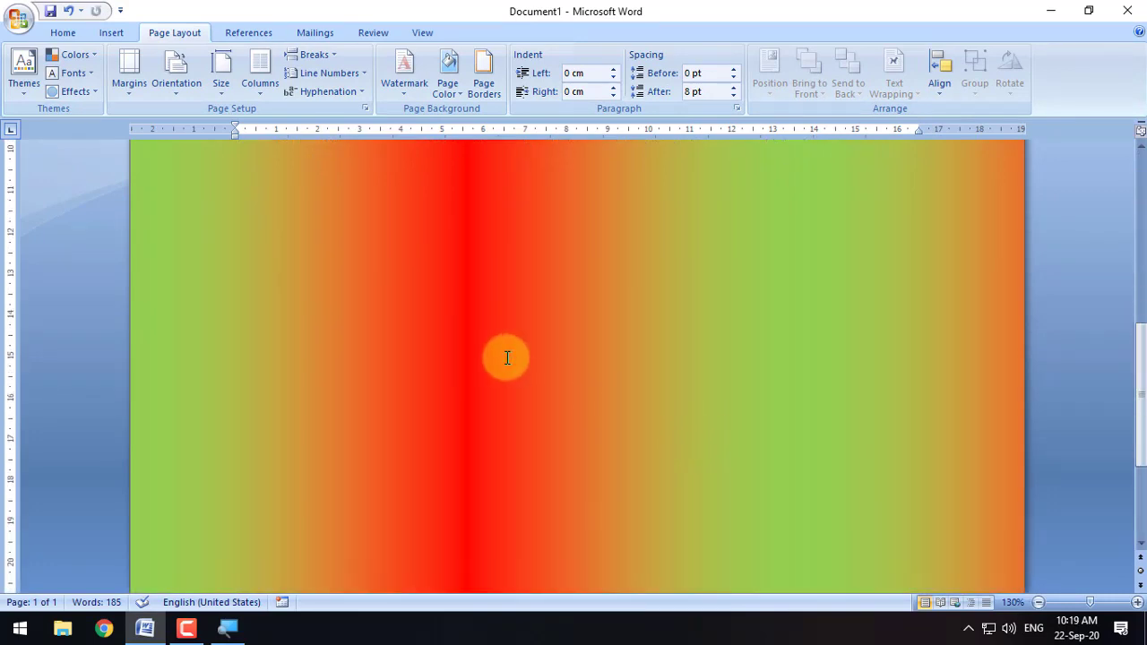
pyautogui.scroll(8, 493, 363)
# Try the diagonal up and from corner shading styles, and apply diagonal down shading to the page gradient
pyautogui.click(444, 95)
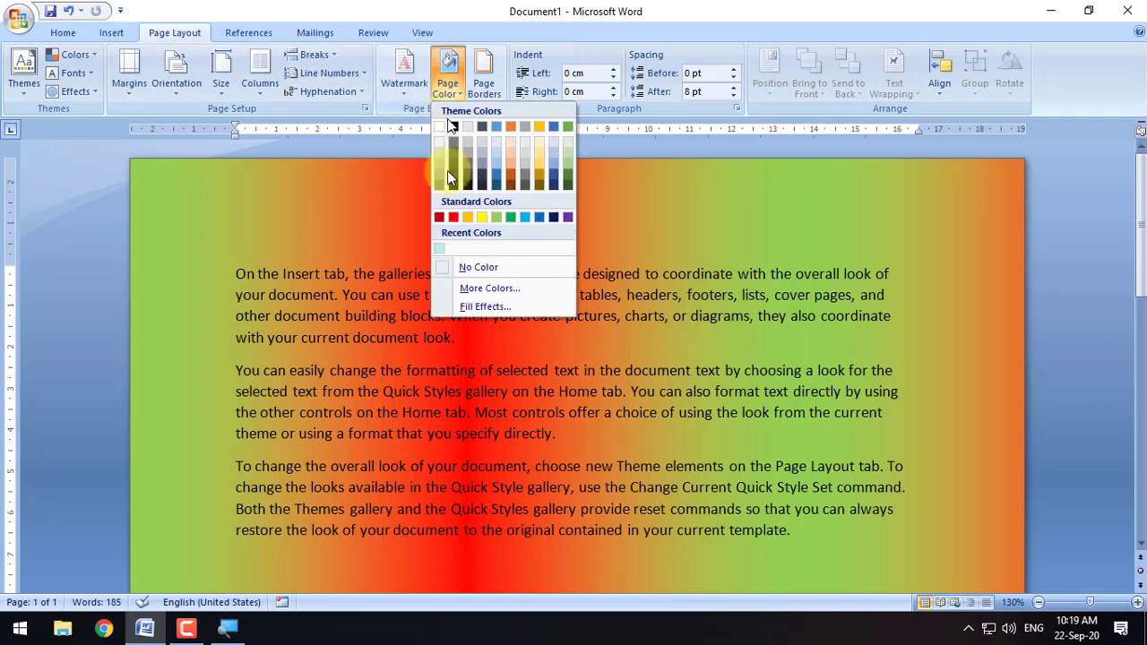
pyautogui.click(471, 380)
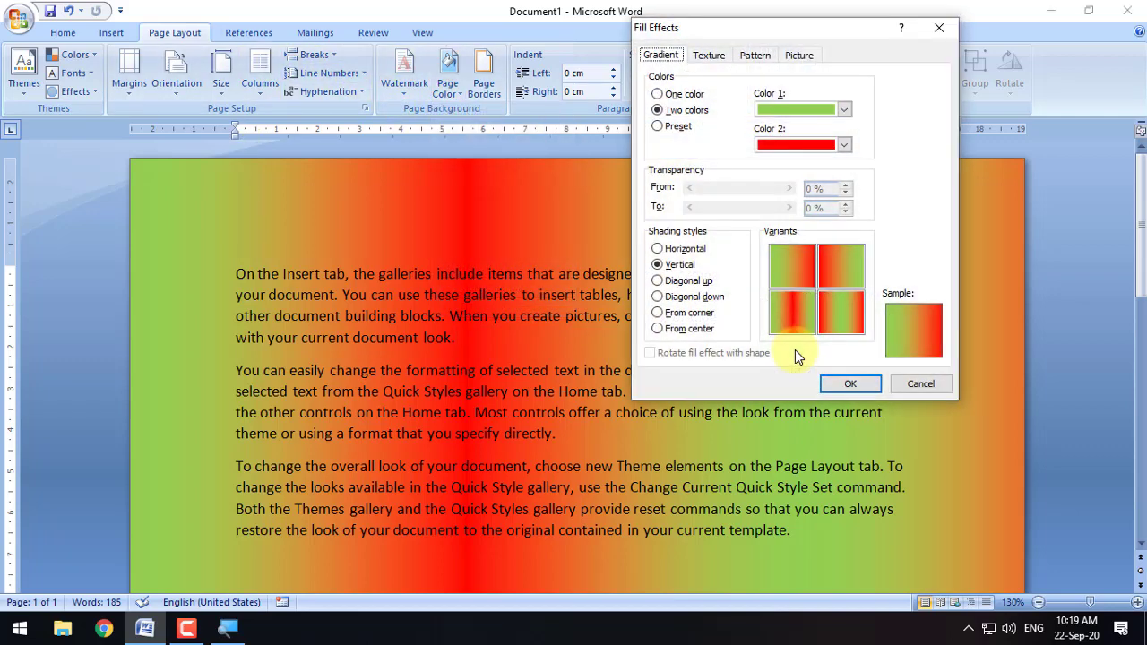
pyautogui.click(688, 280)
pyautogui.click(688, 313)
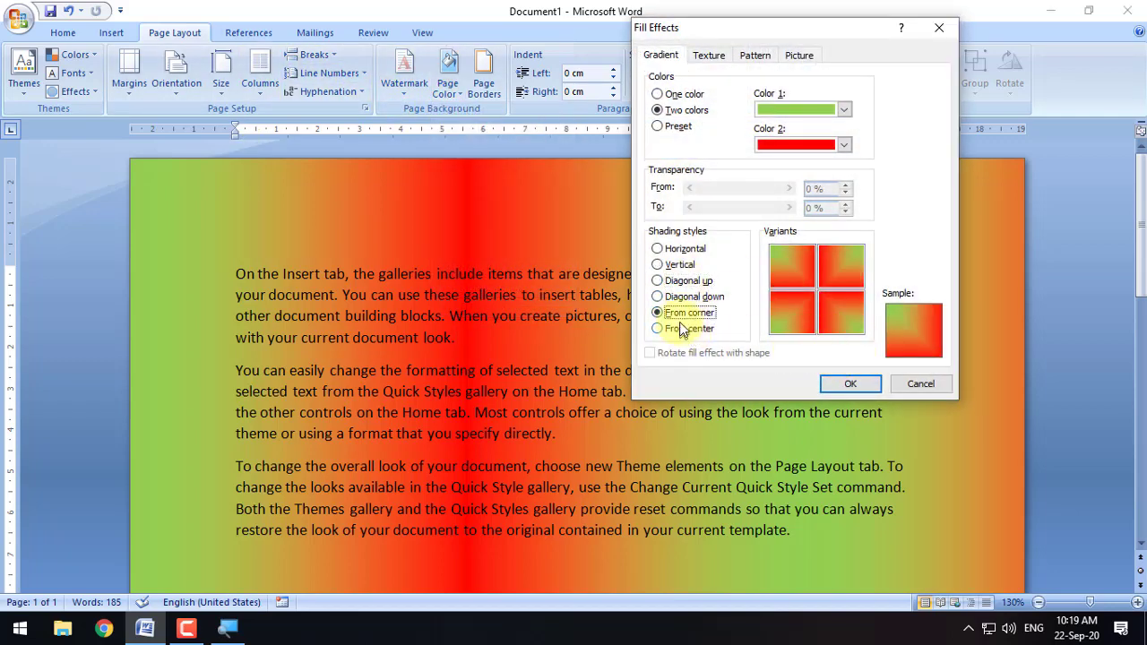
pyautogui.click(684, 297)
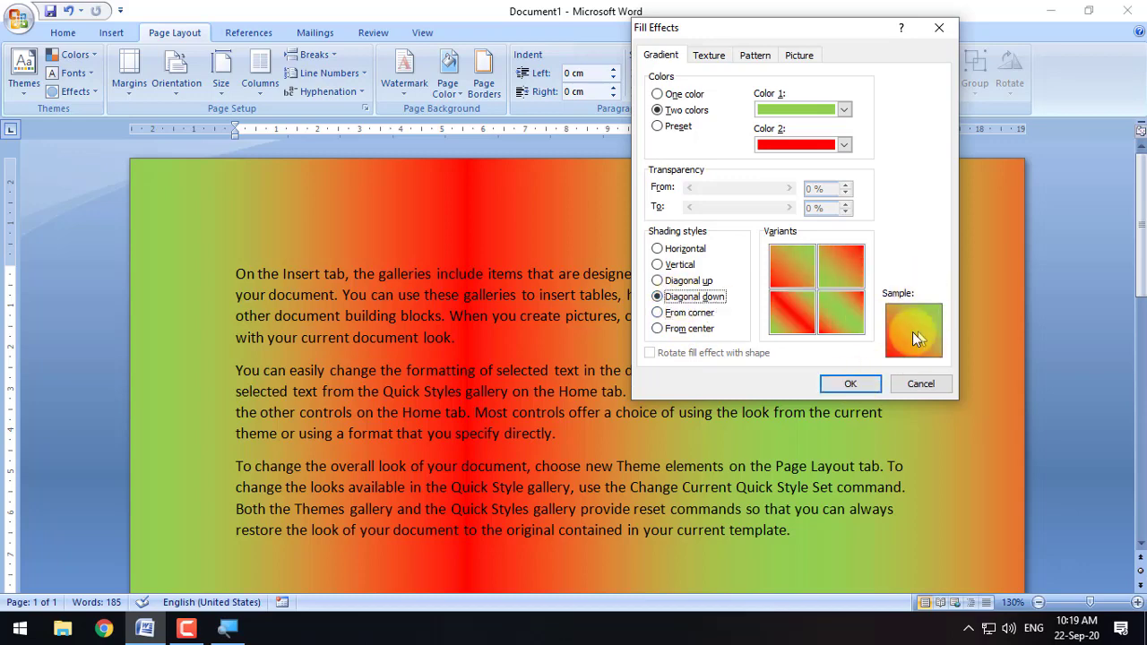
pyautogui.click(850, 384)
pyautogui.scroll(-8, 681, 350)
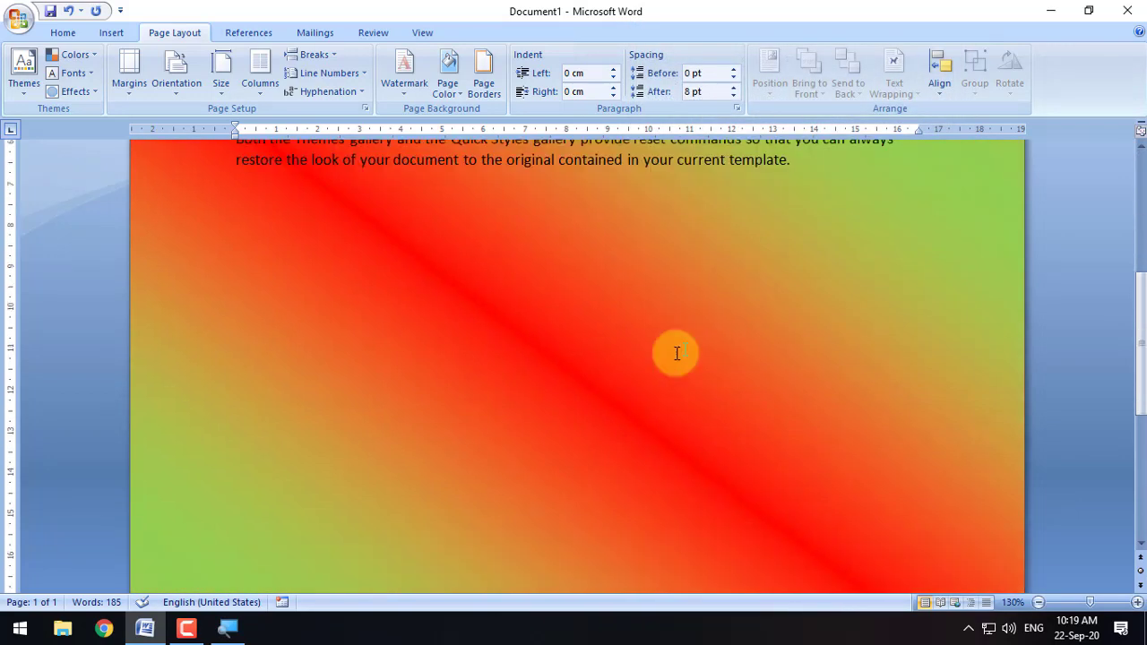
pyautogui.scroll(10, 674, 355)
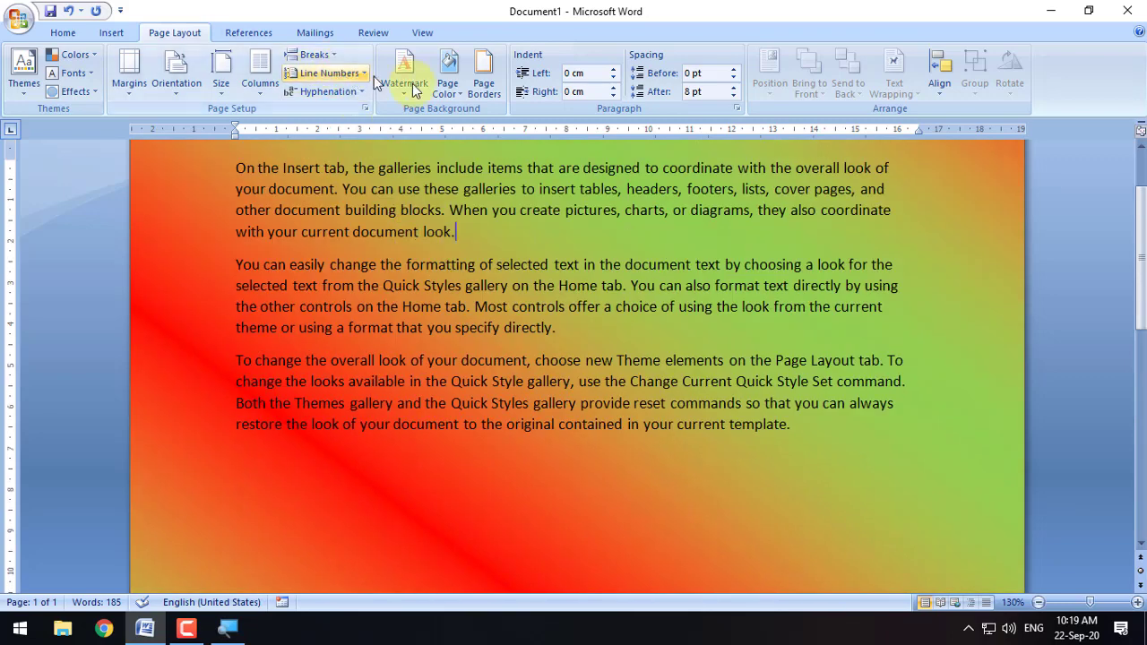
# Replace the page background with the Daybreak preset gradient in horizontal shading
pyautogui.click(445, 97)
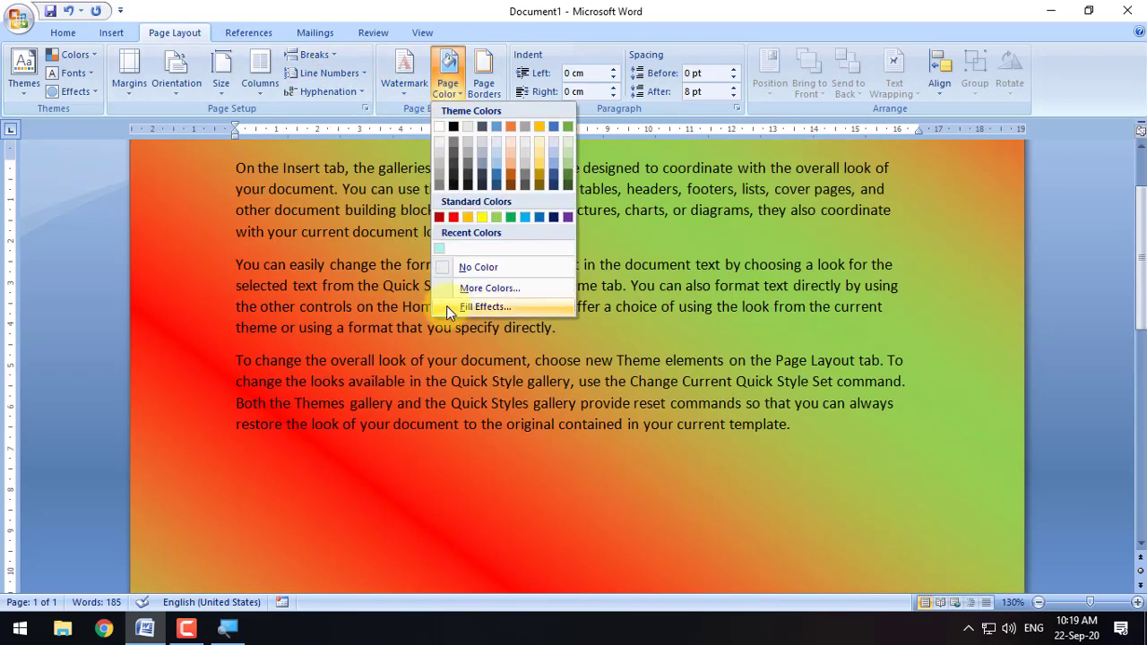
pyautogui.click(453, 305)
pyautogui.moveTo(767, 24); pyautogui.dragTo(767, 45)
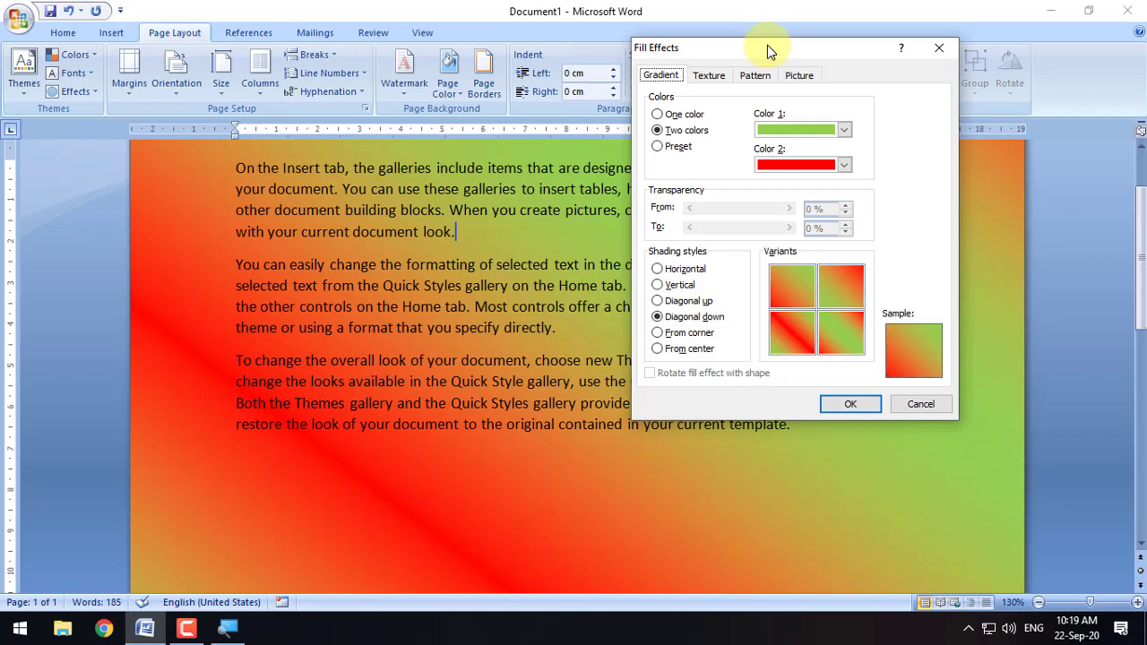
pyautogui.click(675, 148)
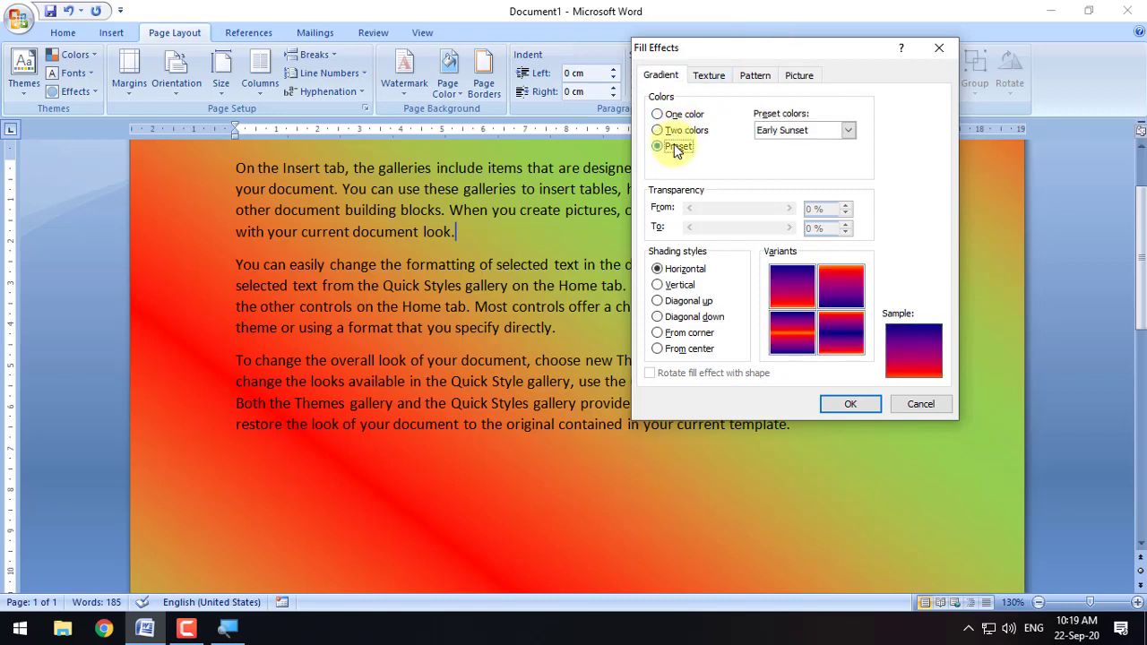
pyautogui.click(848, 130)
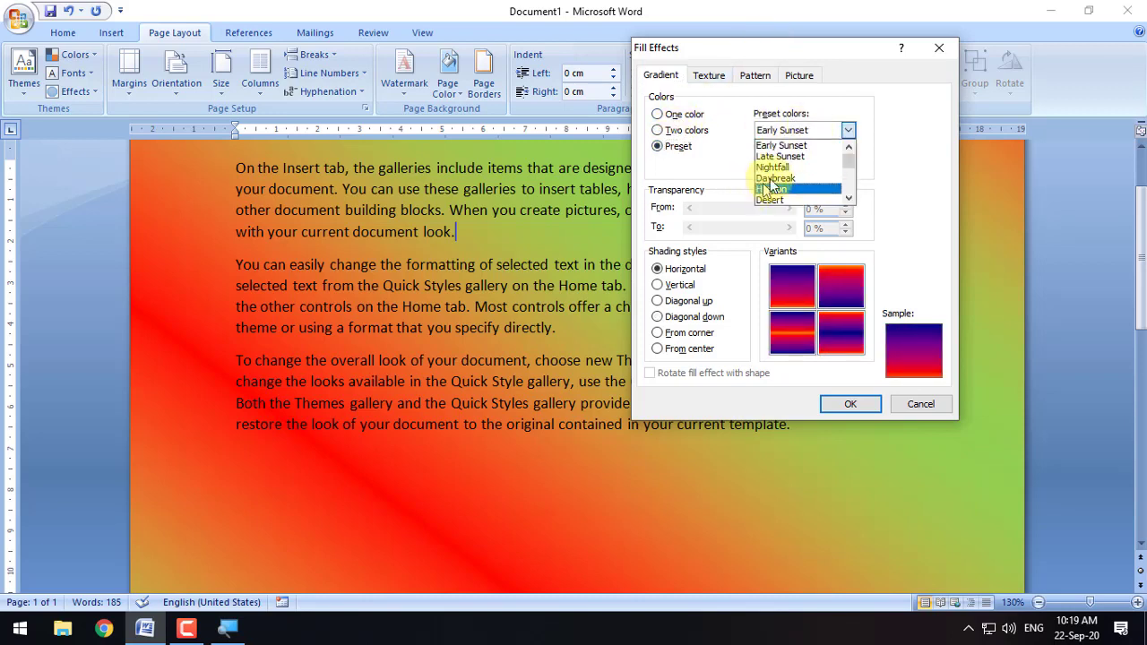
pyautogui.click(772, 186)
pyautogui.click(849, 404)
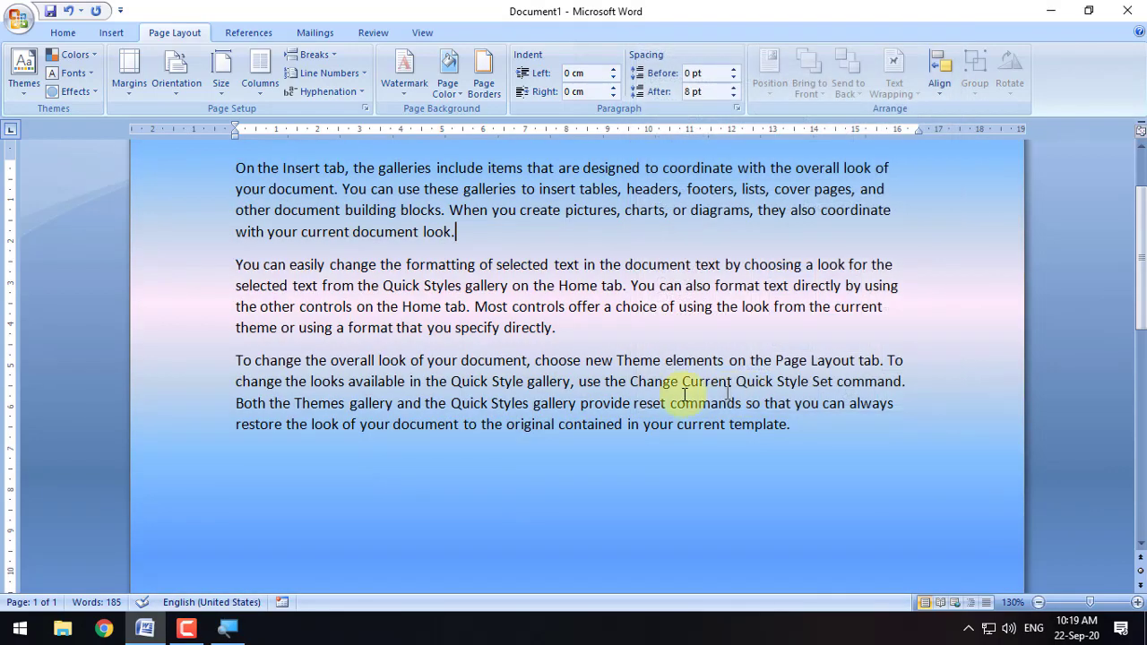
pyautogui.scroll(-5, 622, 409)
pyautogui.scroll(6, 622, 409)
pyautogui.scroll(1, 622, 414)
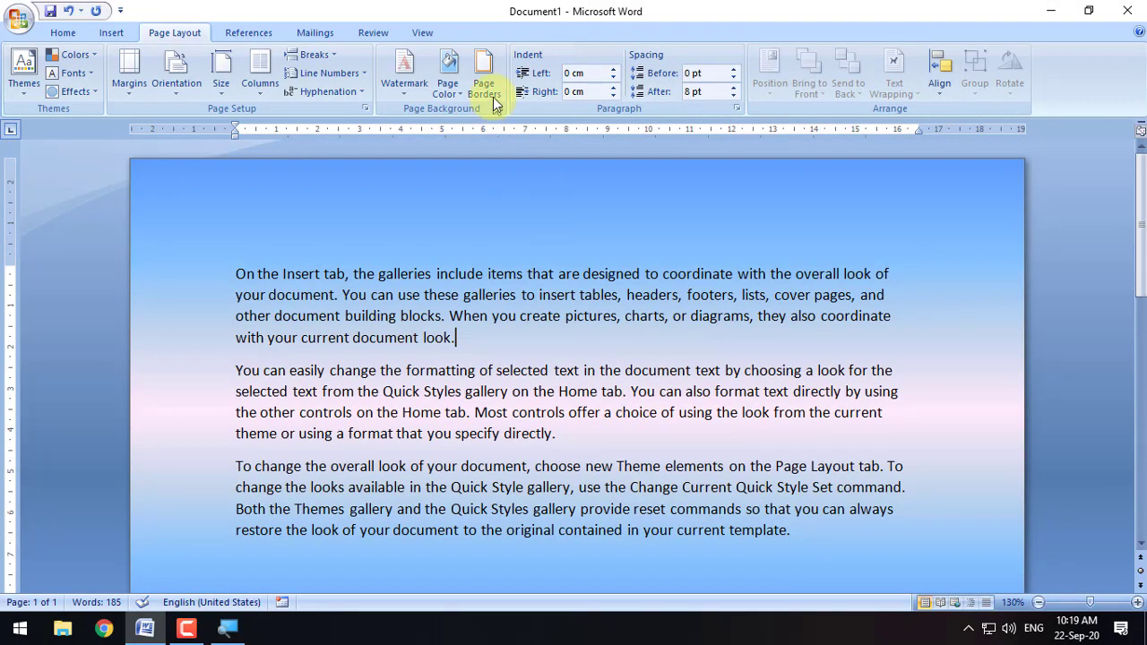
# Try the Denim and Brown marble textures in the fill effects, and apply the crumpled brown paper texture to the page background
pyautogui.click(447, 73)
pyautogui.click(467, 307)
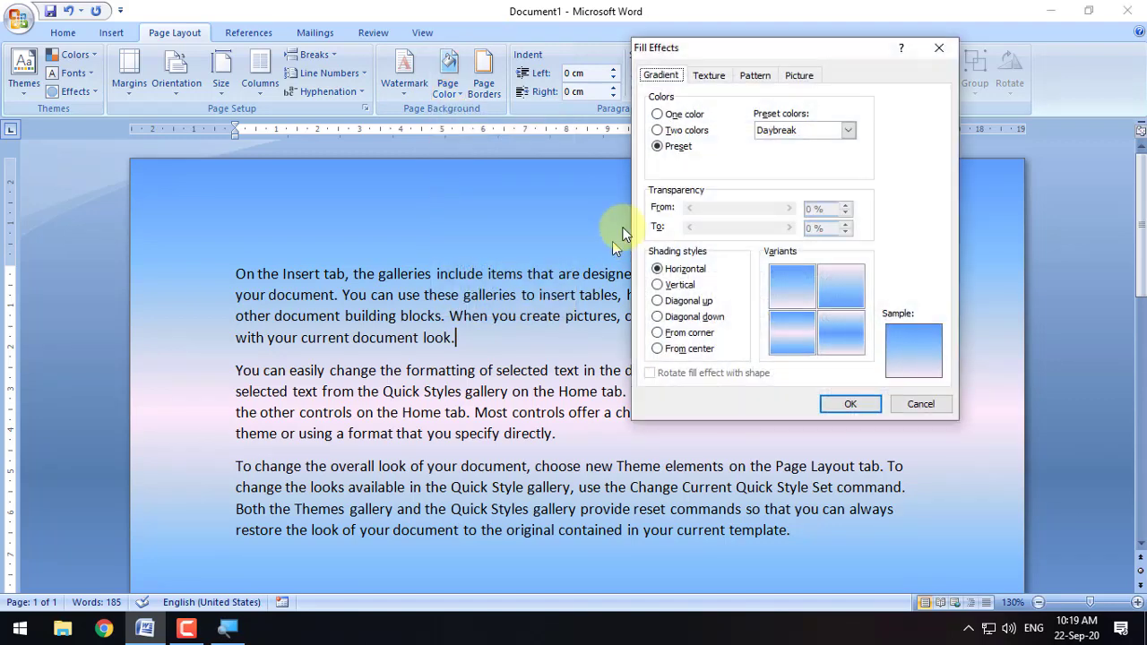
pyautogui.click(697, 77)
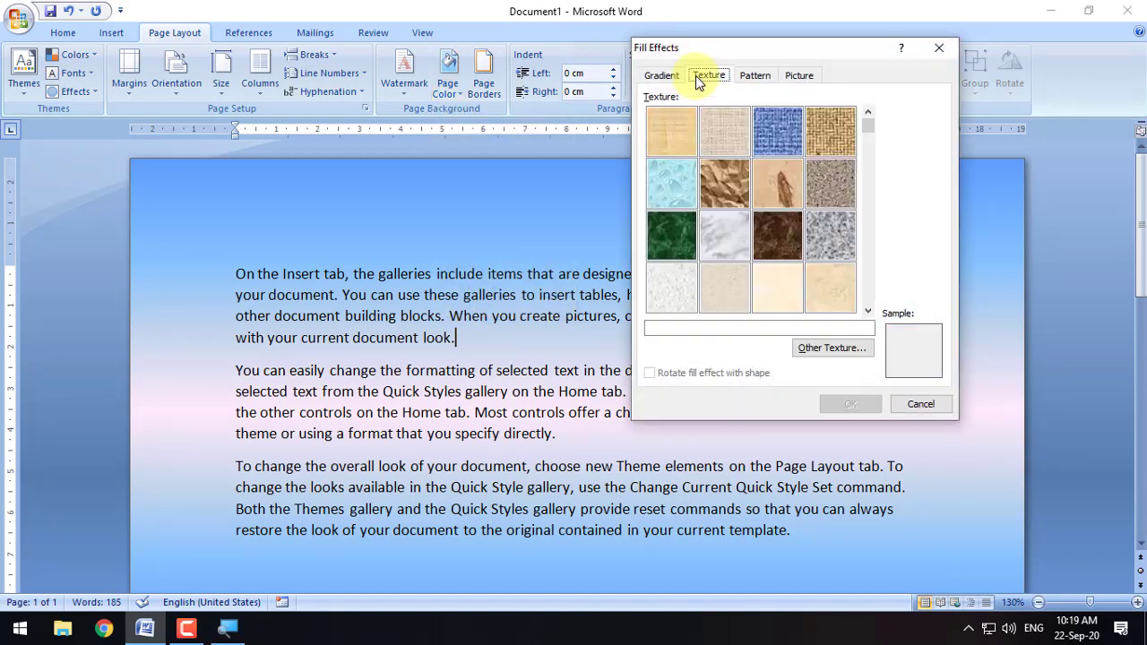
pyautogui.click(778, 132)
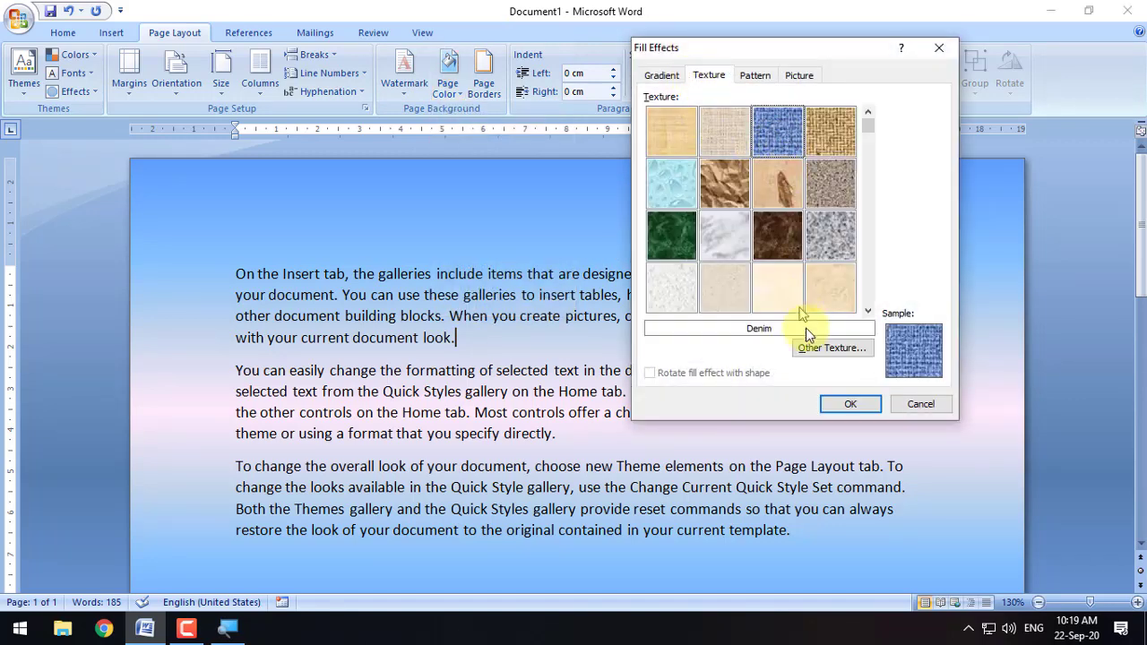
pyautogui.click(867, 312)
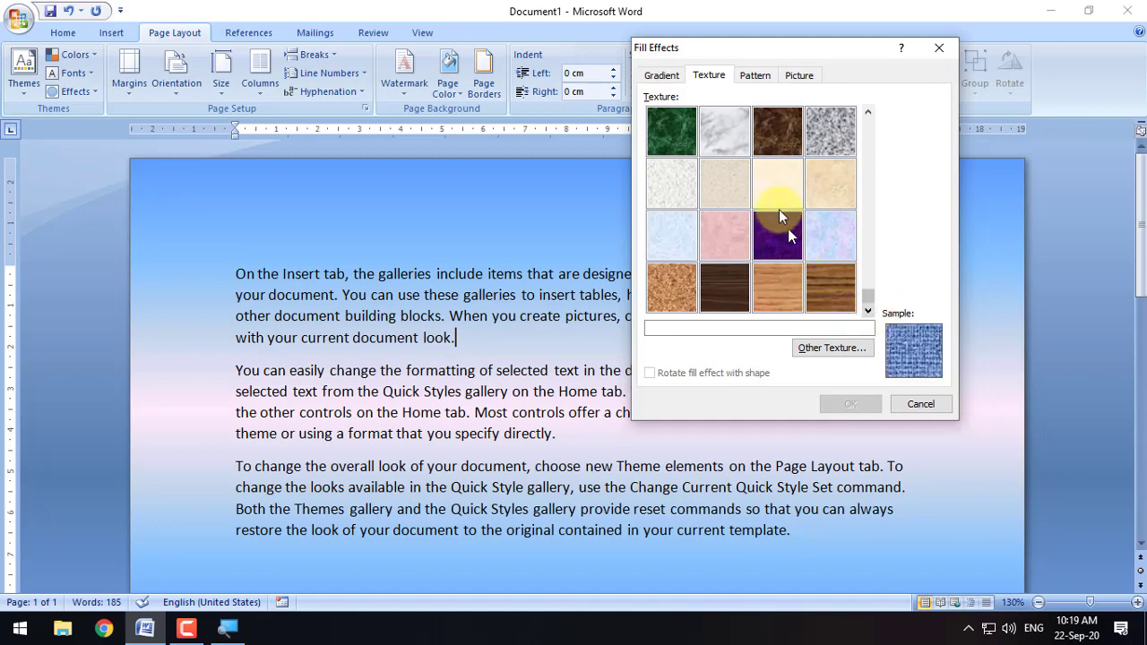
pyautogui.click(681, 139)
pyautogui.click(777, 134)
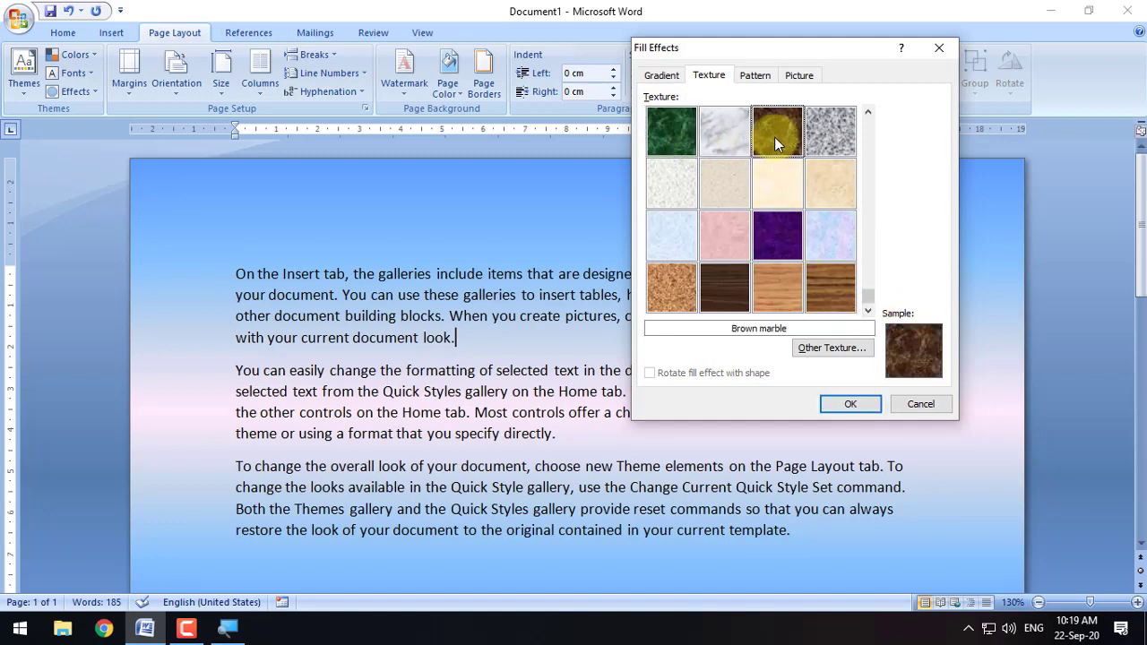
pyautogui.click(868, 114)
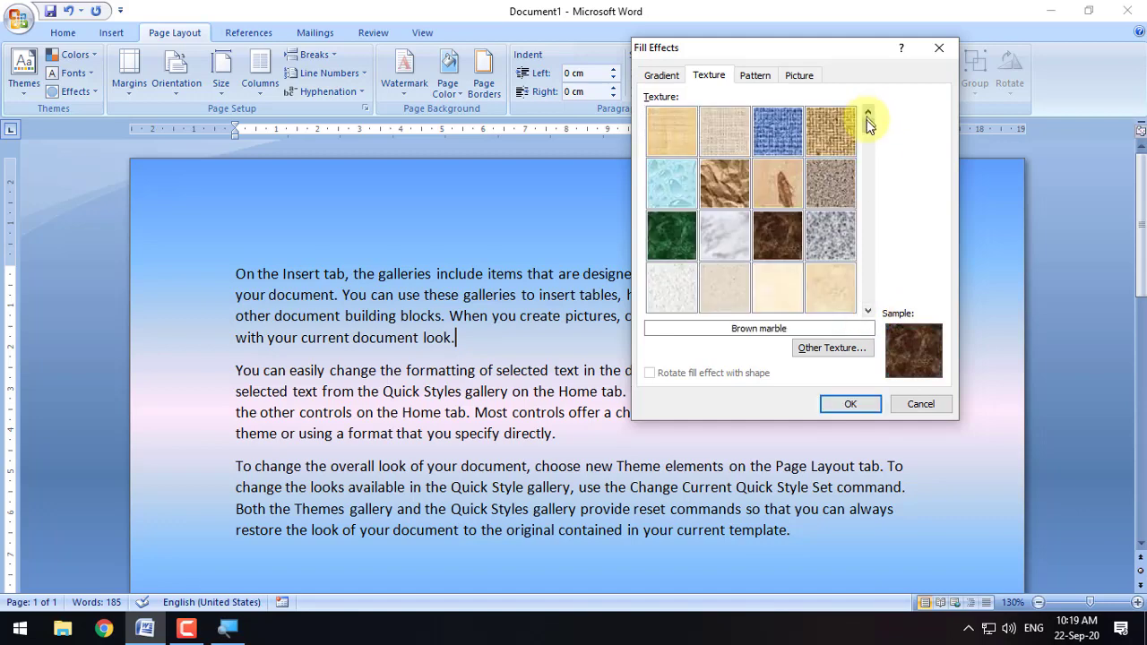
pyautogui.click(735, 186)
pyautogui.click(856, 405)
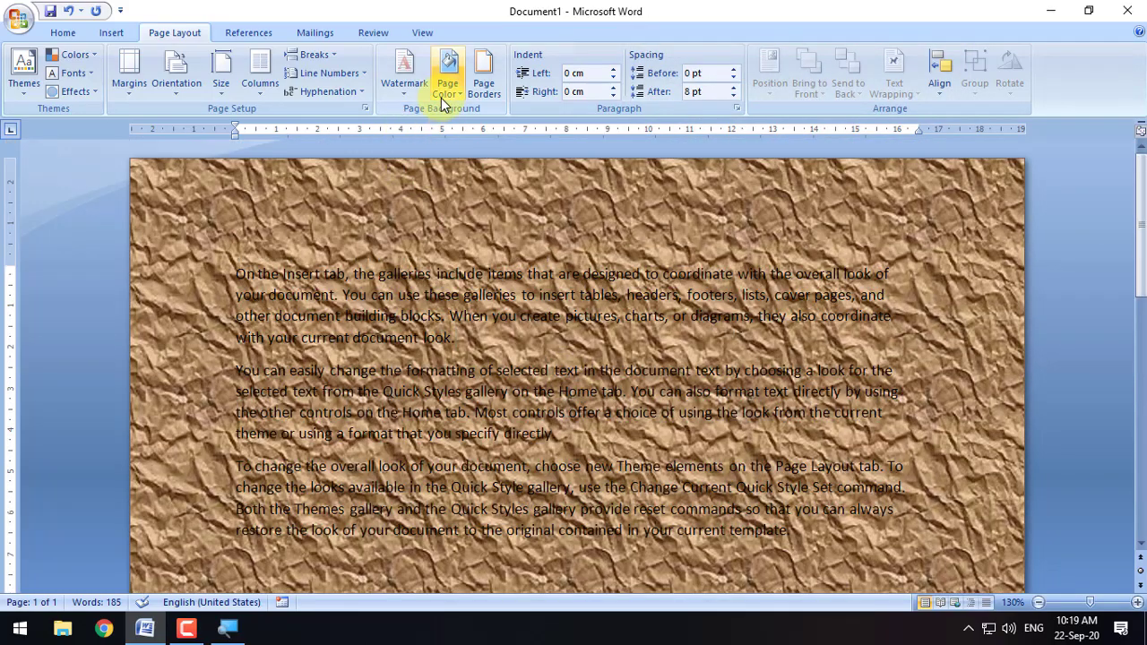
# Replace the page background with the Dark downward diagonal pattern, keeping the offered foreground and background colors
pyautogui.click(442, 97)
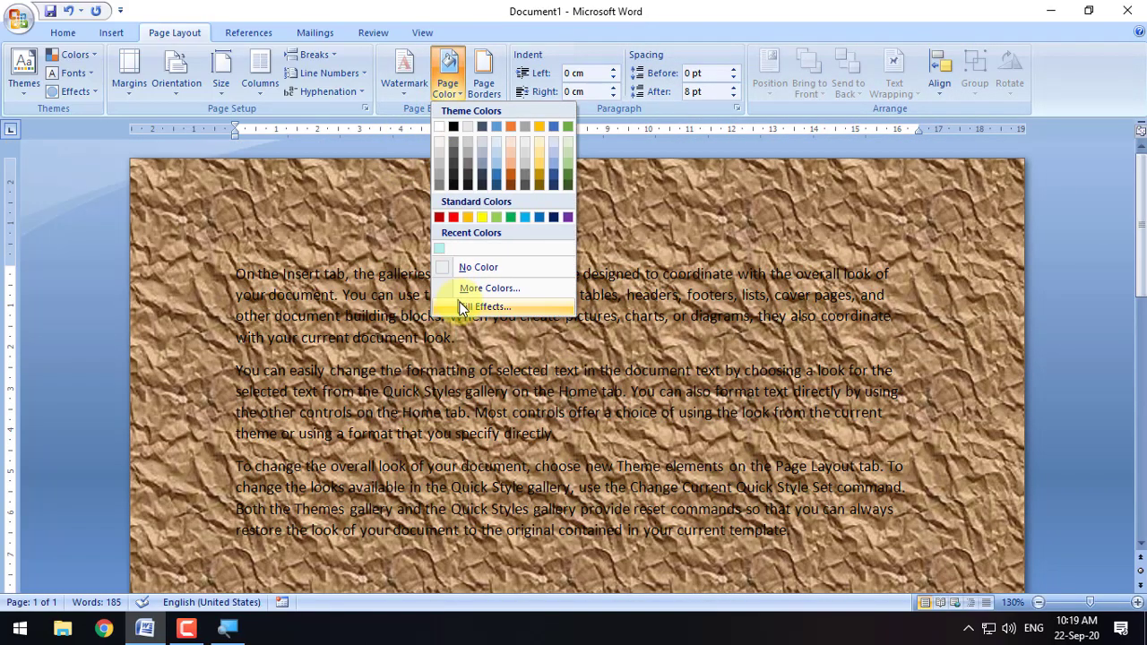
pyautogui.click(489, 307)
pyautogui.click(753, 79)
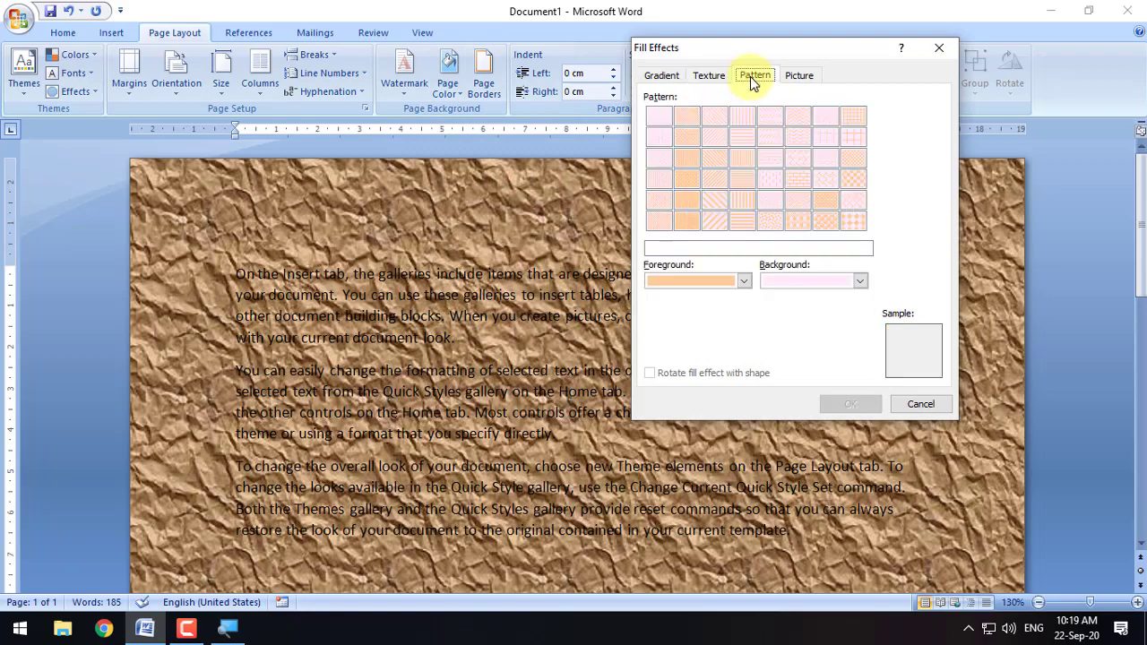
pyautogui.click(726, 165)
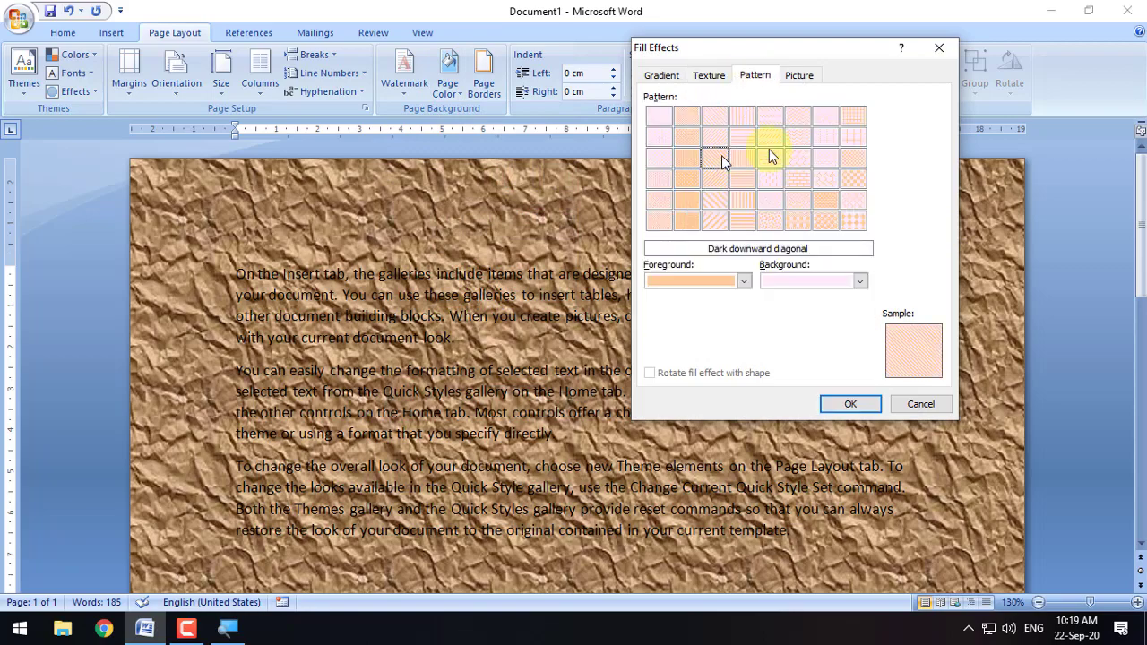
pyautogui.click(851, 404)
pyautogui.scroll(-3, 443, 415)
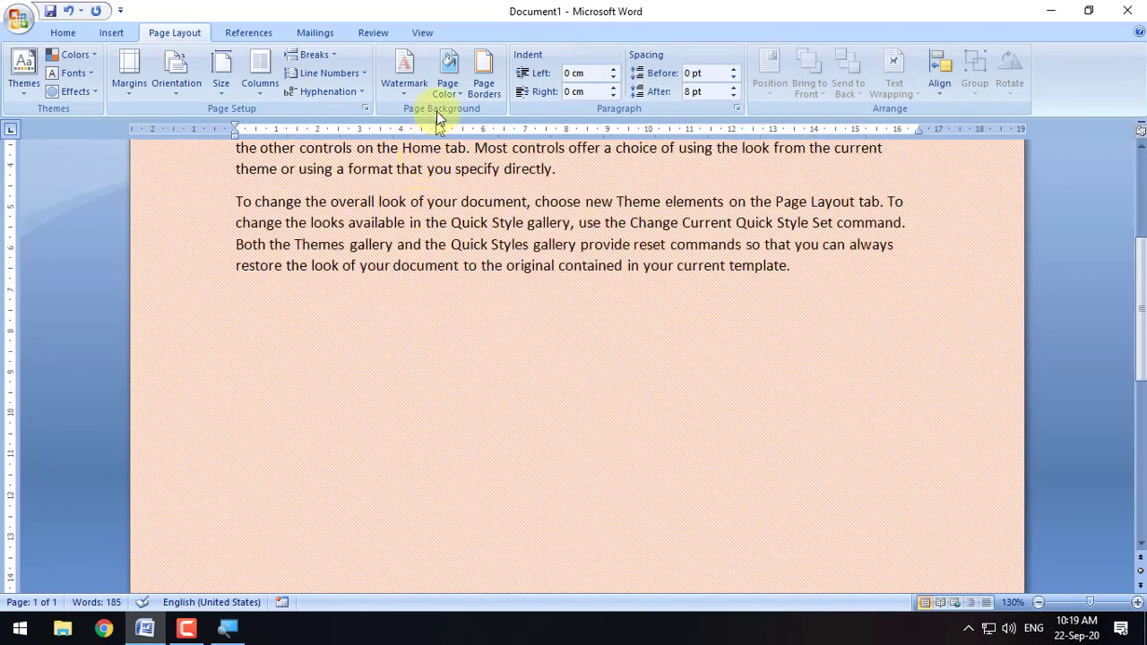
pyautogui.click(448, 85)
pyautogui.click(467, 305)
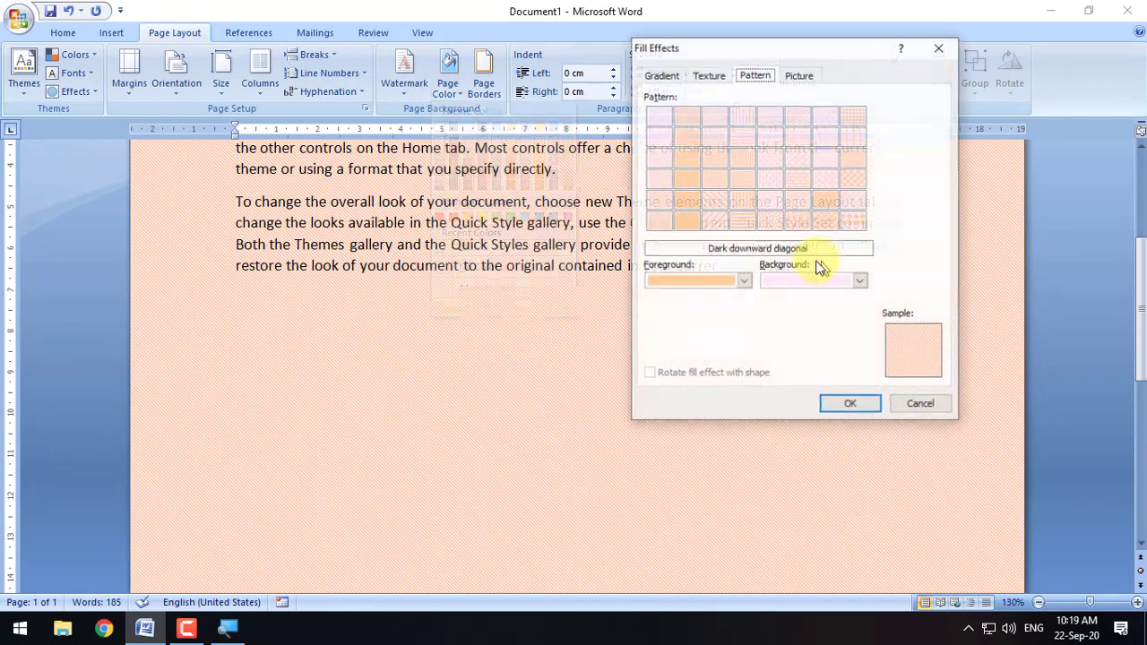
pyautogui.click(798, 76)
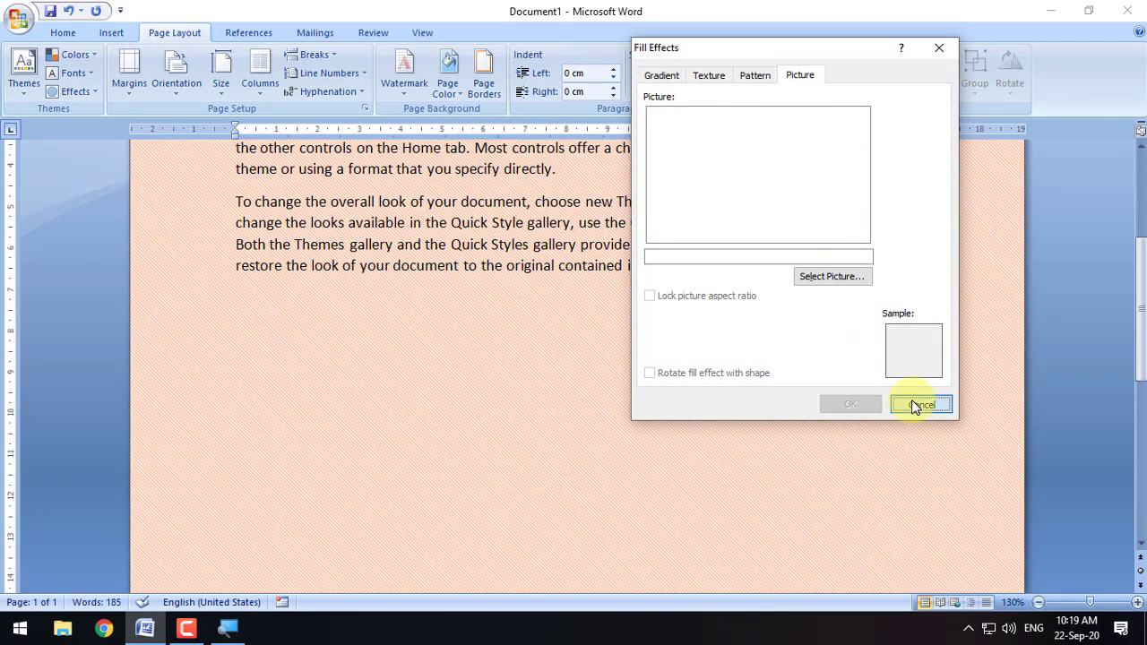
pyautogui.click(921, 405)
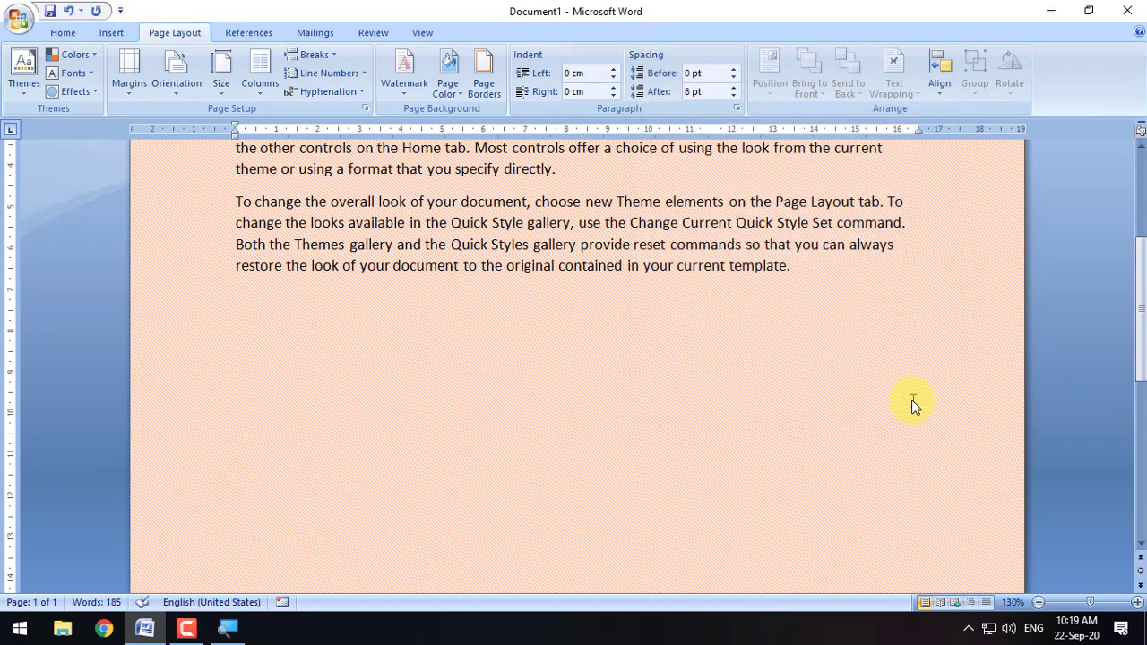
# Fill the page background with the picture 10-gettyimages-531318336_resized.jpg from the sample pictures folder in Pictures
pyautogui.click(453, 90)
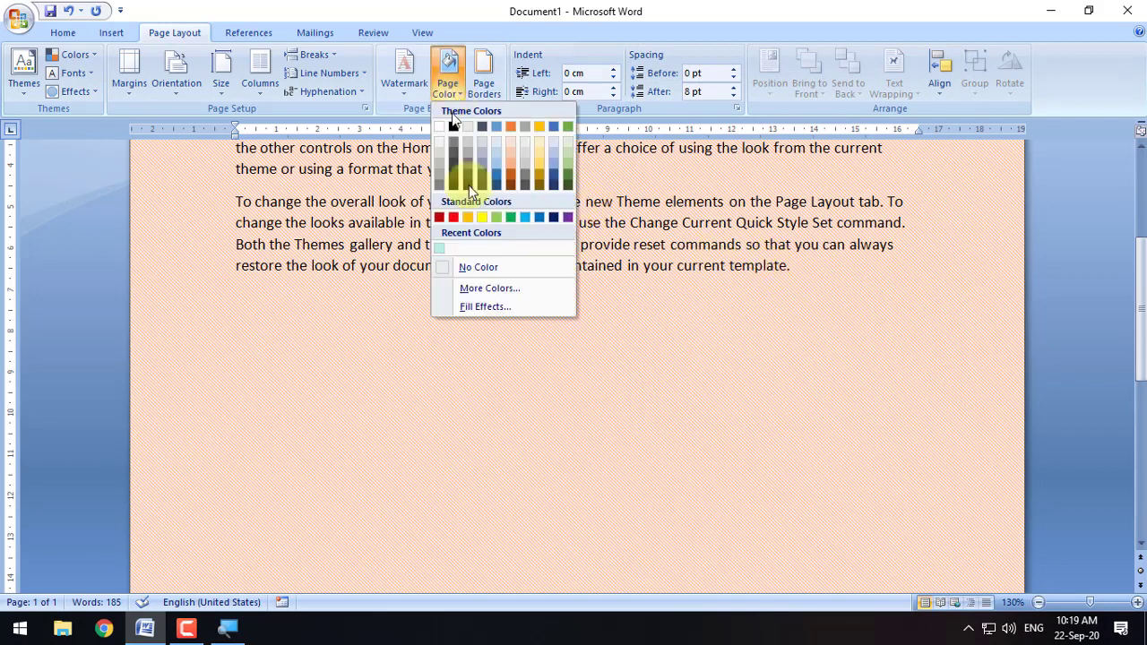
pyautogui.click(482, 309)
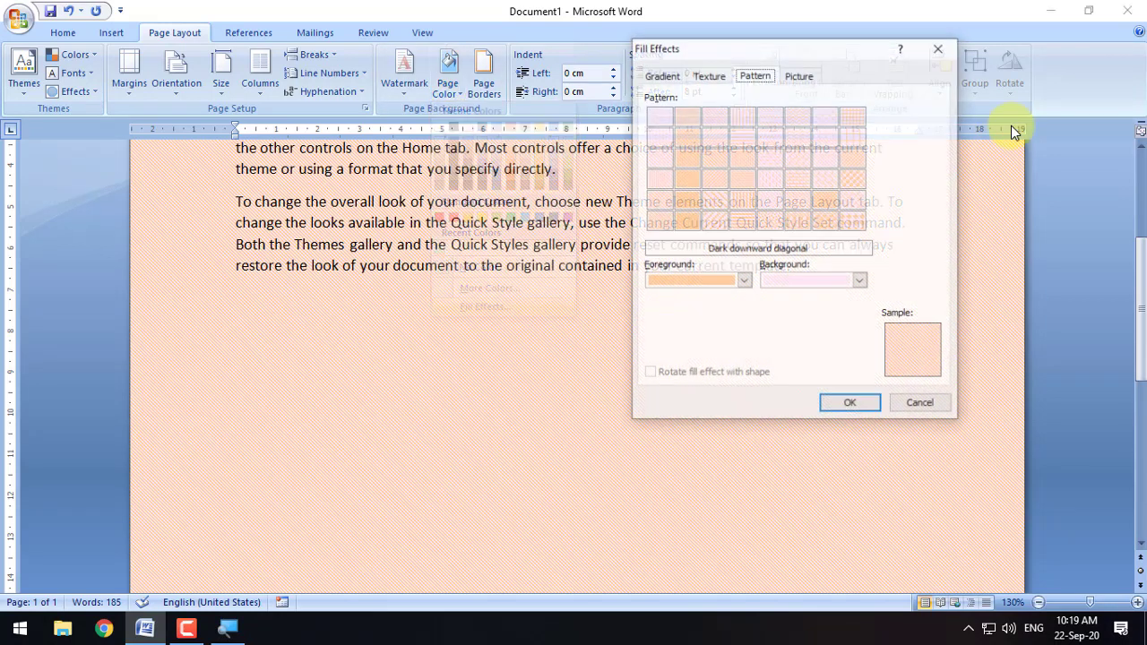
pyautogui.click(800, 77)
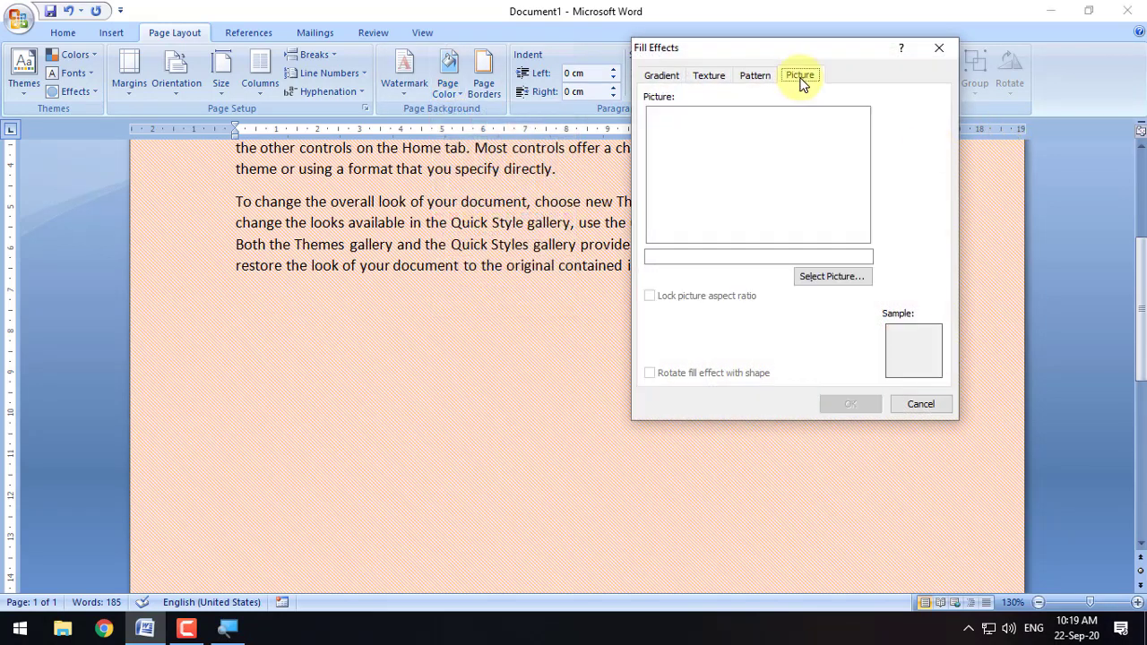
pyautogui.click(818, 281)
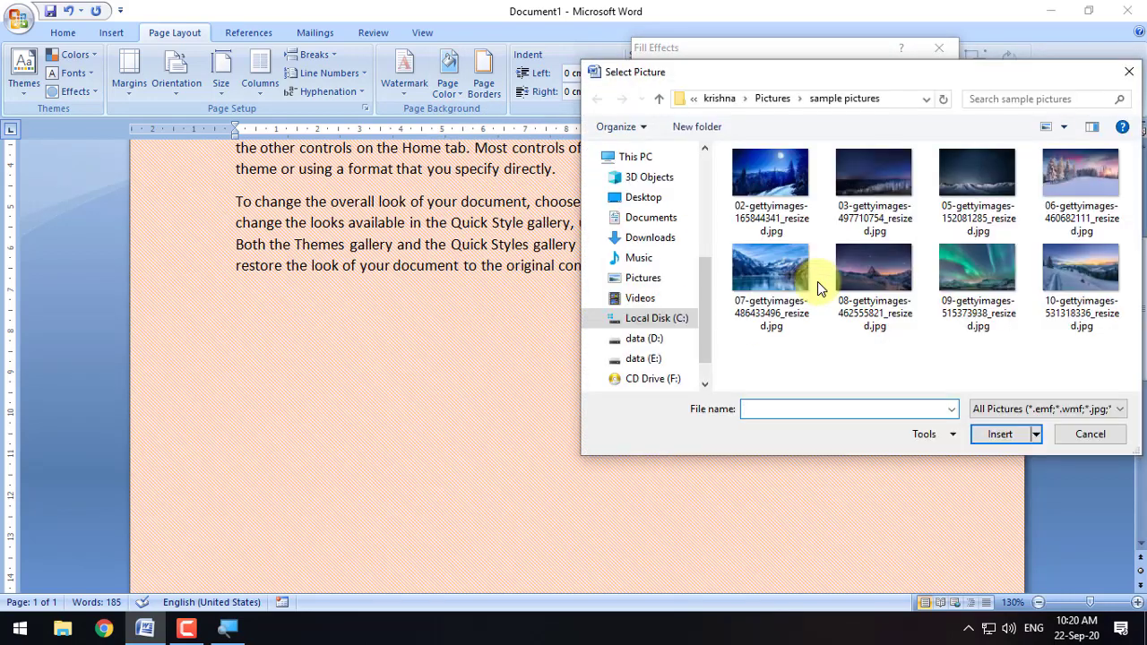
pyautogui.moveTo(769, 69); pyautogui.dragTo(626, 58)
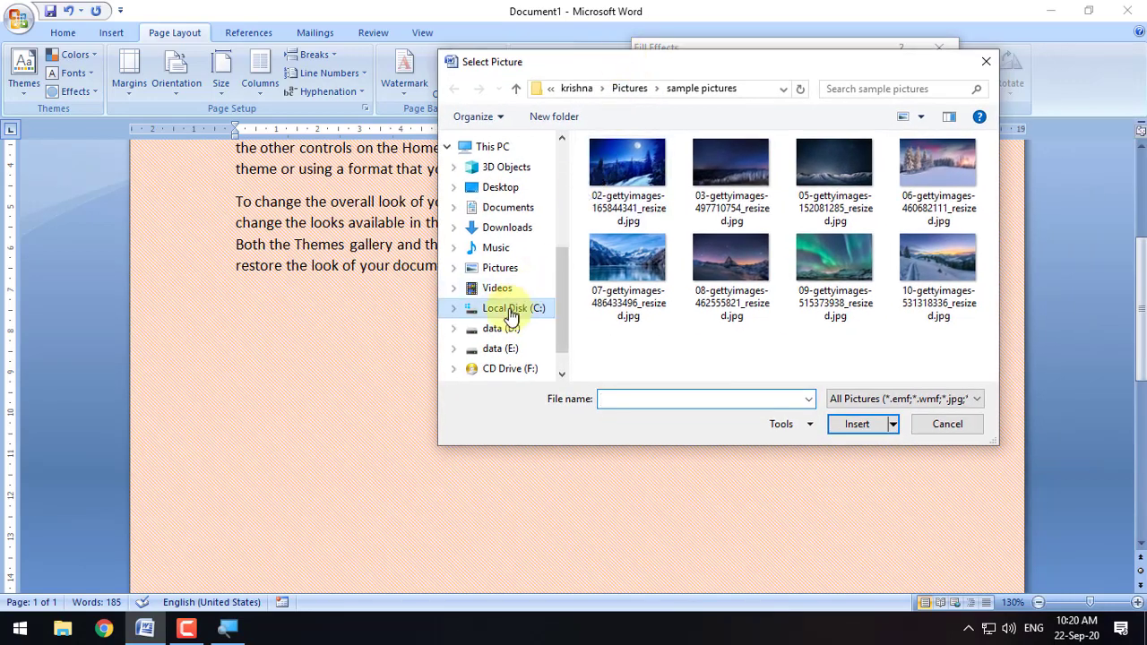
pyautogui.click(519, 265)
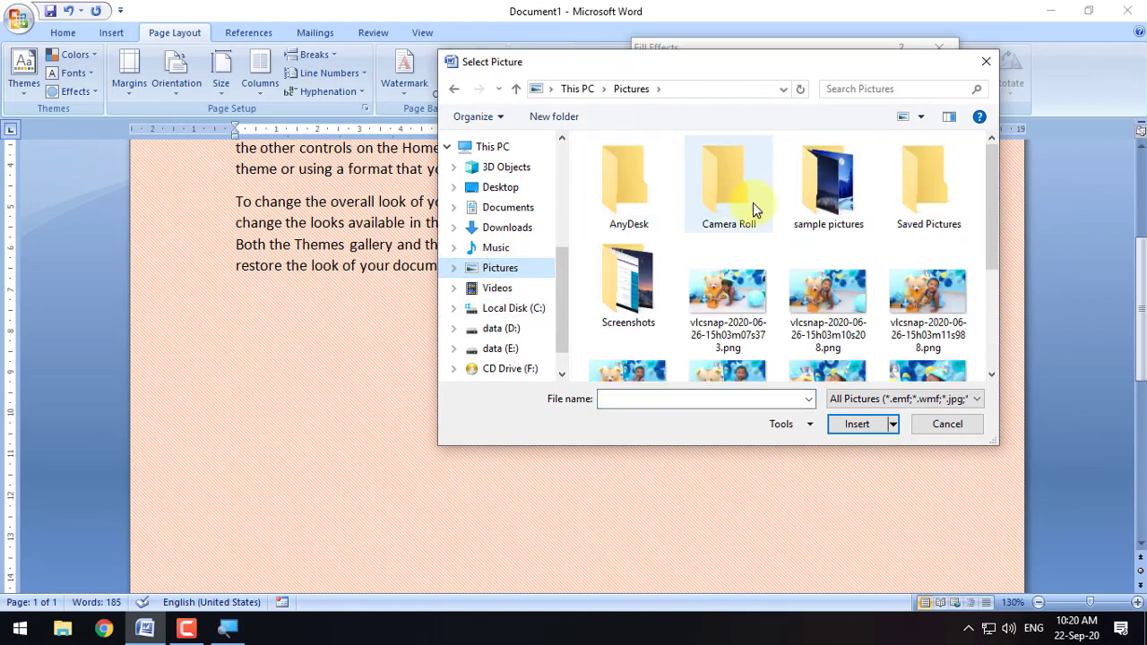
pyautogui.doubleClick(821, 195)
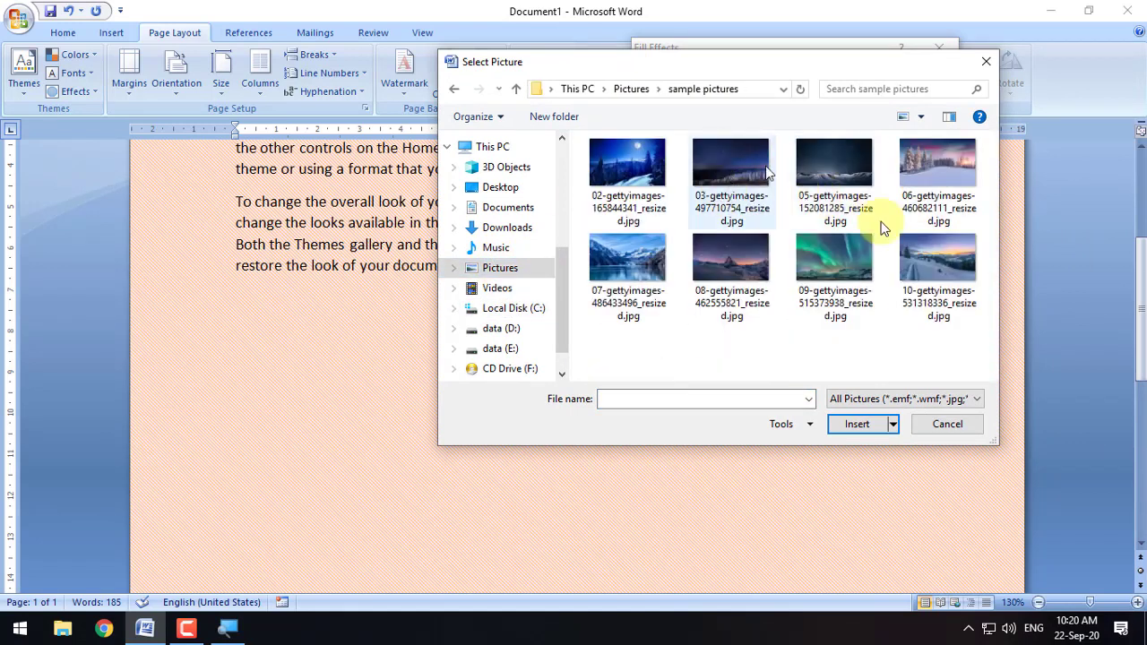
pyautogui.click(960, 256)
pyautogui.click(854, 429)
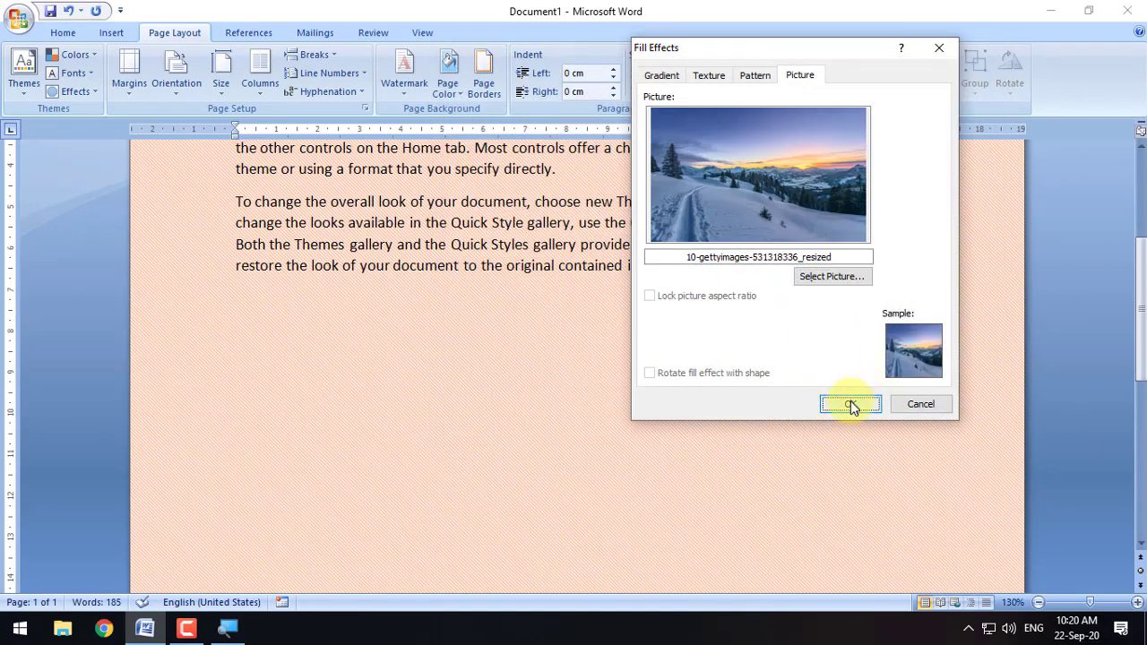
pyautogui.click(850, 405)
# Look over the picture background down the whole page and show the document in print preview
pyautogui.scroll(-5, 436, 225)
pyautogui.scroll(8, 457, 353)
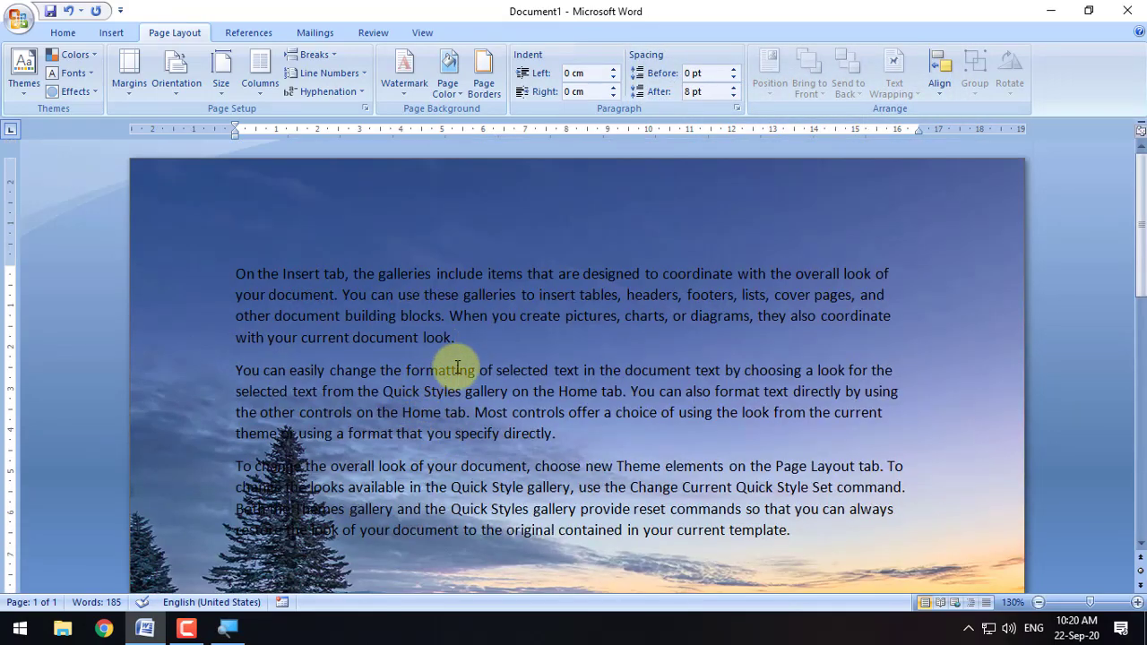
pyautogui.scroll(-5, 457, 368)
pyautogui.moveTo(435, 263); pyautogui.dragTo(426, 263)
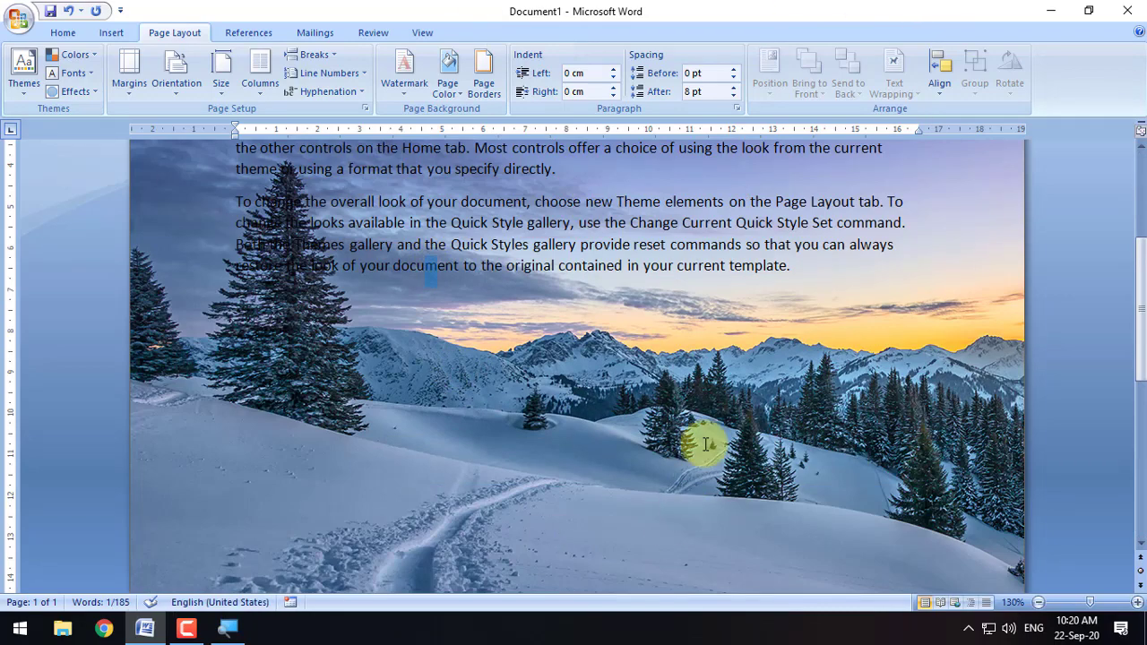
pyautogui.scroll(5, 684, 490)
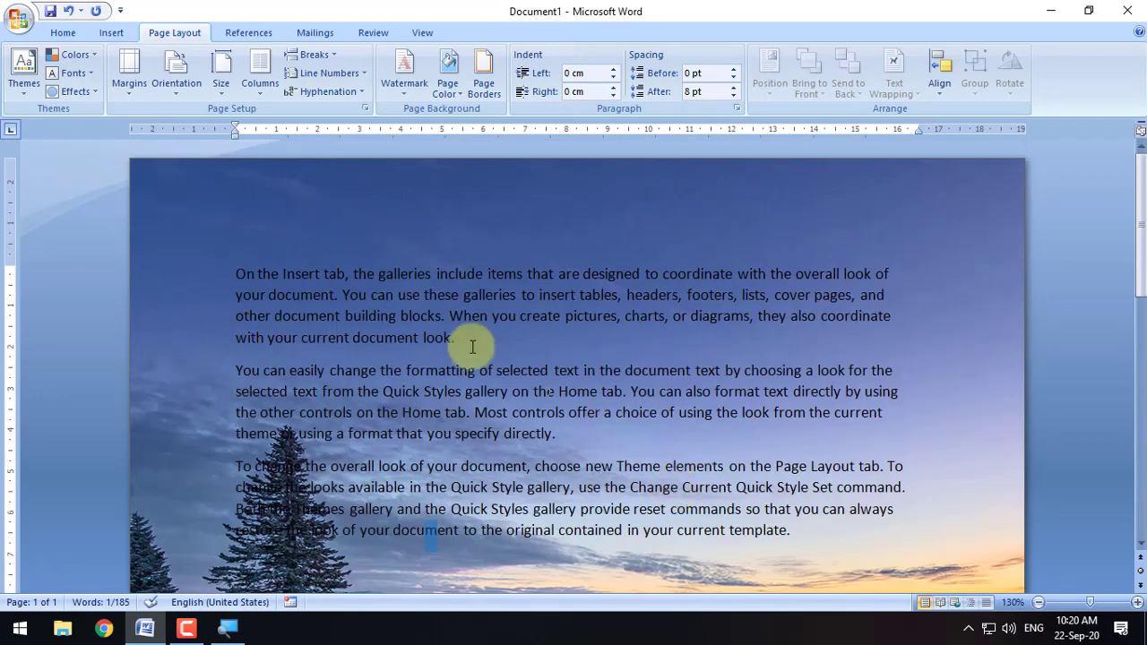
pyautogui.click(16, 18)
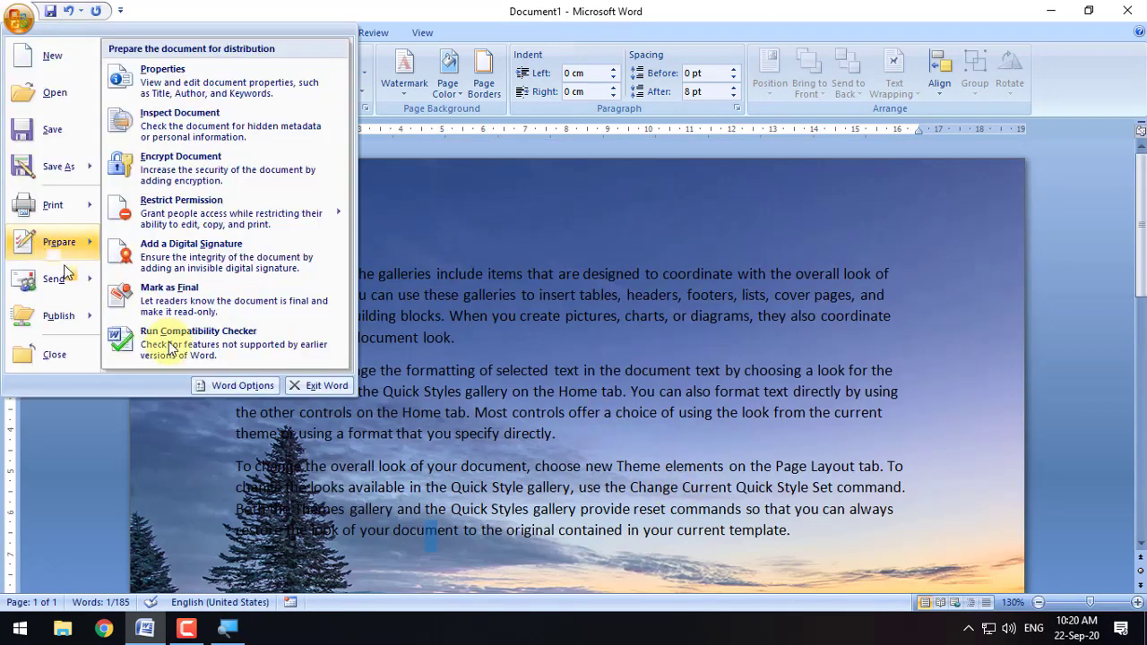
pyautogui.moveTo(54, 205)
pyautogui.click(215, 168)
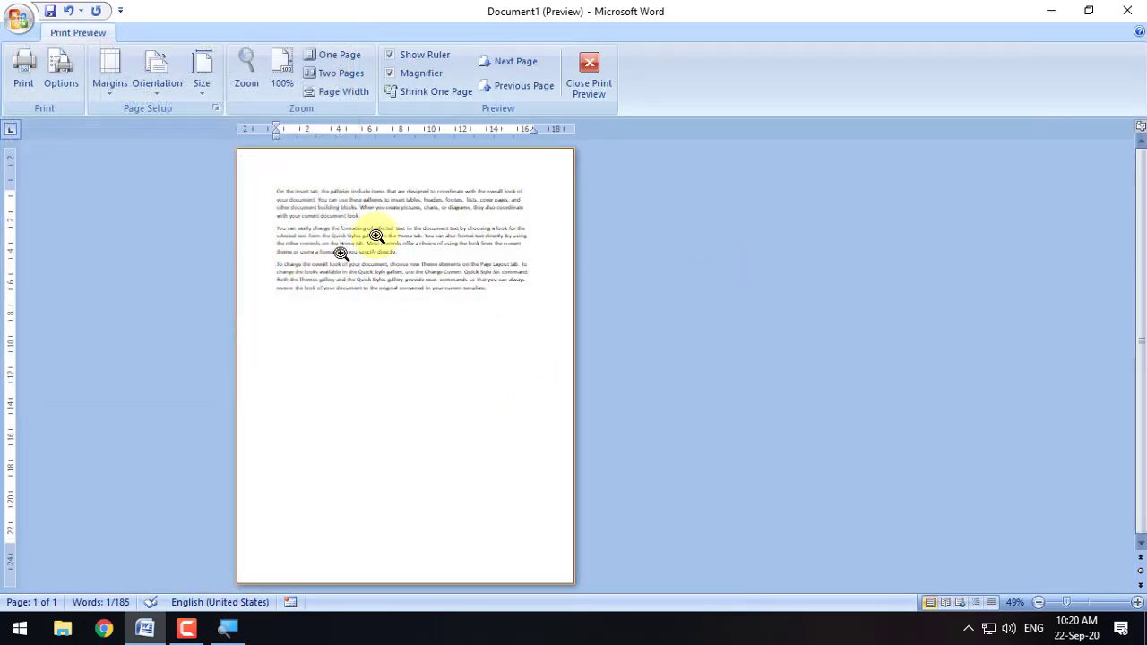
# Enable printing of background colors and images in the Word display options
pyautogui.click(18, 18)
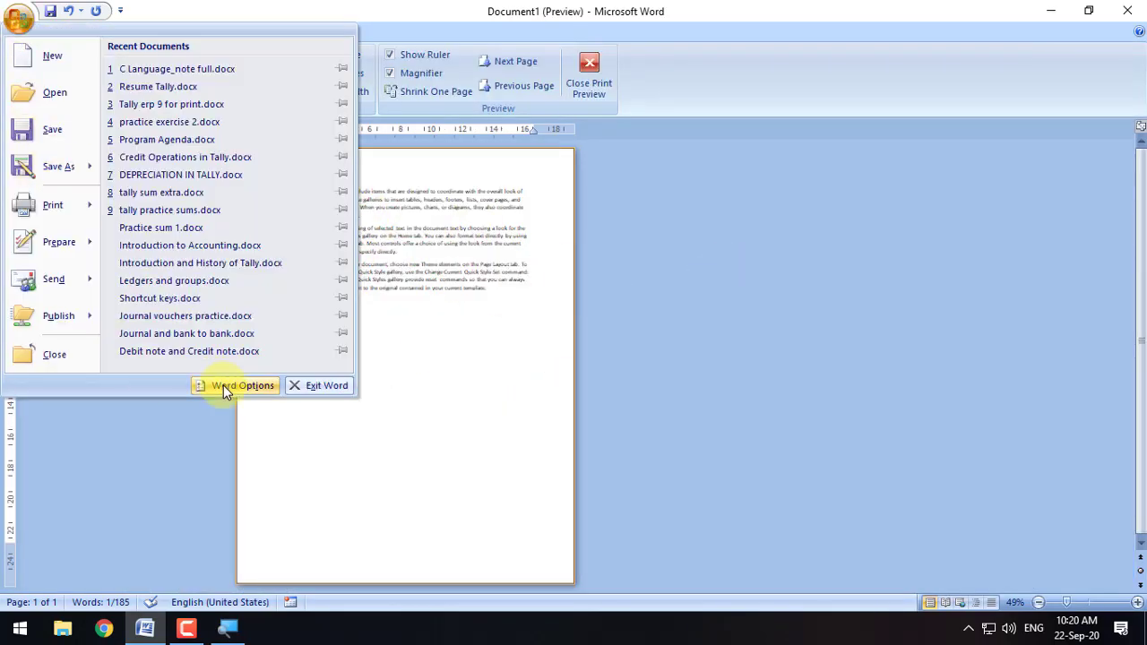
pyautogui.click(223, 386)
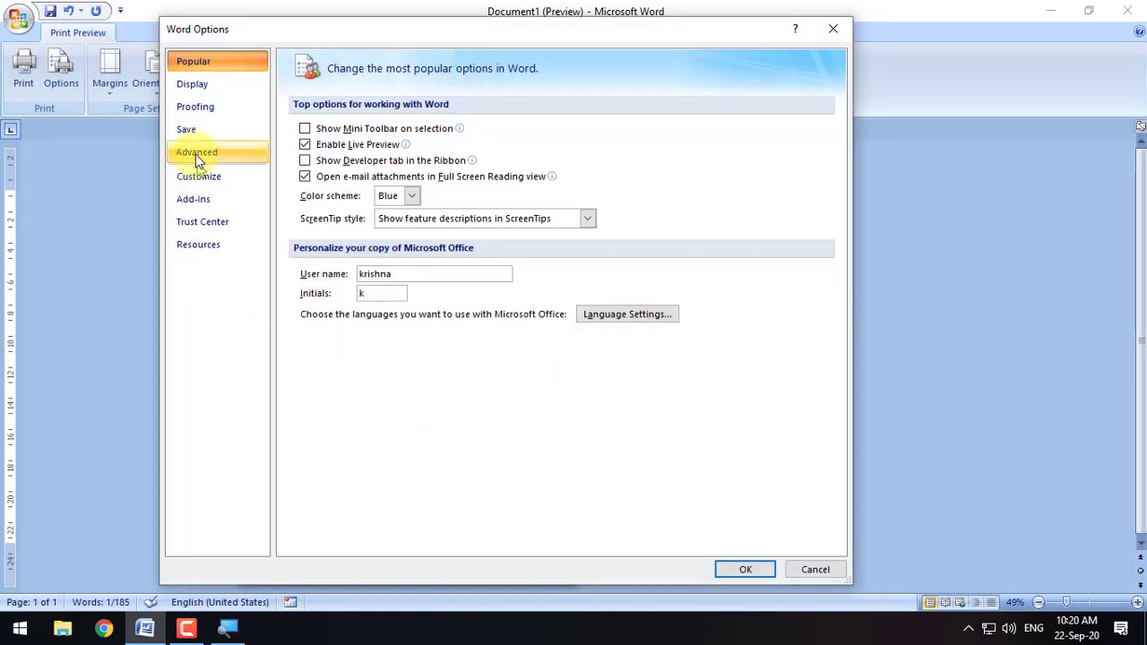
pyautogui.click(205, 84)
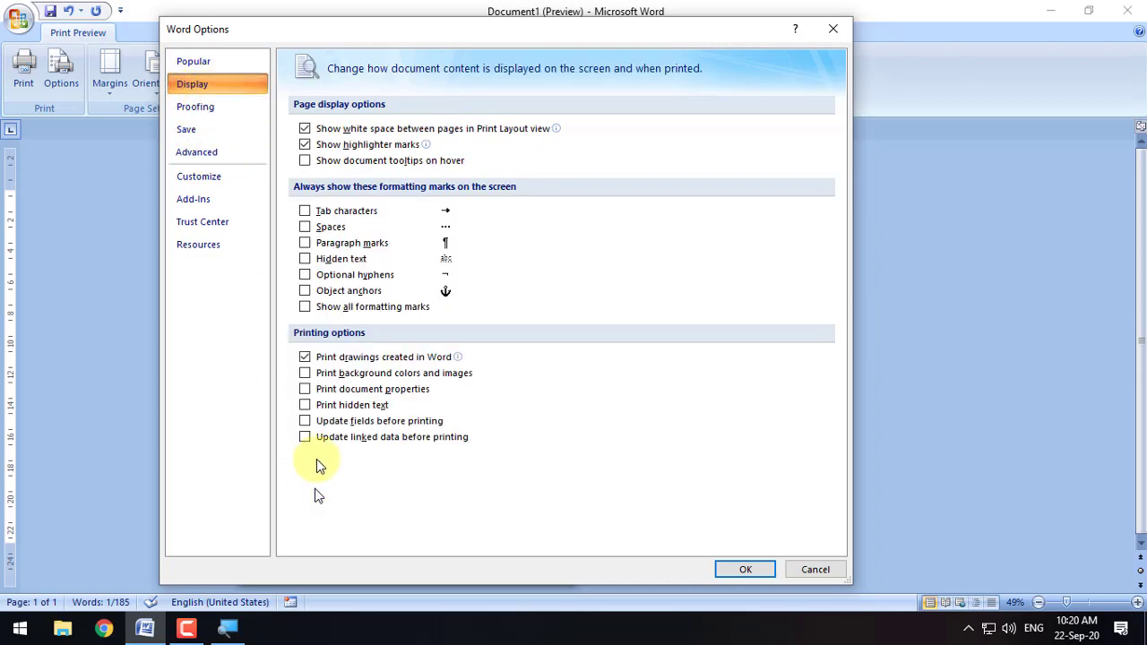
pyautogui.click(305, 372)
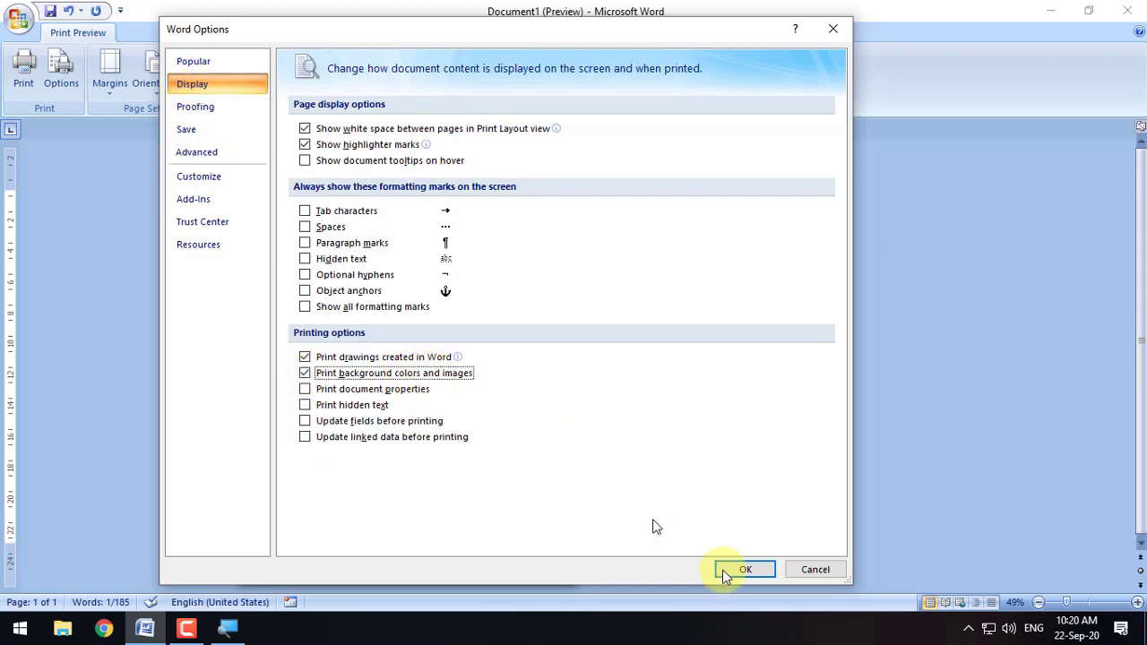
pyautogui.click(747, 573)
# Examine the picture background at 100% zoom in the print preview, and close the preview
pyautogui.click(359, 281)
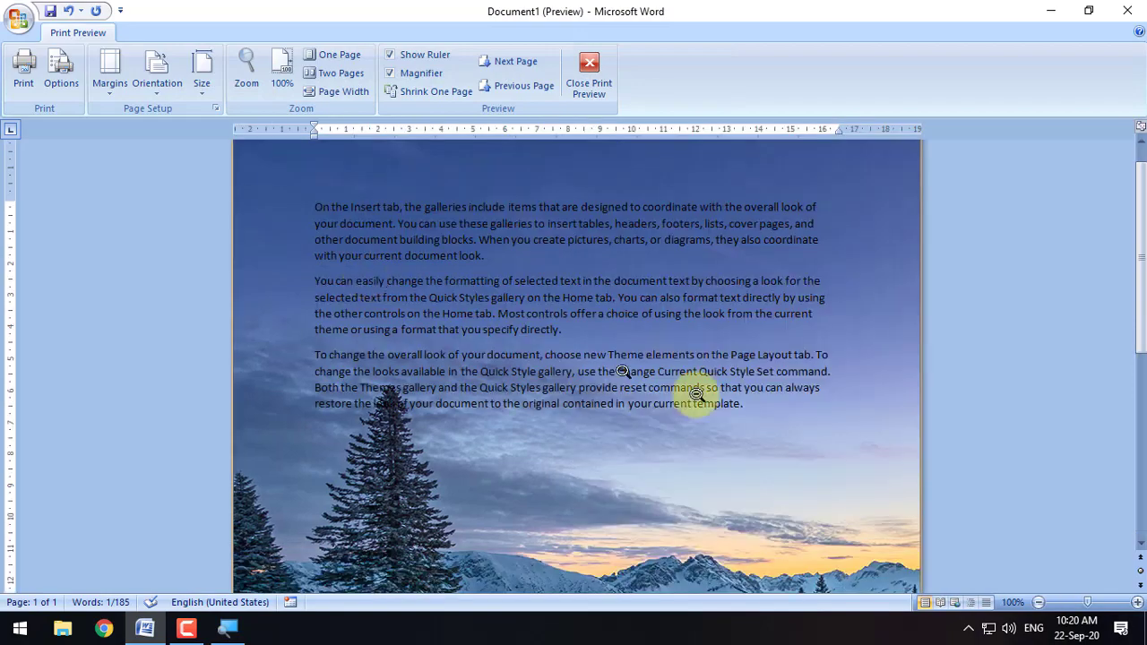
pyautogui.scroll(-3, 654, 423)
pyautogui.scroll(3, 645, 421)
pyautogui.scroll(-8, 636, 418)
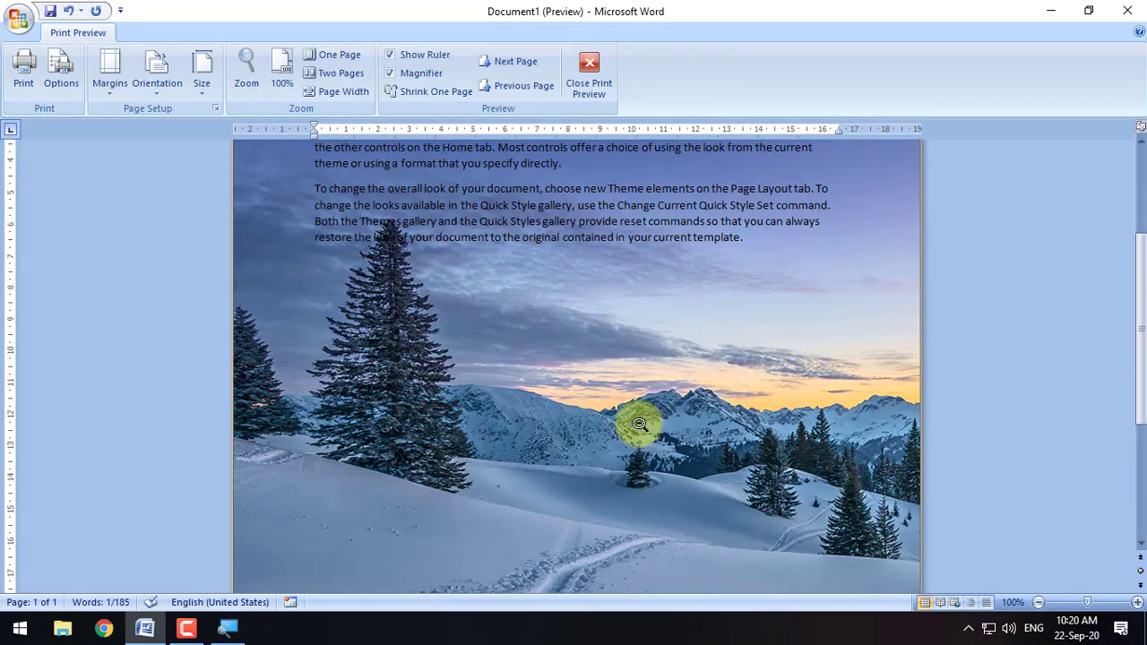
pyautogui.scroll(8, 606, 444)
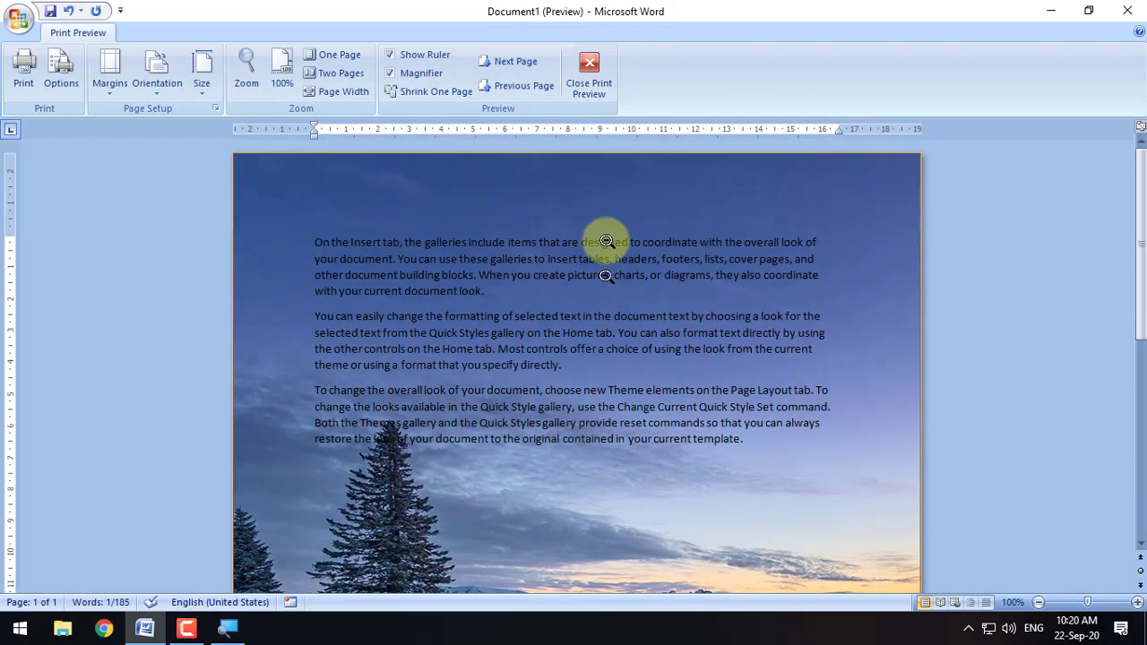
pyautogui.click(589, 80)
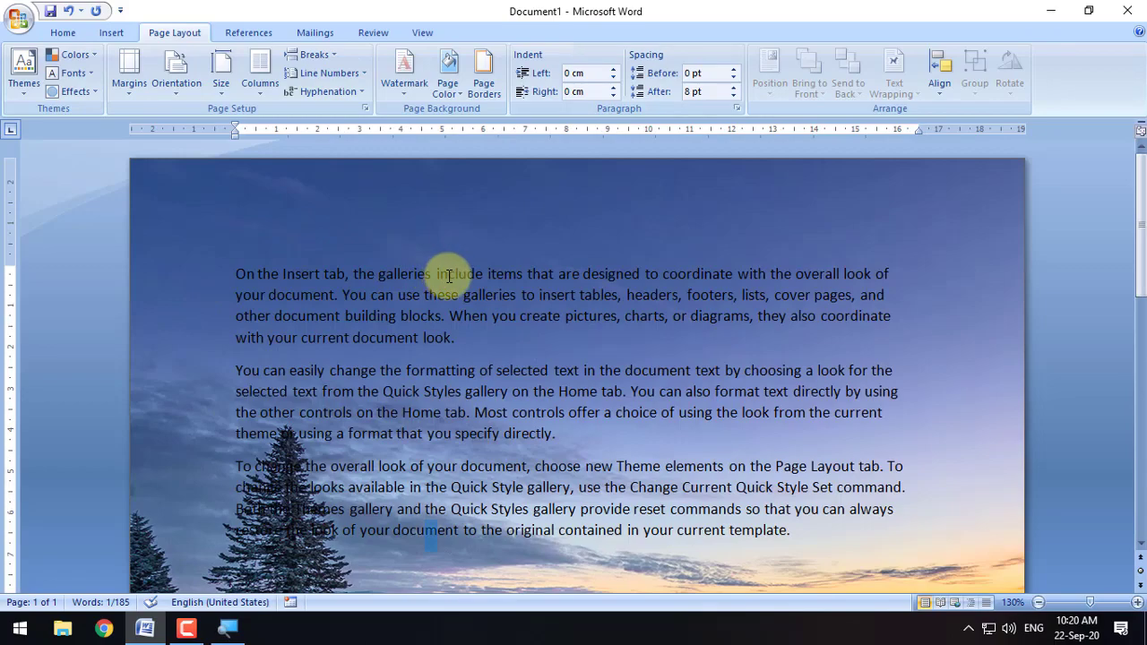
# Replace the page's picture background with the white theme color and look over the page
pyautogui.scroll(-6, 470, 287)
pyautogui.scroll(5, 404, 260)
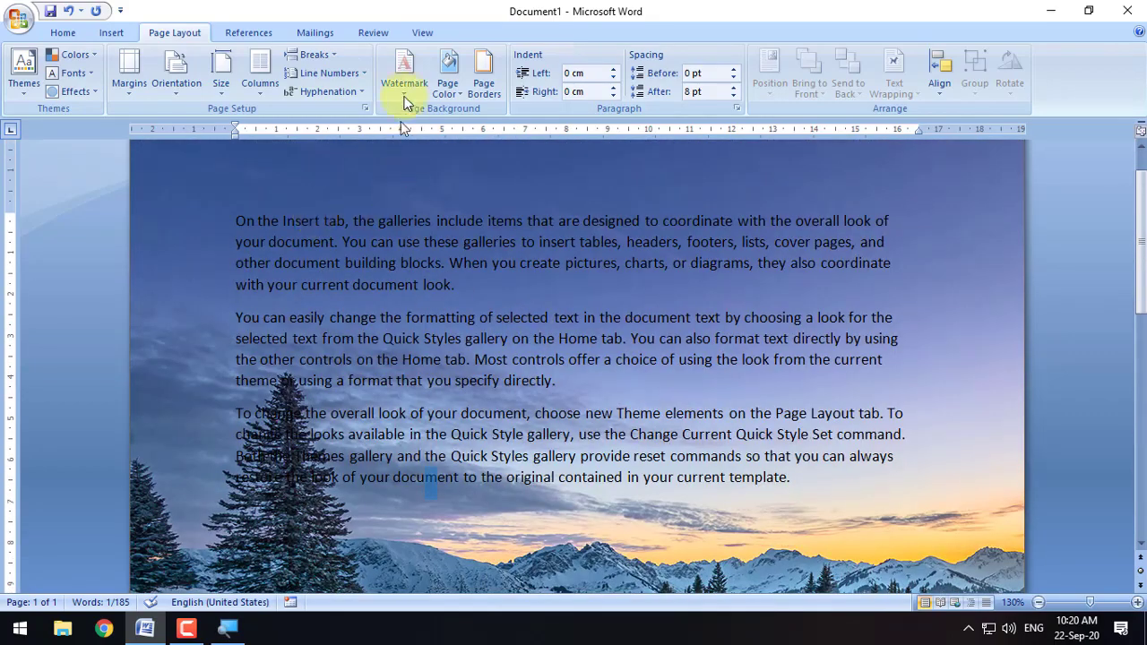
pyautogui.click(447, 86)
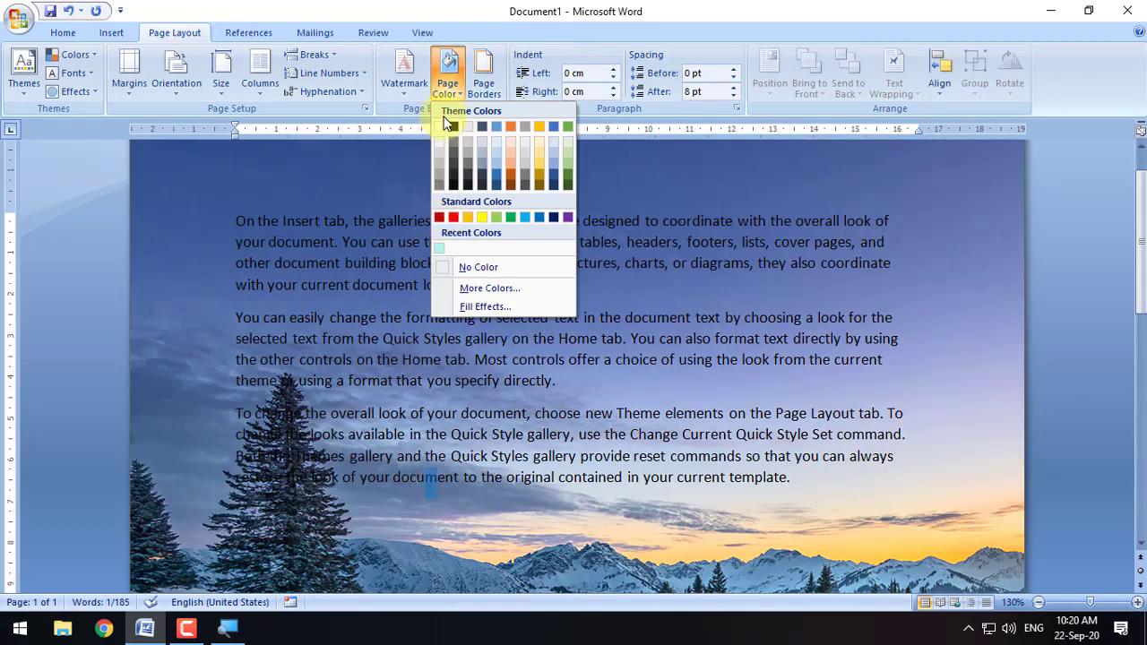
pyautogui.click(441, 127)
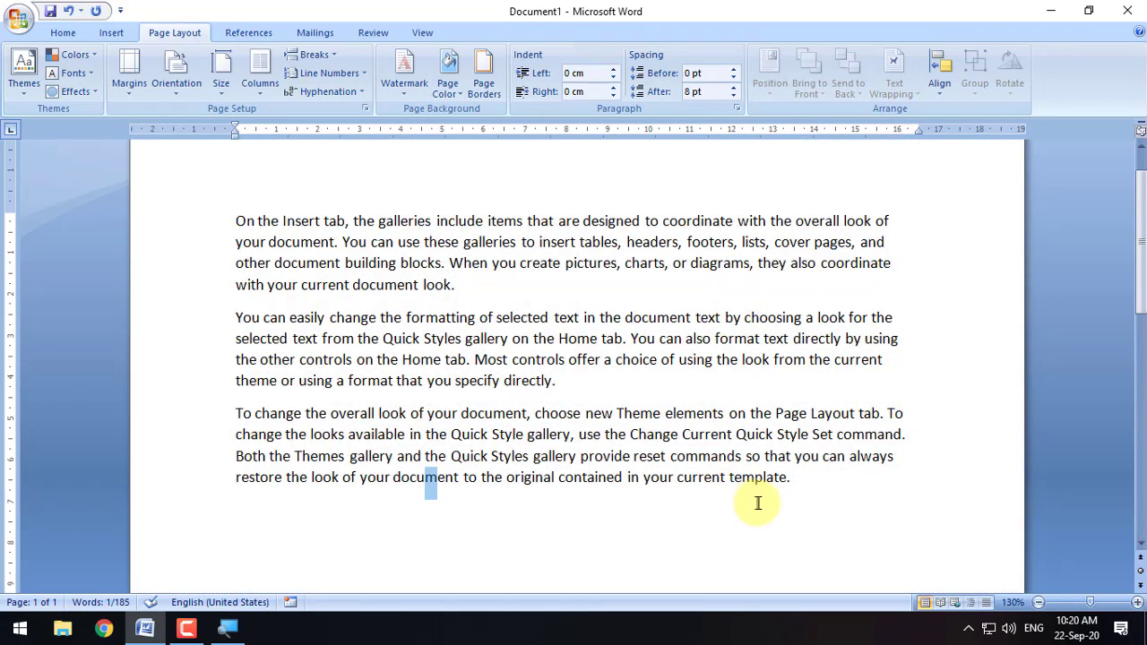
pyautogui.click(811, 477)
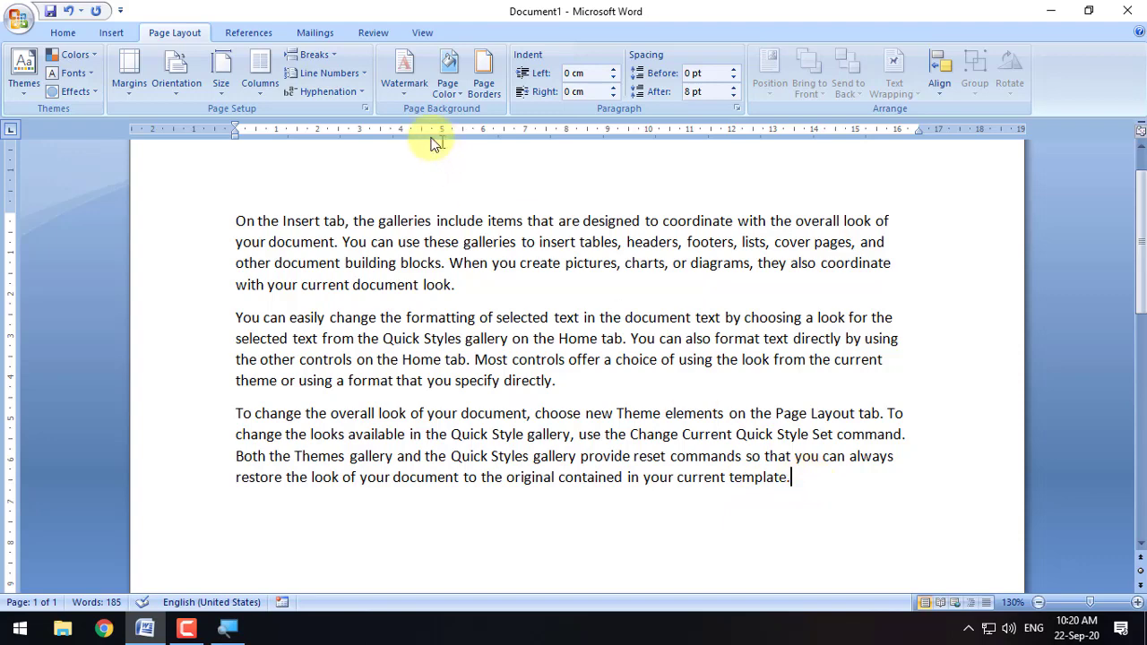
pyautogui.click(448, 78)
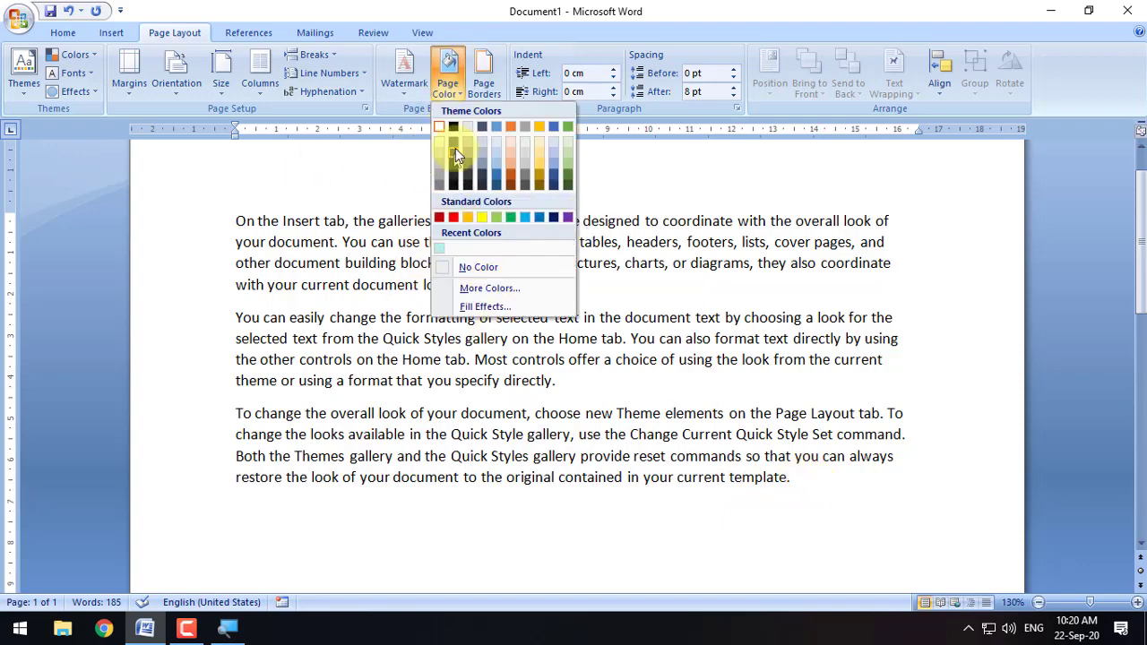
pyautogui.click(439, 127)
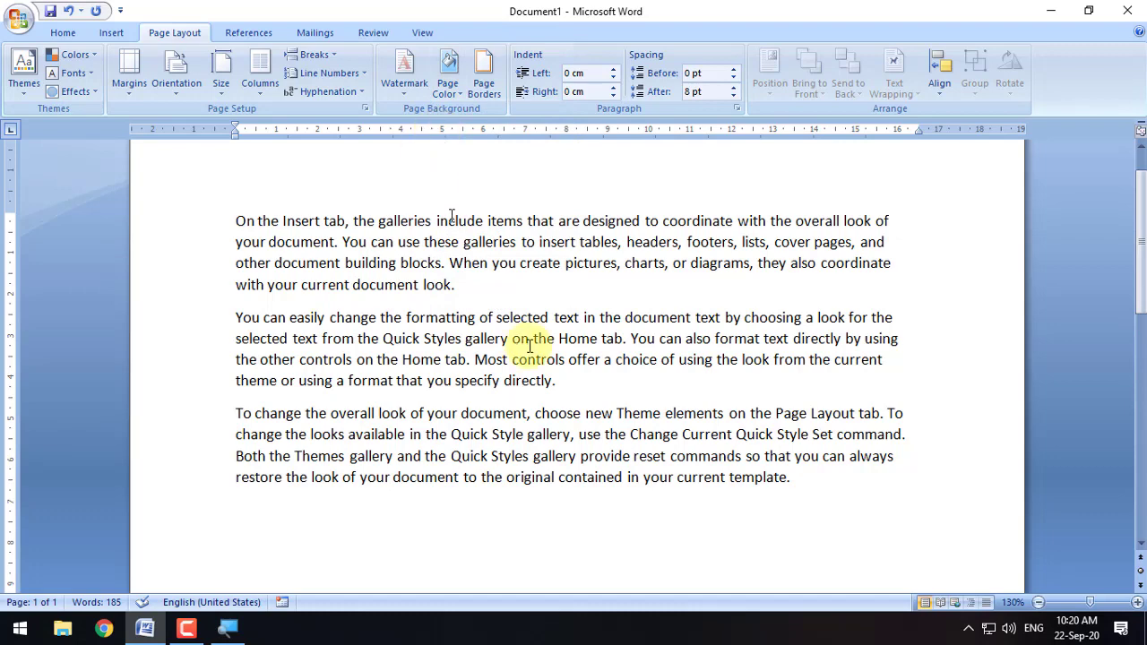
pyautogui.scroll(-3, 564, 371)
pyautogui.scroll(-7, 654, 431)
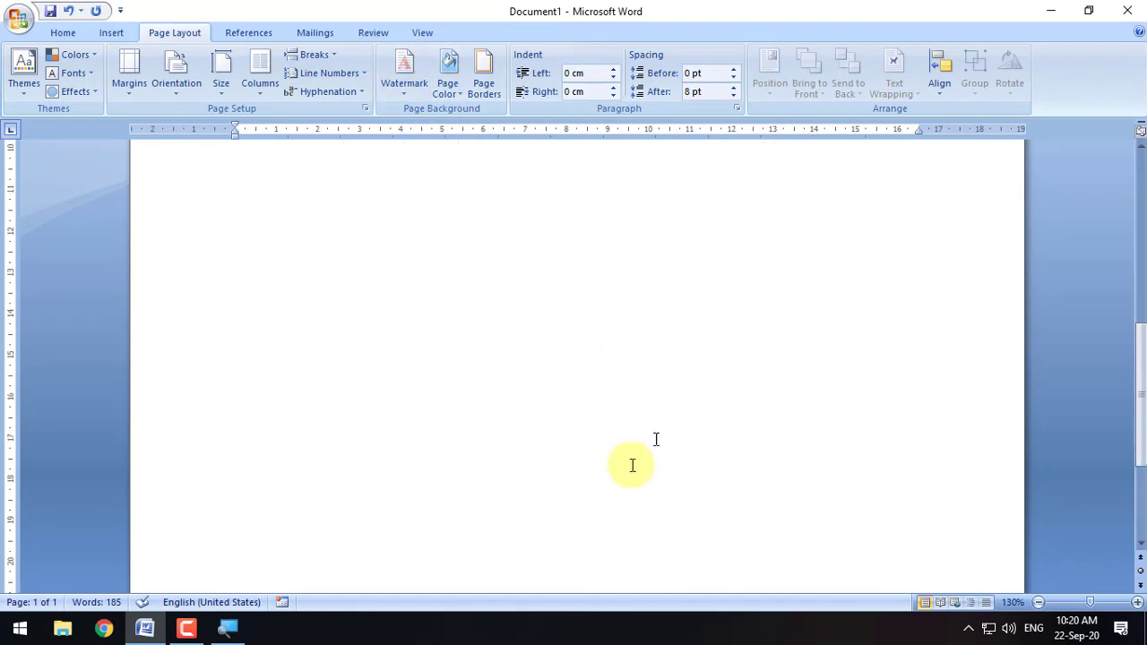
pyautogui.scroll(9, 612, 511)
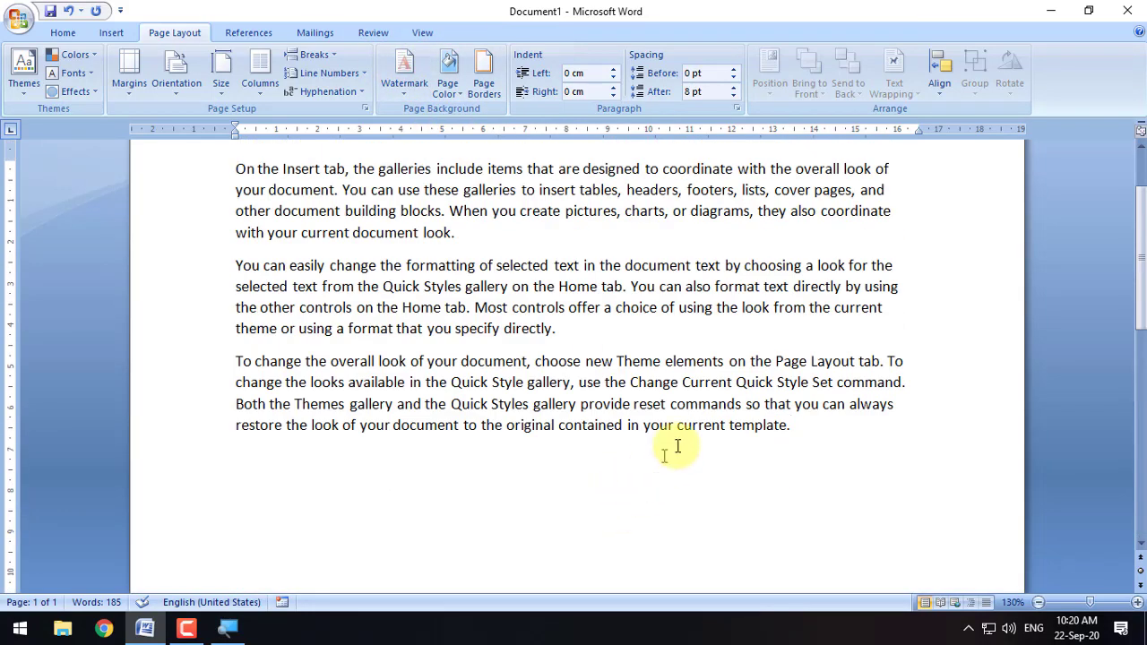
pyautogui.scroll(2, 670, 448)
# Clear all the text from the document and add the diagonal CONFIDENTIAL 1 watermark to the page
pyautogui.click(402, 100)
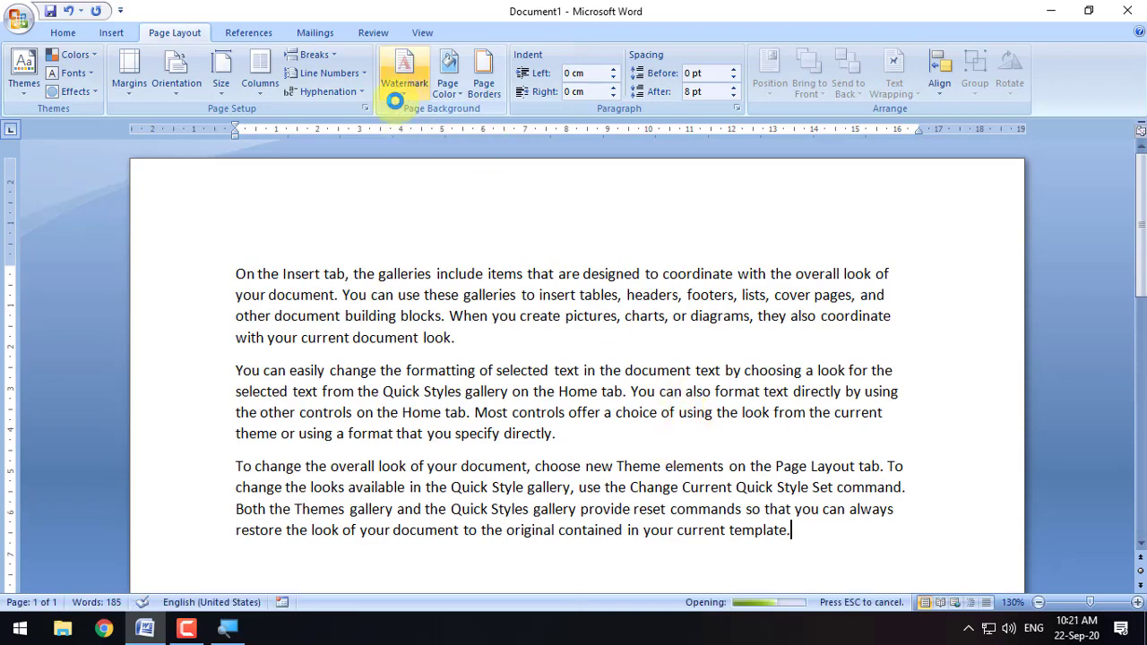
pyautogui.click(505, 8)
pyautogui.scroll(-8, 520, 430)
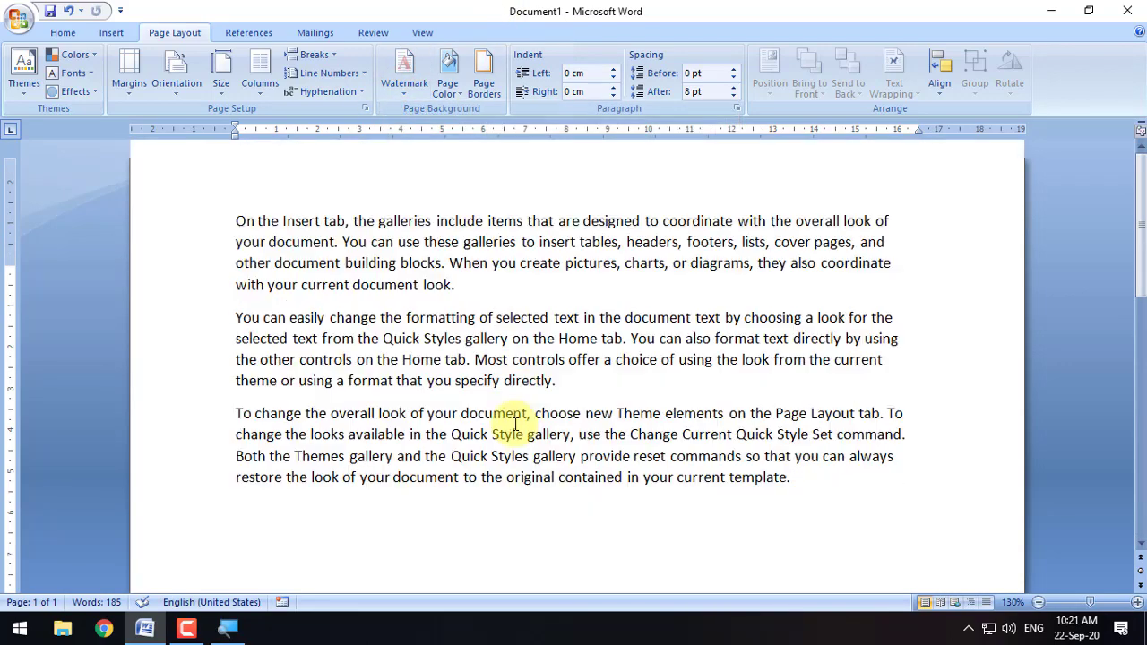
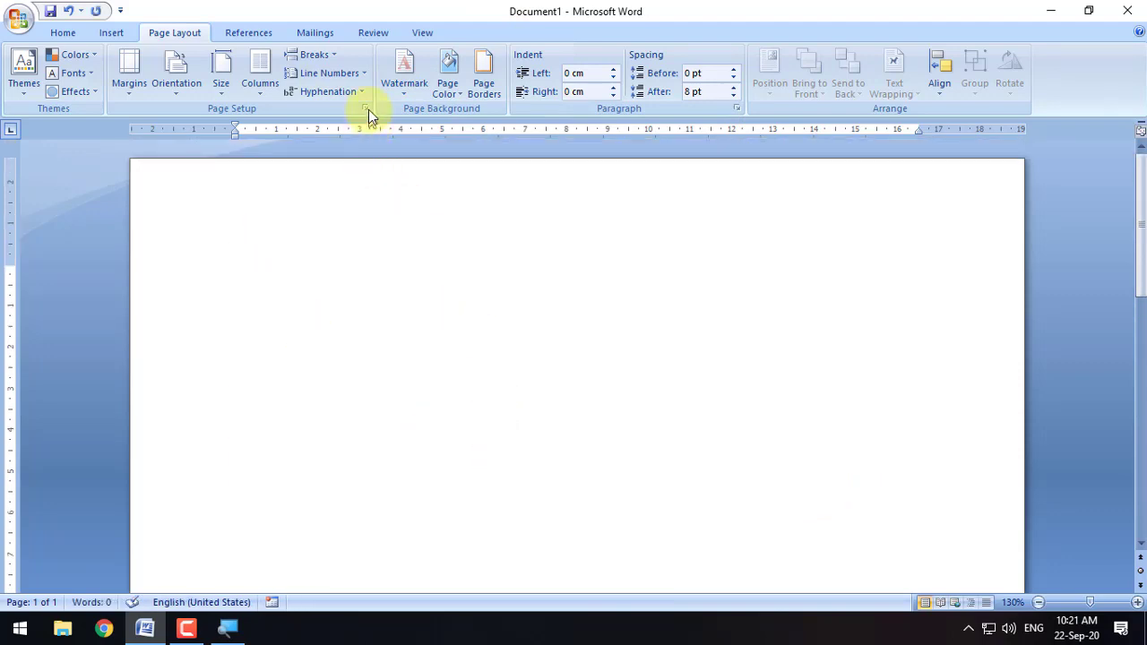
pyautogui.click(409, 96)
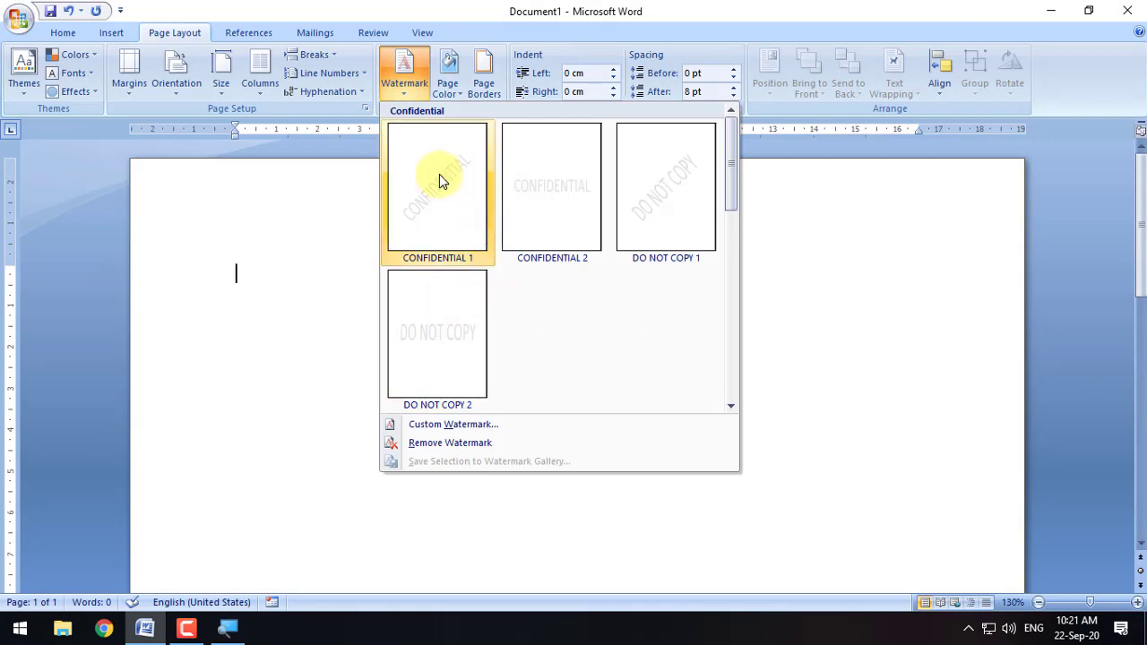
pyautogui.scroll(-5, 520, 358)
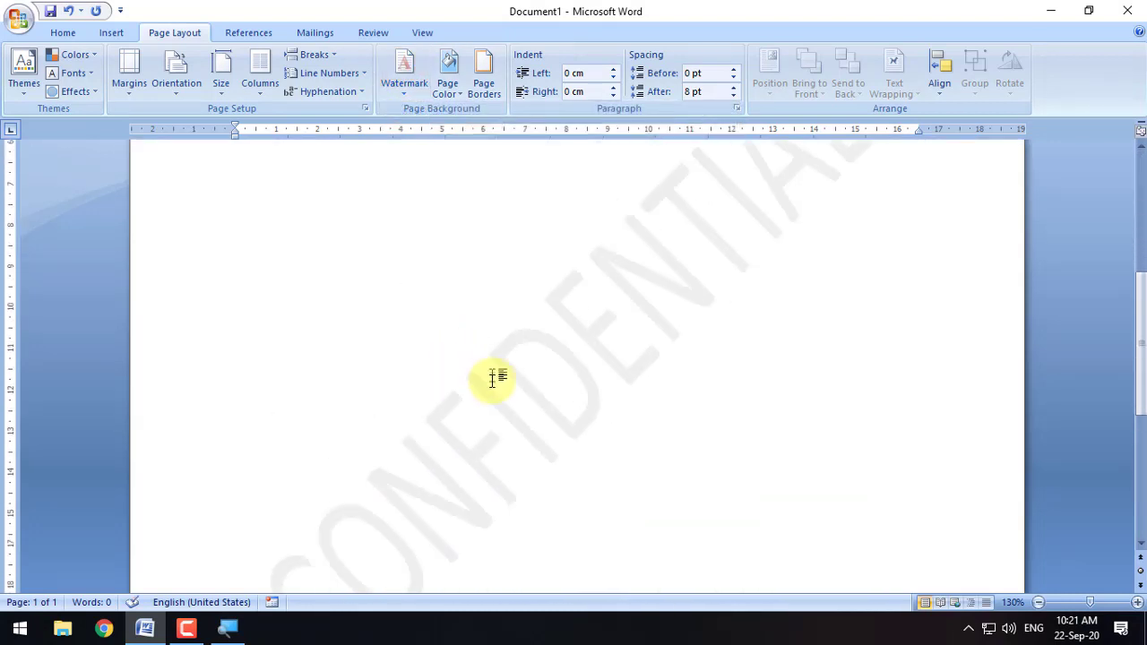
pyautogui.scroll(1, 438, 293)
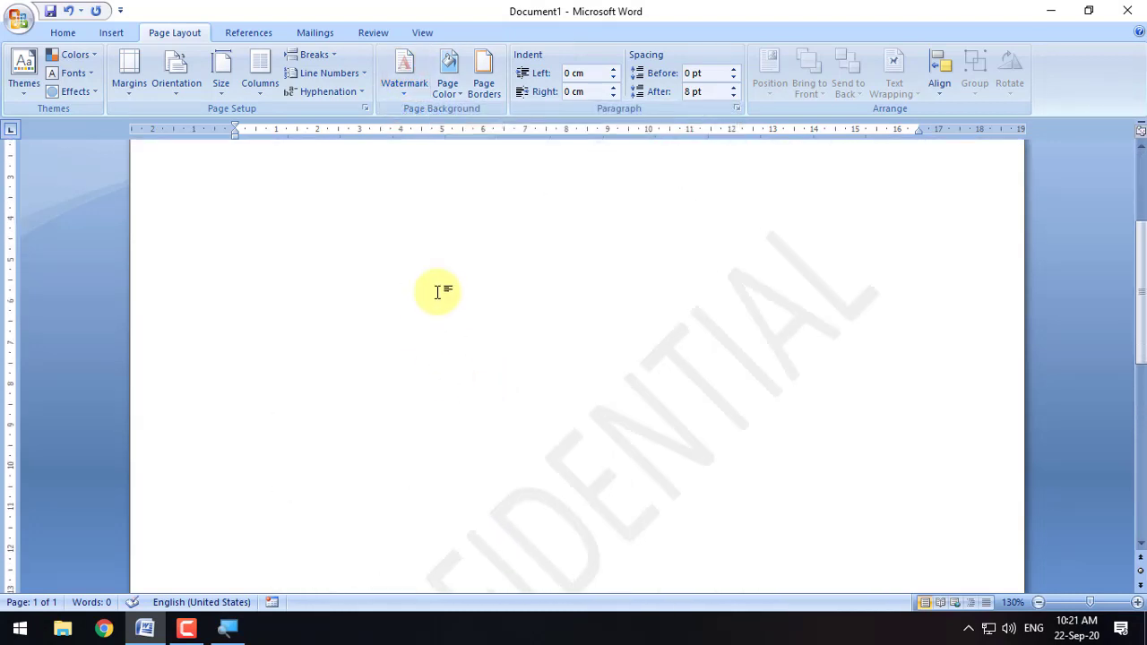
# Try the preset watermarks CONFIDENTIAL 2, DO NOT COPY 1 and DO NOT COPY 2 on the page one after another
pyautogui.click(397, 94)
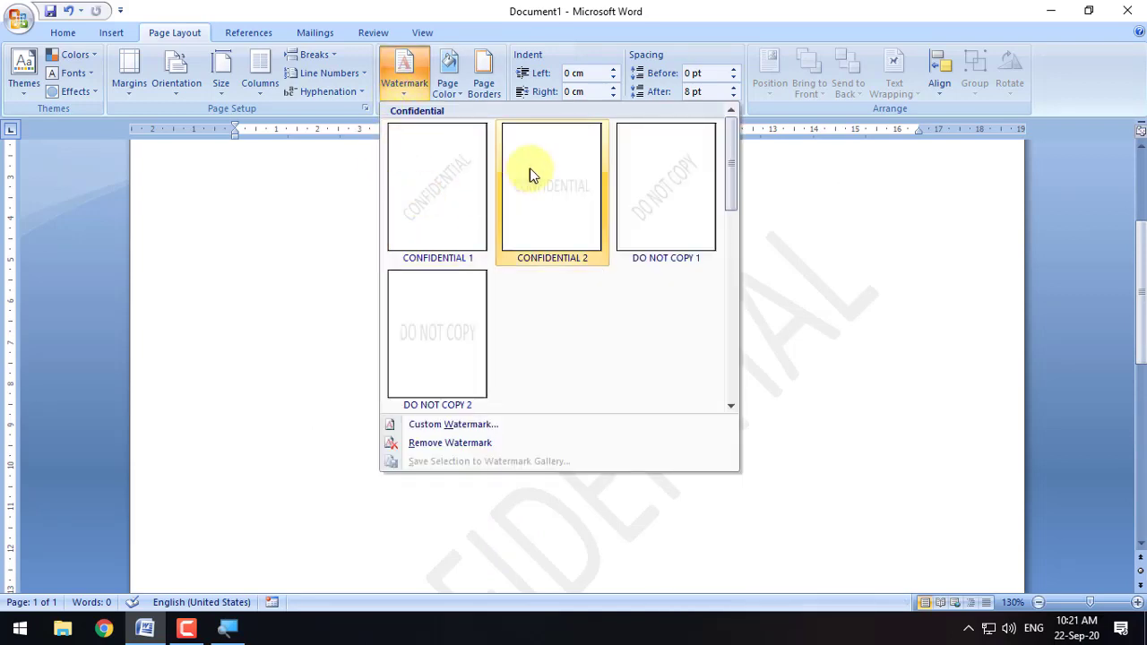
pyautogui.click(530, 172)
pyautogui.click(400, 89)
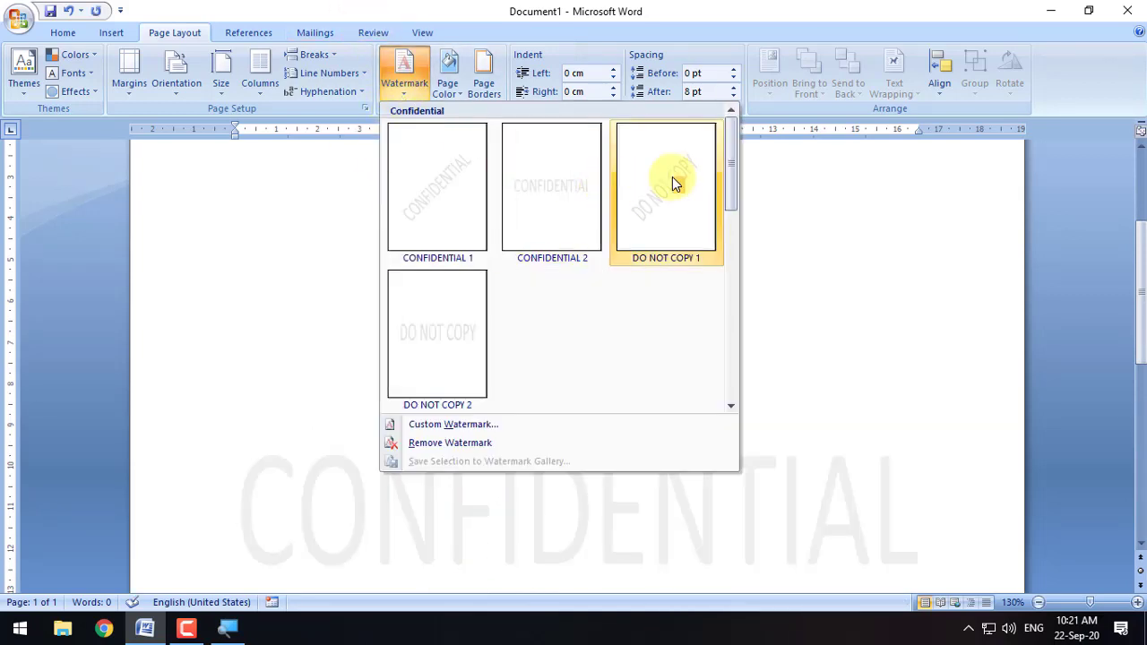
pyautogui.click(672, 176)
pyautogui.click(403, 90)
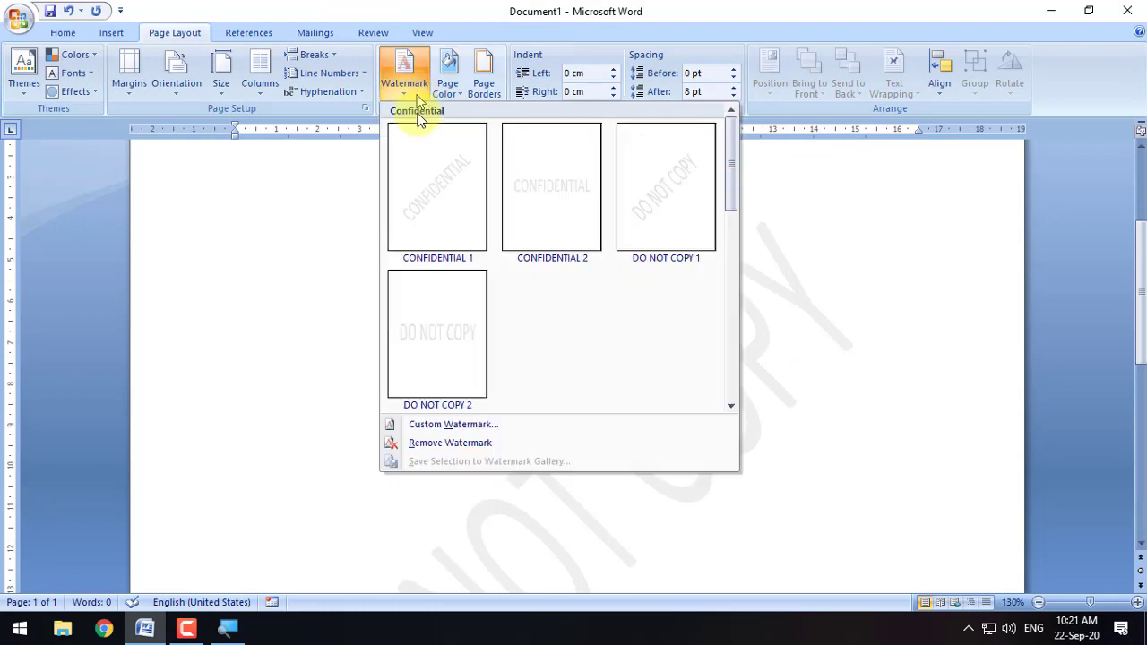
pyautogui.click(457, 363)
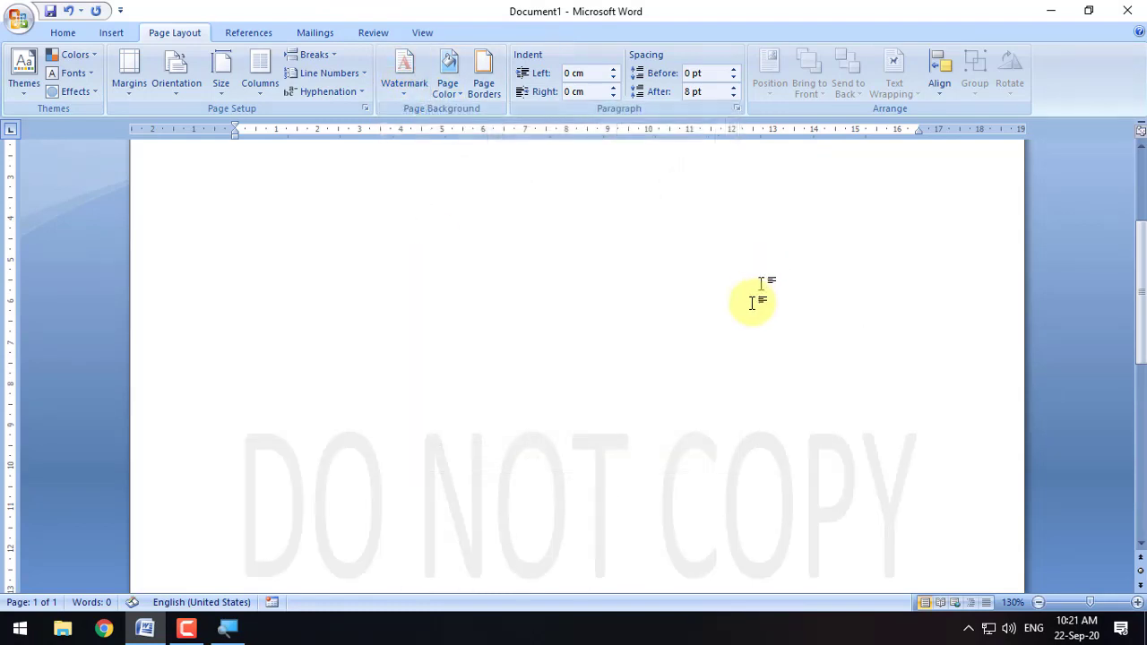
# Compare the picture watermark and text watermark options in the custom watermark settings, and leave them without applying anything
pyautogui.click(416, 94)
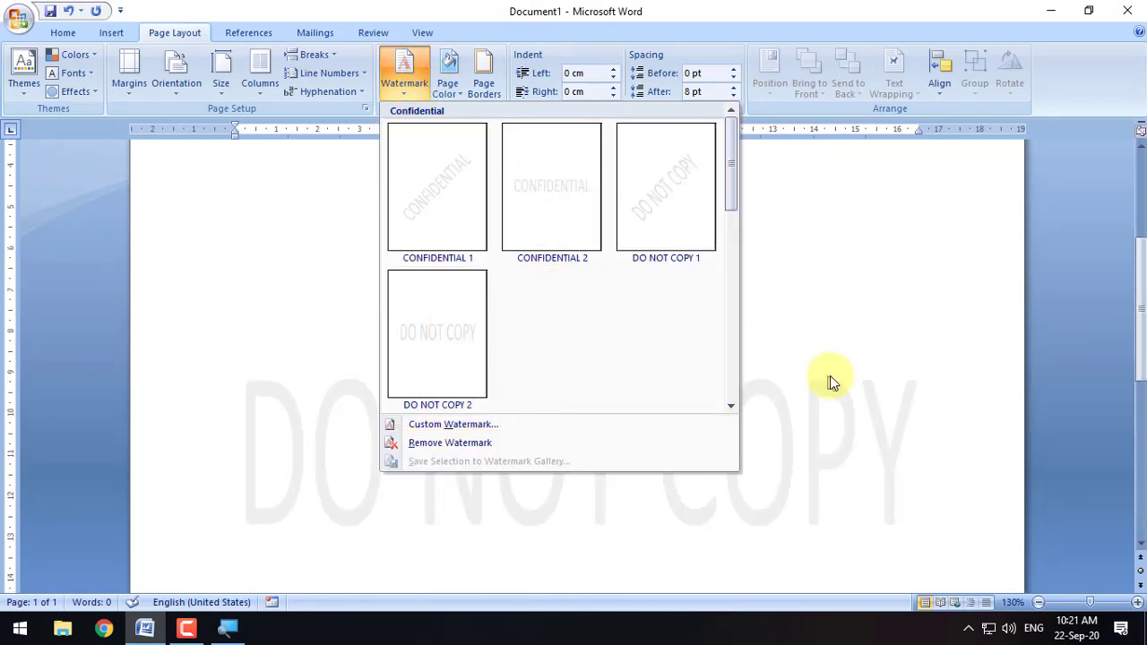
pyautogui.click(480, 425)
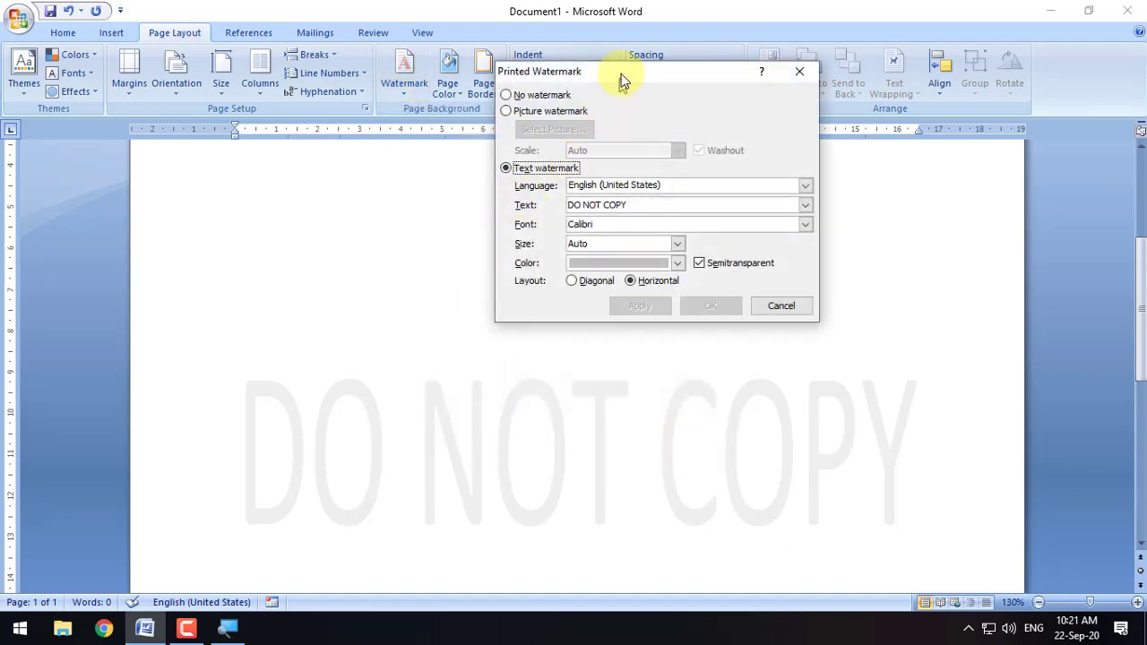
pyautogui.moveTo(625, 80); pyautogui.dragTo(599, 133)
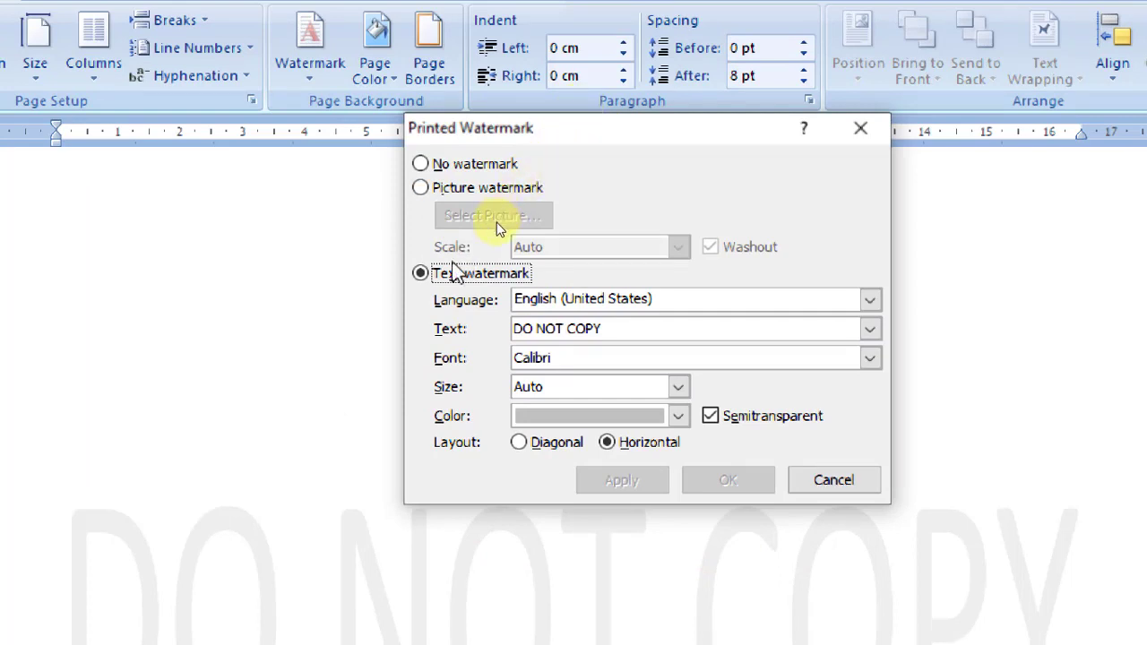
pyautogui.click(441, 188)
pyautogui.click(434, 278)
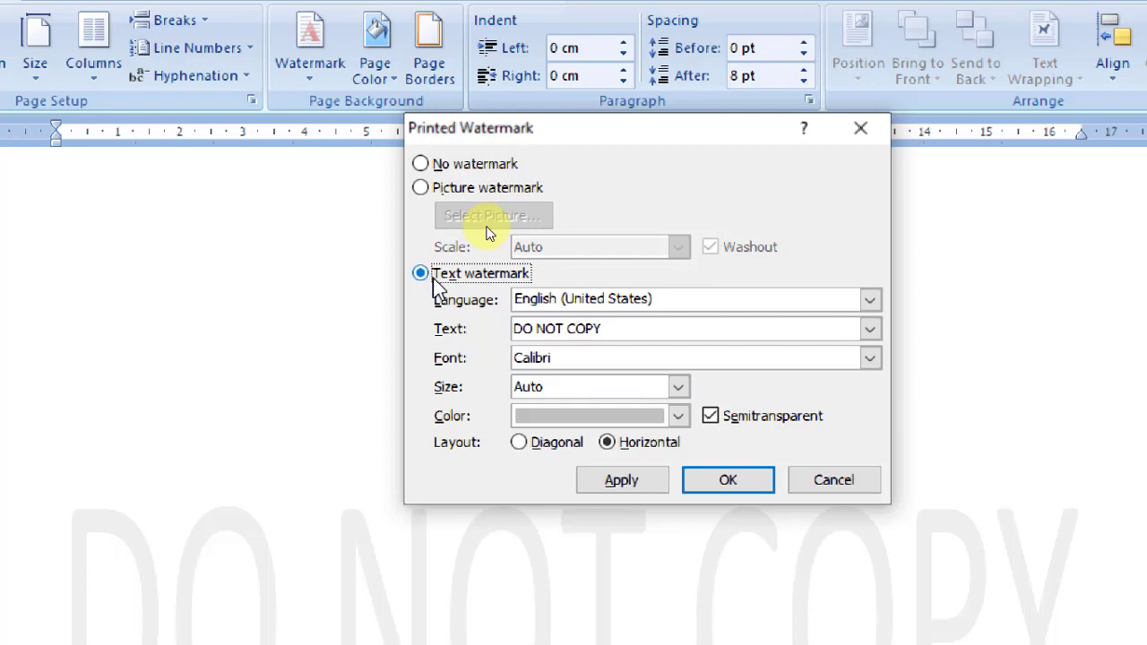
pyautogui.click(431, 190)
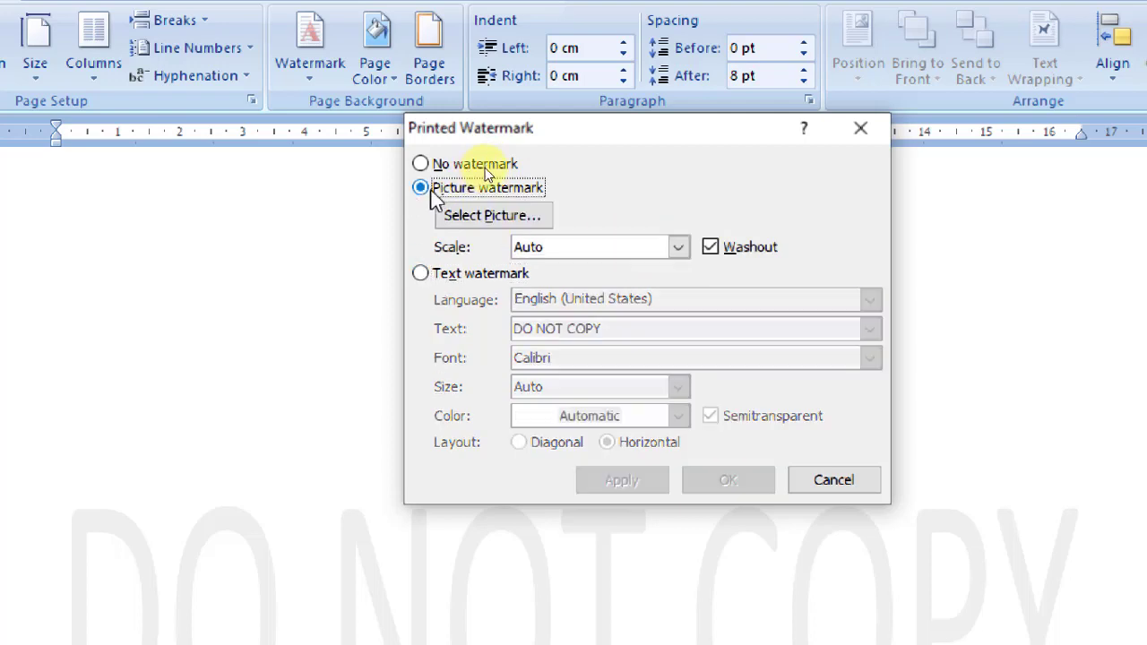
pyautogui.click(437, 278)
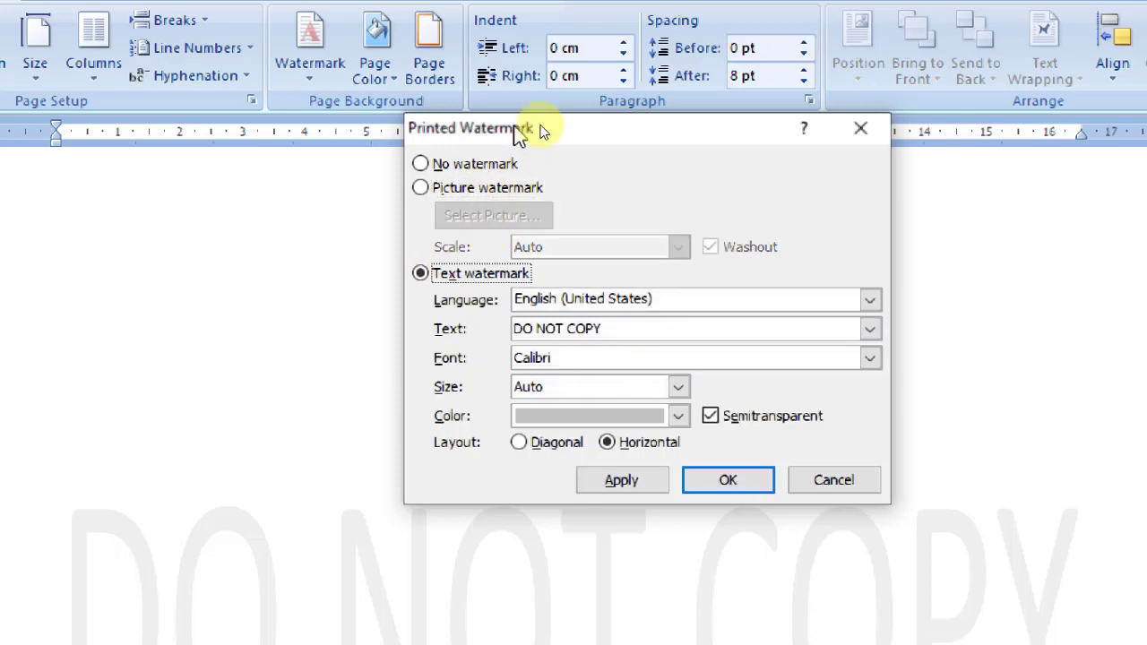
pyautogui.click(437, 188)
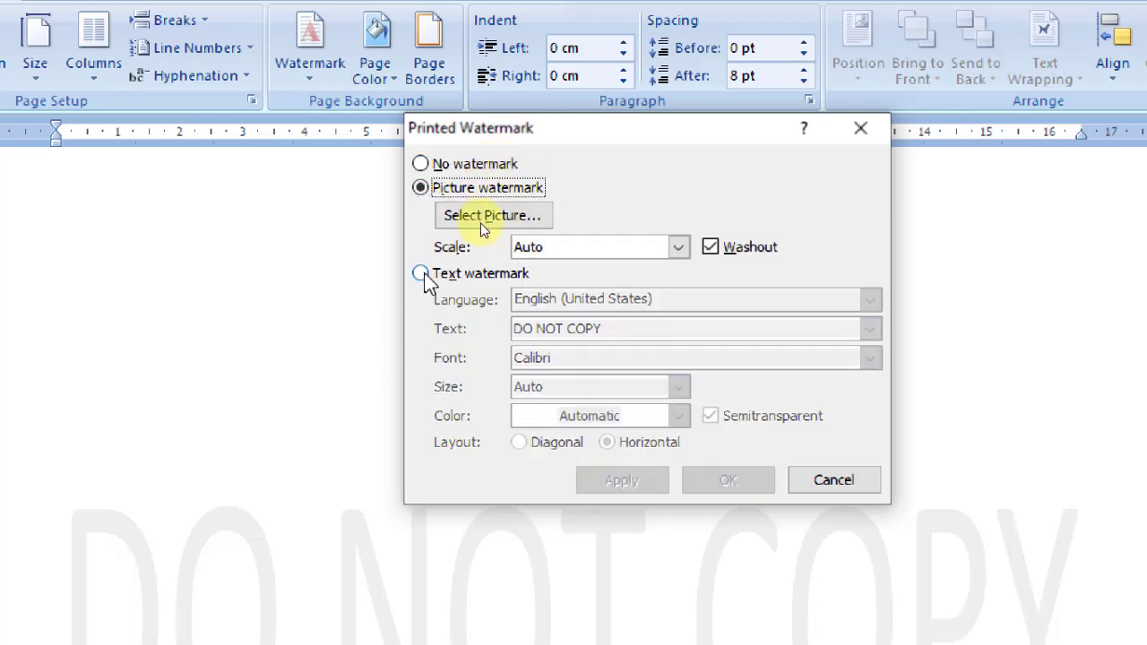
pyautogui.click(423, 276)
pyautogui.click(422, 190)
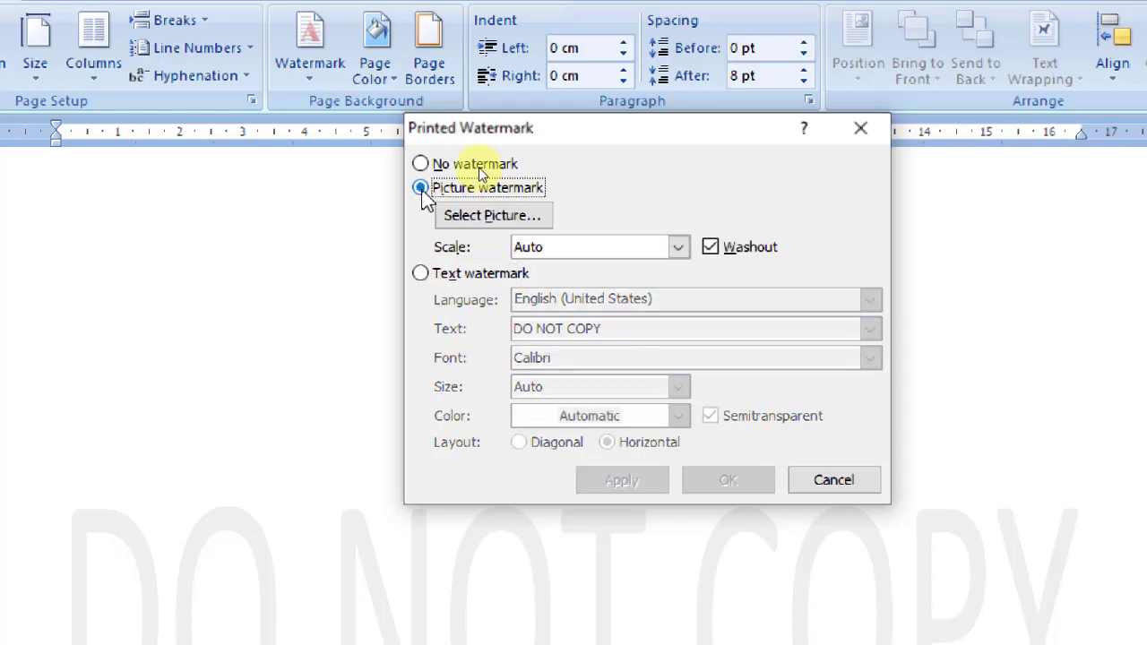
pyautogui.click(420, 274)
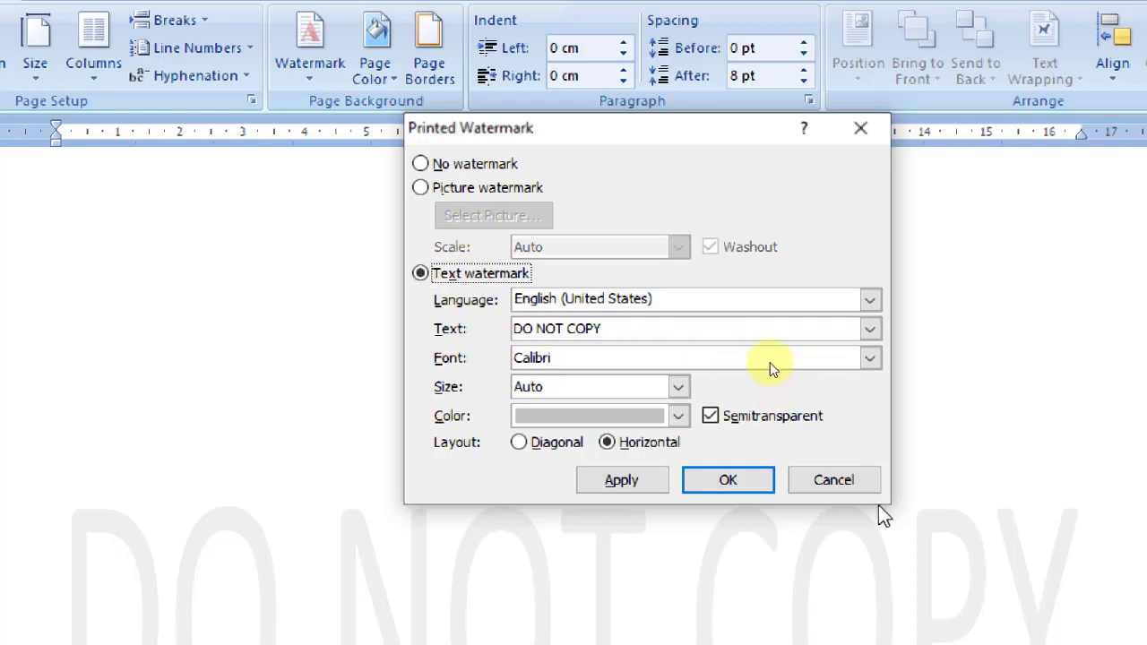
pyautogui.click(841, 483)
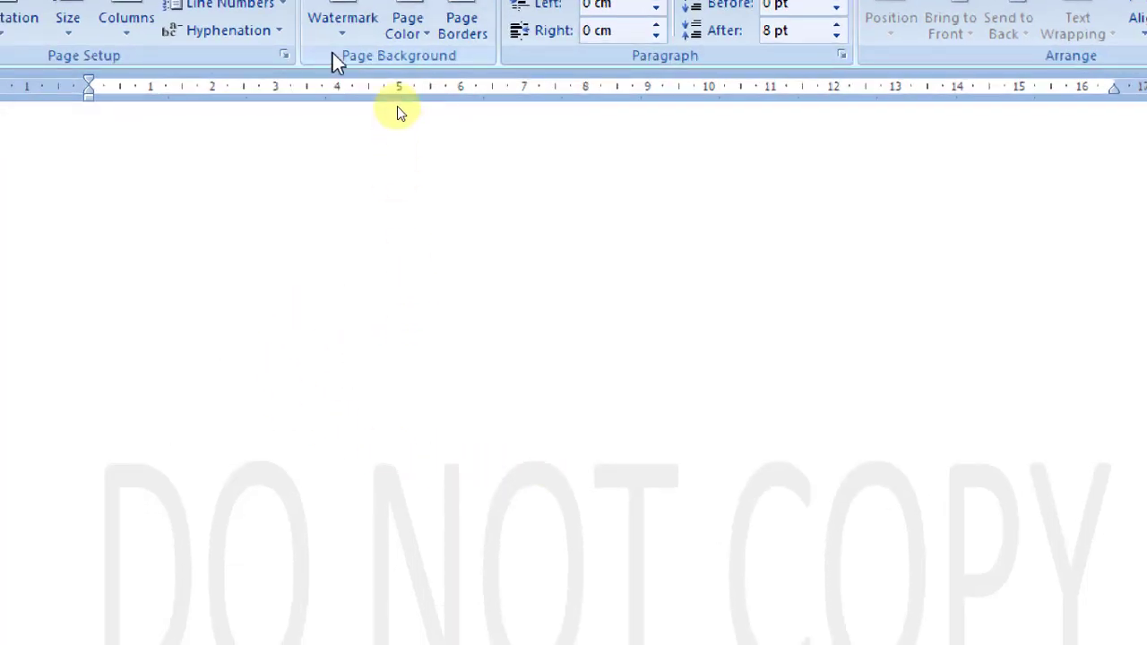
# Remove the DO NOT COPY watermark and set up a custom text watermark with the text "private document"
pyautogui.click(357, 33)
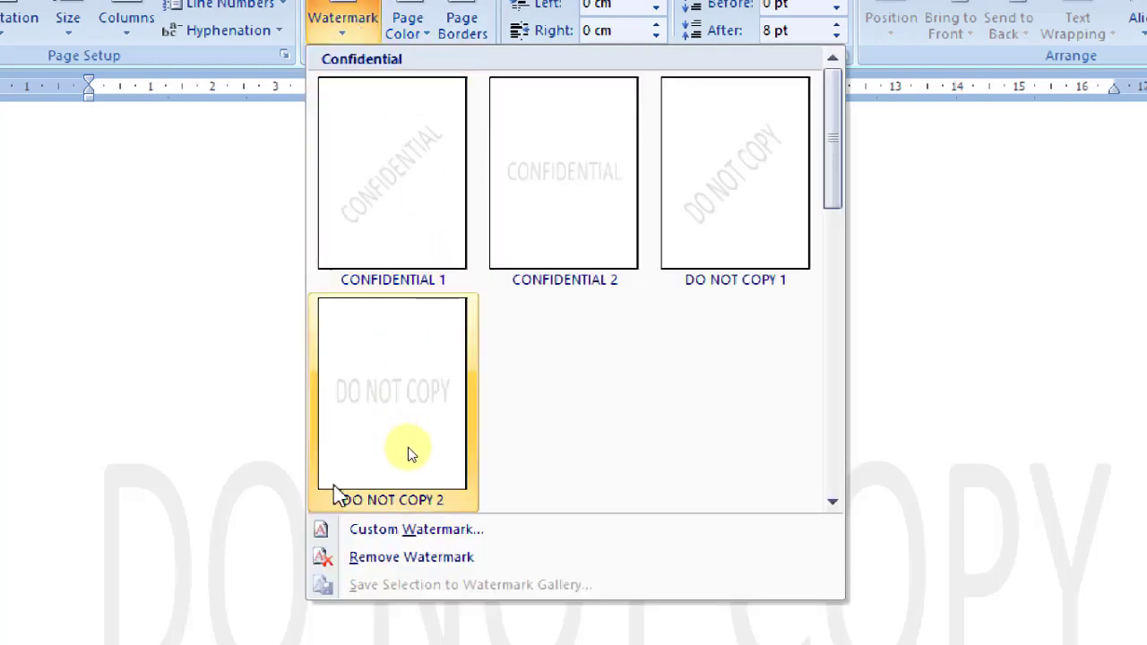
pyautogui.click(373, 558)
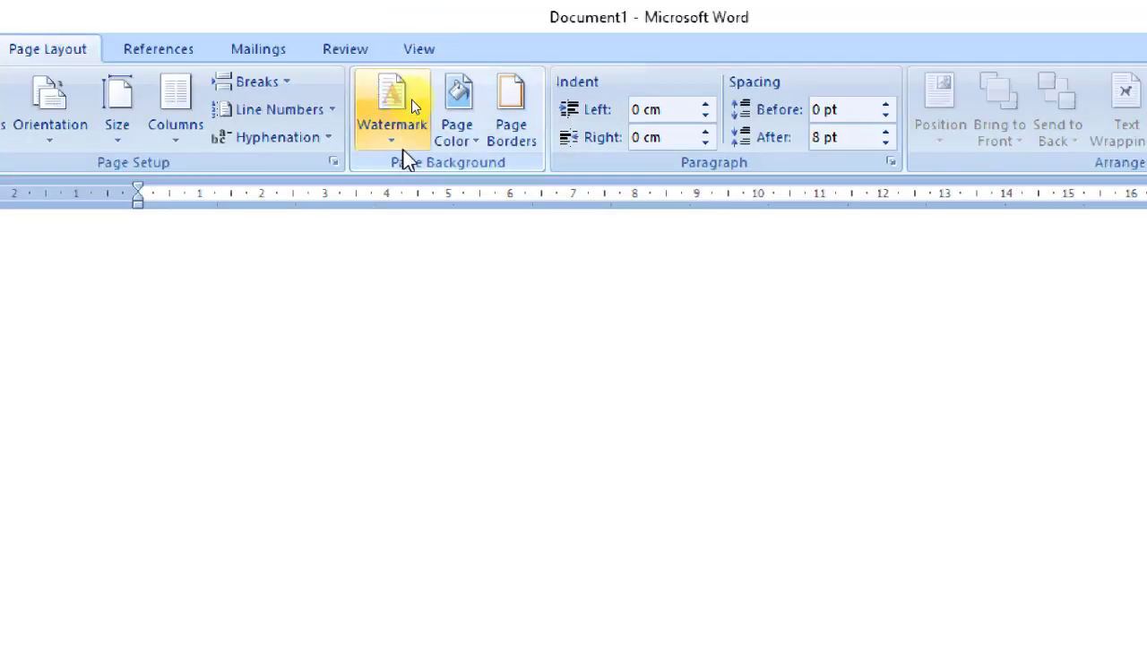
pyautogui.click(362, 76)
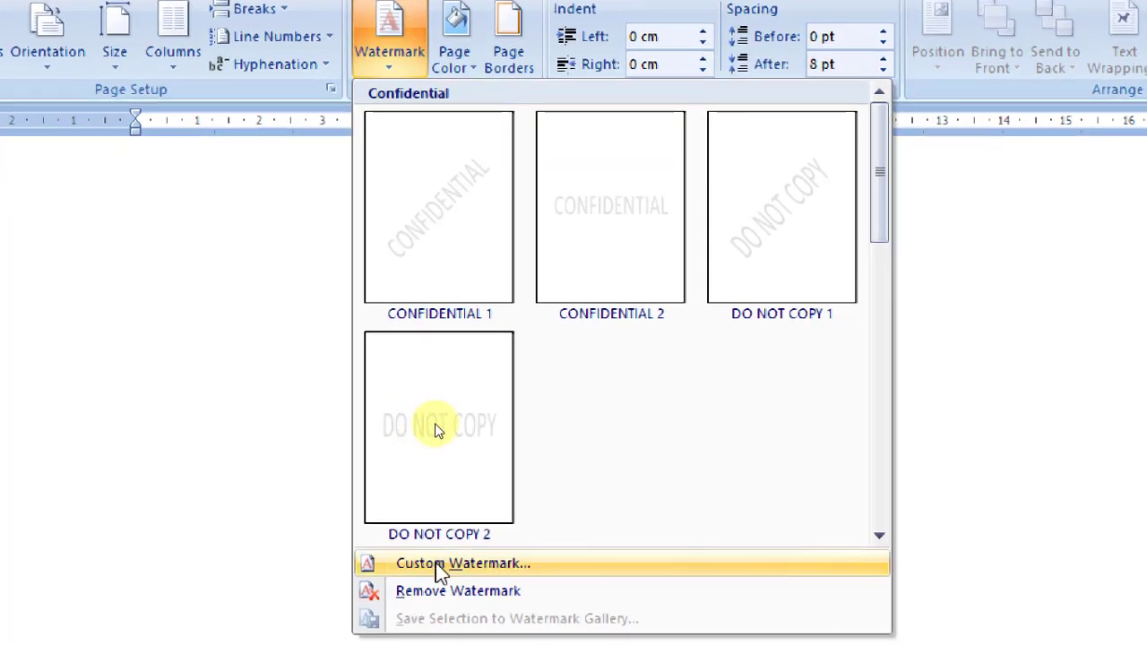
pyautogui.click(438, 565)
pyautogui.moveTo(740, 121); pyautogui.dragTo(596, 128)
pyautogui.click(414, 265)
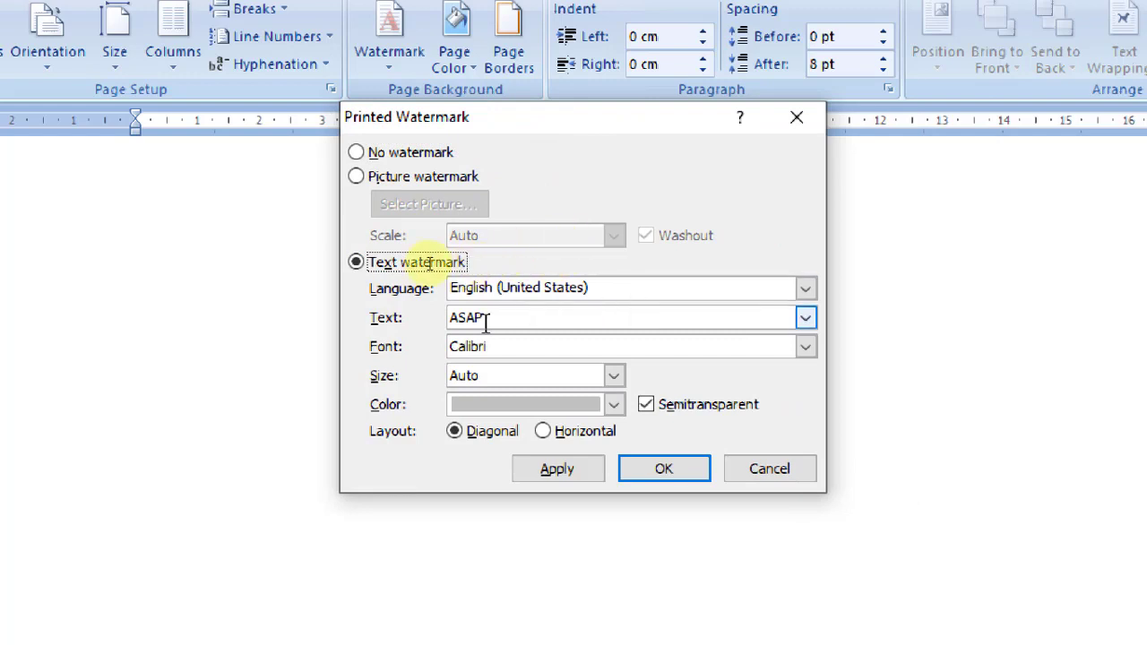
pyautogui.moveTo(485, 321); pyautogui.dragTo(429, 325)
pyautogui.press('BackSpace')
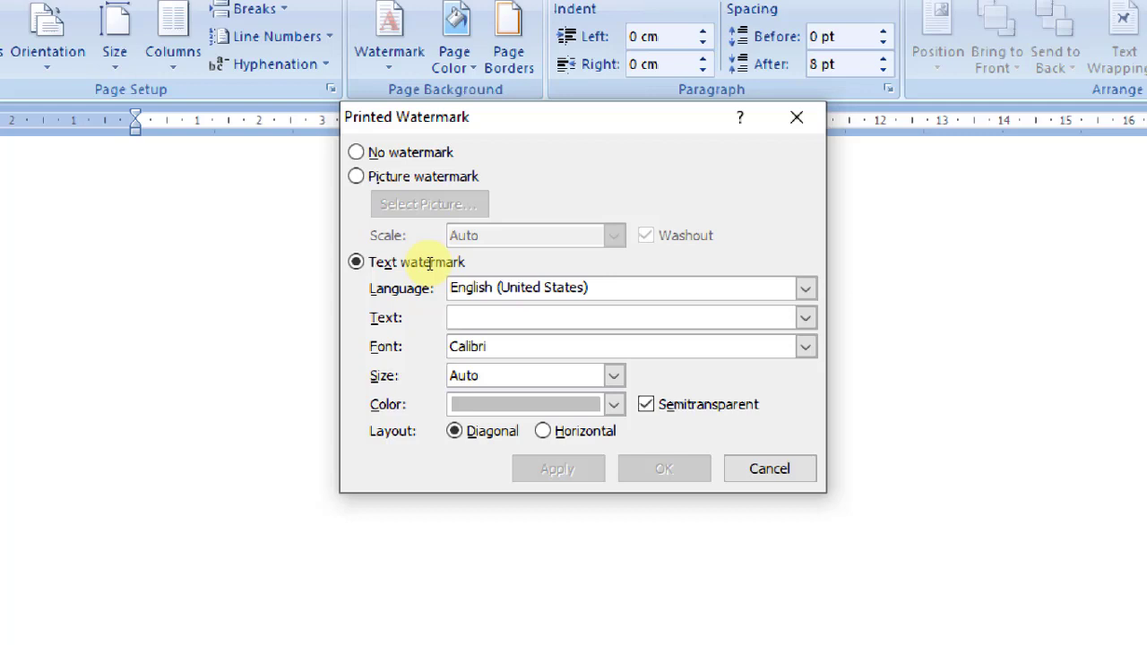
pyautogui.write('private document')
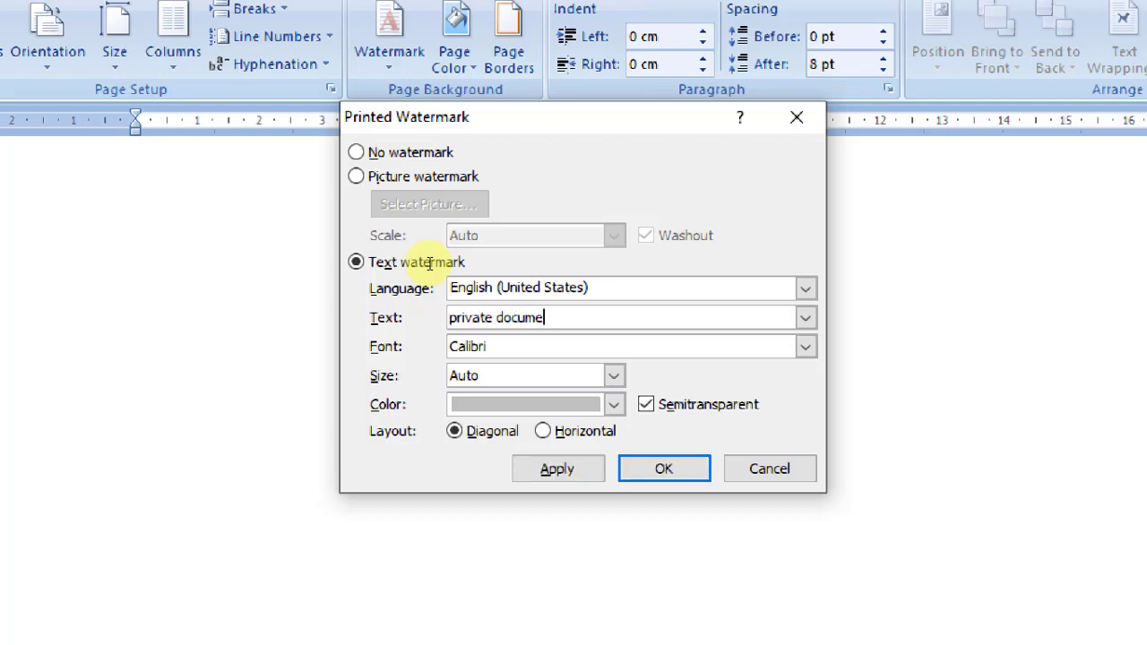
# Set the custom text watermark's color to the standard light green
pyautogui.click(804, 348)
pyautogui.click(408, 350)
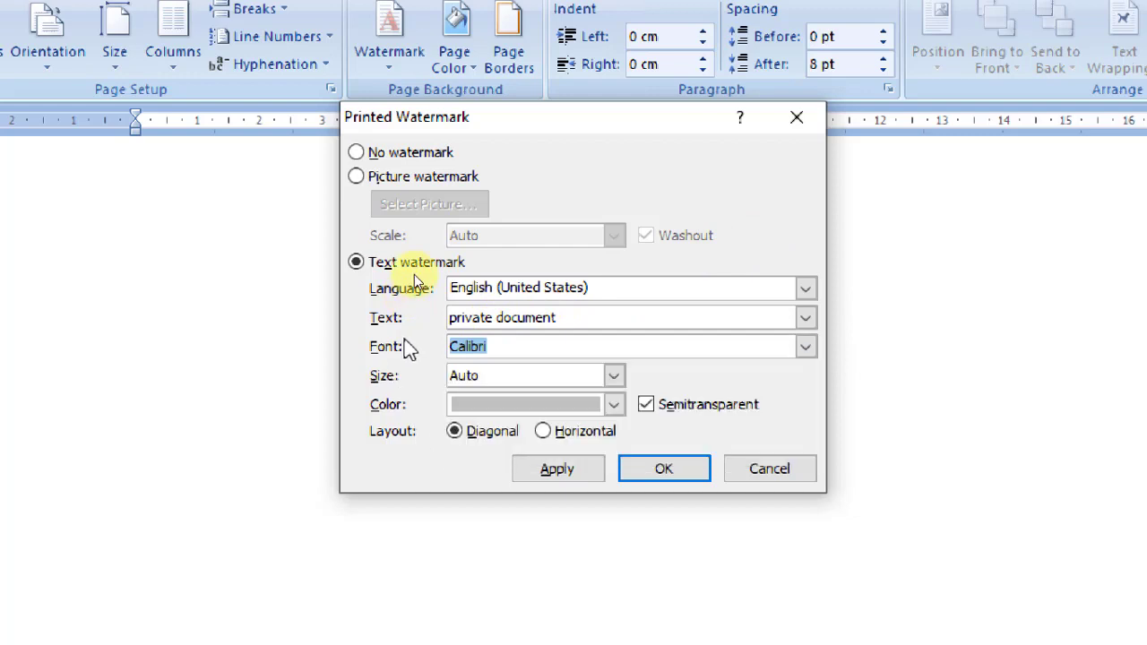
pyautogui.click(614, 405)
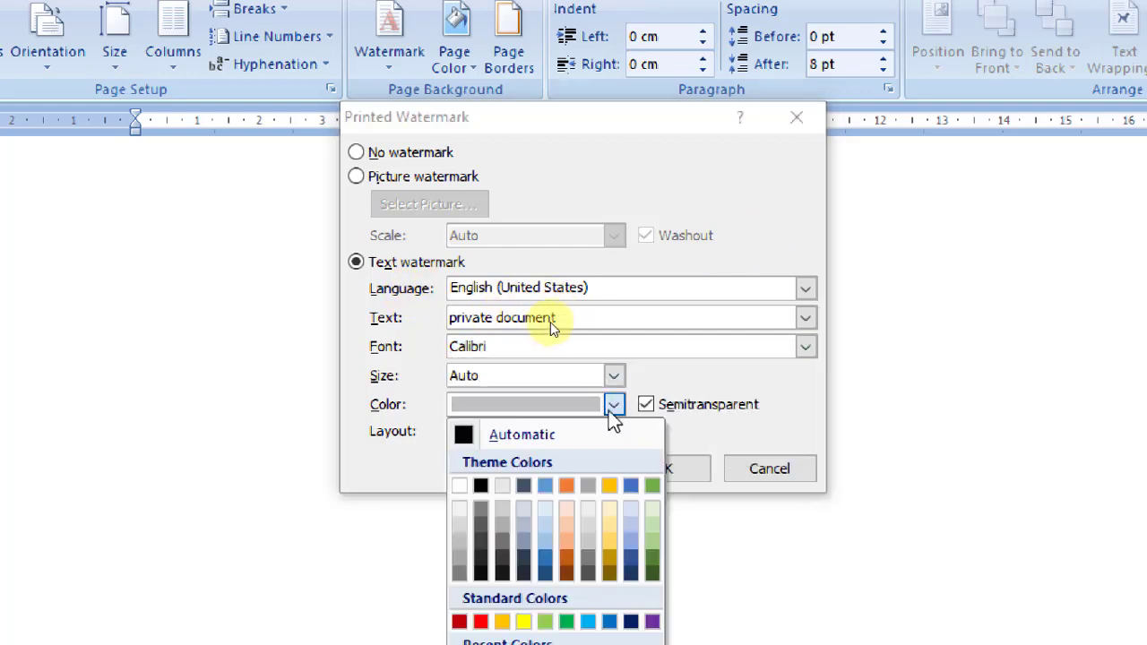
pyautogui.click(546, 618)
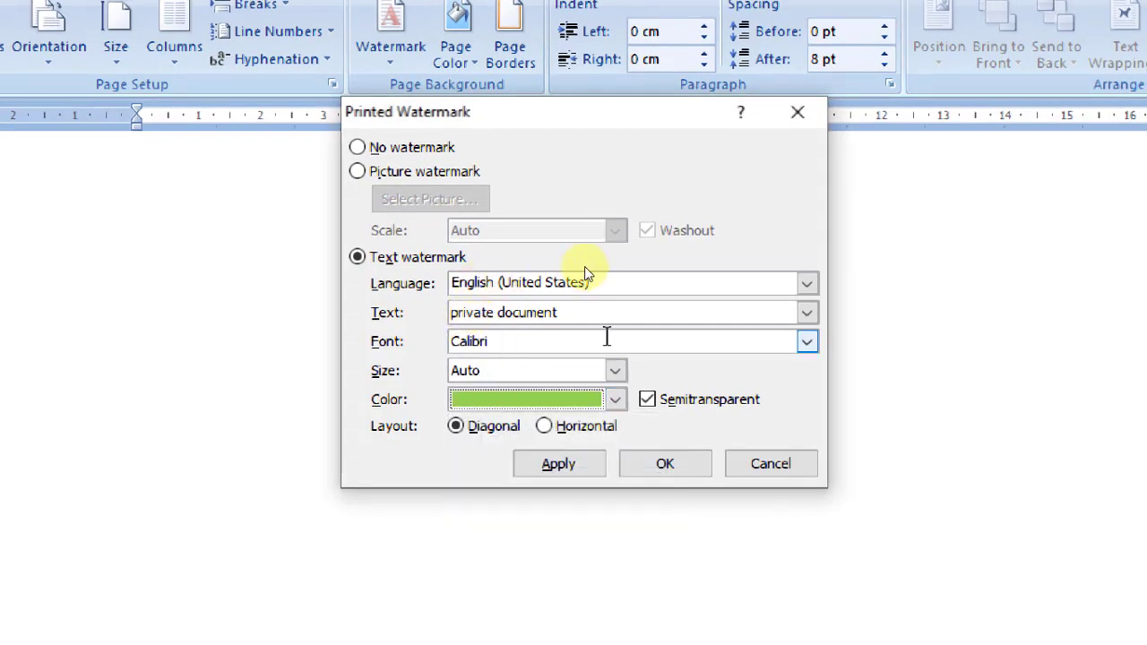
# Set the watermark font to Century and apply the custom text watermark to the page
pyautogui.click(796, 343)
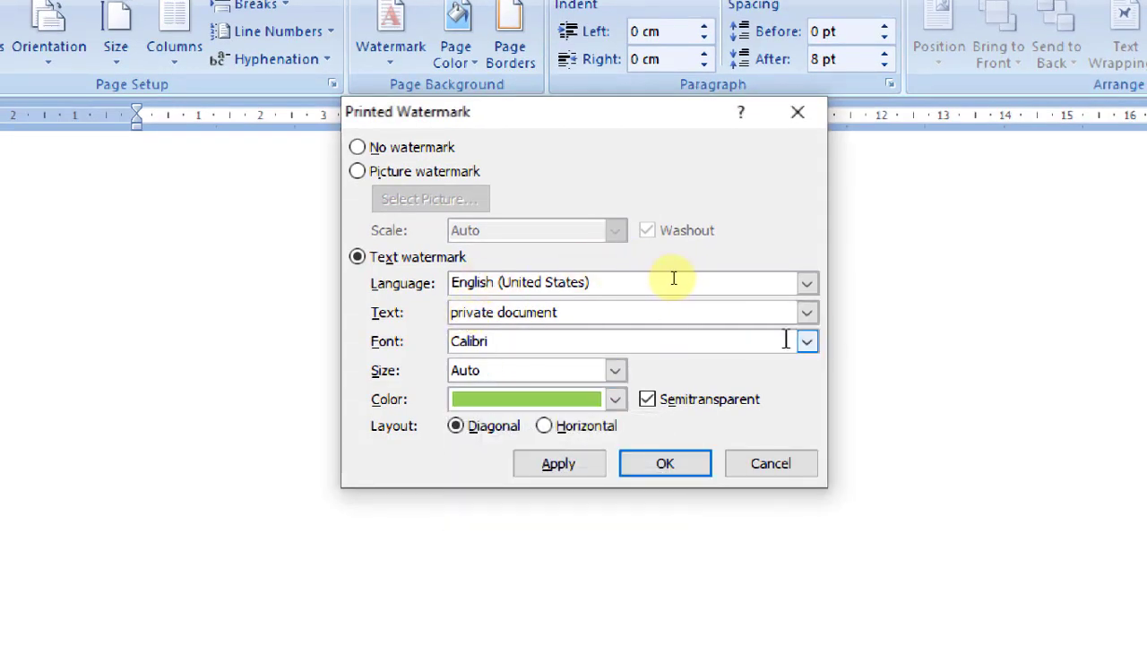
pyautogui.click(806, 343)
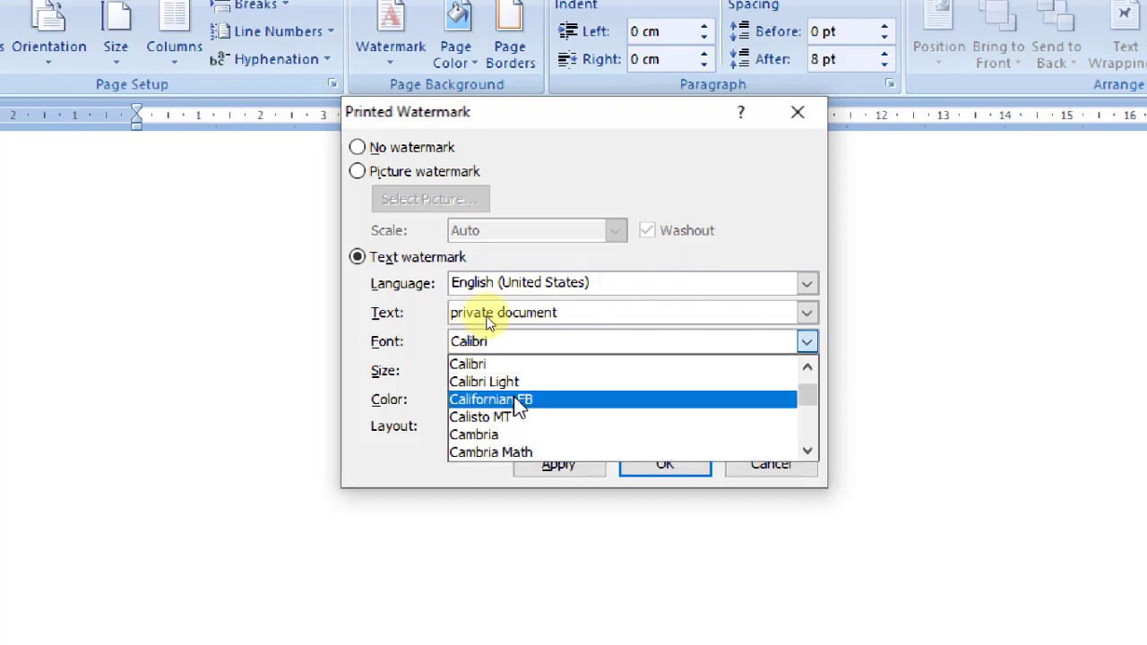
pyautogui.scroll(-2, 518, 405)
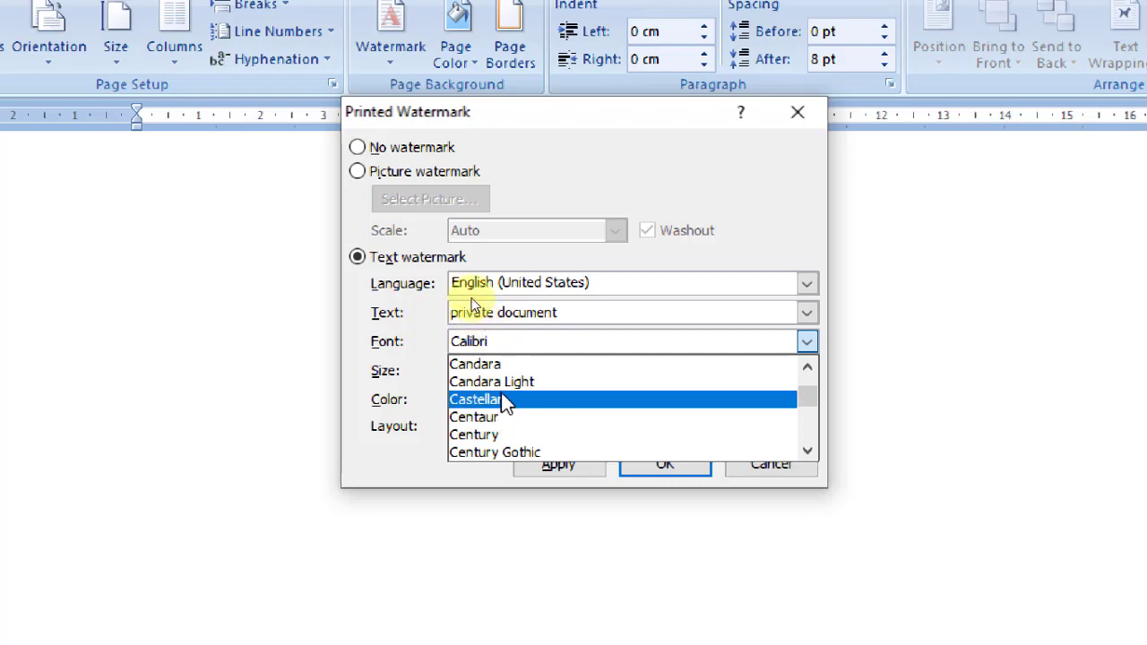
pyautogui.scroll(2, 502, 390)
pyautogui.scroll(1, 498, 381)
pyautogui.click(498, 257)
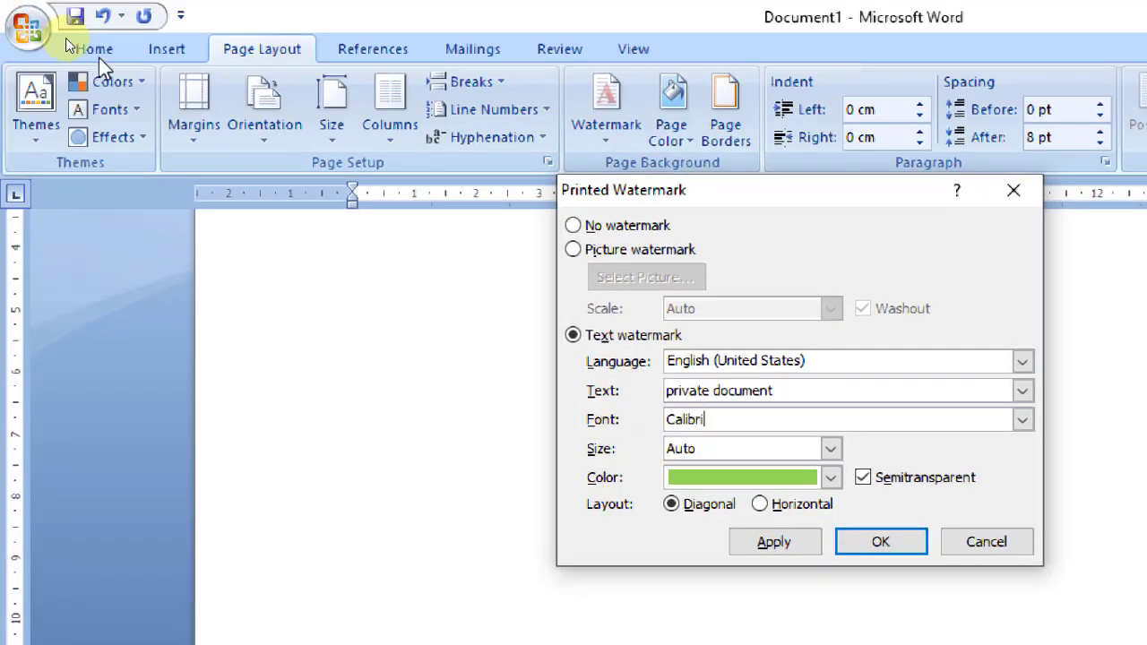
pyautogui.click(52, 45)
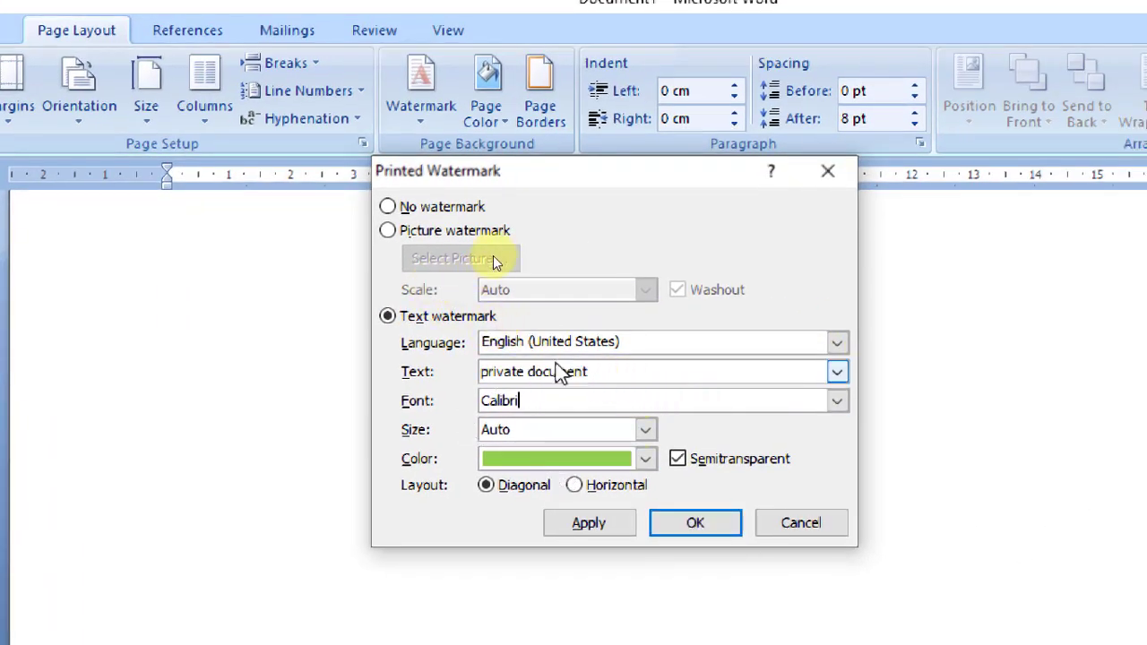
pyautogui.click(836, 402)
pyautogui.scroll(-3, 534, 502)
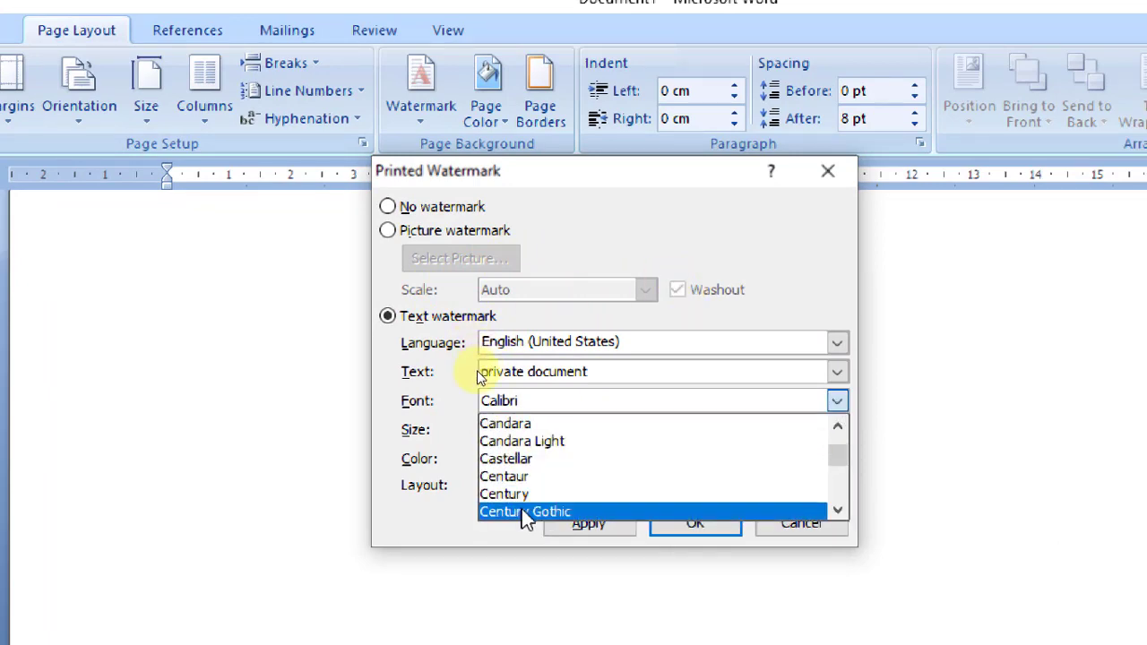
pyautogui.click(532, 495)
pyautogui.click(687, 525)
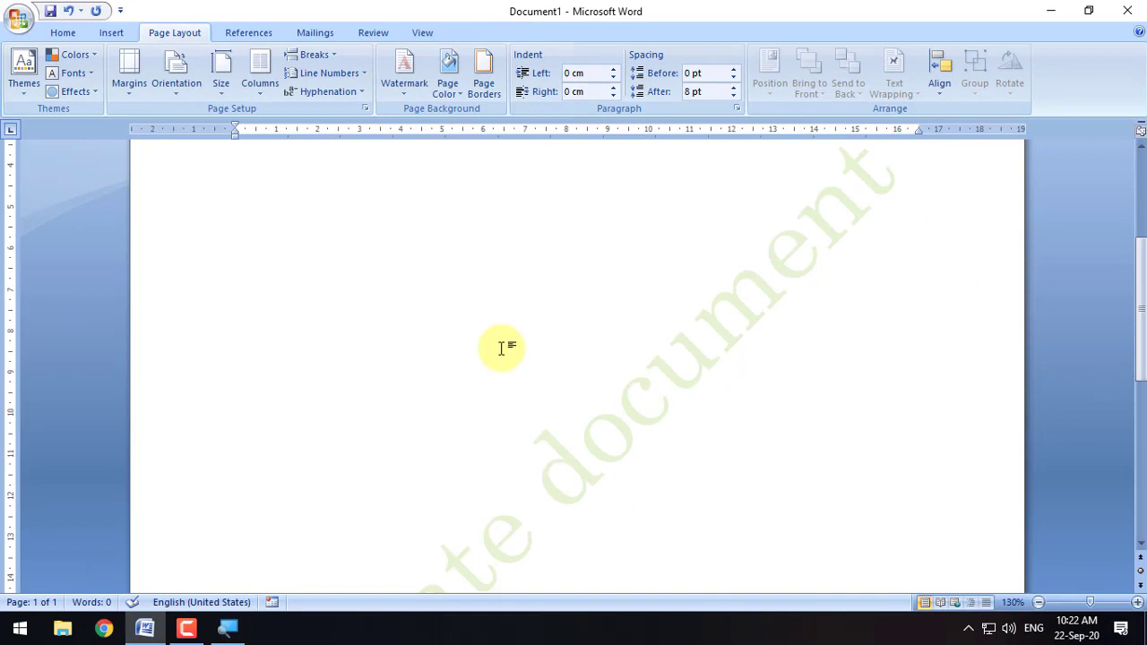
# Look over the whole page at different zoom levels to examine the "private document" watermark
pyautogui.scroll(3, 502, 348)
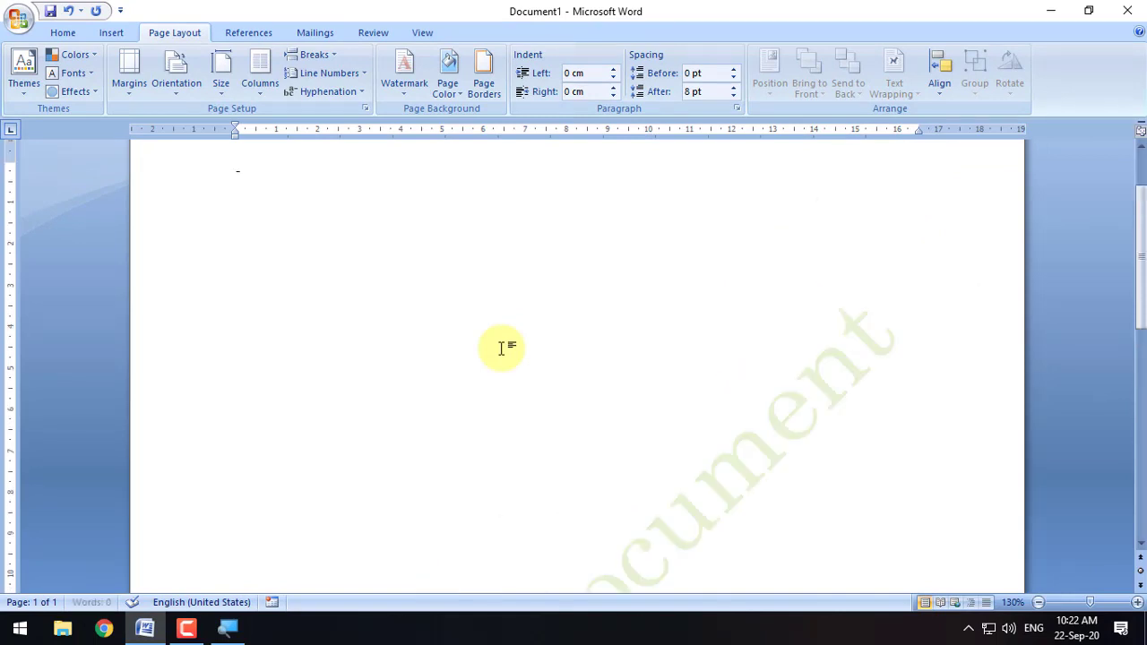
pyautogui.scroll(-8, 546, 494)
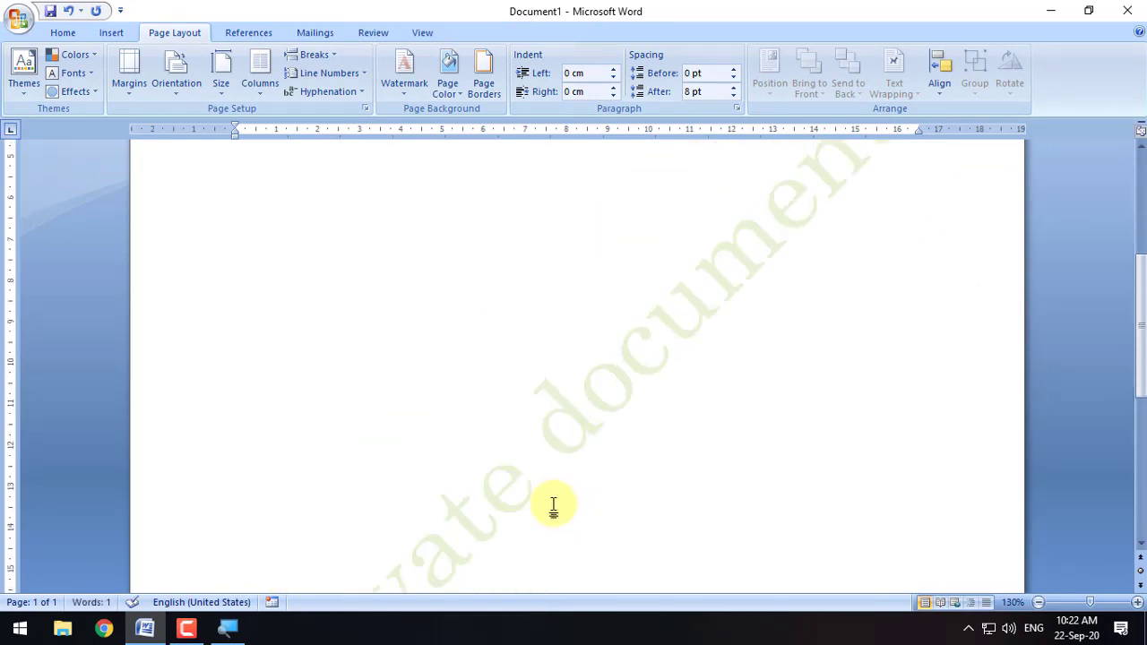
pyautogui.scroll(5, 561, 529)
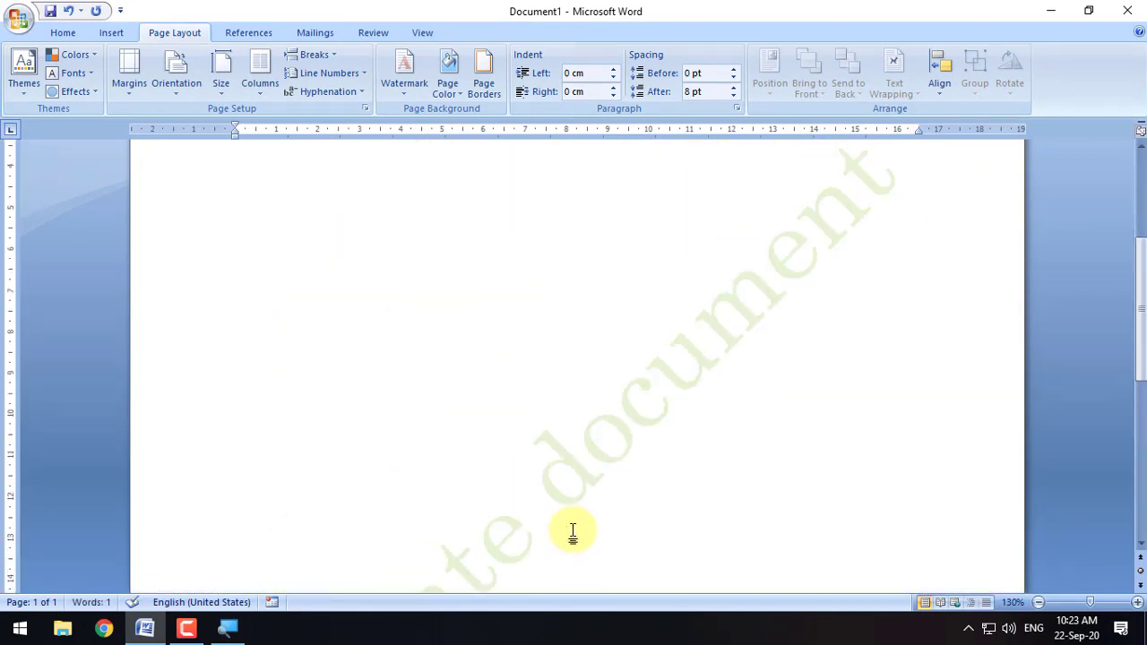
pyautogui.scroll(2, 581, 525)
pyautogui.scroll(-3, 578, 524)
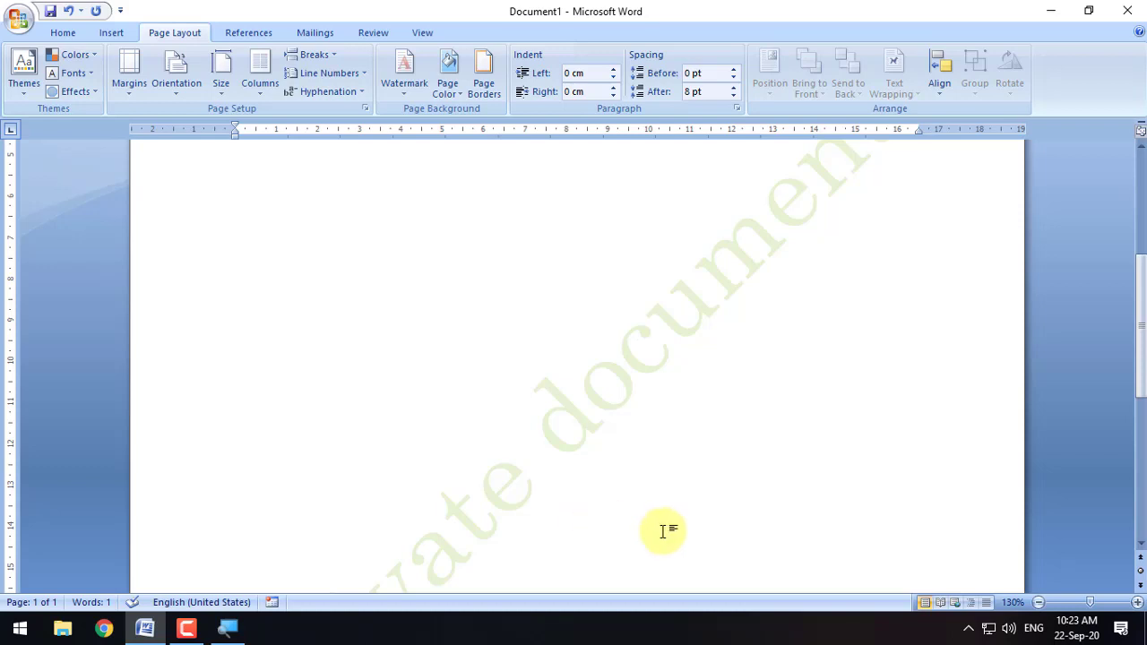
pyautogui.scroll(4, 664, 526)
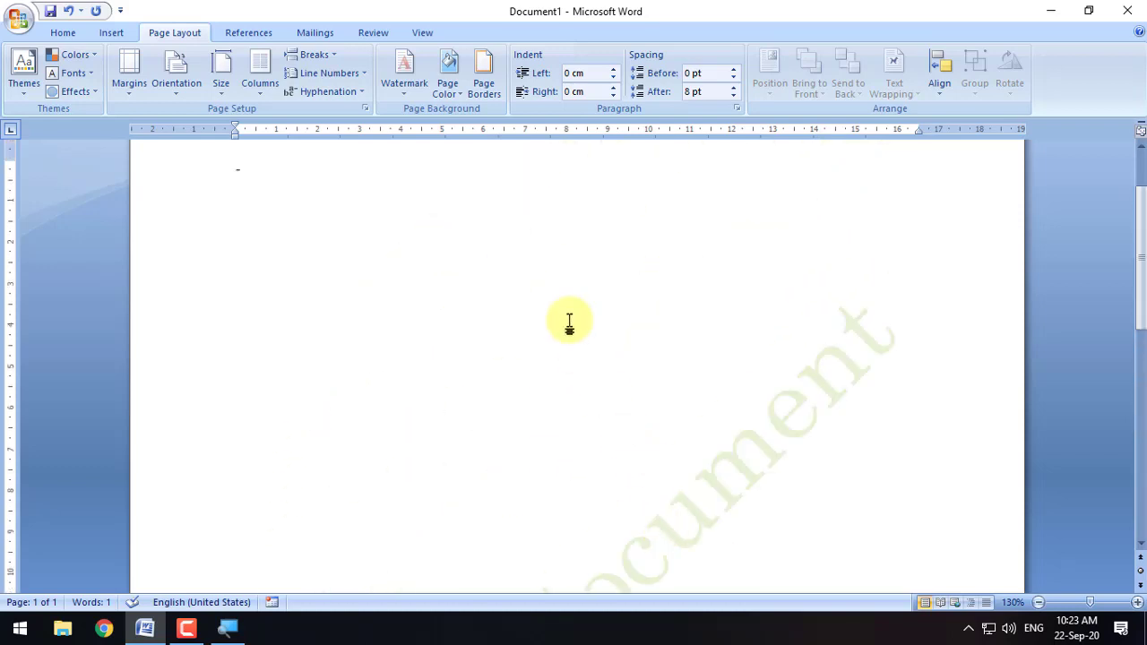
pyautogui.scroll(-4, 569, 324)
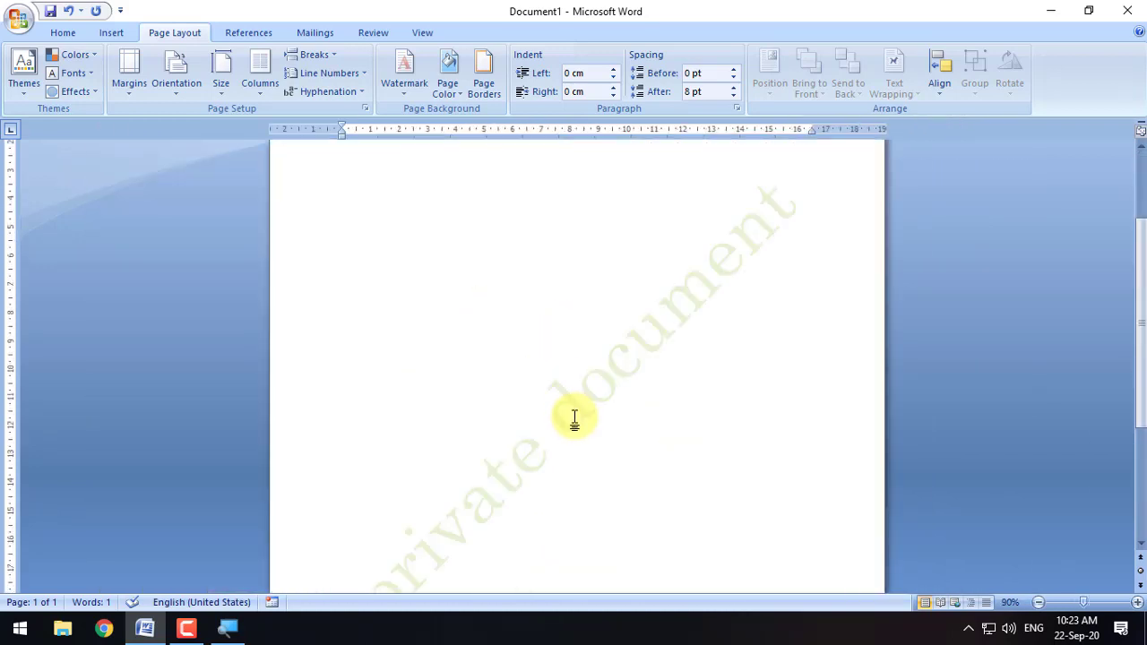
pyautogui.scroll(3, 575, 421)
pyautogui.scroll(3, 466, 298)
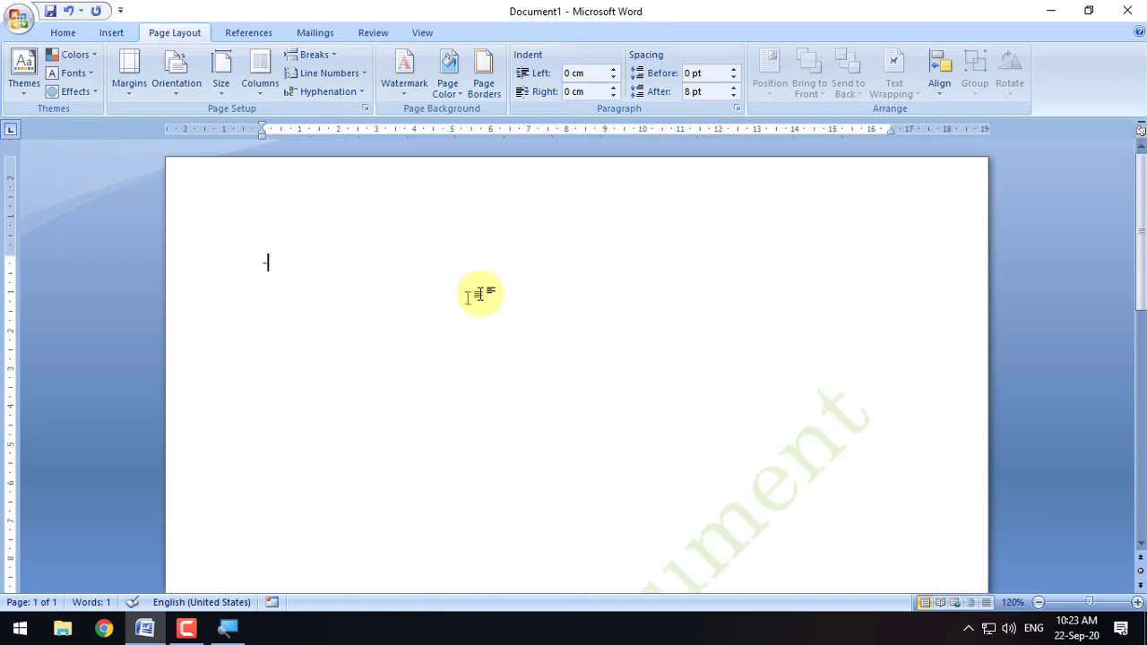
# Set the custom text watermark's size to 80, apply it and check it on the page
pyautogui.click(403, 75)
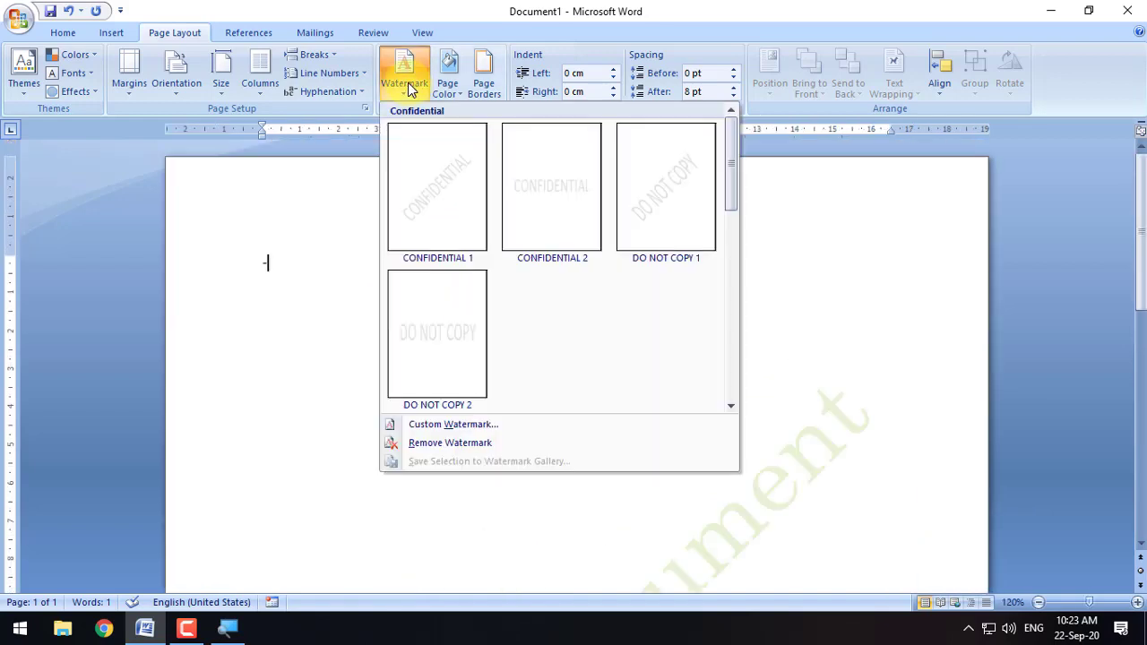
pyautogui.click(451, 424)
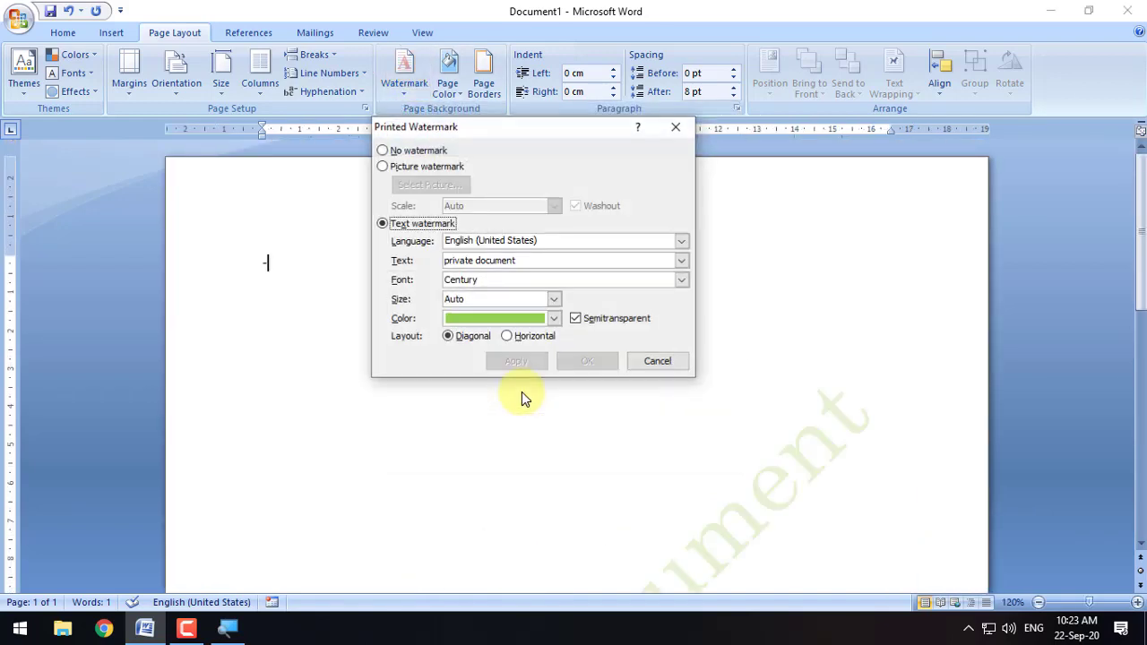
pyautogui.click(551, 300)
pyautogui.scroll(-5, 485, 336)
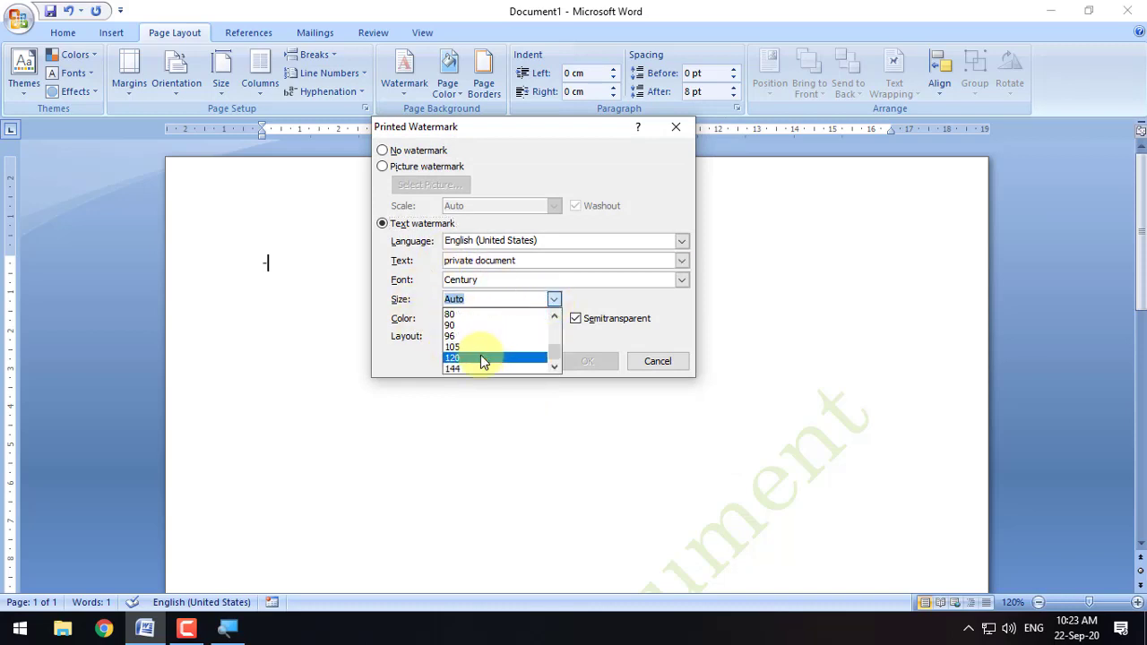
pyautogui.scroll(-1, 474, 350)
pyautogui.click(473, 348)
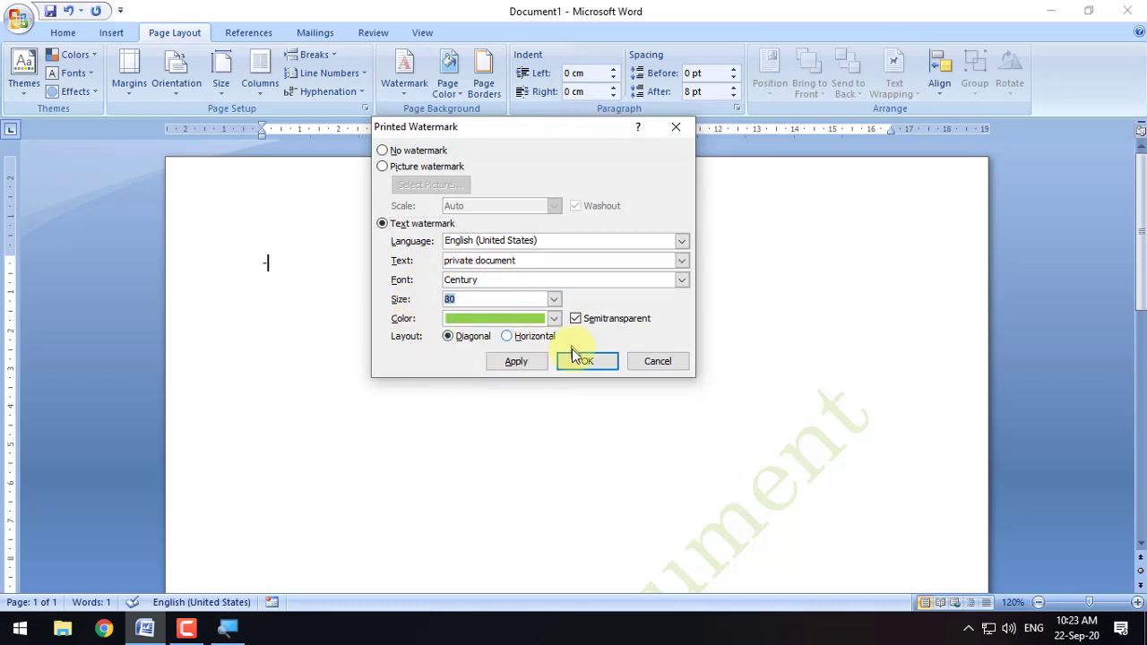
pyautogui.click(588, 362)
pyautogui.scroll(-5, 615, 368)
pyautogui.scroll(5, 713, 423)
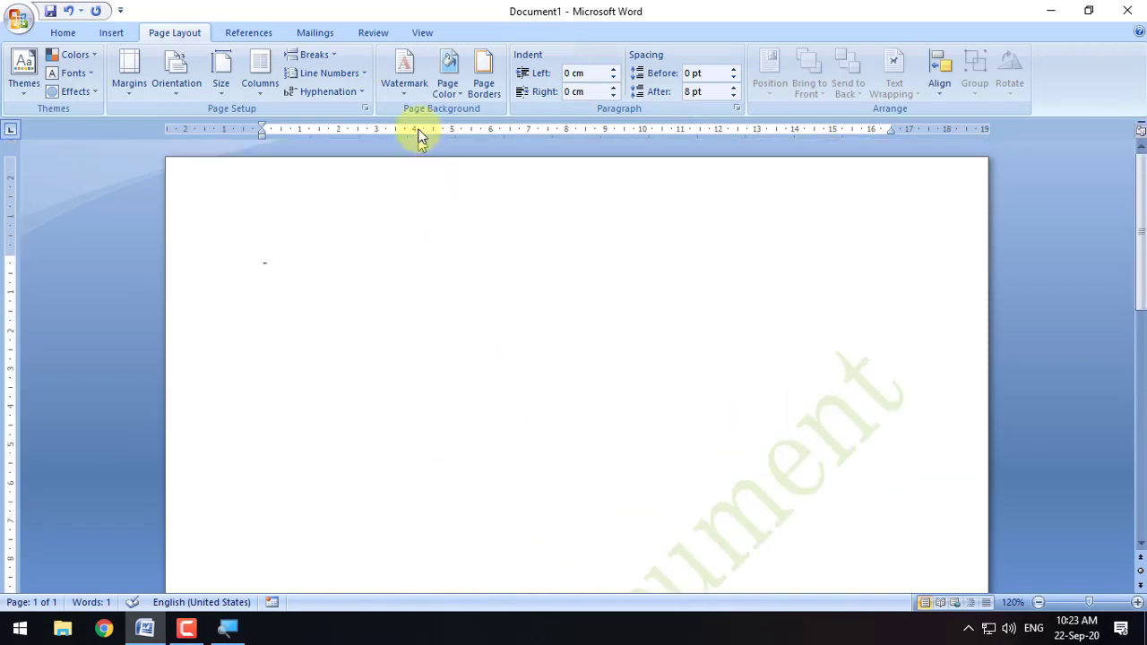
# Set the custom text watermark's size to 36, apply it and check it on the page
pyautogui.click(412, 90)
pyautogui.click(439, 429)
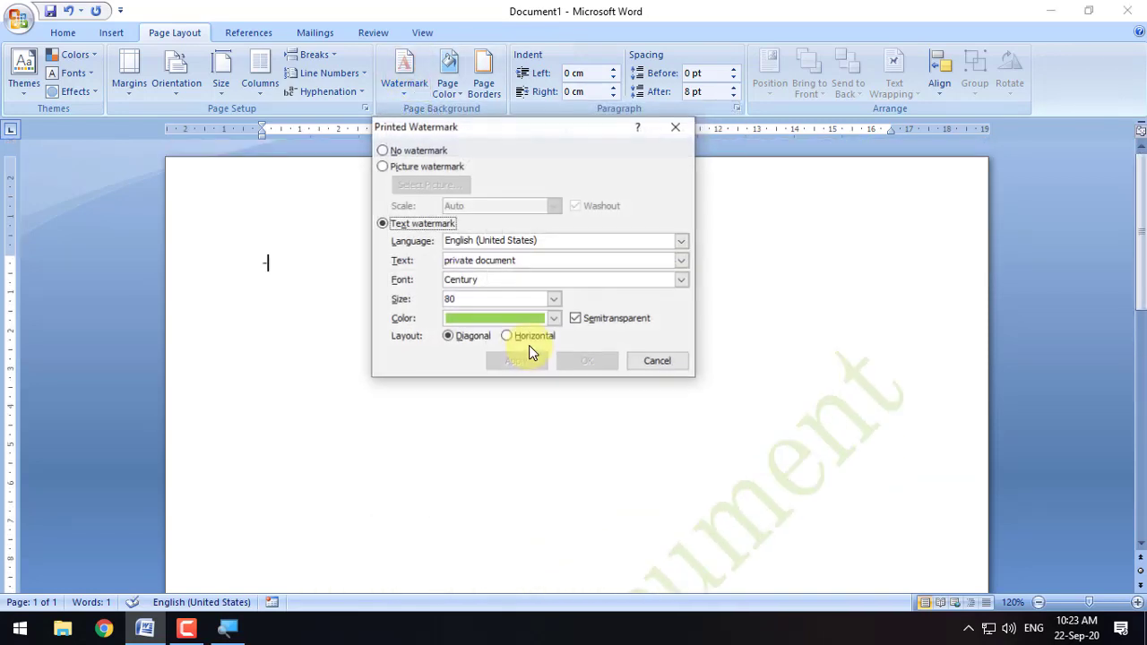
pyautogui.click(553, 300)
pyautogui.scroll(2, 478, 325)
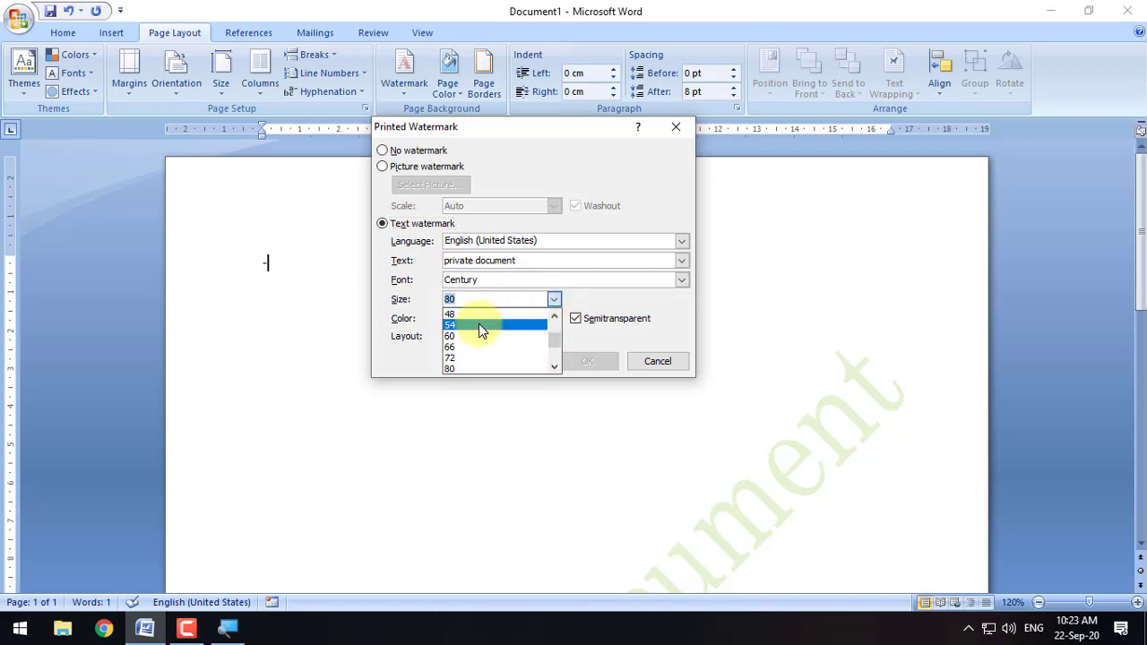
pyautogui.click(468, 326)
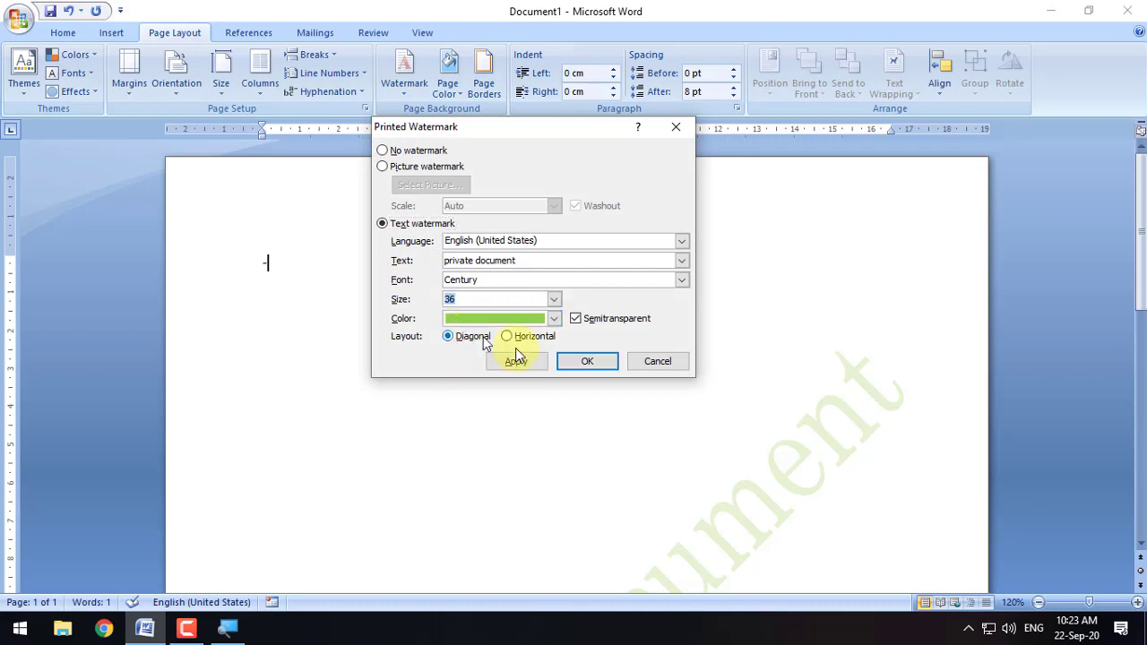
pyautogui.click(585, 363)
pyautogui.scroll(-5, 615, 410)
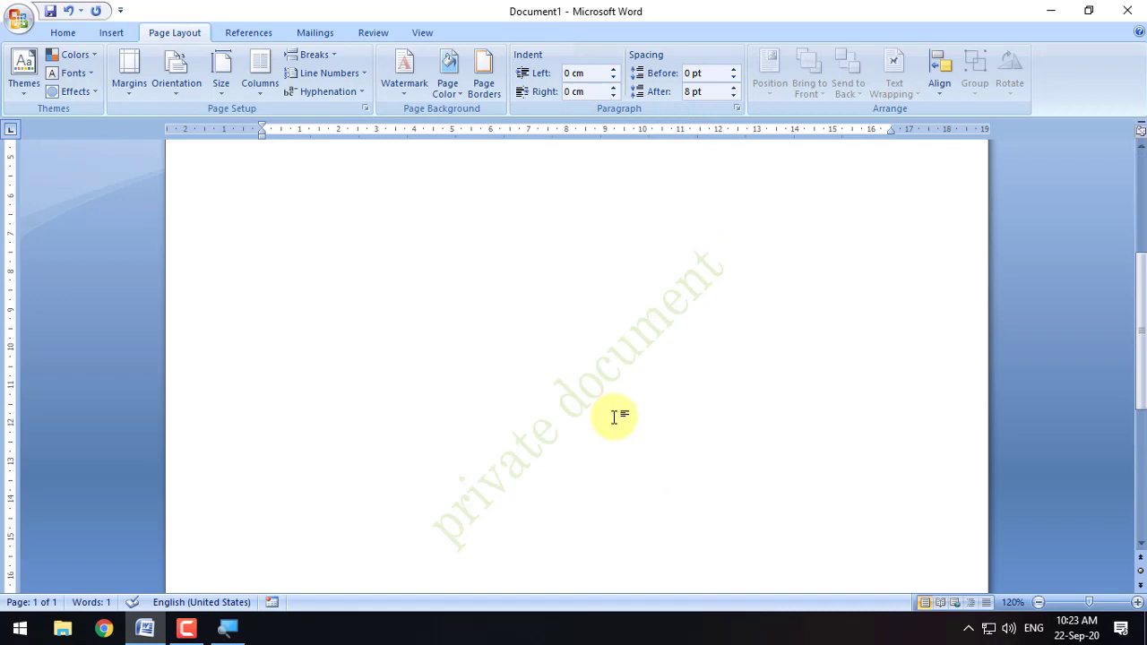
pyautogui.scroll(5, 615, 415)
pyautogui.scroll(-5, 592, 417)
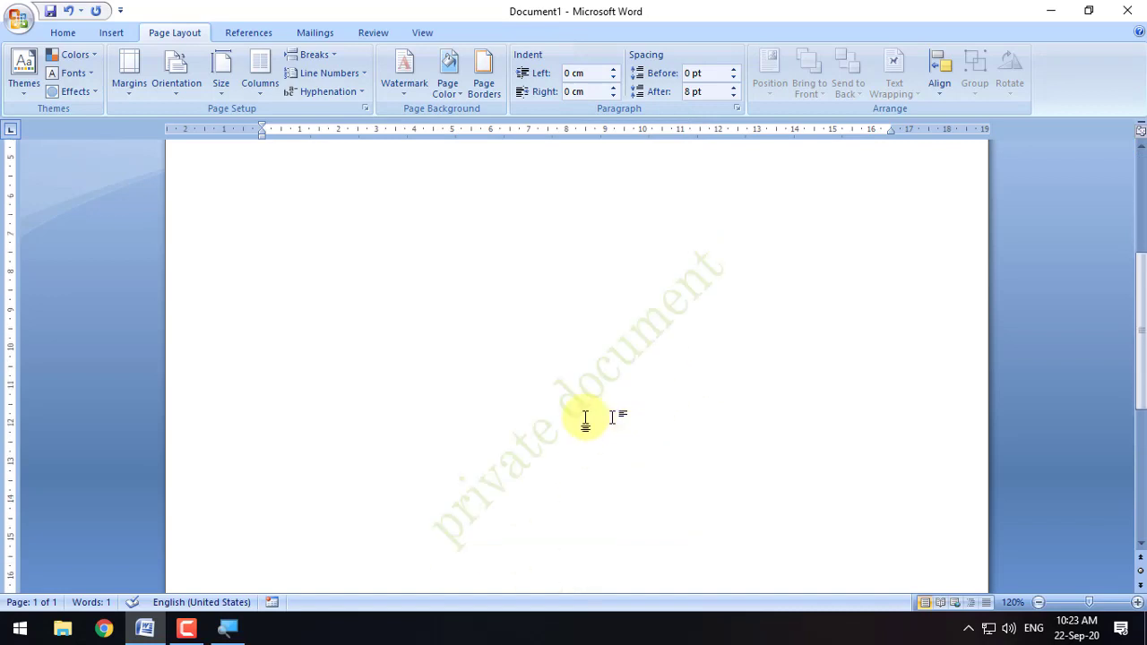
pyautogui.scroll(5, 460, 184)
pyautogui.scroll(-5, 460, 183)
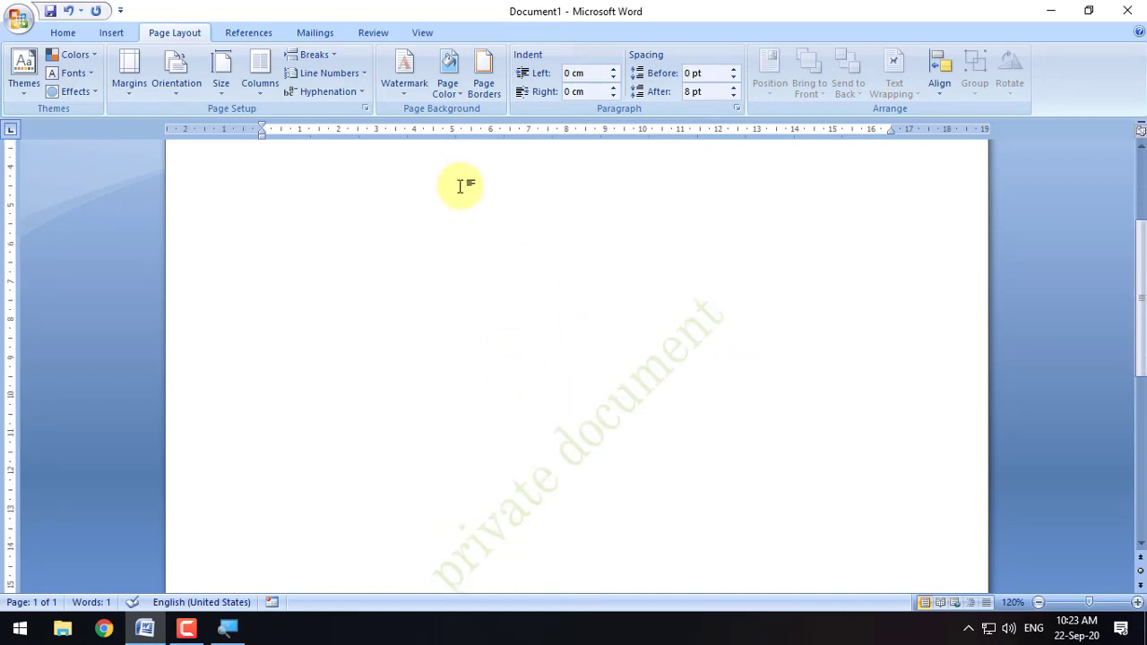
pyautogui.click(408, 72)
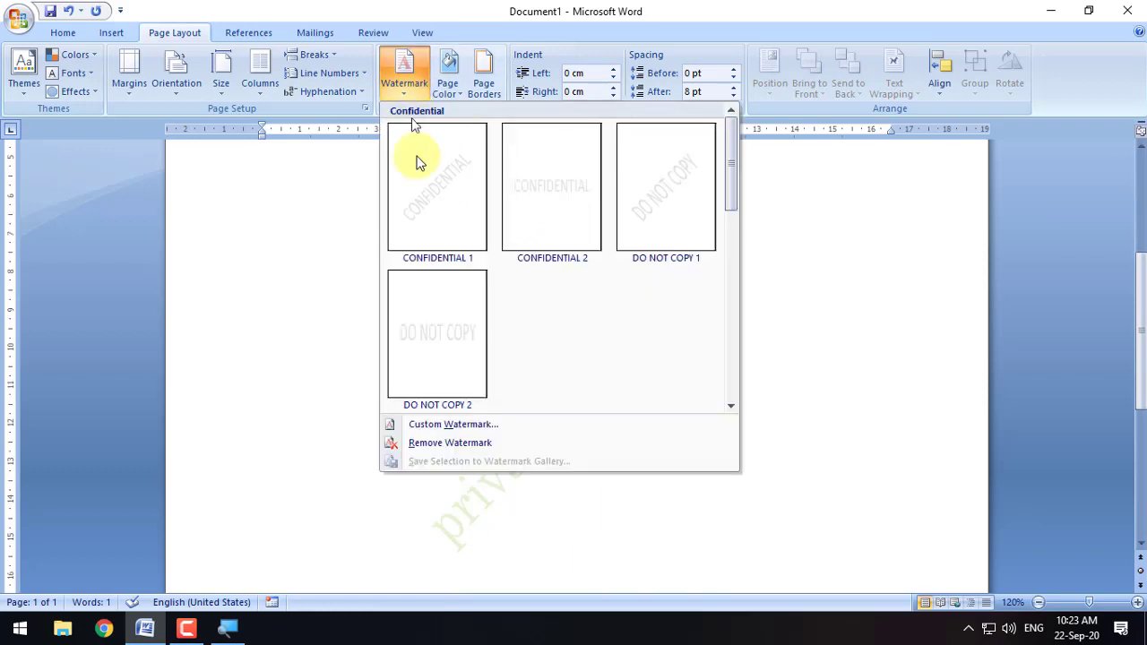
pyautogui.click(482, 421)
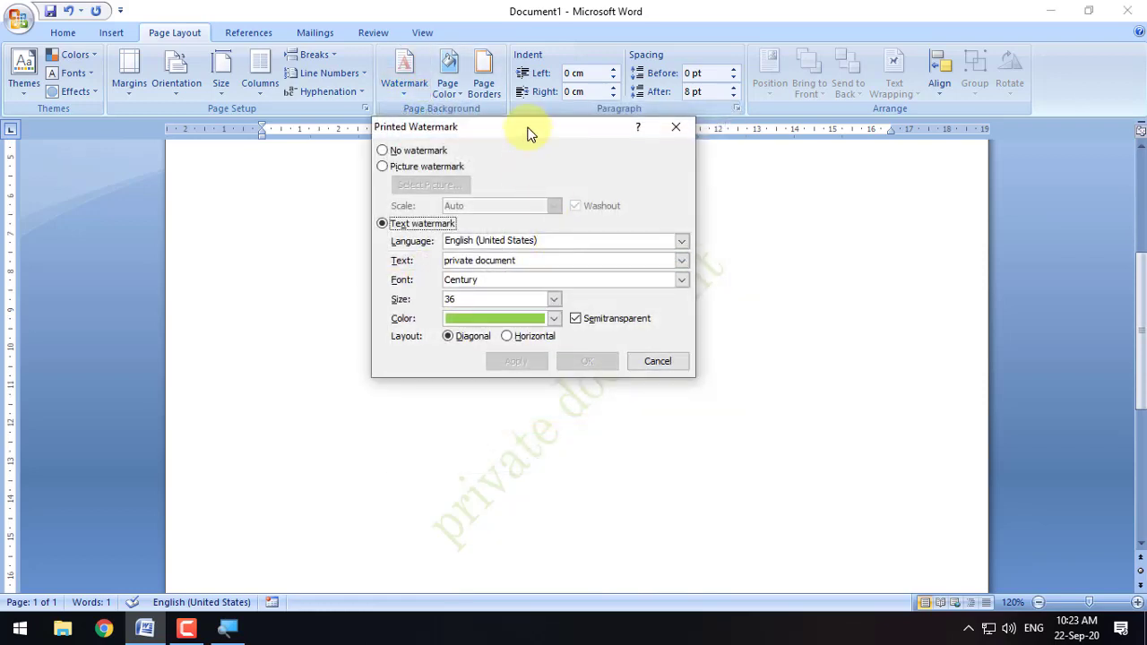
pyautogui.moveTo(530, 123); pyautogui.dragTo(615, 89)
pyautogui.click(740, 328)
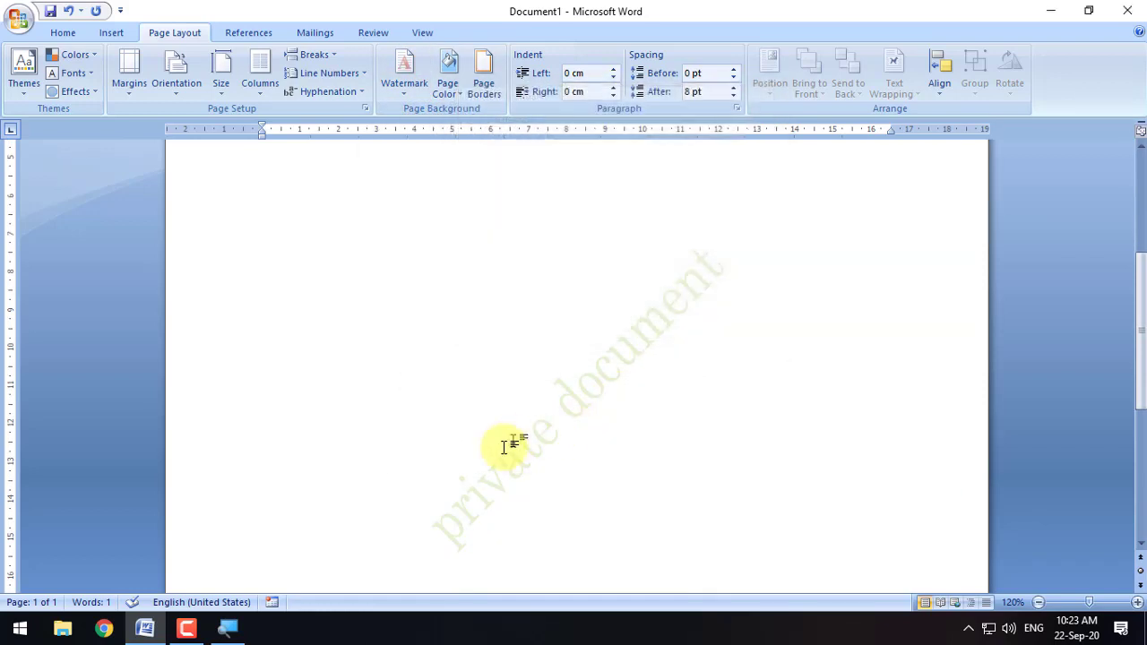
# Change the custom text watermark's layout to Horizontal and apply it to the page
pyautogui.click(401, 95)
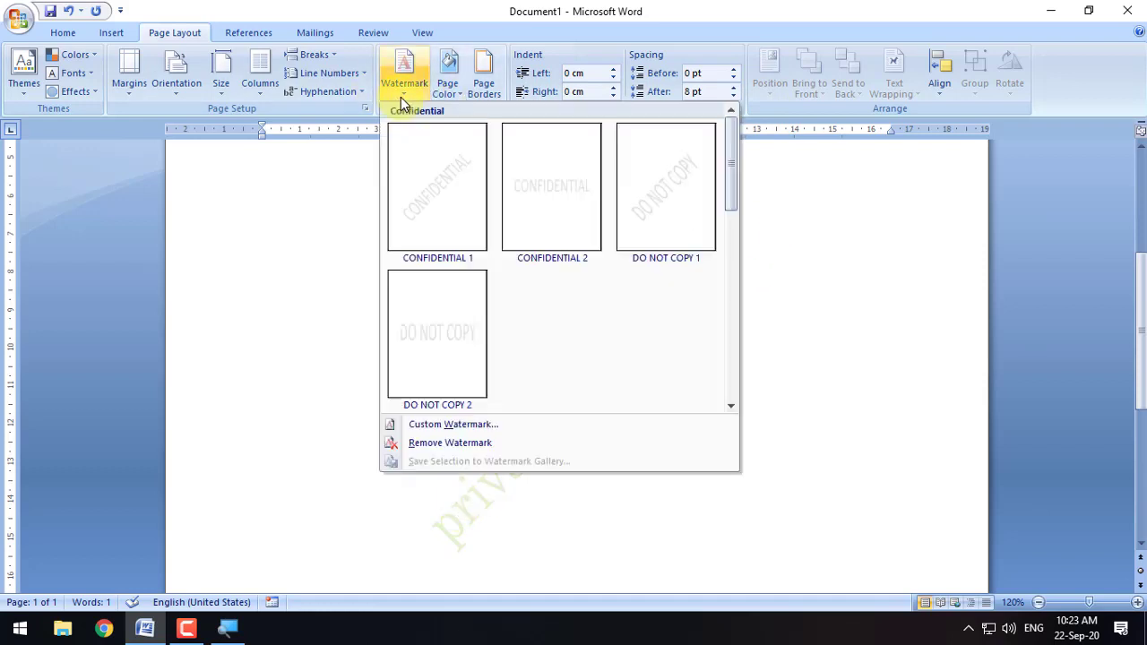
pyautogui.click(431, 427)
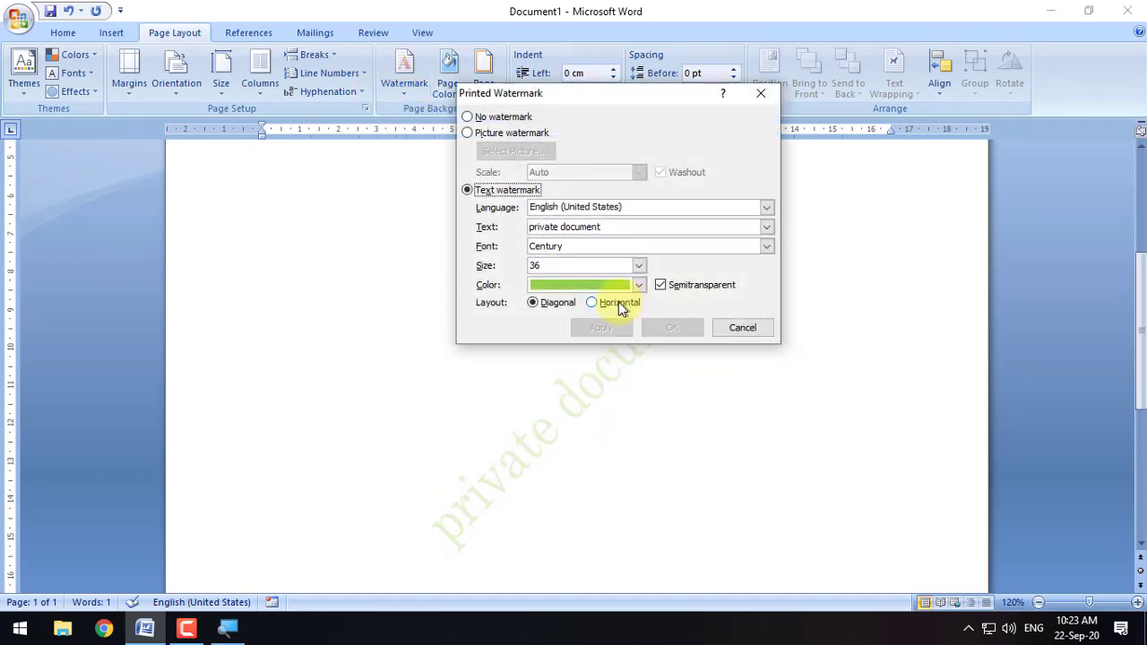
pyautogui.click(594, 302)
pyautogui.click(668, 328)
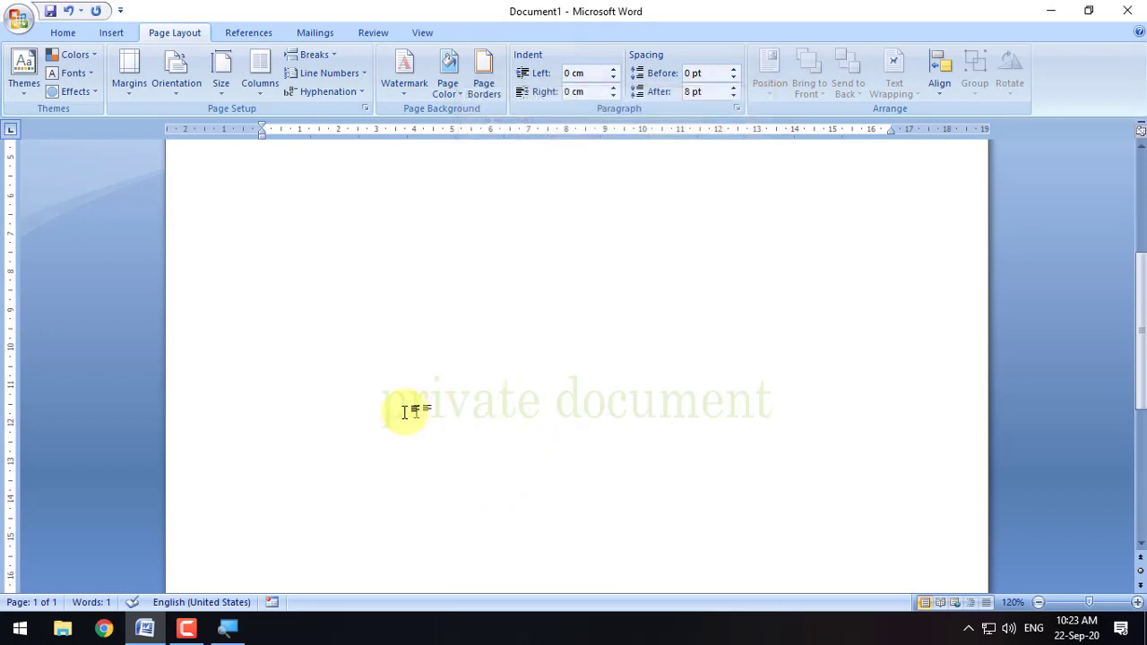
pyautogui.click(395, 90)
pyautogui.click(441, 426)
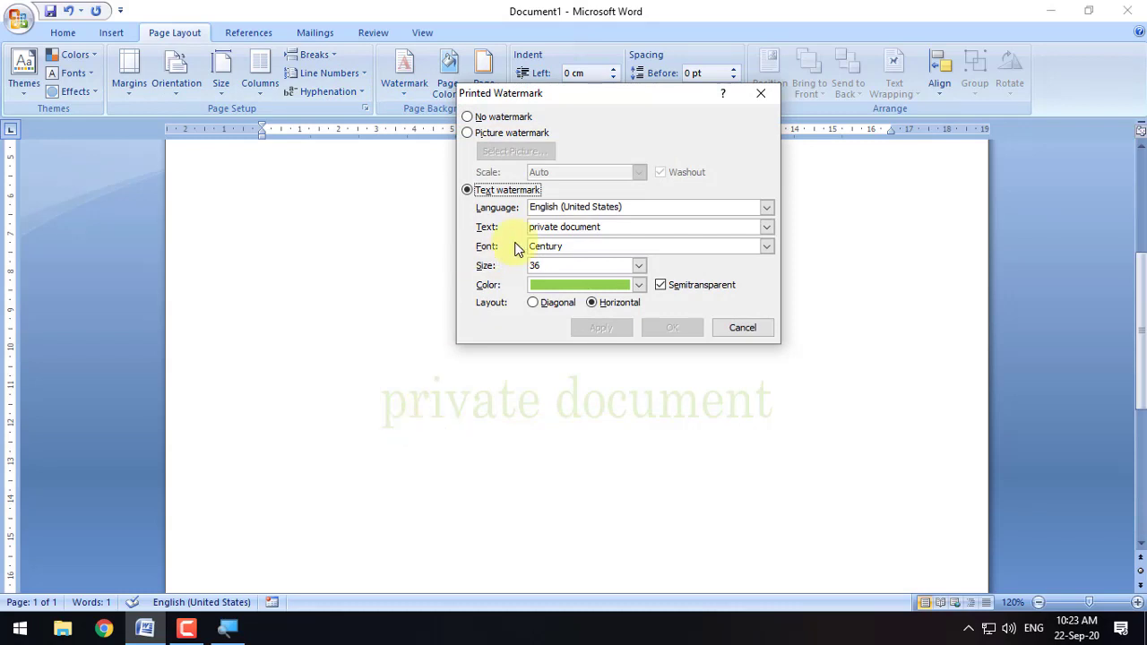
pyautogui.moveTo(607, 101); pyautogui.dragTo(585, 120)
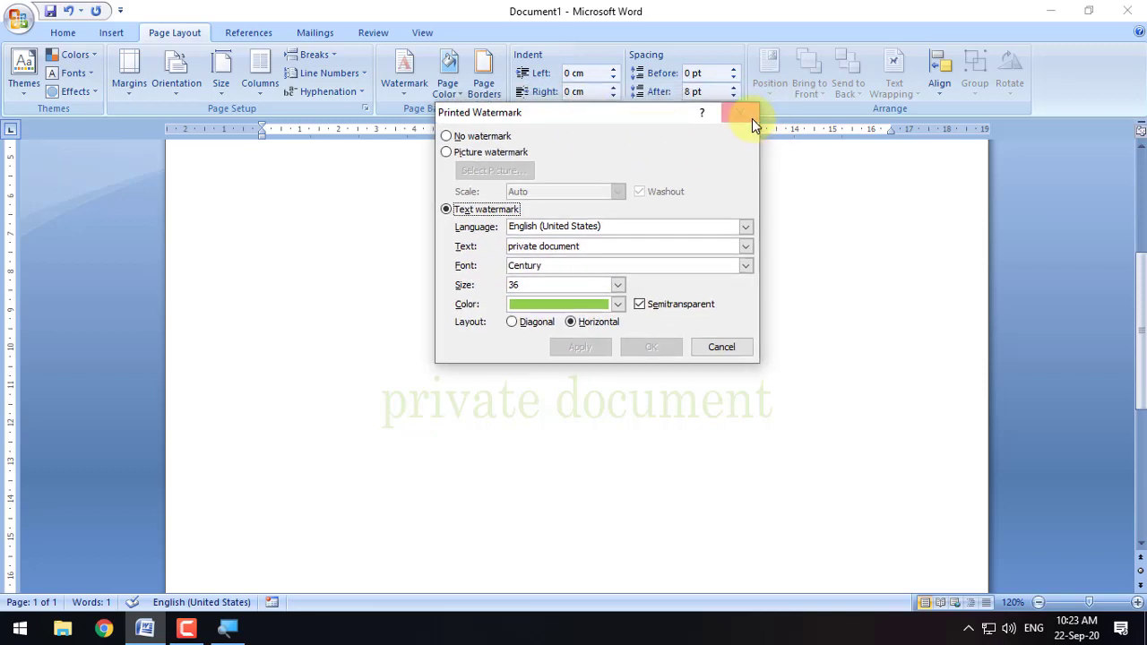
pyautogui.click(752, 118)
pyautogui.click(404, 90)
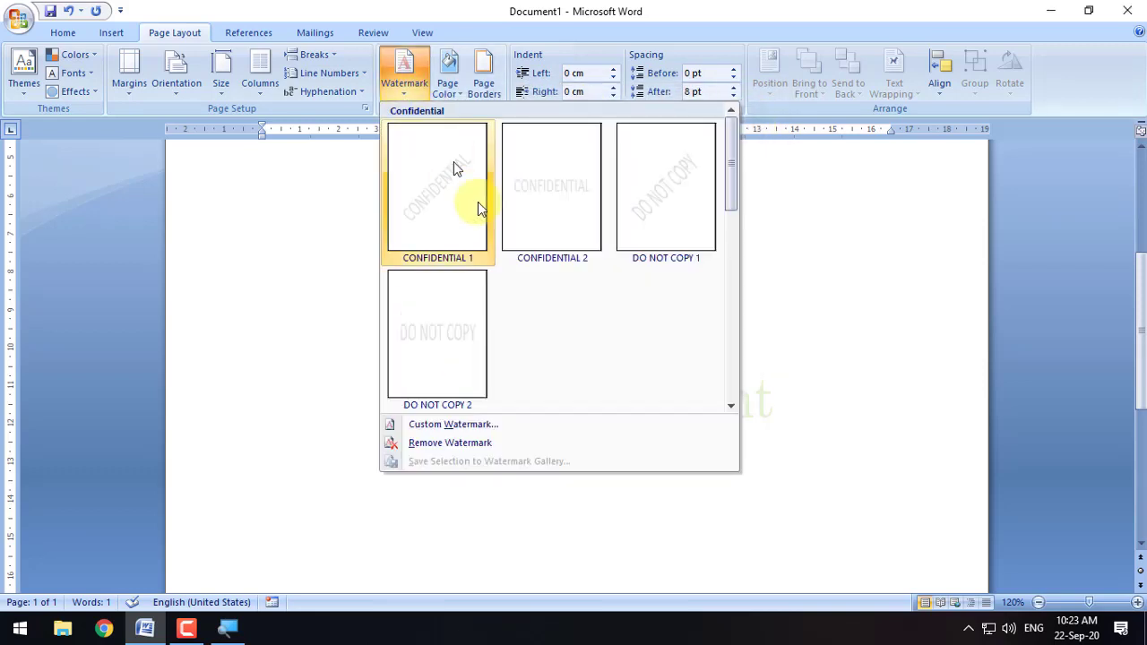
pyautogui.click(494, 426)
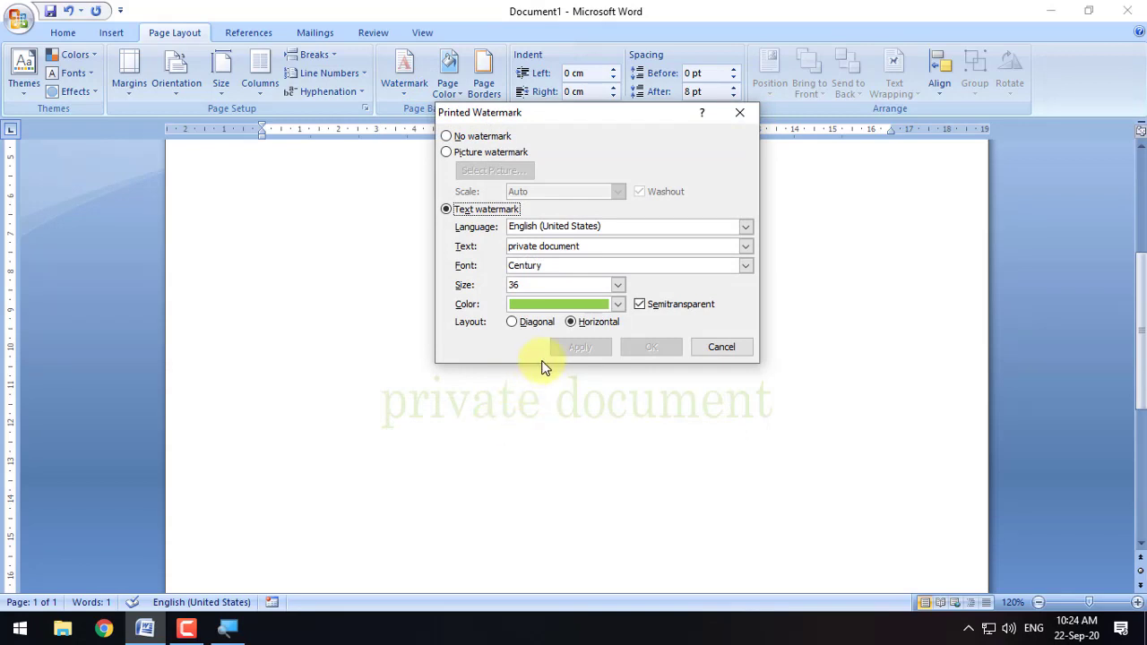
pyautogui.click(547, 328)
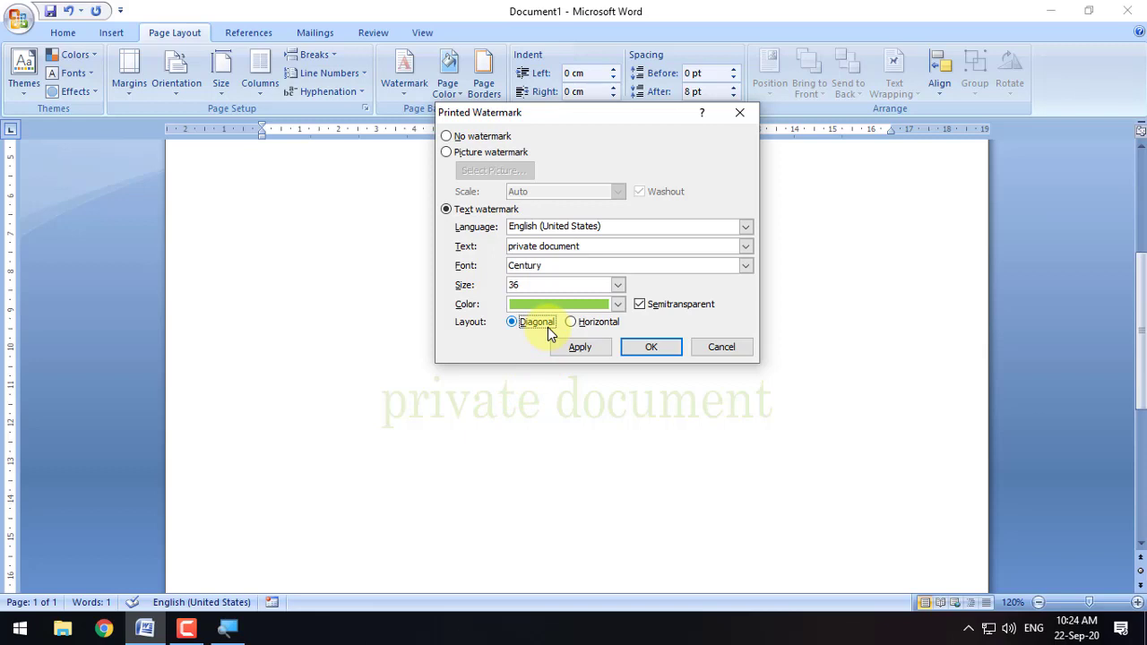
pyautogui.moveTo(573, 113); pyautogui.dragTo(580, 138)
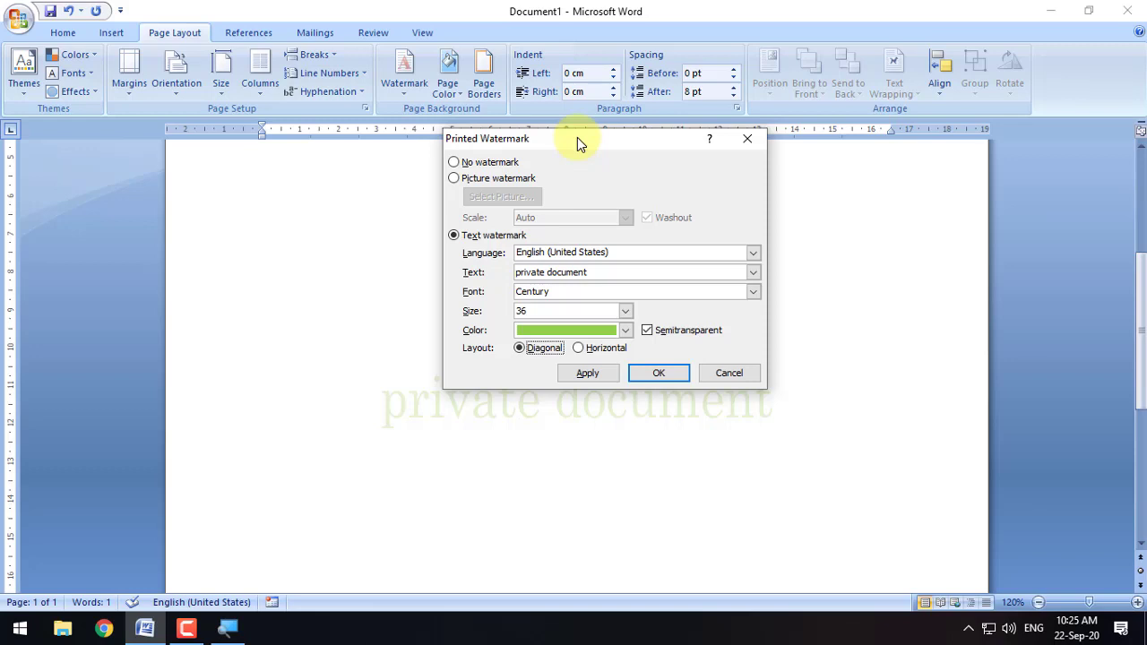
pyautogui.click(749, 141)
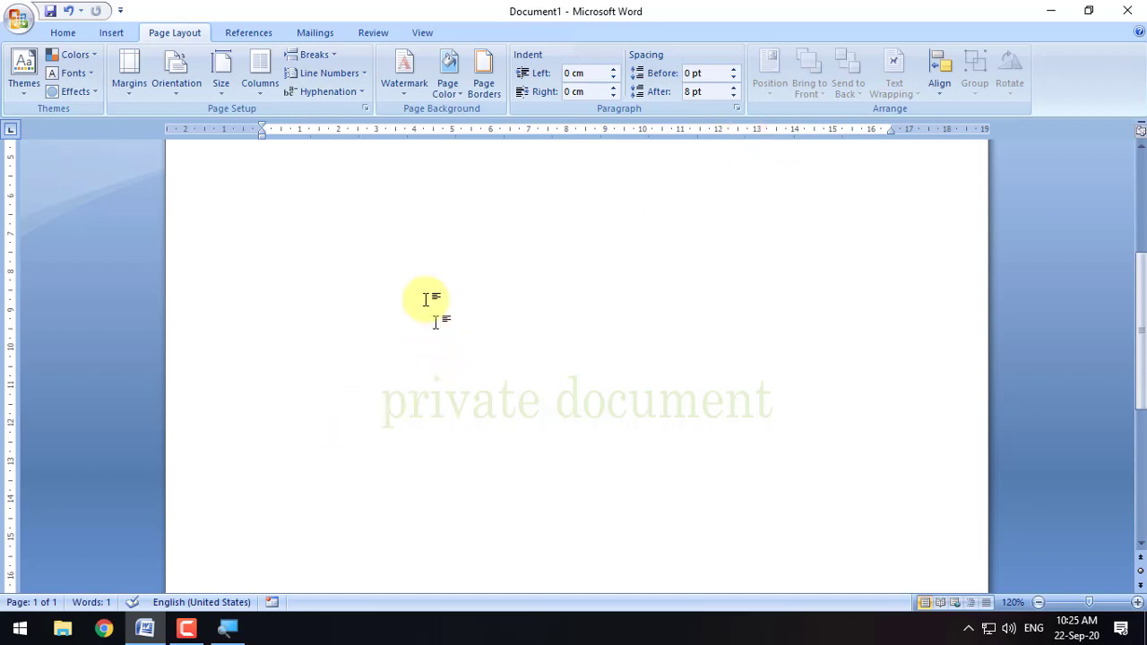
pyautogui.click(402, 99)
pyautogui.click(587, 423)
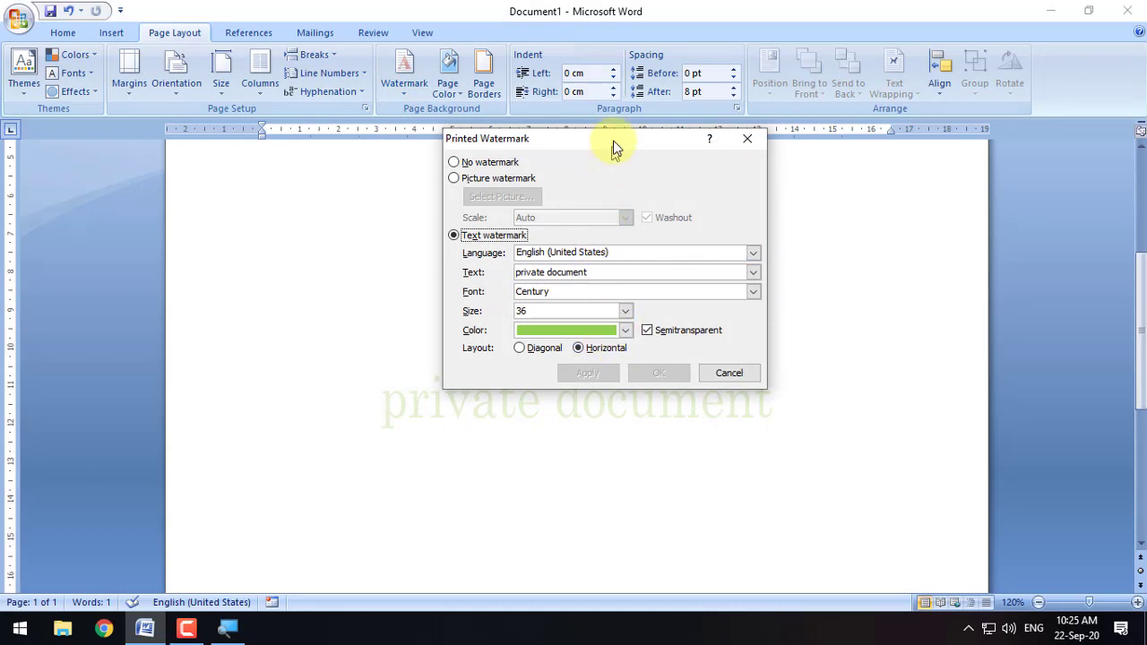
pyautogui.moveTo(615, 146); pyautogui.dragTo(653, 115)
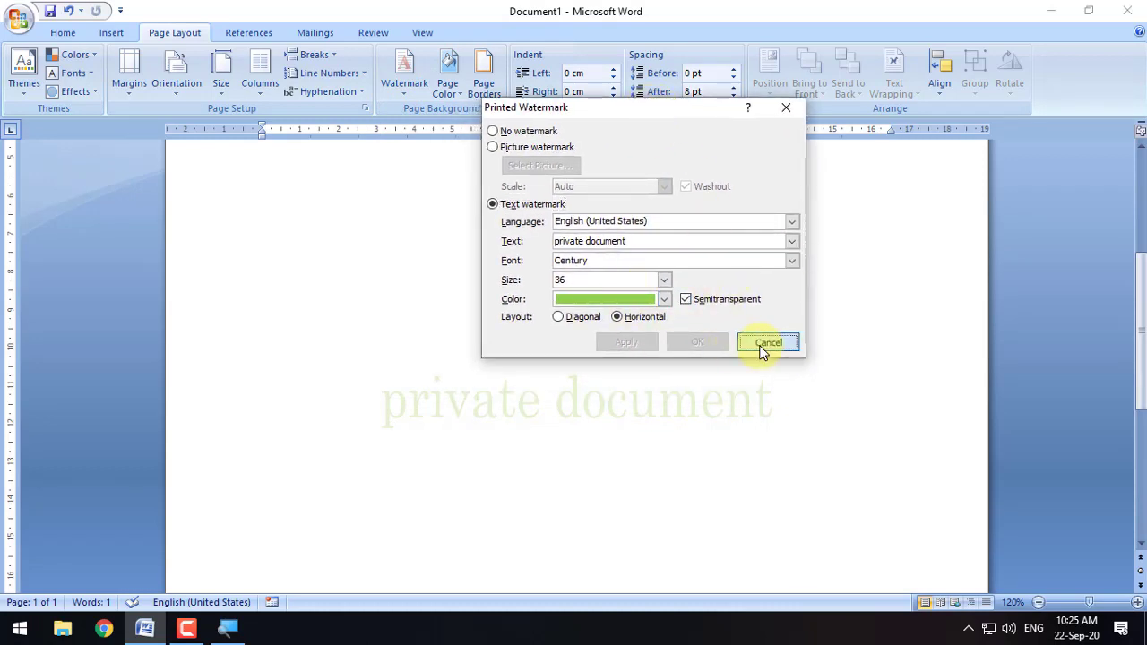
pyautogui.click(715, 342)
# Remove the text watermark from the page and choose a picture watermark in the custom watermark settings
pyautogui.click(400, 92)
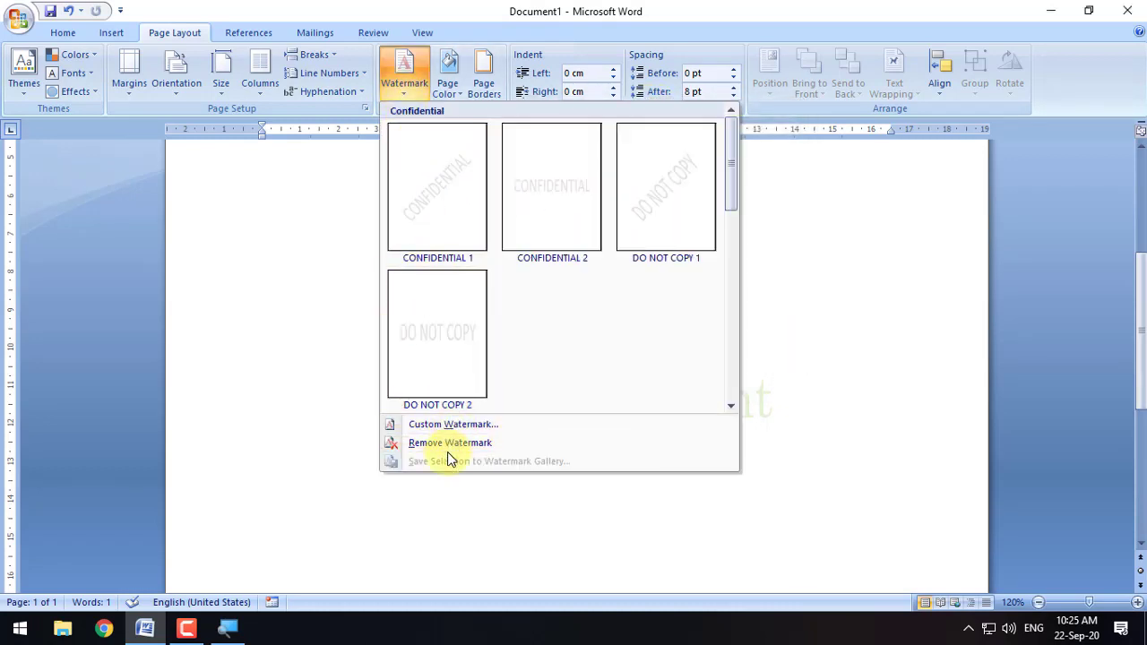
pyautogui.click(477, 443)
pyautogui.click(400, 97)
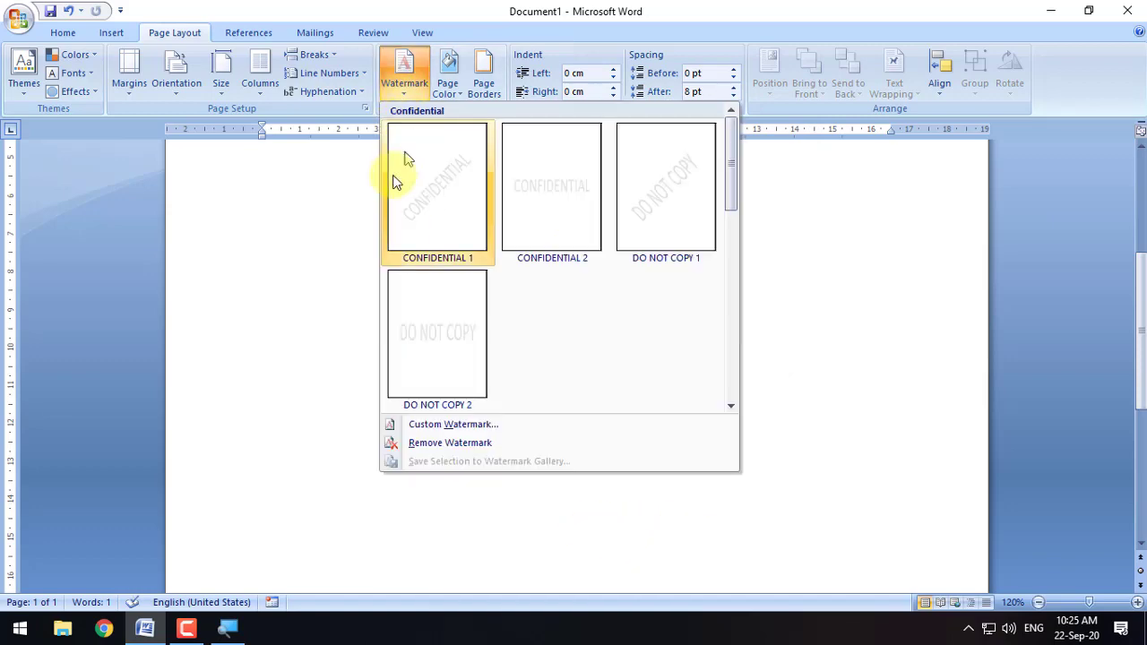
pyautogui.click(448, 427)
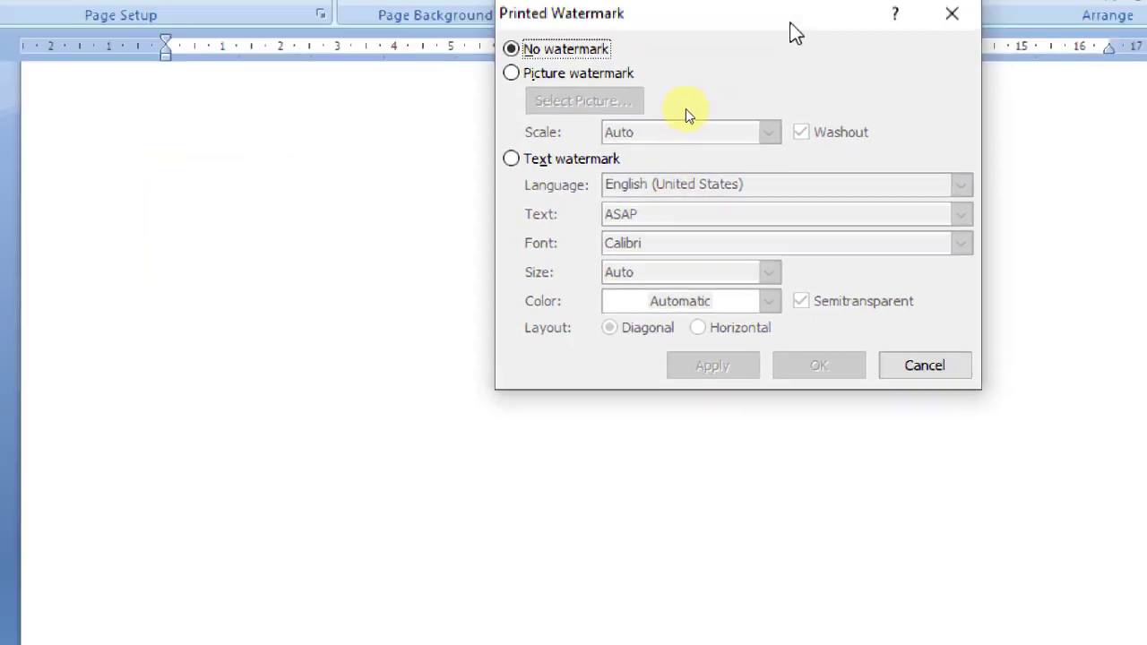
pyautogui.click(618, 80)
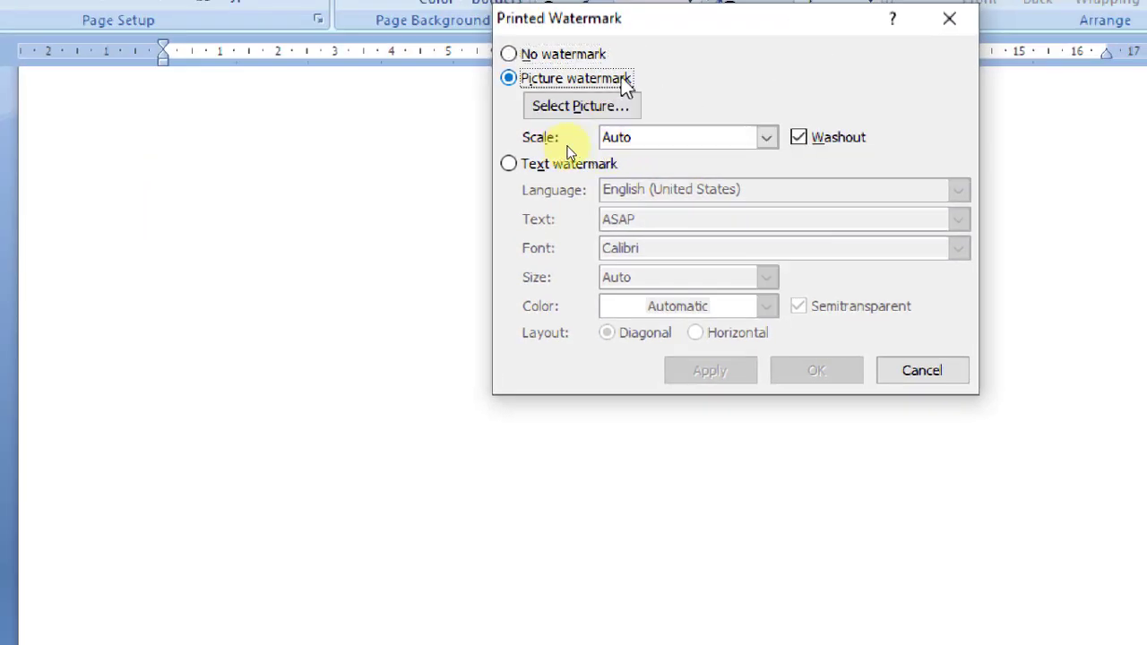
pyautogui.moveTo(679, 29); pyautogui.dragTo(516, 112)
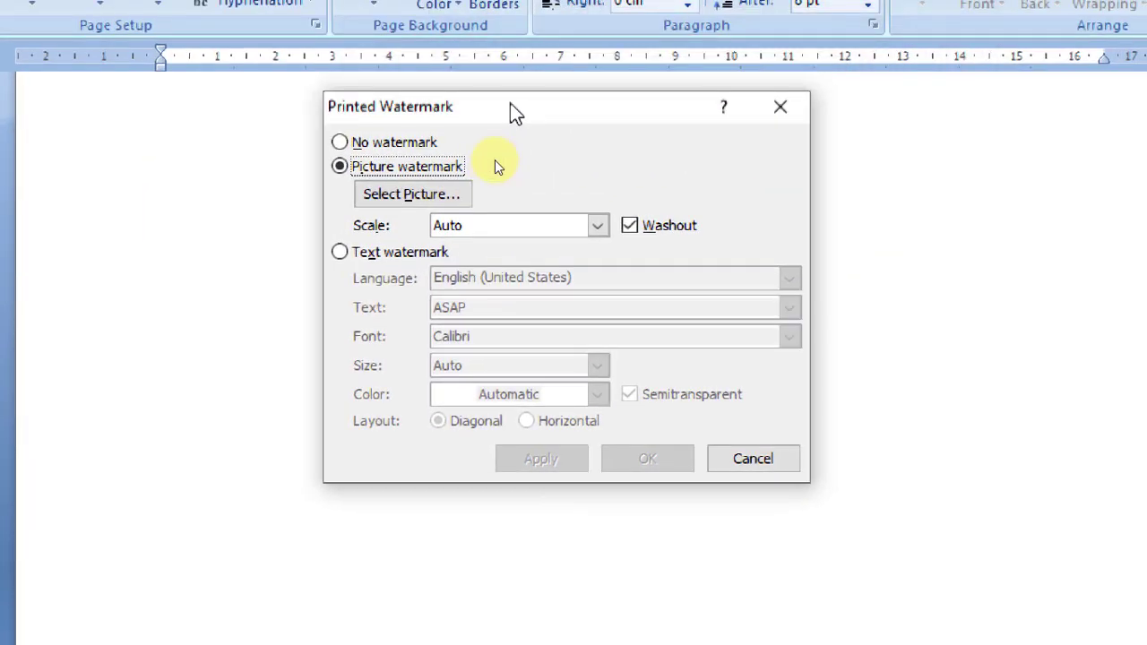
# Select 06-gettyimages-460682111_resized.jpg from the sample pictures folder as the watermark picture and apply it to the page
pyautogui.click(461, 205)
pyautogui.moveTo(621, 156); pyautogui.dragTo(450, 93)
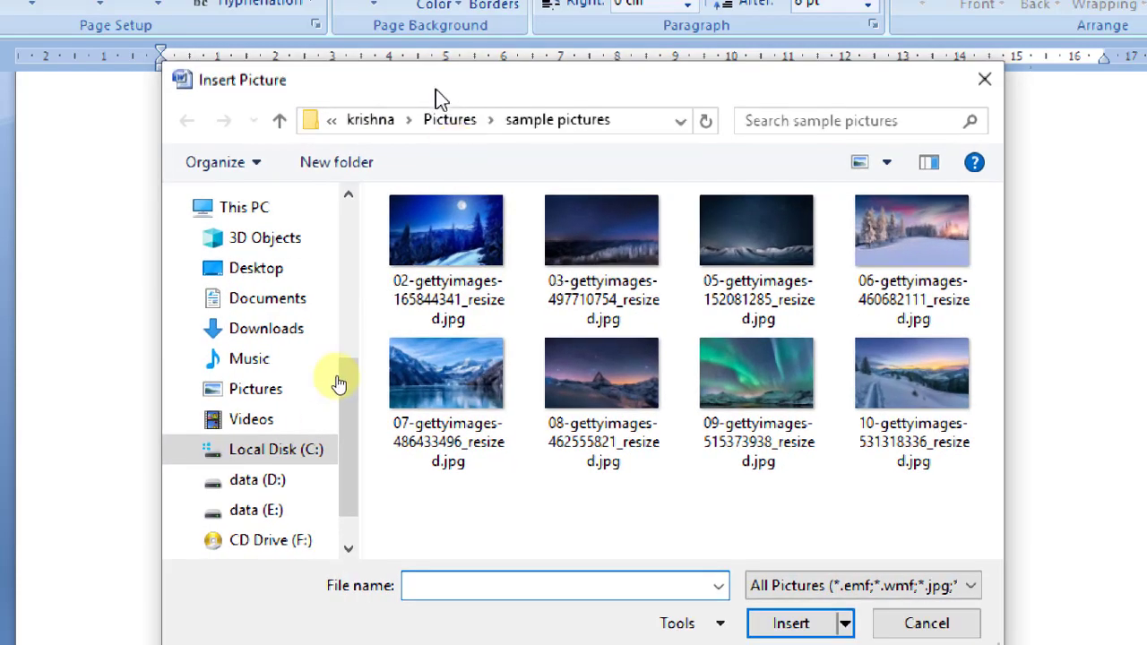
pyautogui.click(279, 390)
pyautogui.doubleClick(776, 299)
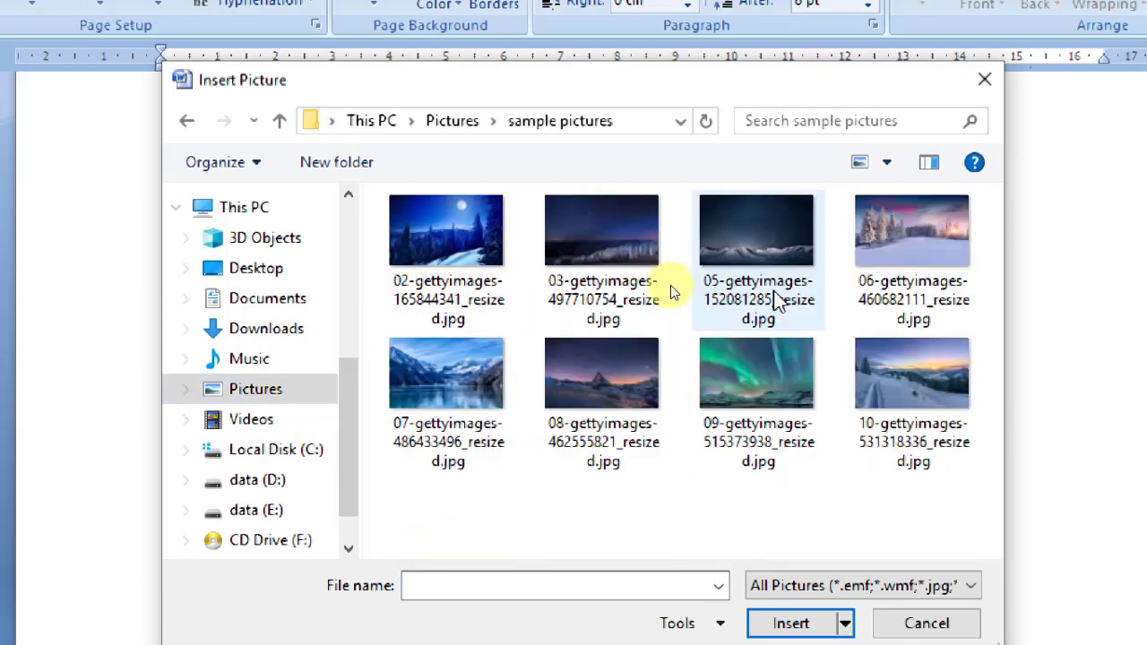
pyautogui.click(928, 252)
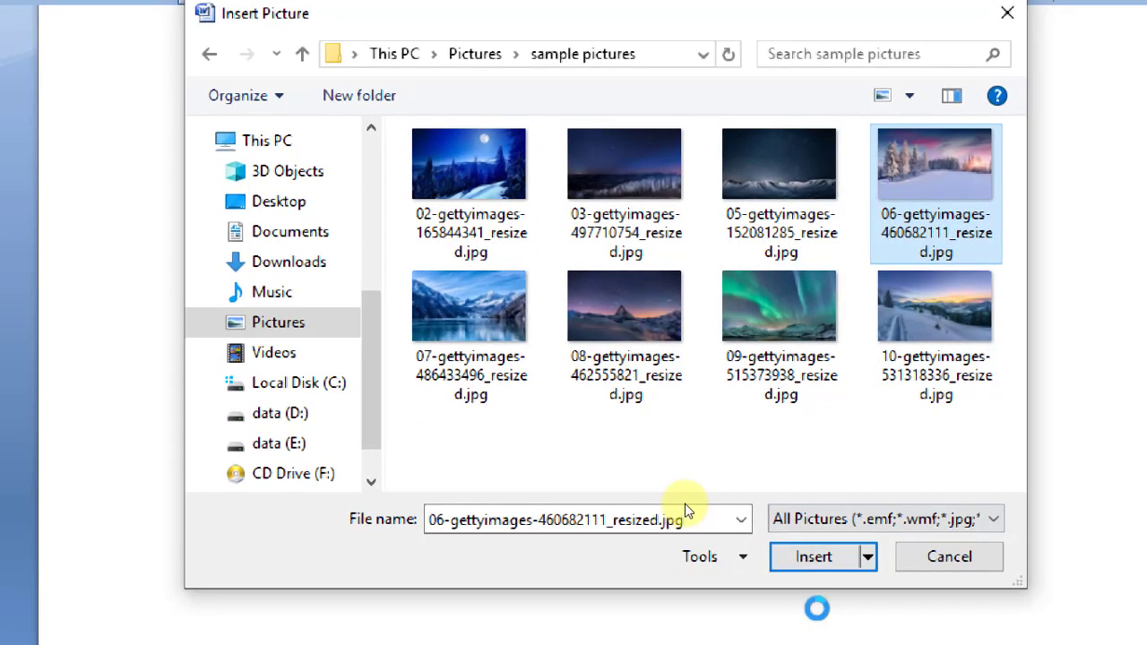
pyautogui.click(816, 556)
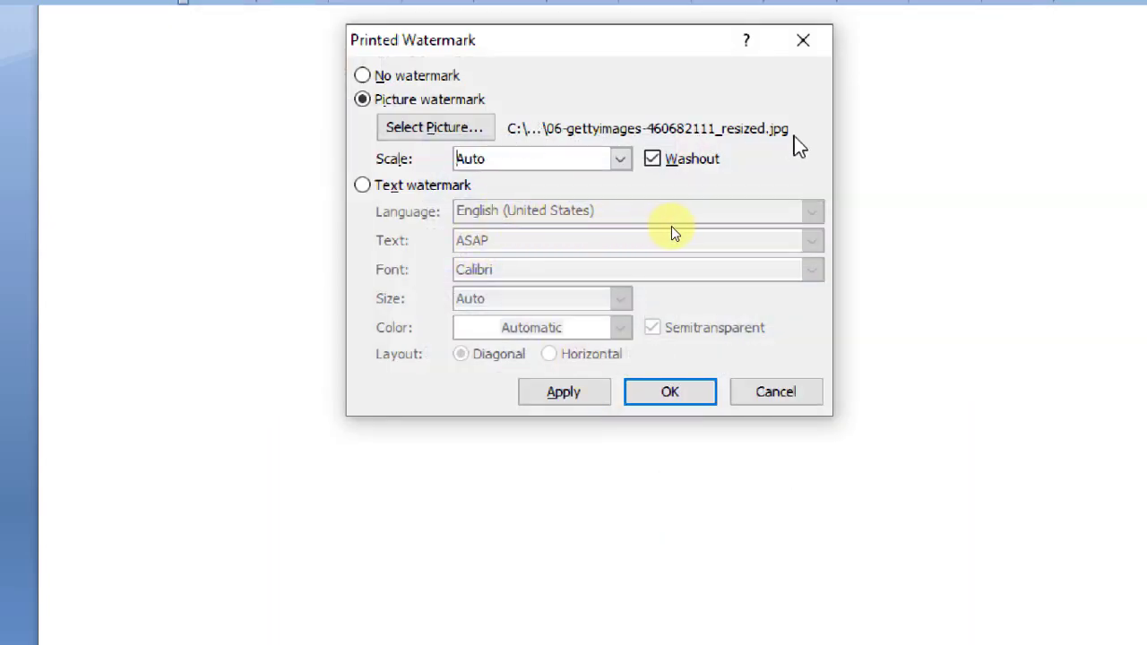
pyautogui.click(650, 398)
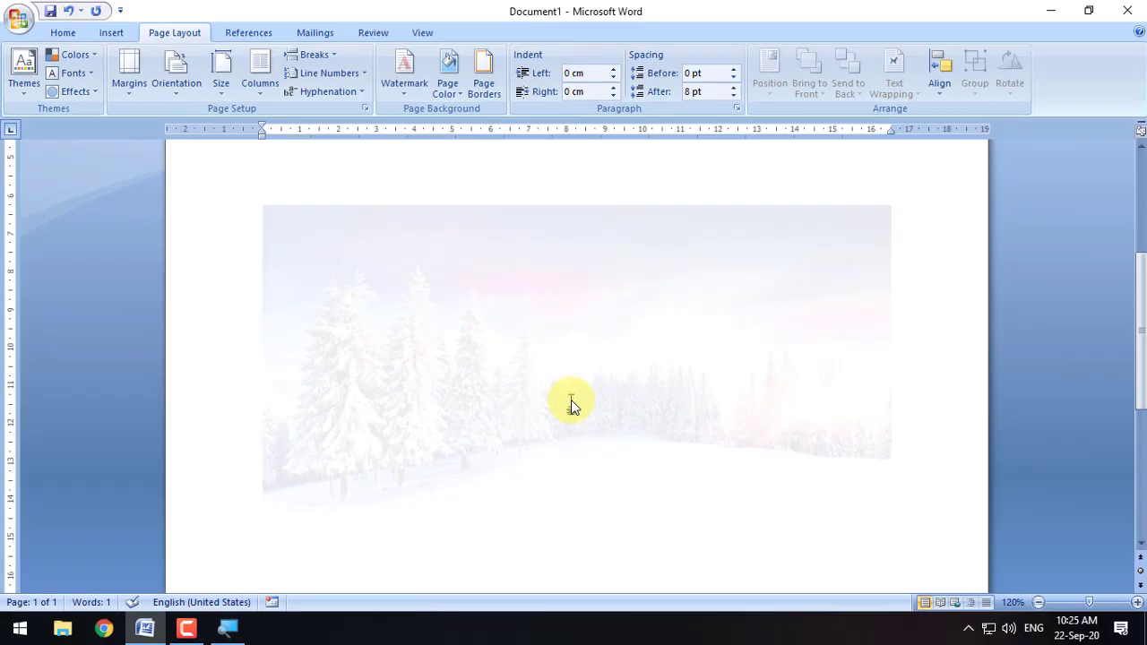
# Check the picture watermark on the page, then generate sample paragraphs at the start of the document with =rand()
pyautogui.scroll(-3, 571, 399)
pyautogui.scroll(-3, 563, 405)
pyautogui.scroll(8, 558, 415)
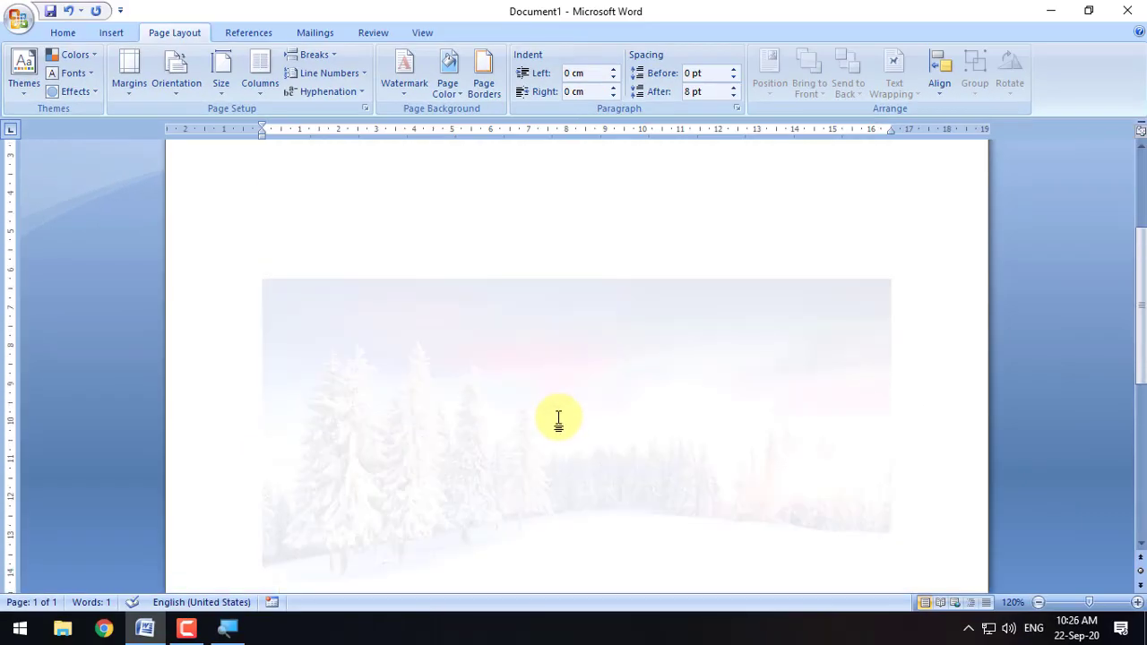
pyautogui.scroll(-1, 547, 394)
pyautogui.scroll(-3, 551, 388)
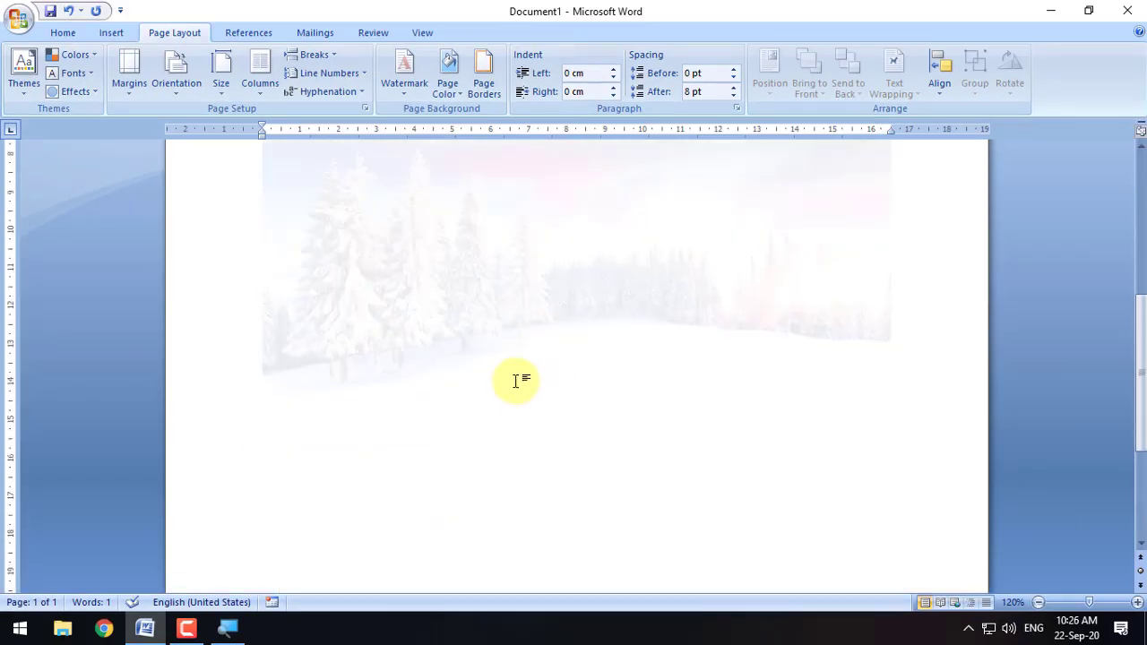
pyautogui.scroll(7, 516, 381)
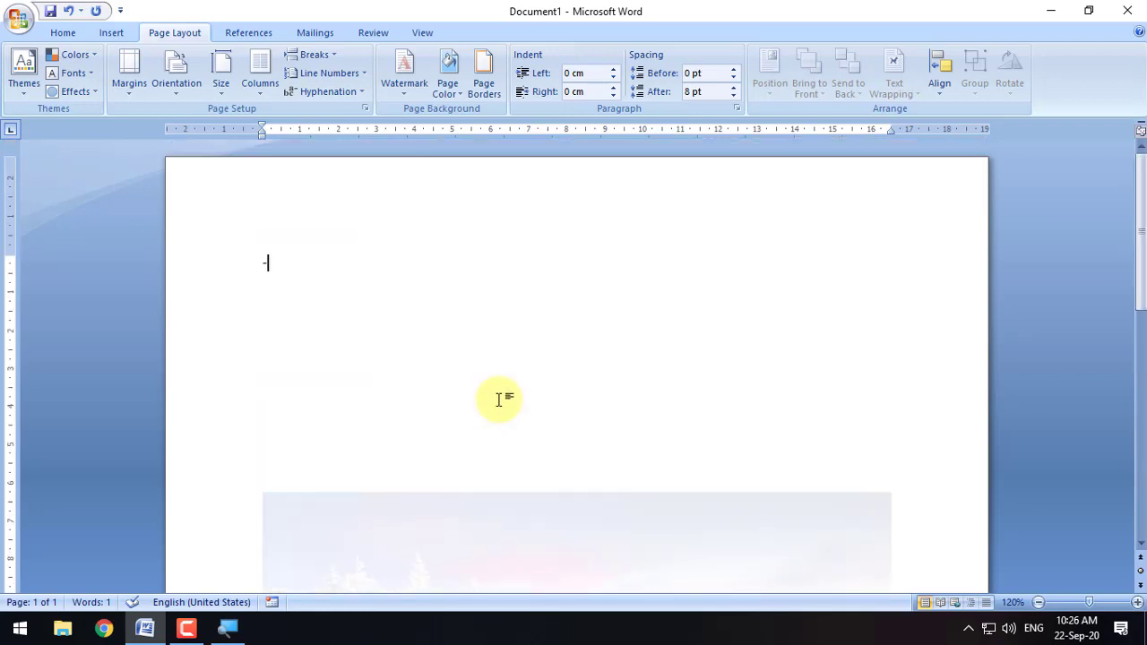
pyautogui.press('BackSpace')
pyautogui.write('=rand()')
pyautogui.press('Return')
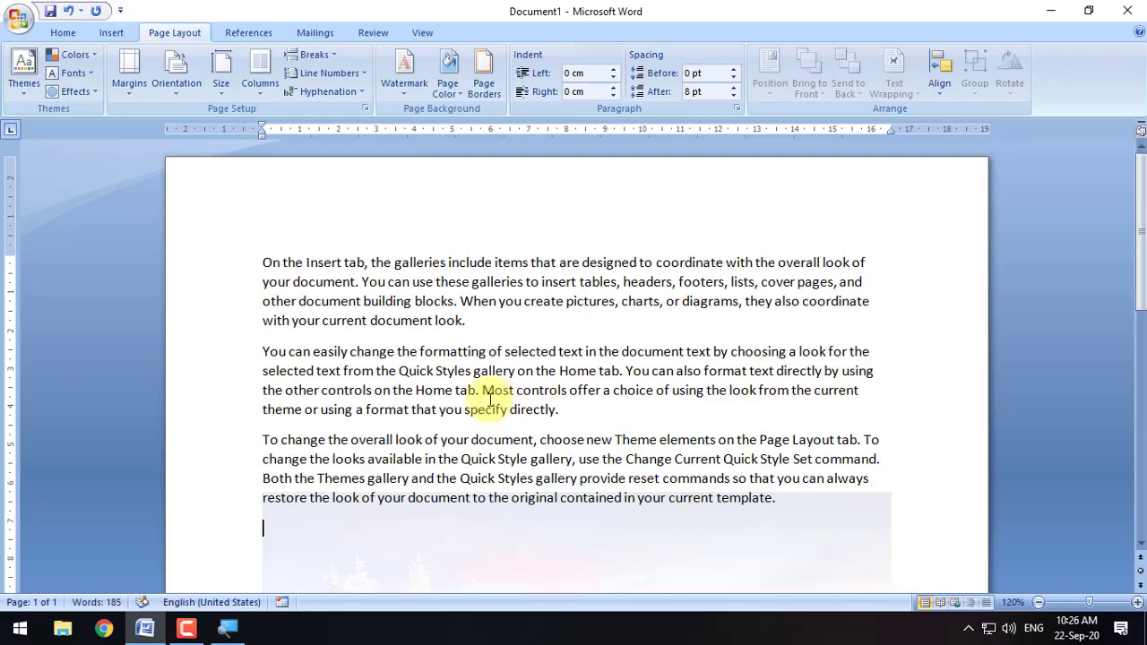
# Copy all of the sample text and paste it below the existing paragraphs, over the picture watermark
pyautogui.scroll(-2, 499, 399)
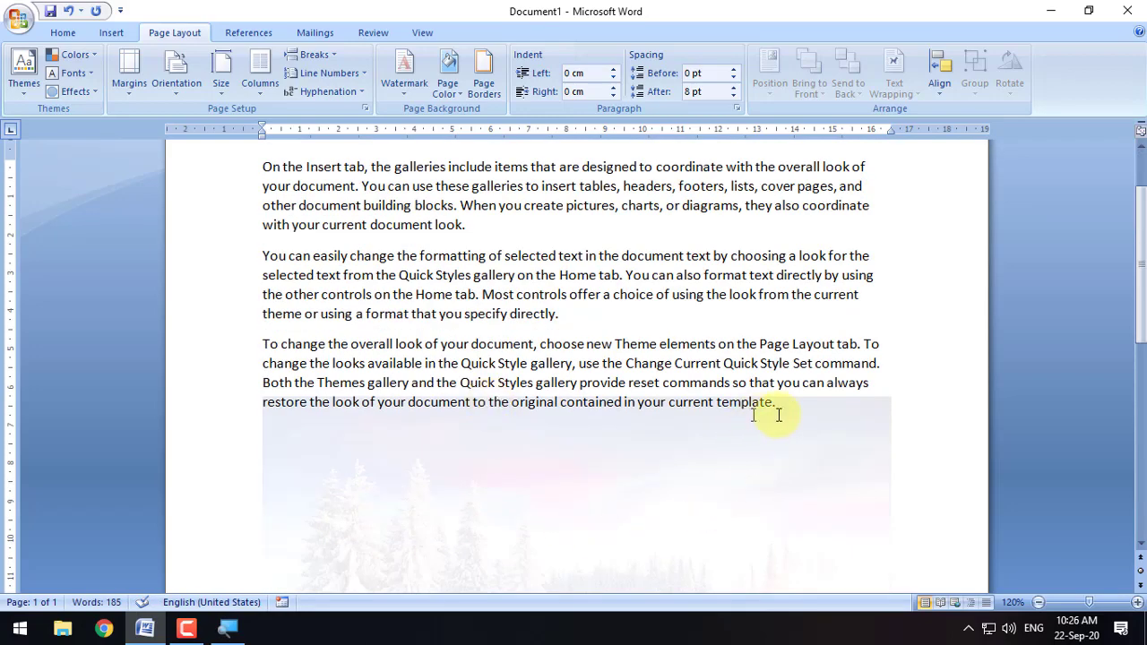
pyautogui.hotkey('ctrl', 'a')
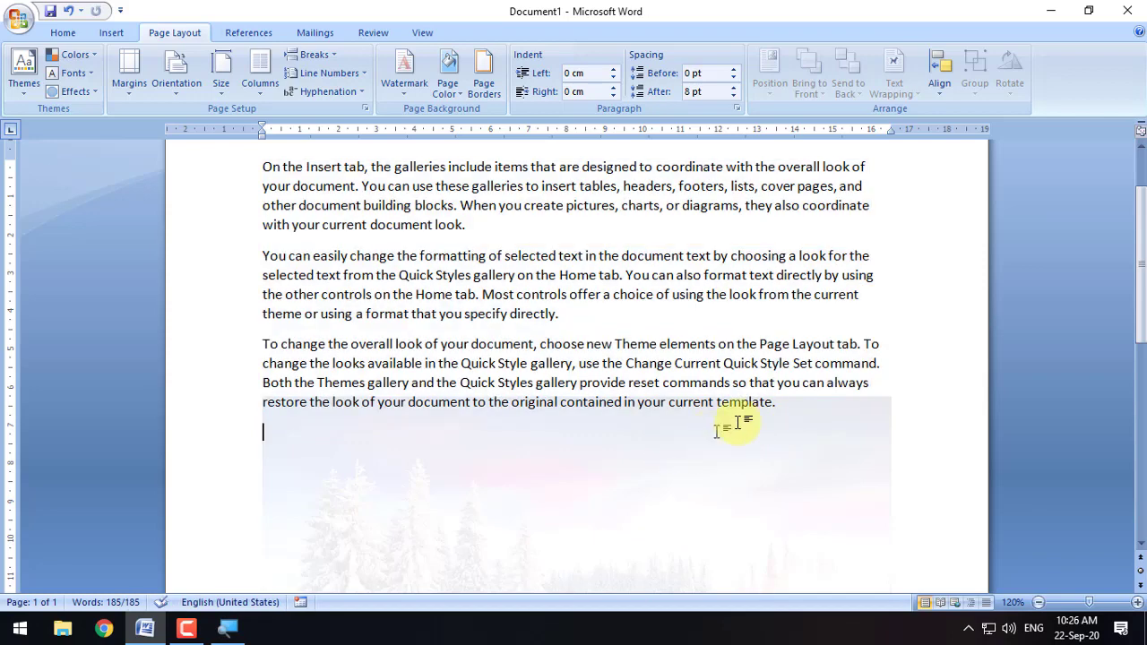
pyautogui.click(735, 427)
pyautogui.hotkey('ctrl', 'a')
pyautogui.hotkey('ctrl', 'c')
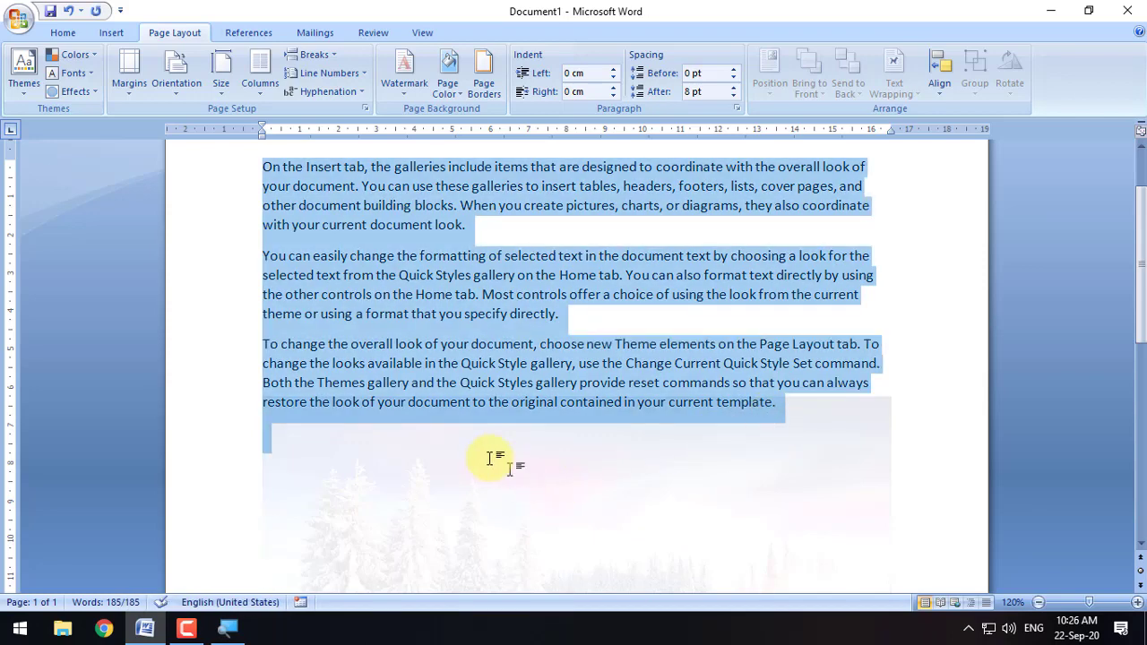
pyautogui.click(280, 448)
pyautogui.hotkey('ctrl', 'v')
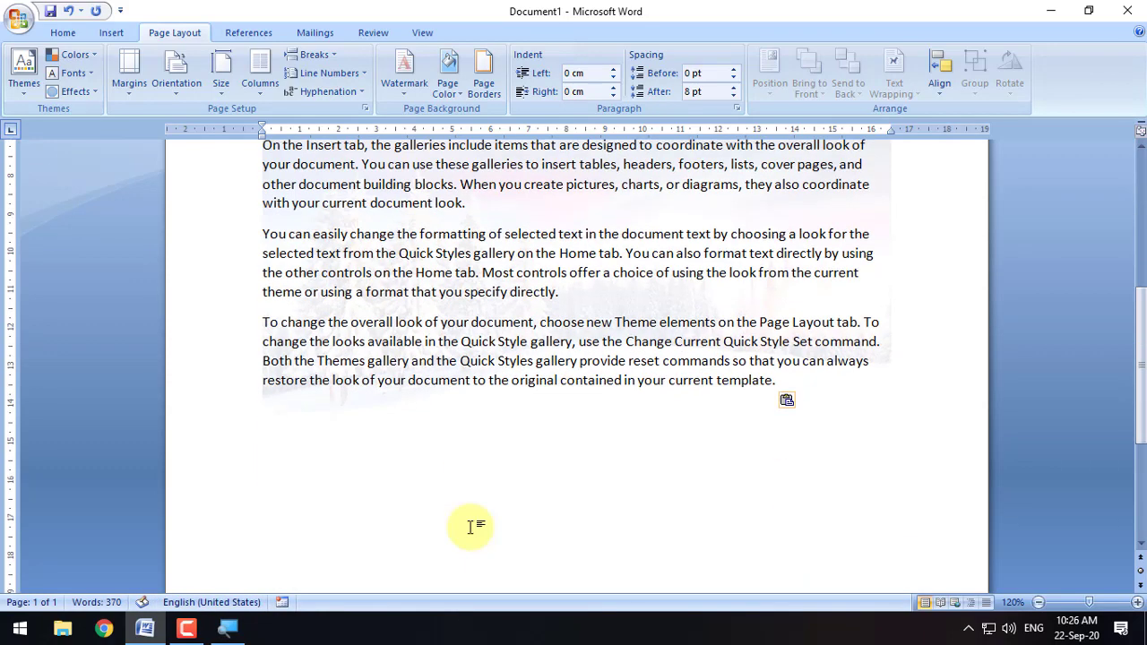
# Show the document in Print Preview to examine the picture watermark behind the text
pyautogui.scroll(6, 473, 526)
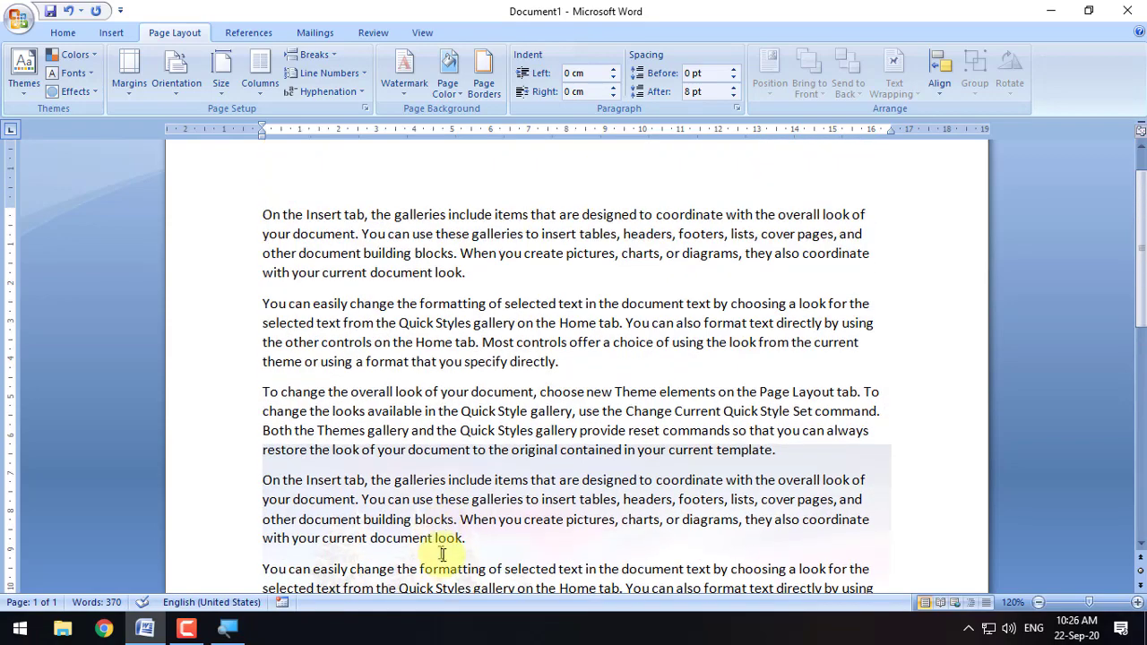
pyautogui.click(19, 19)
pyautogui.moveTo(54, 206)
pyautogui.click(121, 170)
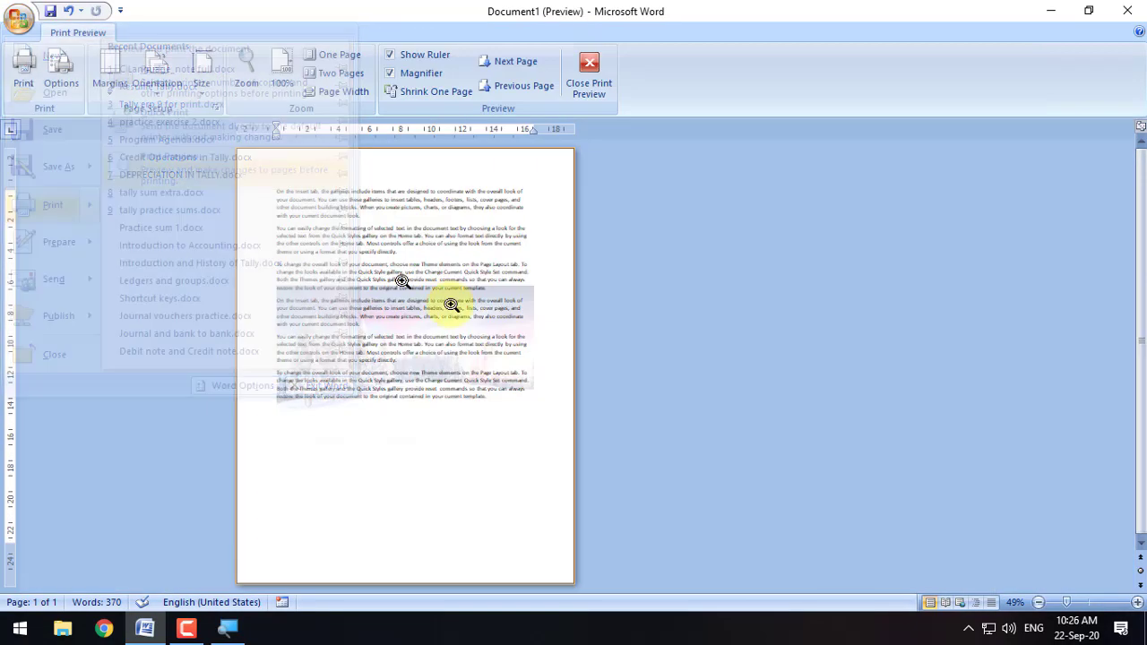
# Zoom in on the picture watermark behind the text in Print Preview, then close the preview
pyautogui.click(457, 305)
pyautogui.scroll(-2, 491, 390)
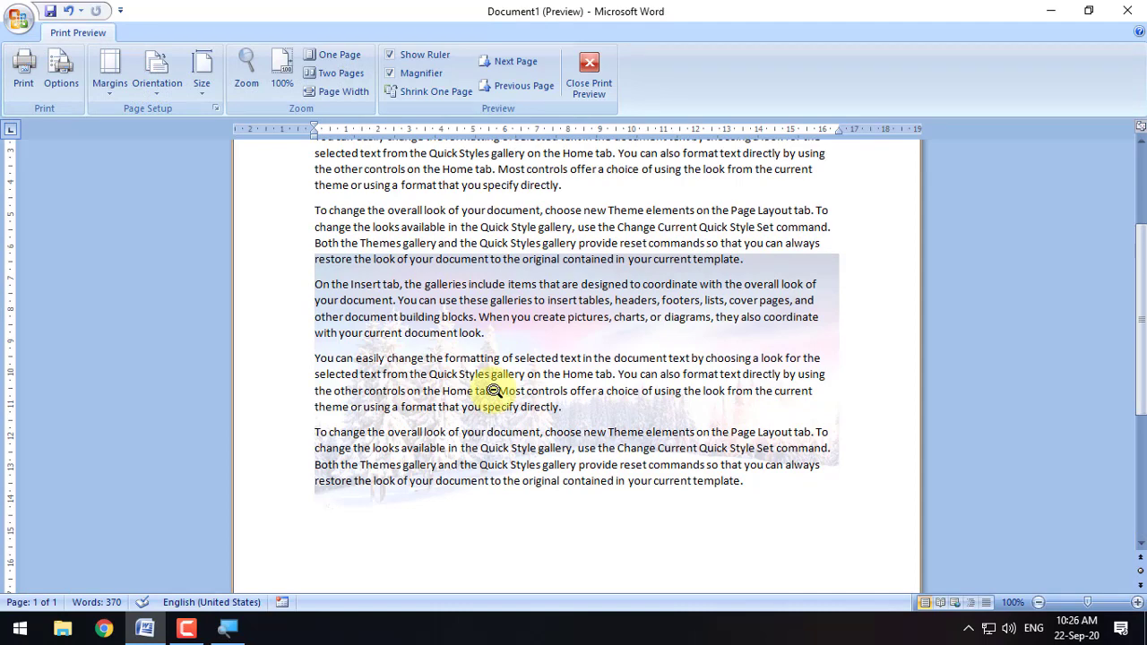
pyautogui.click(588, 90)
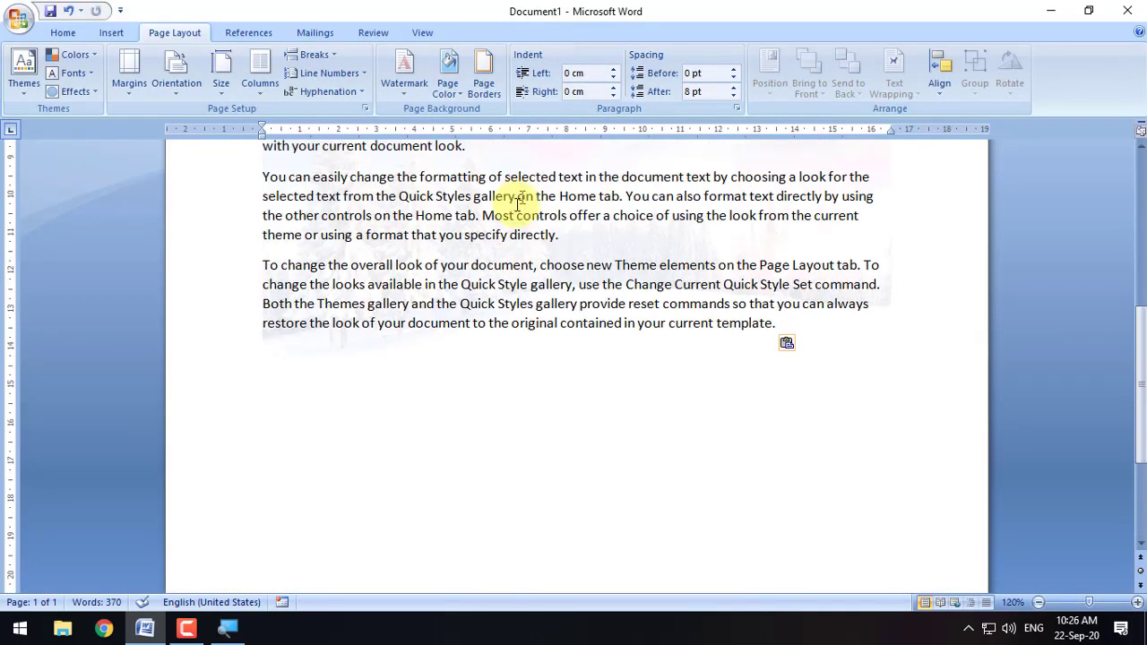
# Turn off Washout for the existing picture watermark in the custom watermark settings and apply the change
pyautogui.scroll(4, 518, 205)
pyautogui.click(404, 81)
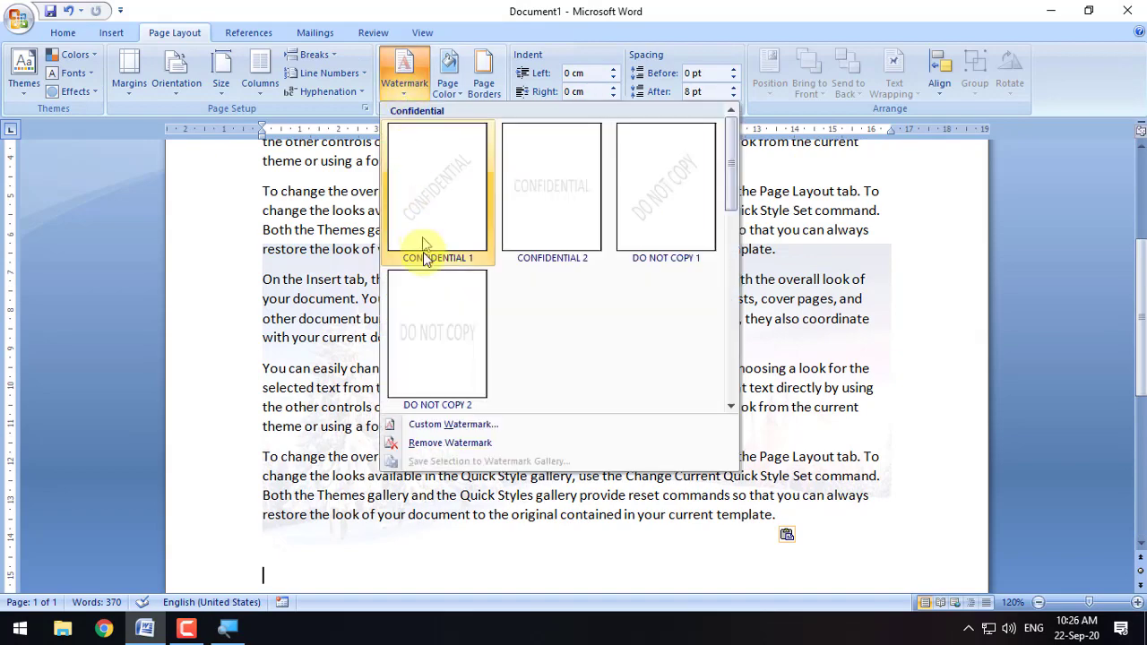
pyautogui.click(440, 424)
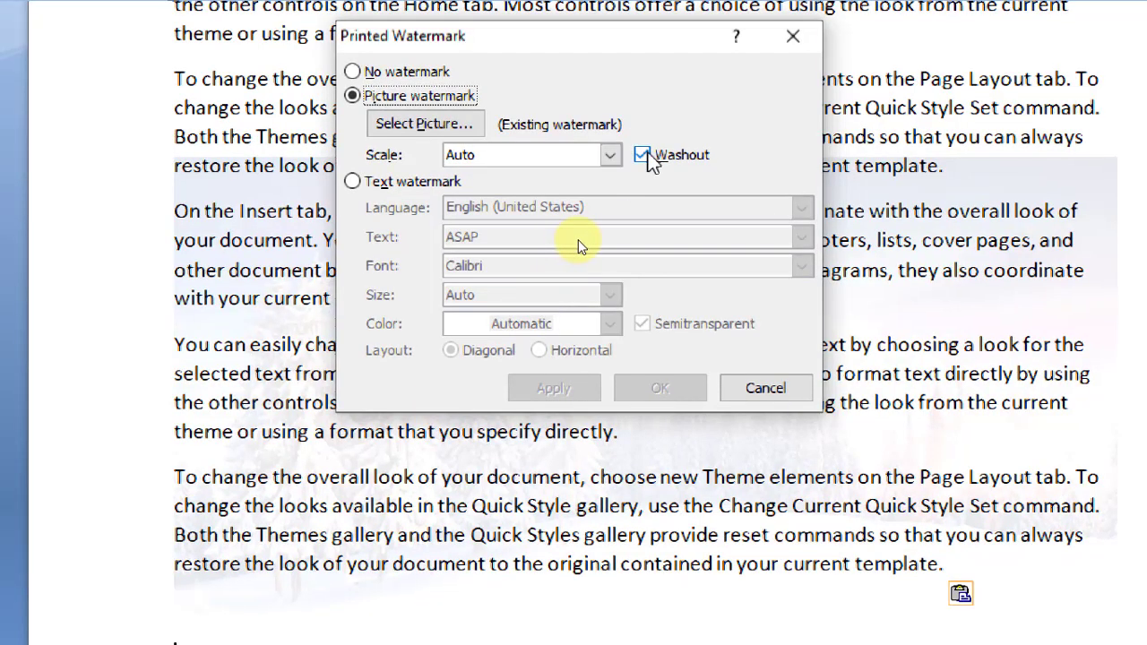
pyautogui.click(643, 155)
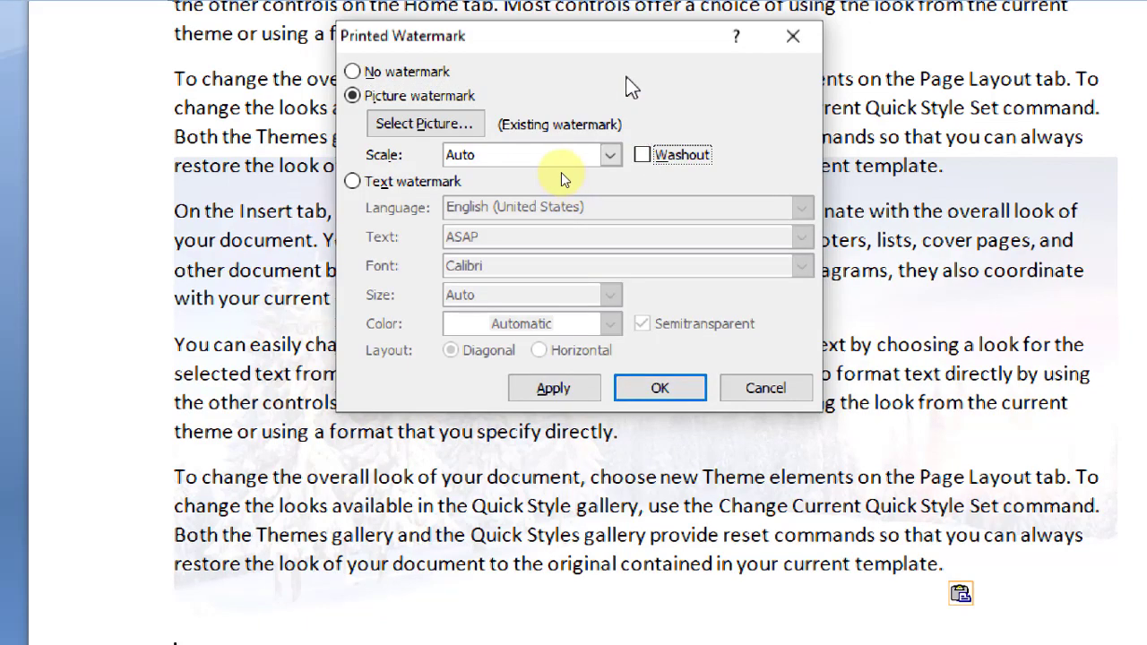
pyautogui.moveTo(627, 44); pyautogui.dragTo(550, 60)
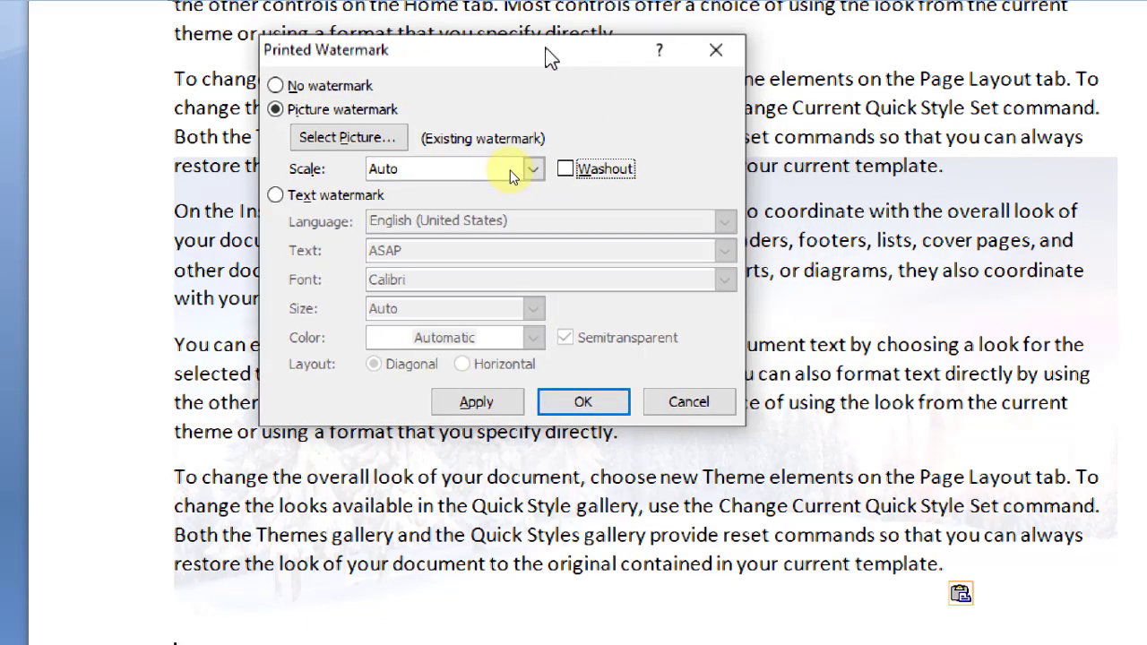
pyautogui.click(538, 403)
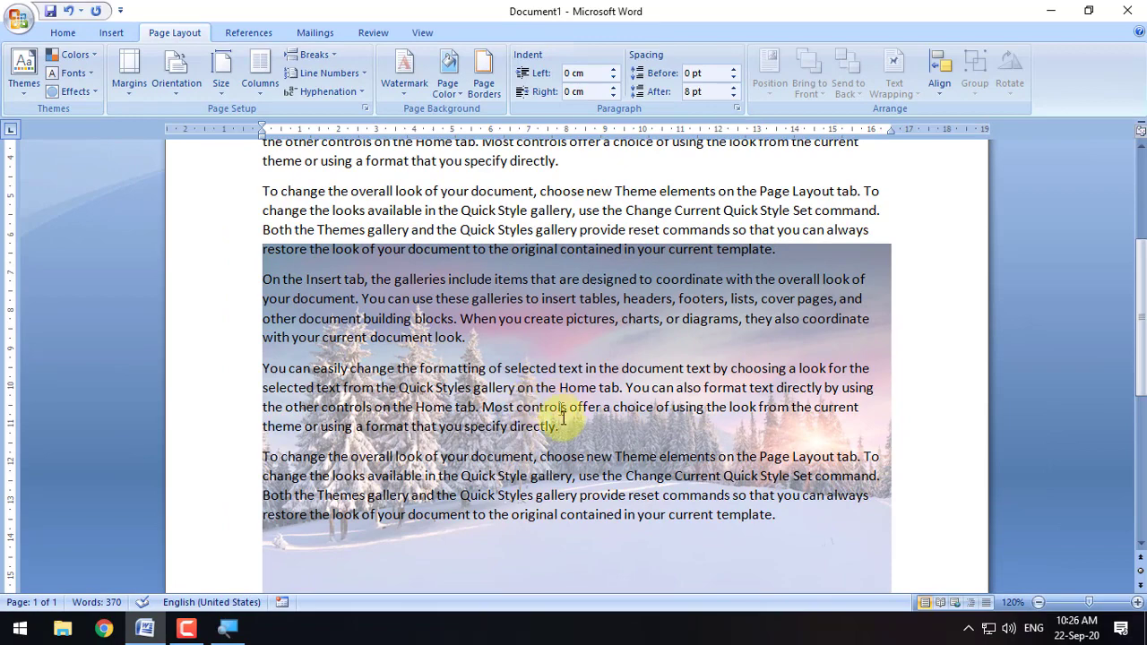
# Examine the picture watermark without washout on the page and zoomed in within Print Preview, then close the preview
pyautogui.scroll(-1, 563, 417)
pyautogui.scroll(3, 551, 431)
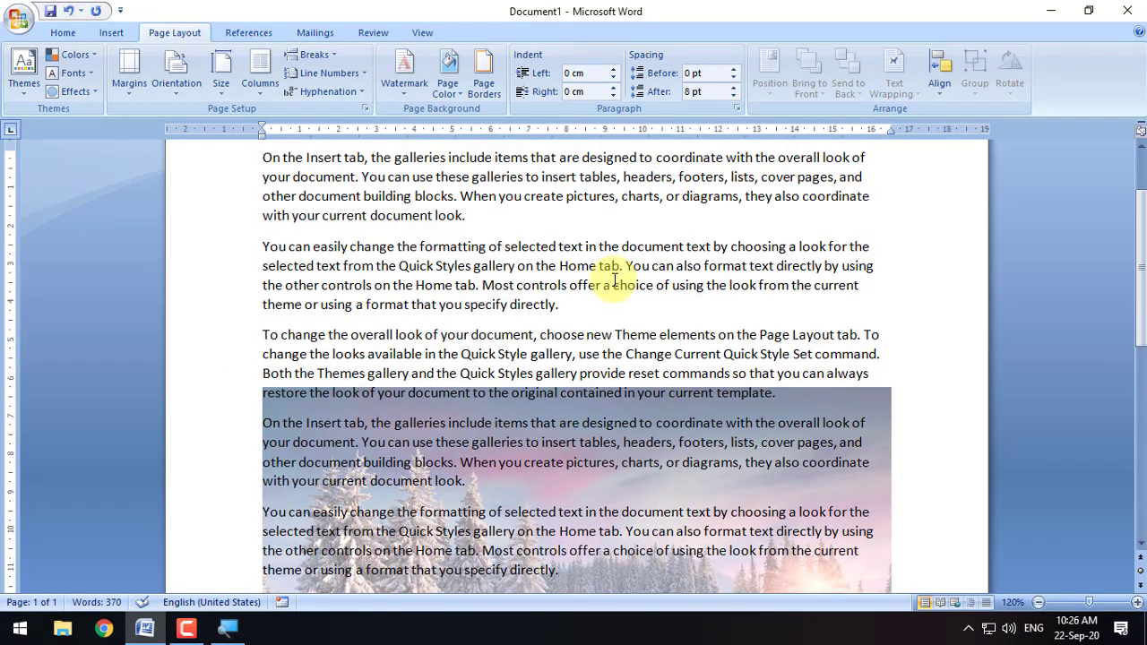
pyautogui.scroll(-3, 615, 281)
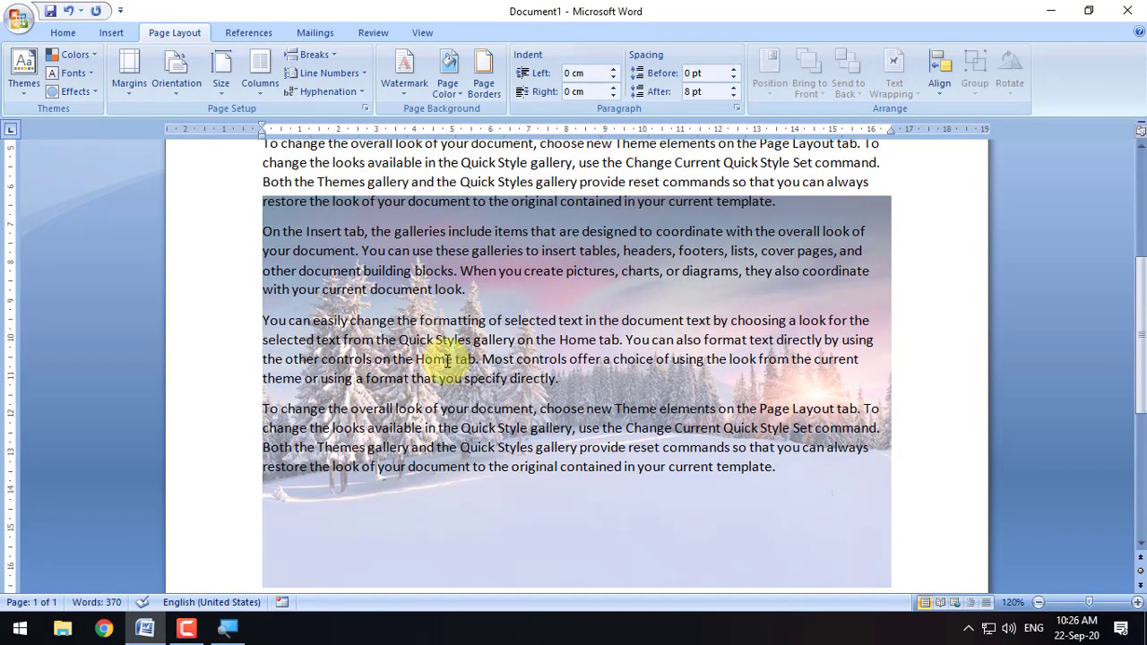
pyautogui.click(18, 18)
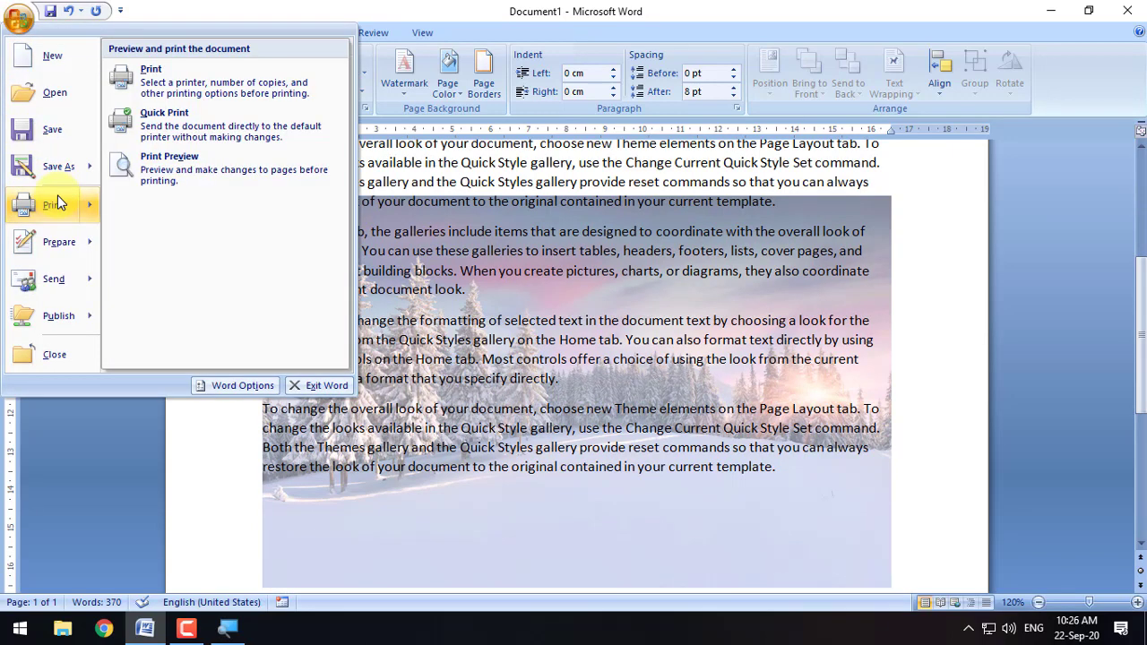
pyautogui.click(155, 156)
pyautogui.click(396, 336)
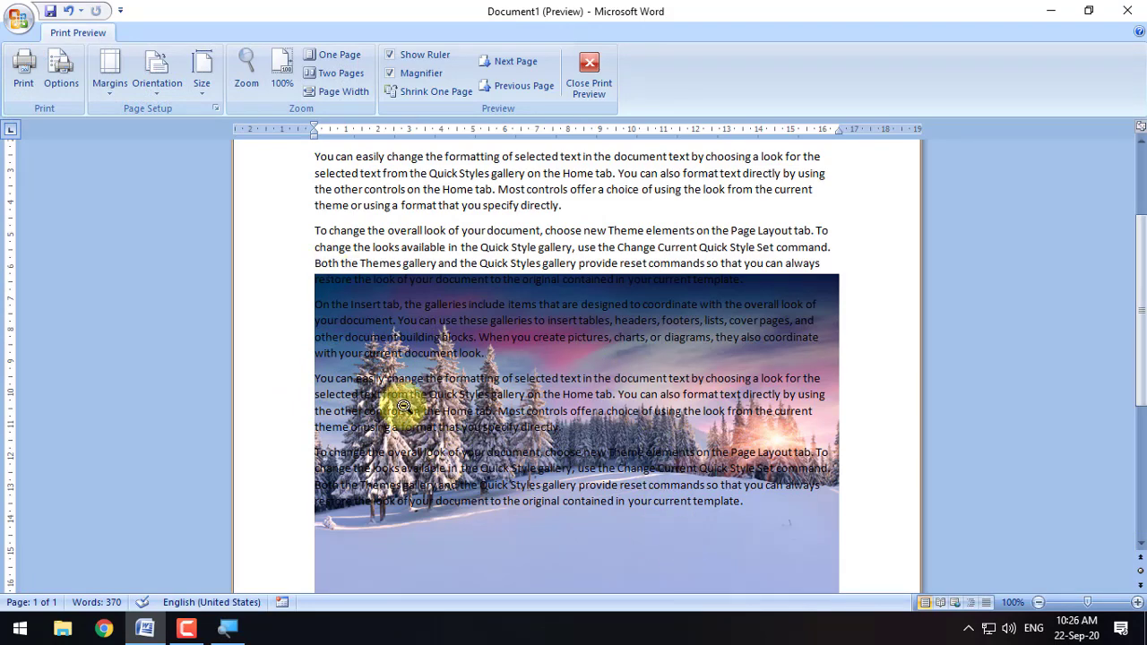
pyautogui.scroll(-3, 391, 410)
pyautogui.scroll(2, 407, 403)
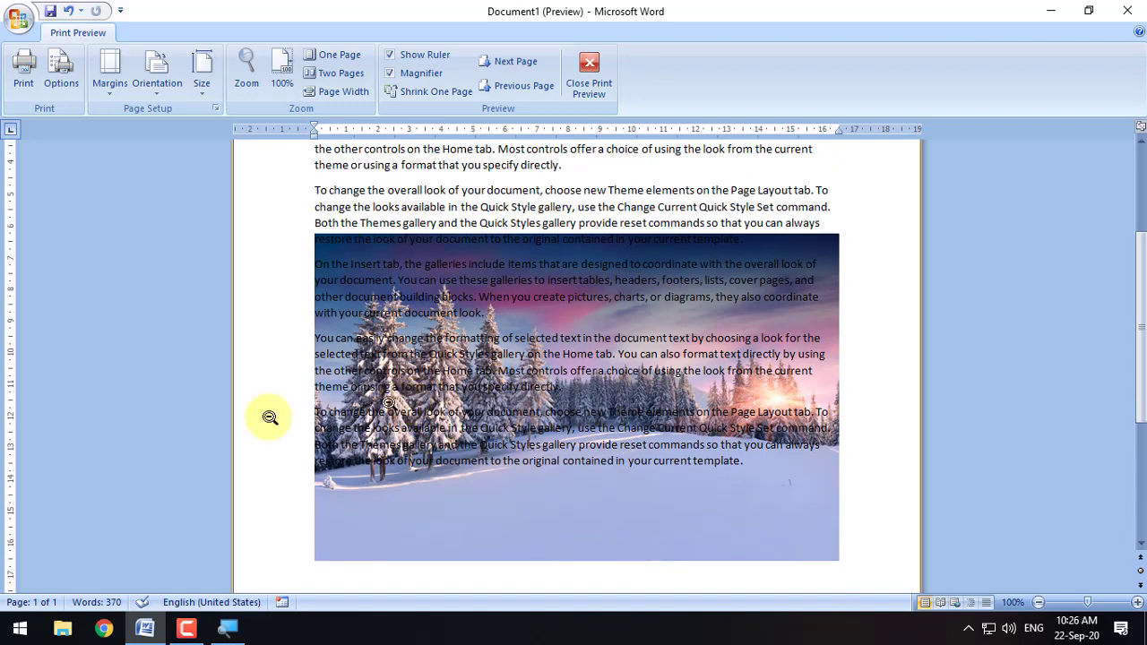
pyautogui.click(588, 78)
# Set the picture watermark's scale to 100% and check its coverage across the whole page
pyautogui.scroll(8, 499, 229)
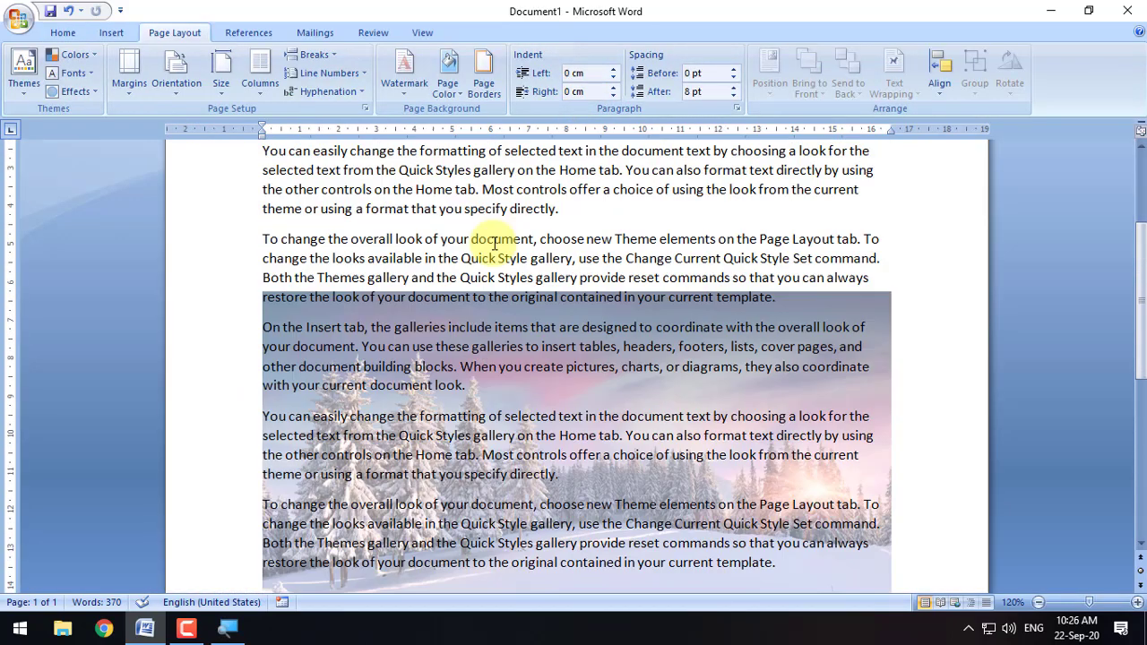
pyautogui.scroll(-2, 439, 157)
pyautogui.click(404, 89)
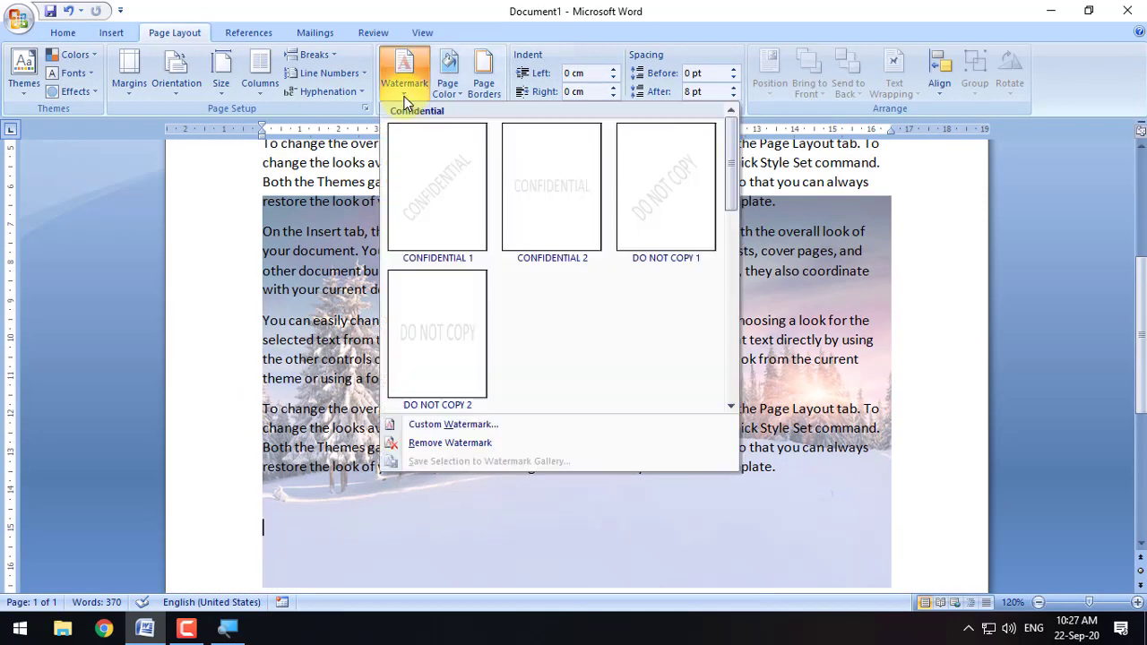
pyautogui.click(488, 424)
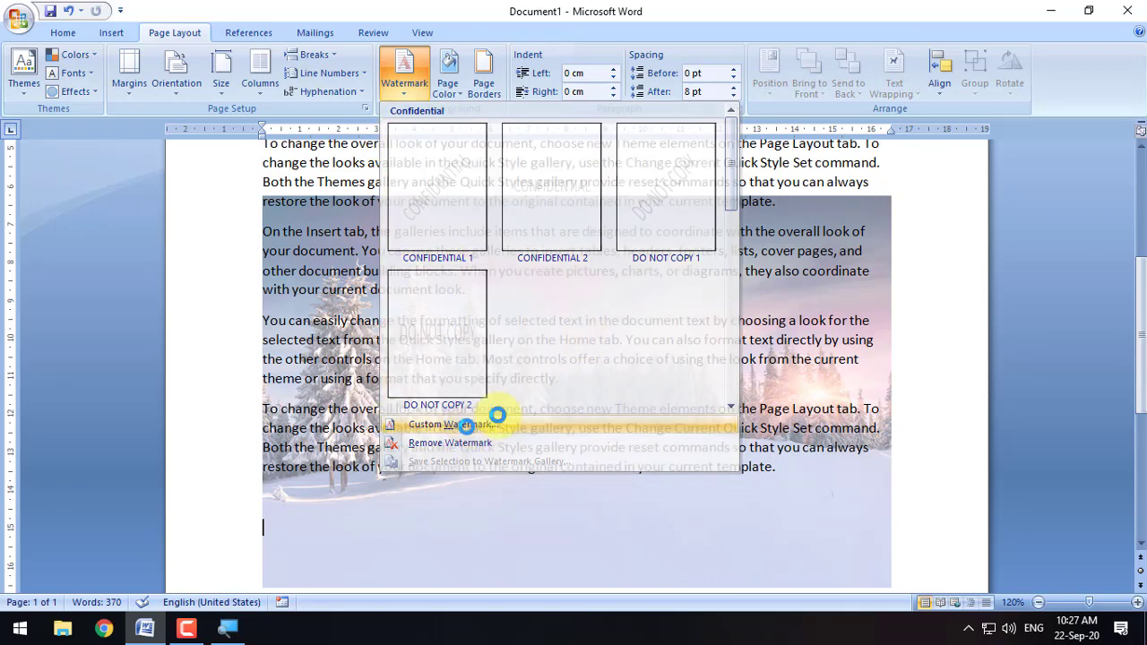
pyautogui.moveTo(490, 174); pyautogui.dragTo(639, 151)
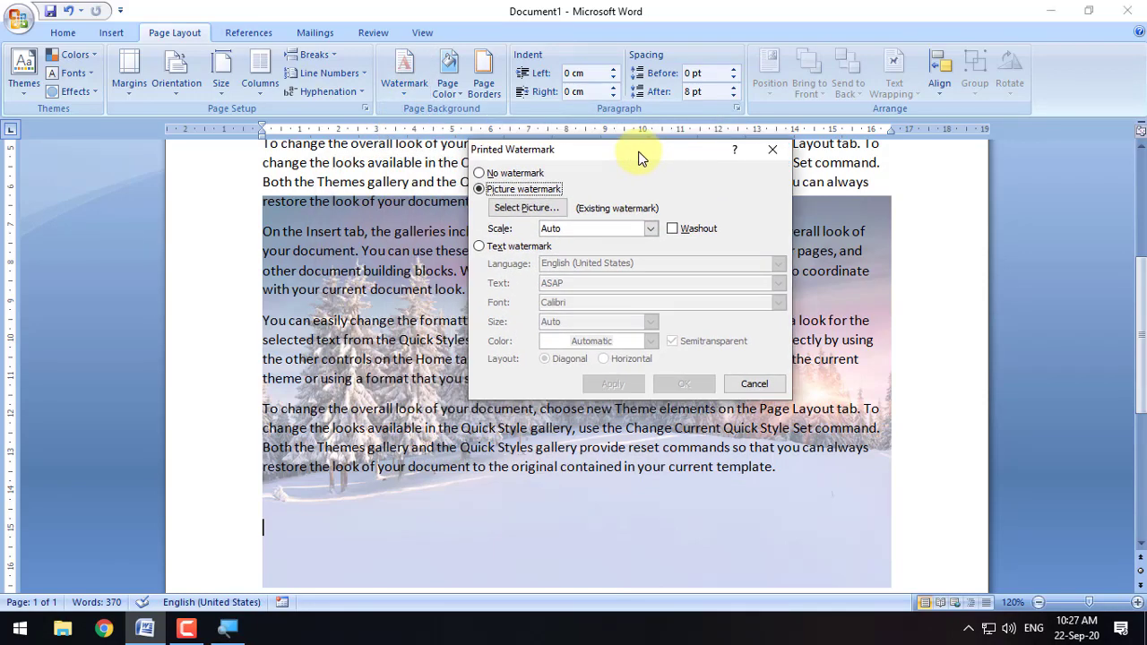
pyautogui.click(652, 231)
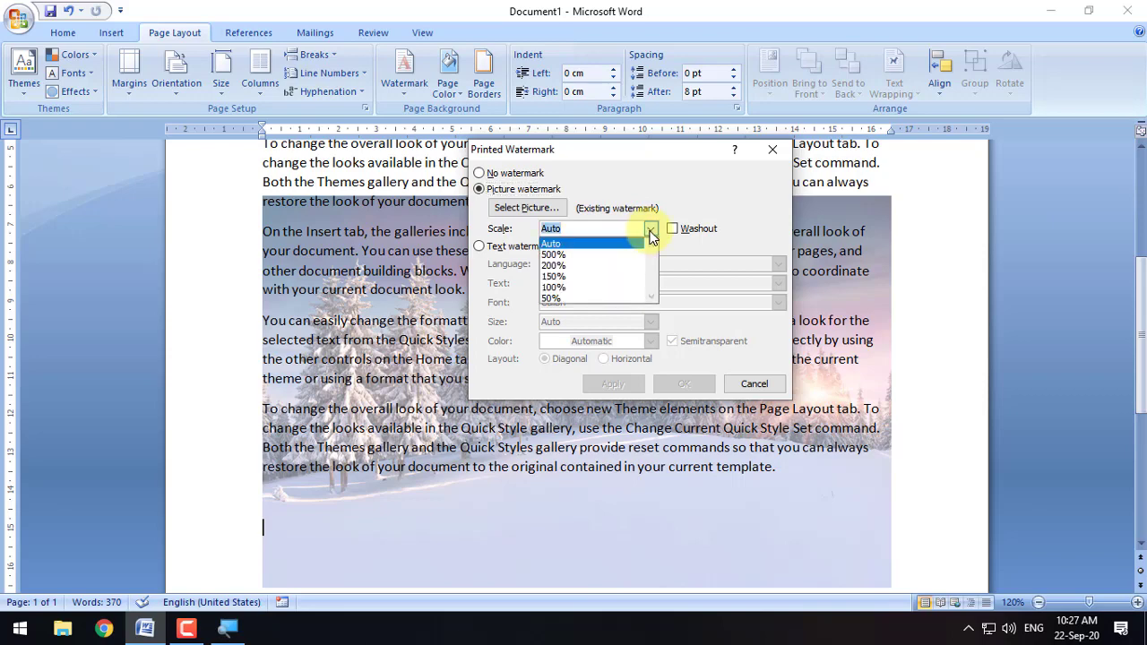
pyautogui.click(555, 288)
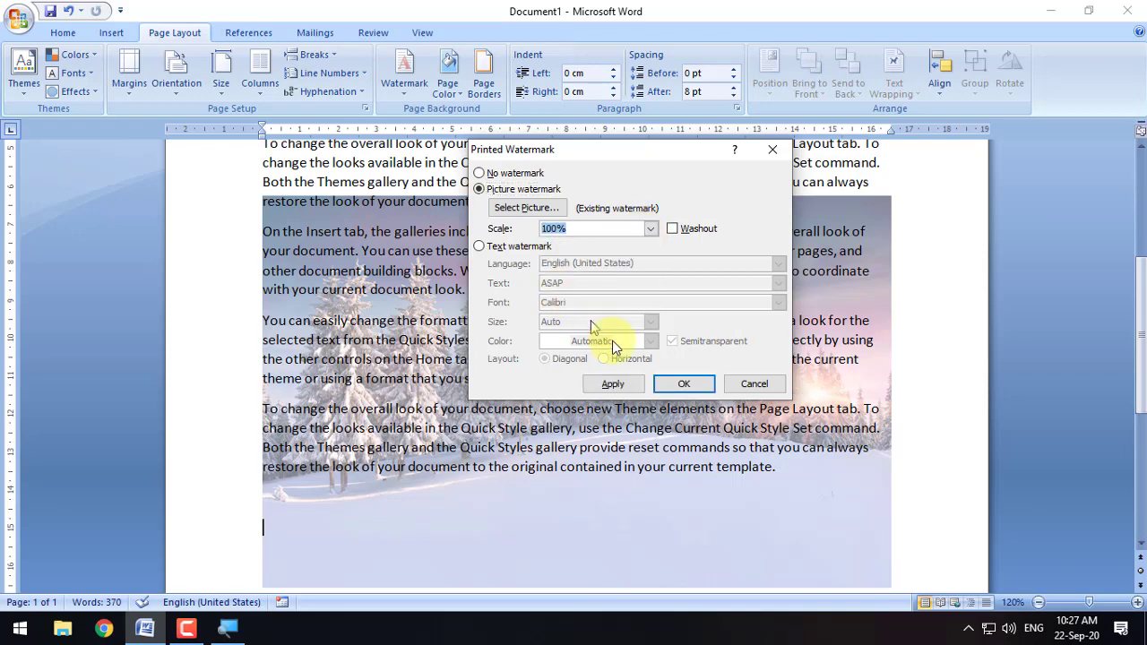
pyautogui.click(684, 384)
pyautogui.scroll(5, 645, 404)
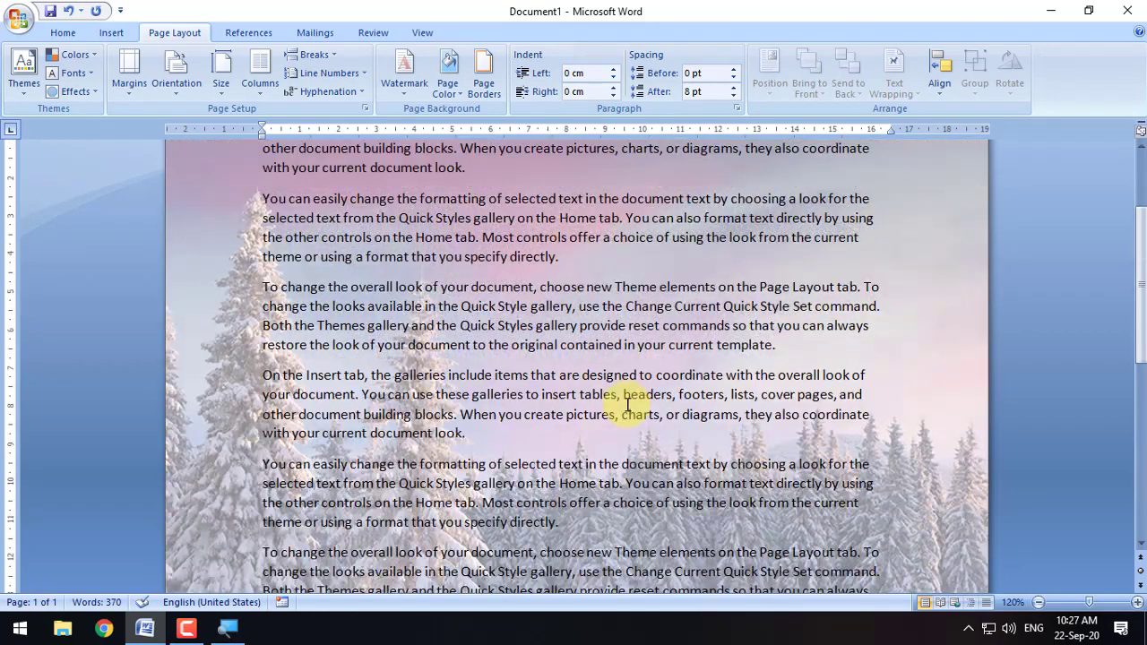
pyautogui.scroll(-8, 607, 410)
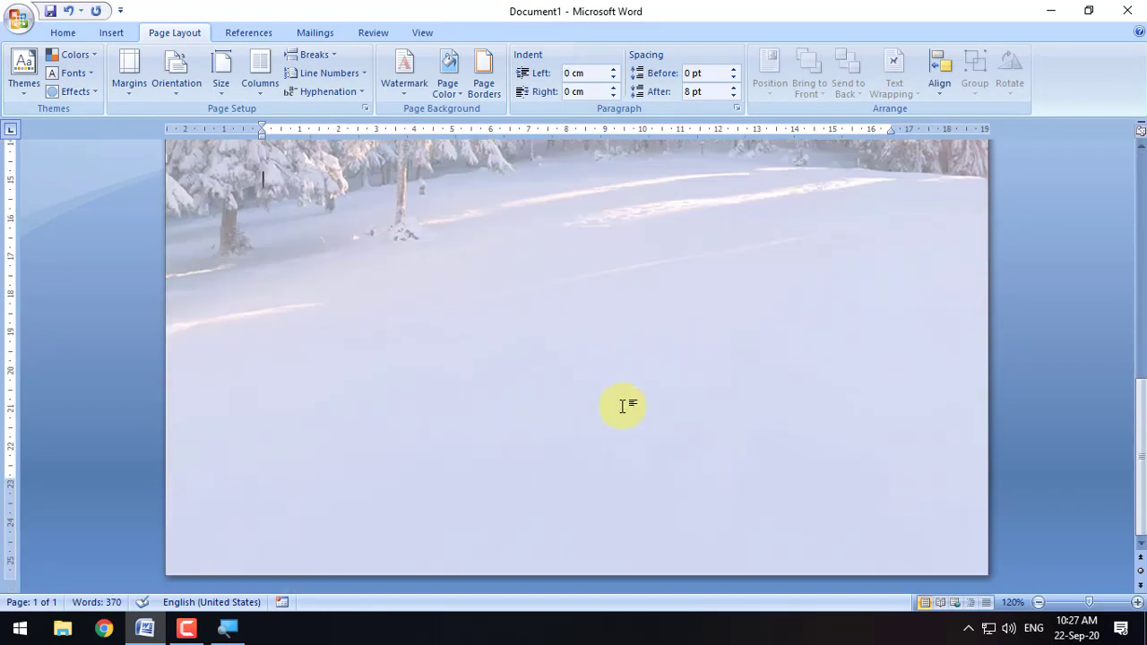
pyautogui.scroll(8, 623, 406)
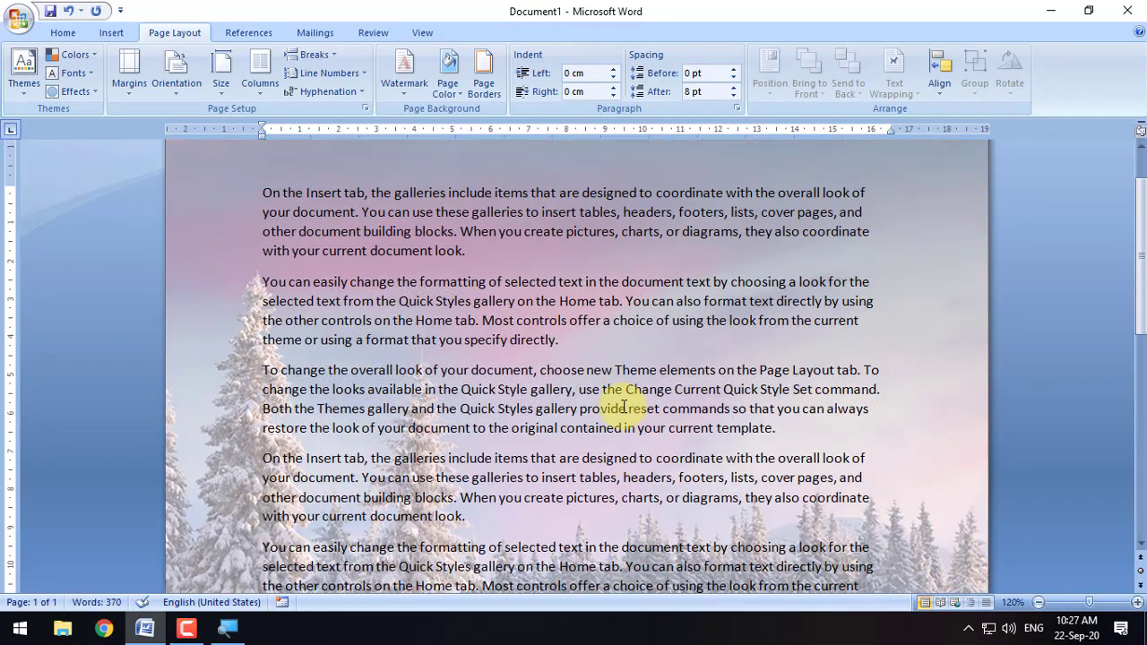
pyautogui.click(450, 93)
pyautogui.click(584, 7)
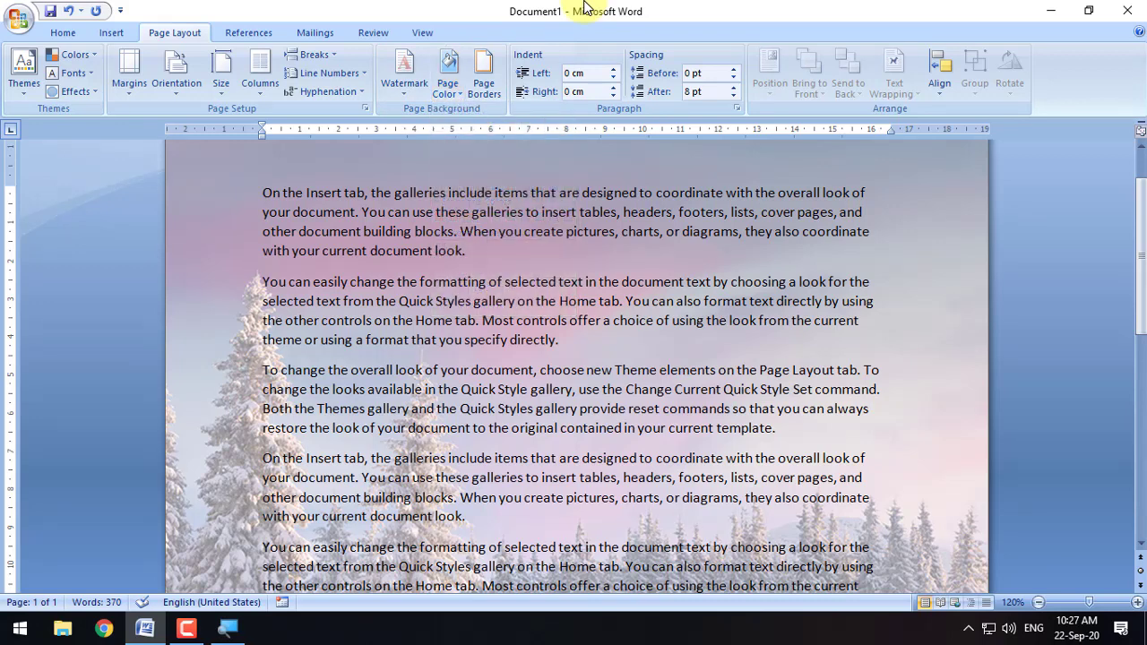
pyautogui.click(418, 95)
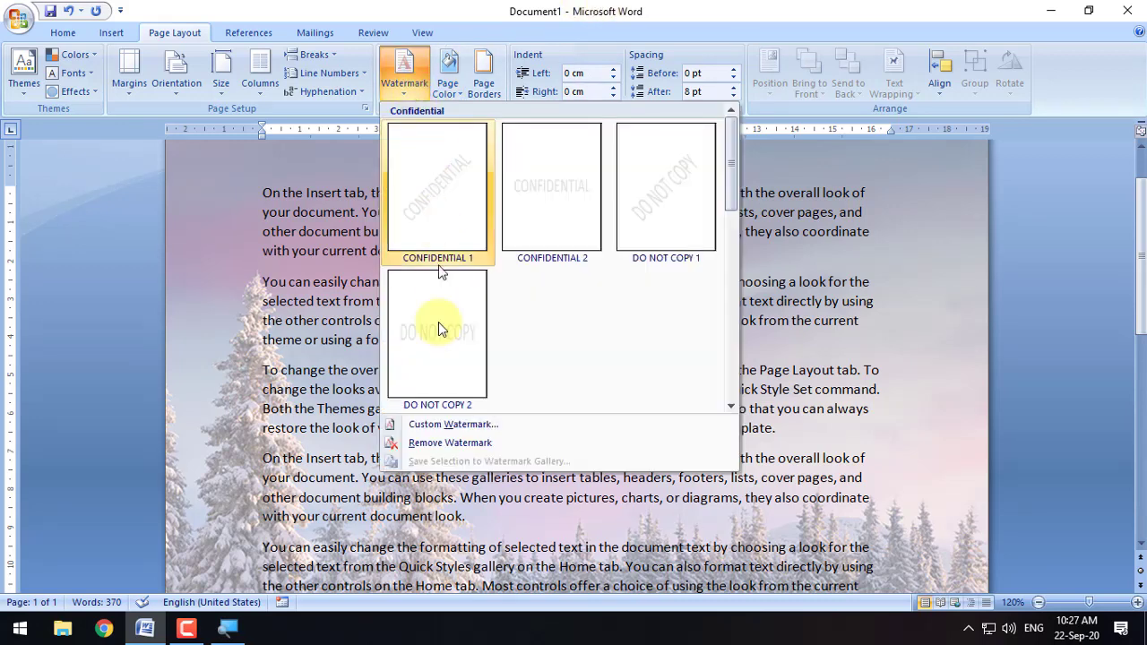
pyautogui.click(785, 355)
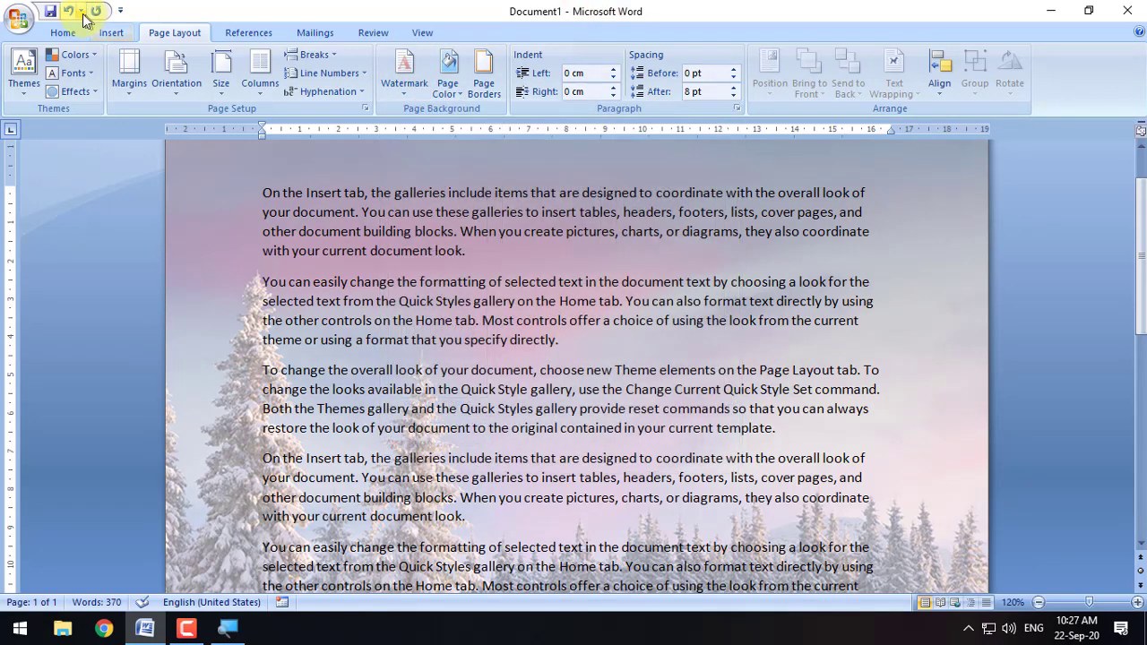
# Examine the 100% scale picture watermark up close in Print Preview, then return to the document
pyautogui.click(21, 17)
pyautogui.moveTo(84, 206)
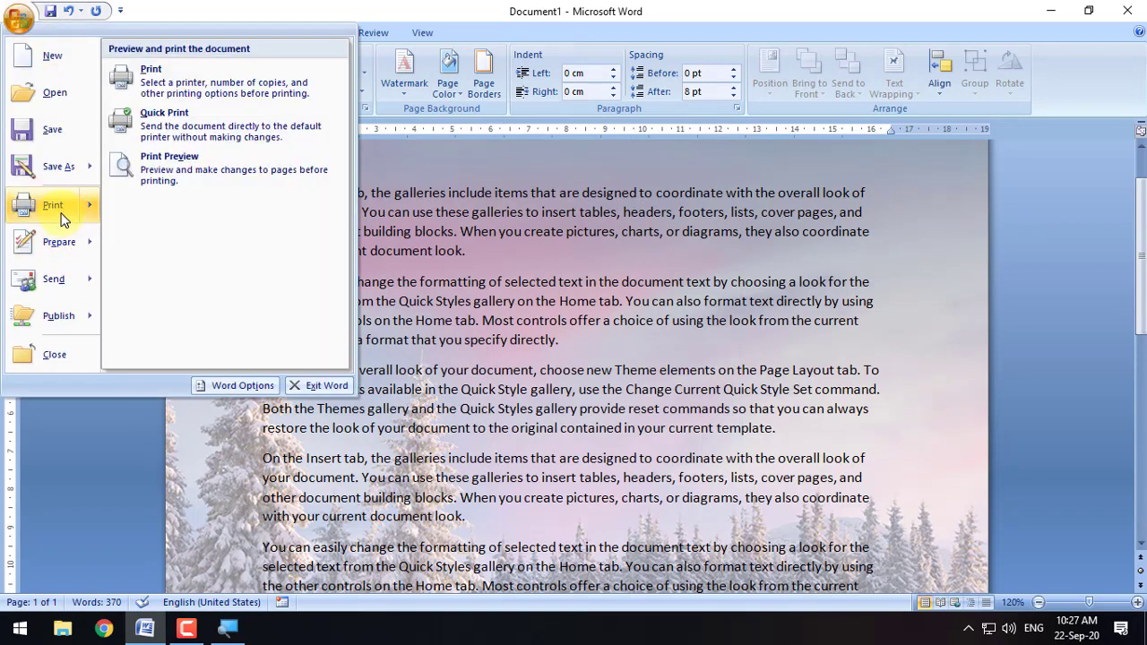
pyautogui.click(163, 183)
pyautogui.click(425, 312)
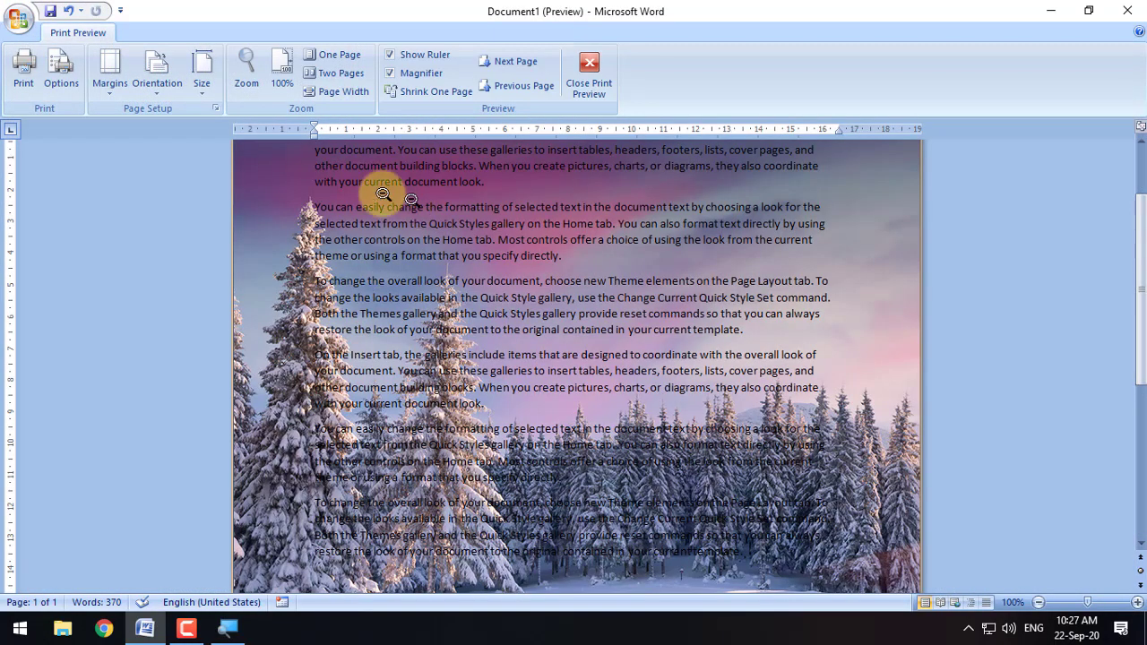
pyautogui.click(589, 72)
# Set the picture watermark's scale to 50% and check how it covers the page
pyautogui.scroll(10, 496, 313)
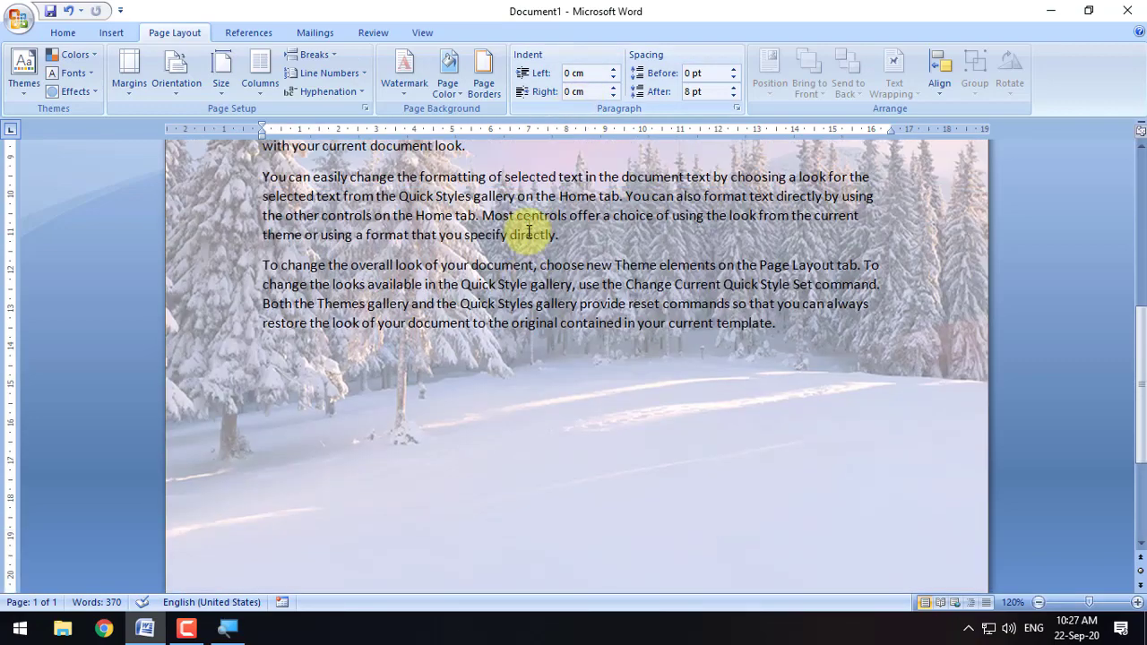
pyautogui.scroll(-3, 495, 313)
pyautogui.click(406, 102)
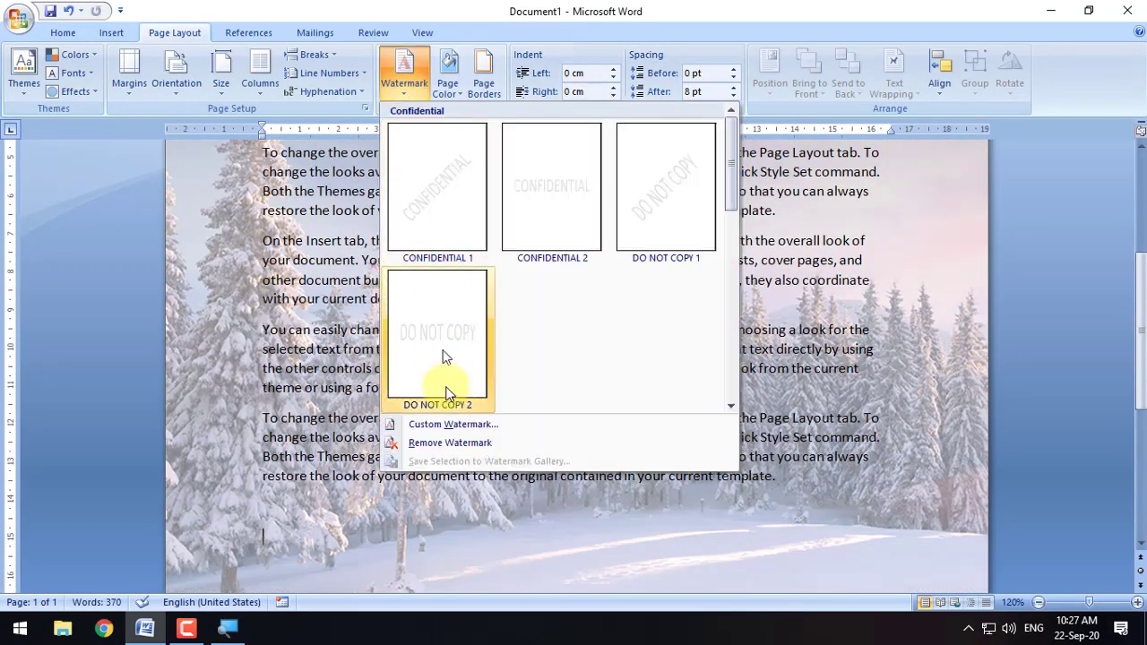
pyautogui.click(453, 425)
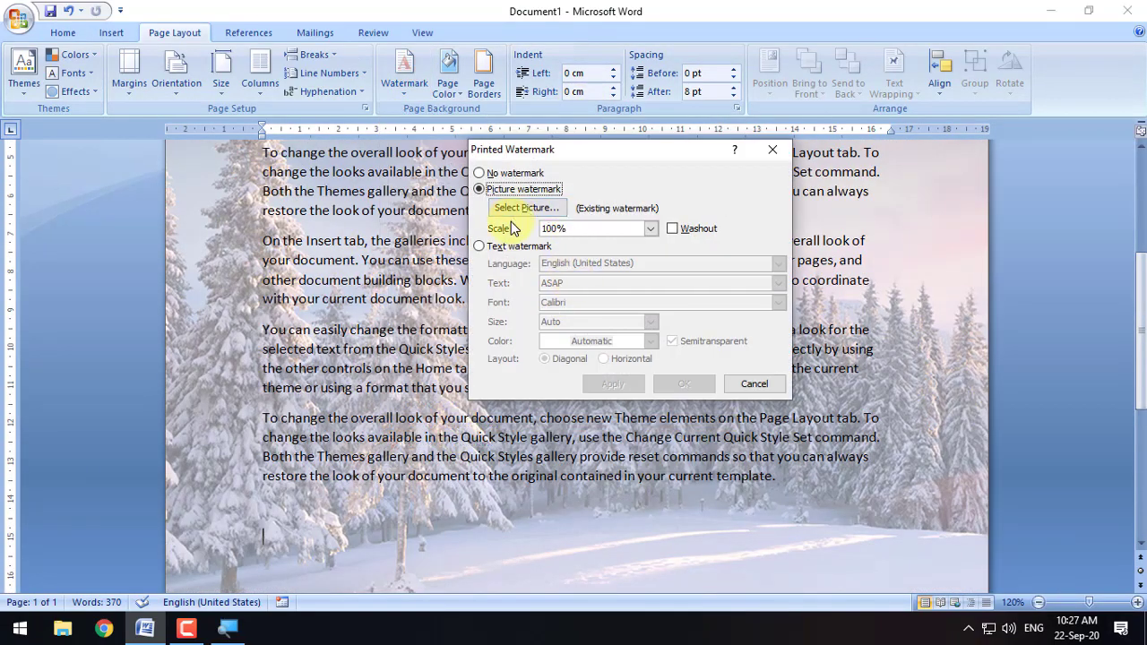
pyautogui.click(652, 230)
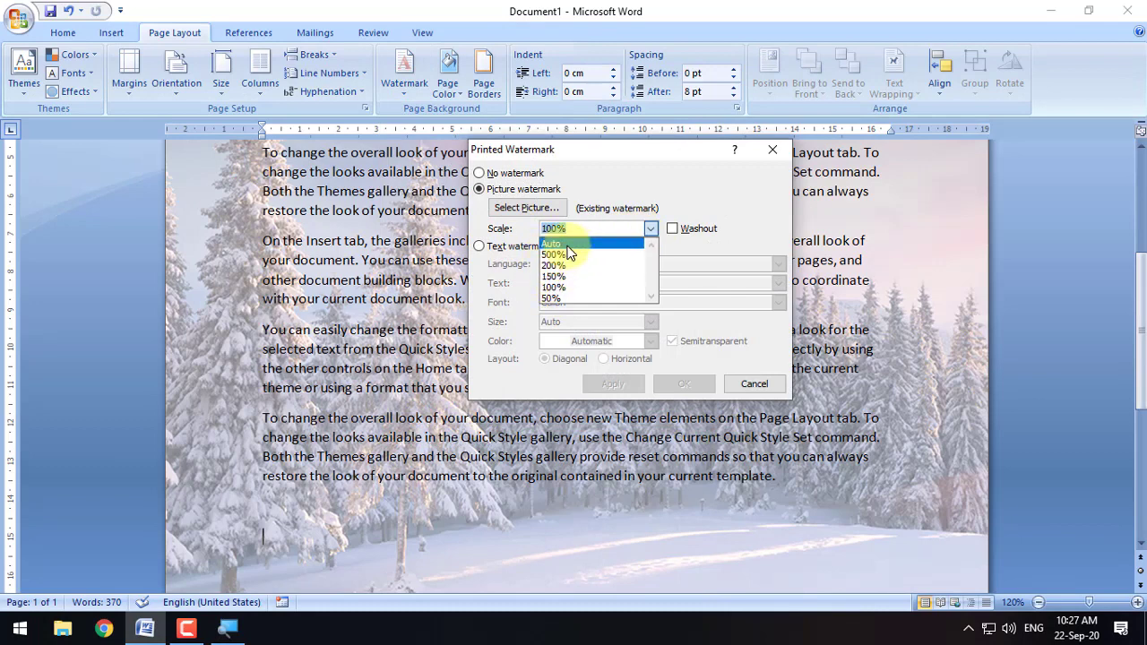
pyautogui.click(583, 246)
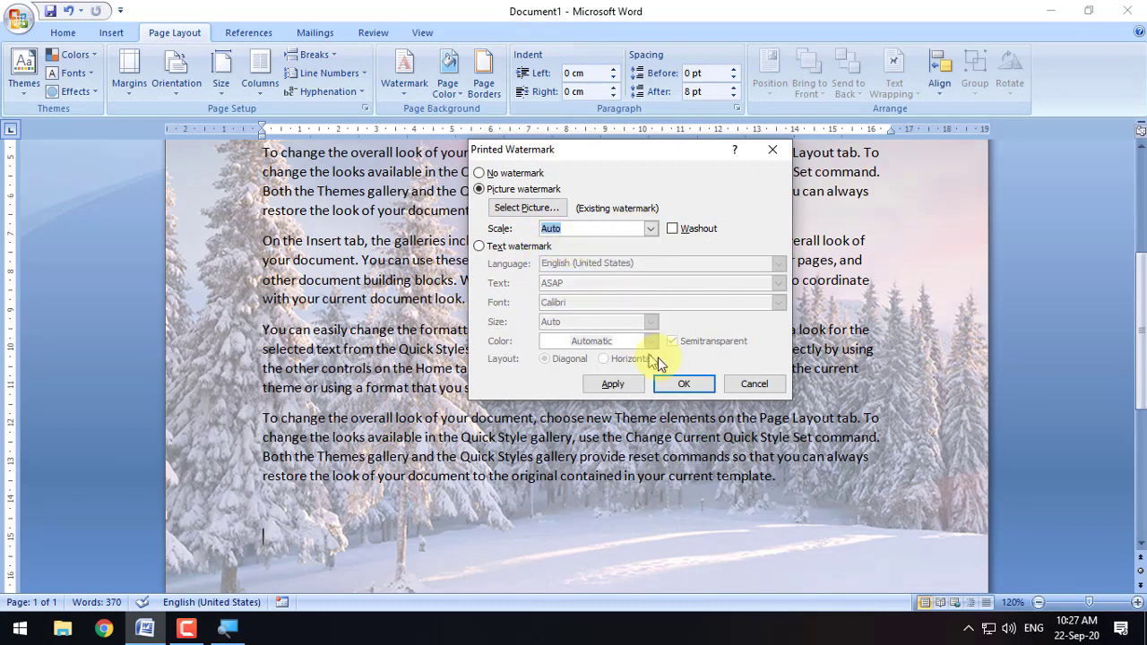
pyautogui.click(651, 234)
pyautogui.click(606, 299)
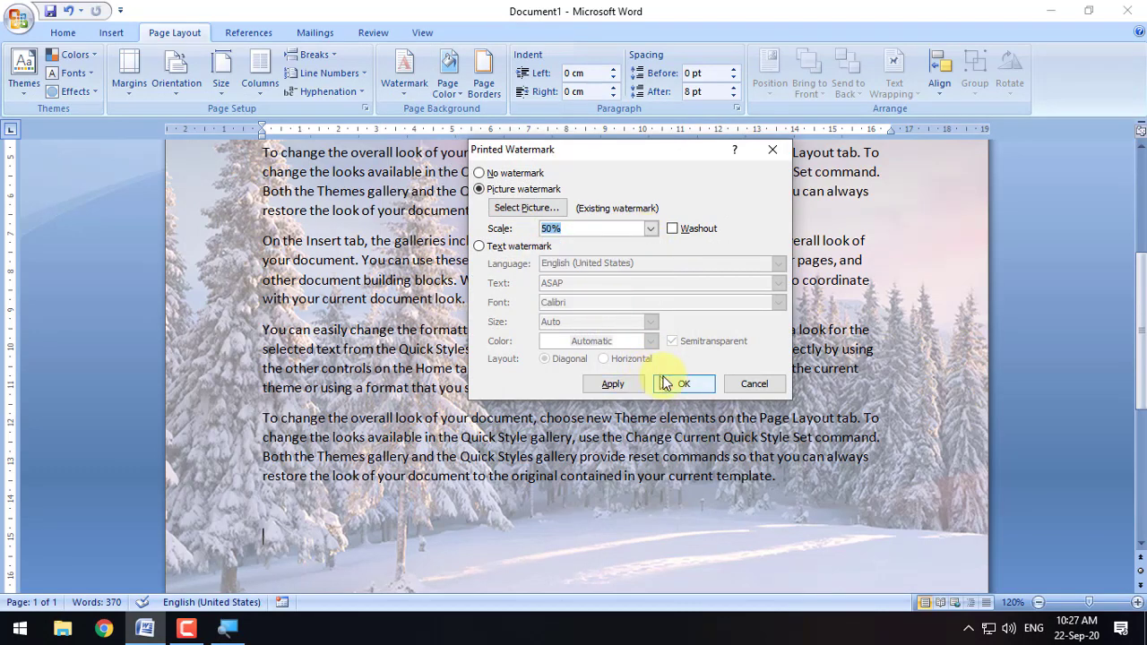
pyautogui.click(683, 384)
pyautogui.scroll(-3, 487, 391)
pyautogui.scroll(5, 454, 398)
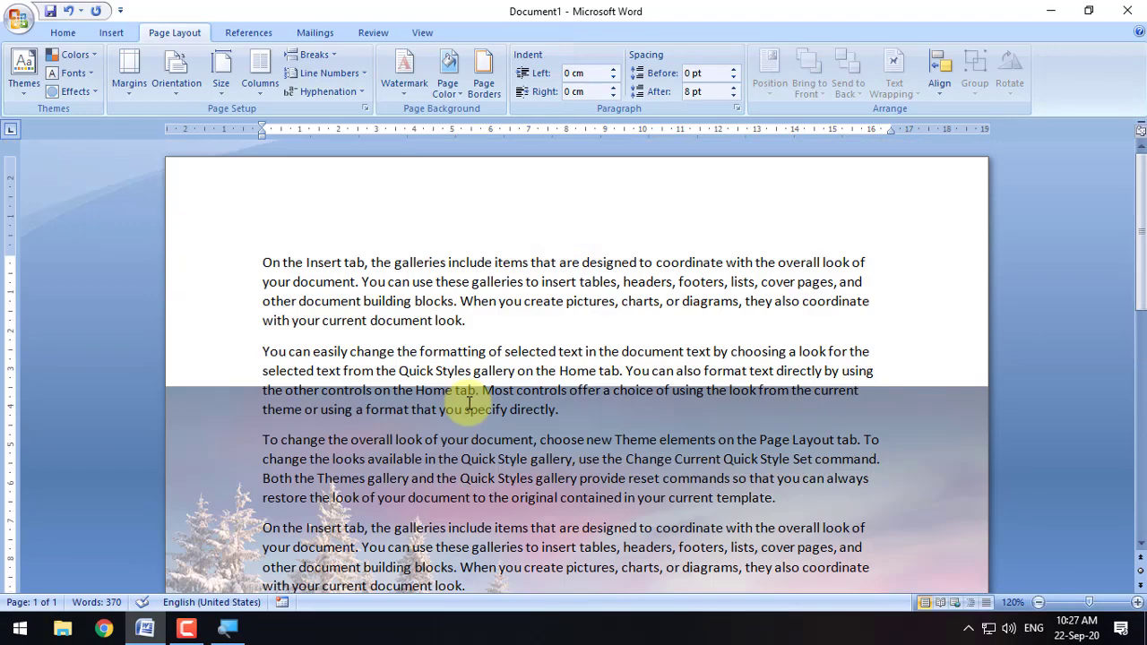
pyautogui.scroll(-1, 467, 398)
pyautogui.scroll(-1, 466, 398)
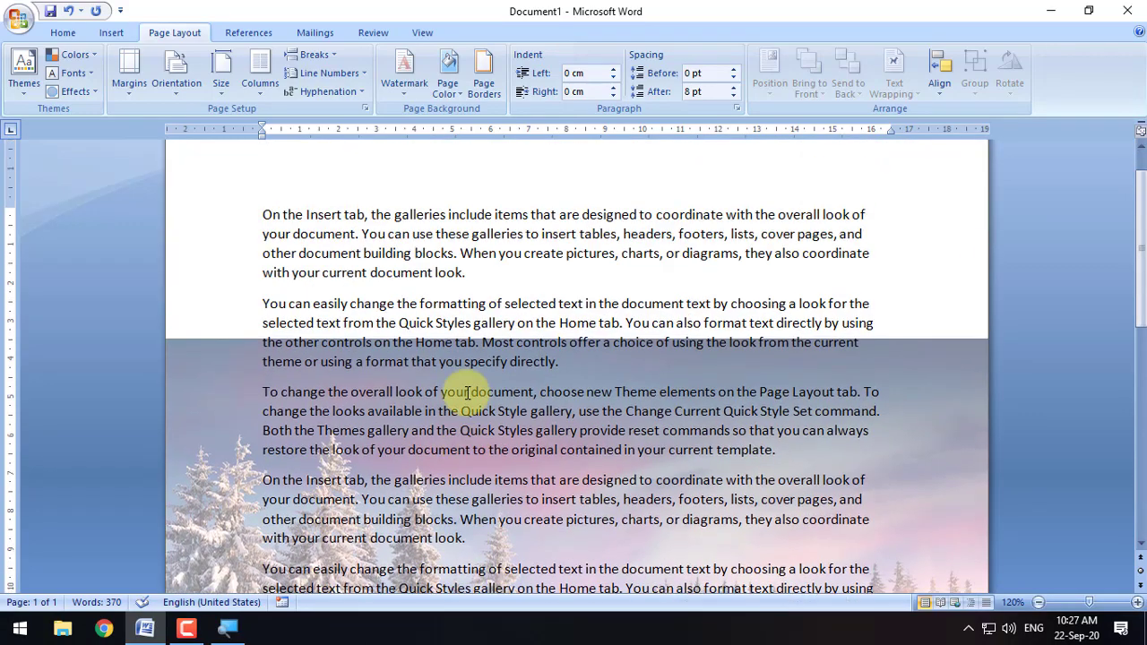
# Set the picture watermark's scale to Auto and check how it covers the page
pyautogui.click(402, 73)
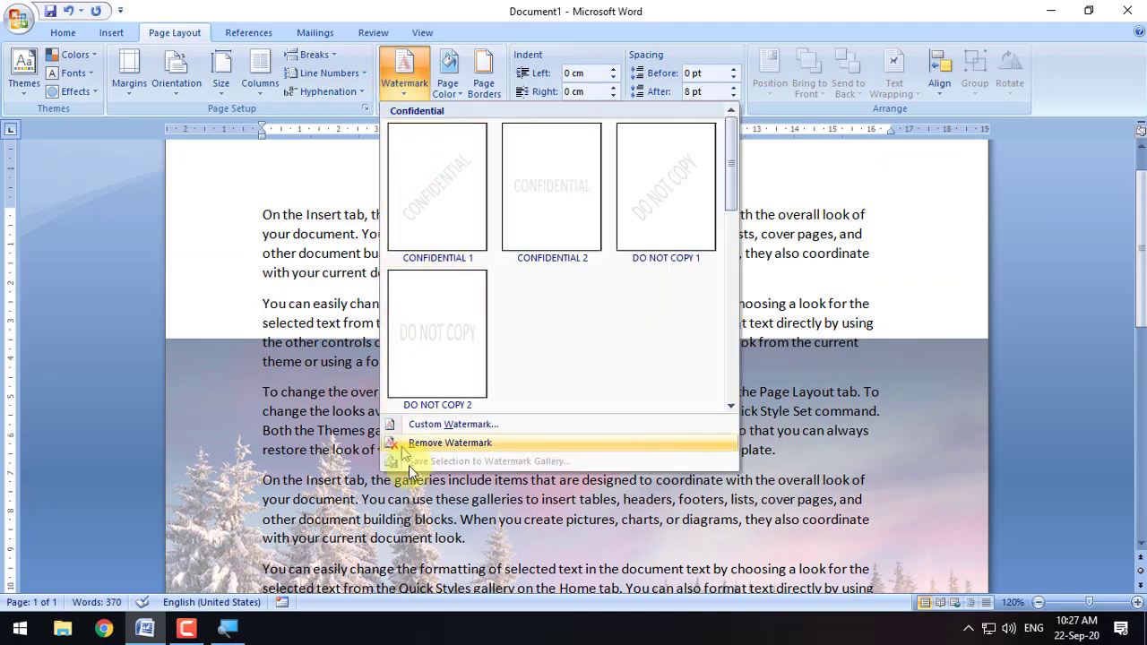
pyautogui.click(444, 426)
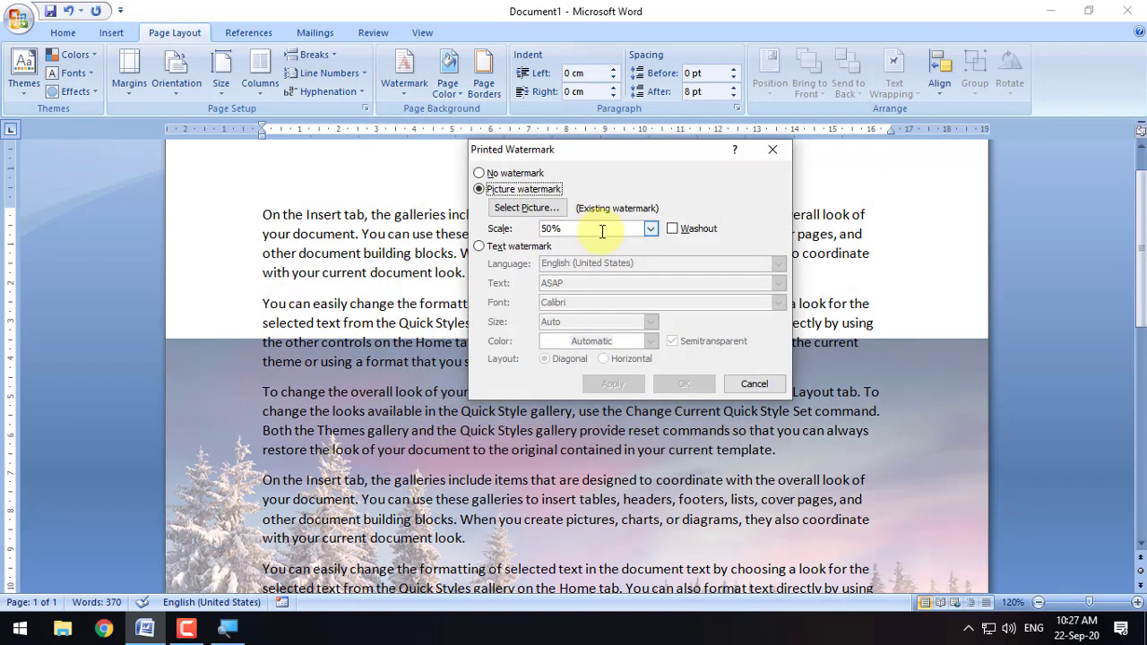
pyautogui.click(649, 227)
pyautogui.click(583, 242)
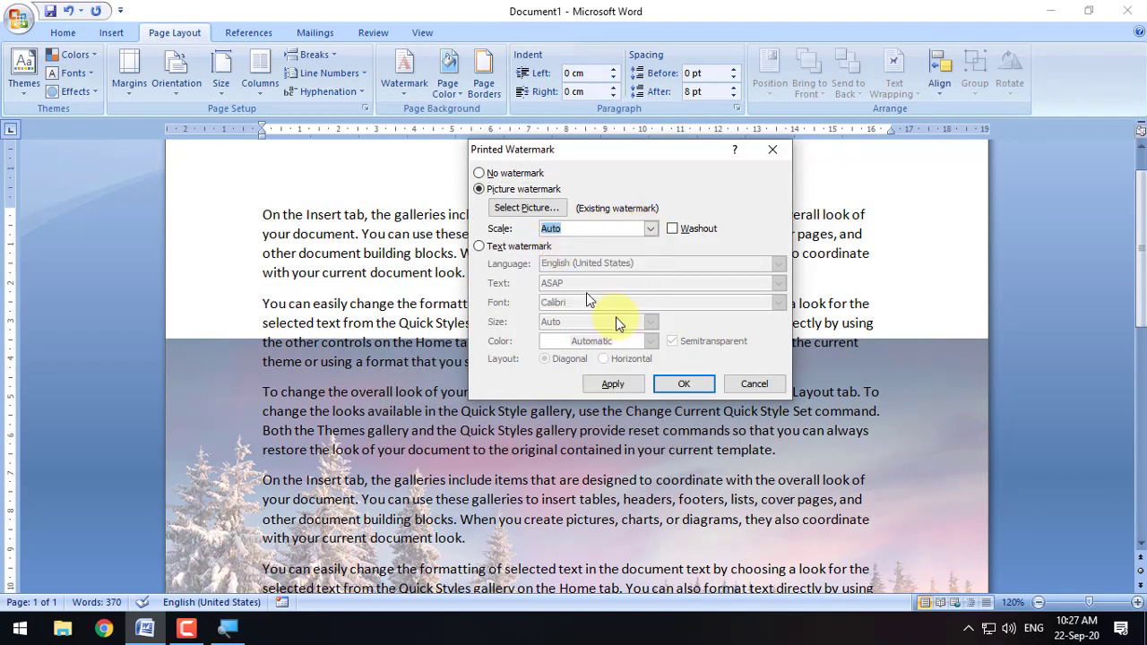
pyautogui.click(678, 383)
pyautogui.scroll(-3, 704, 377)
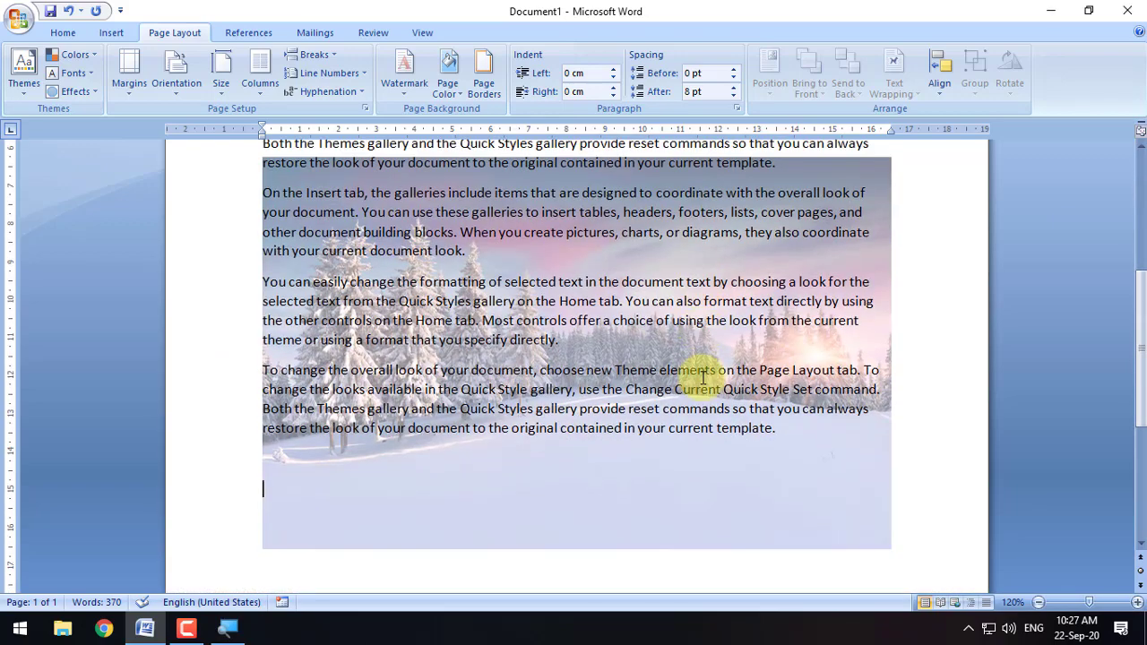
pyautogui.scroll(4, 703, 377)
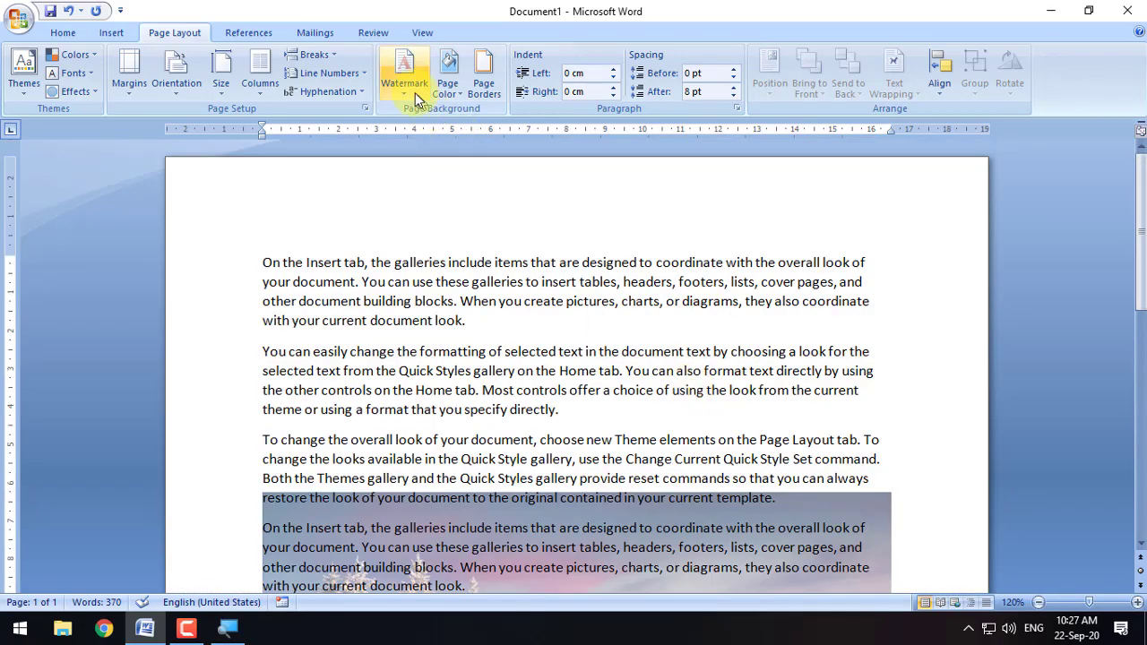
# Remove the picture watermark from the document and check the page
pyautogui.click(415, 92)
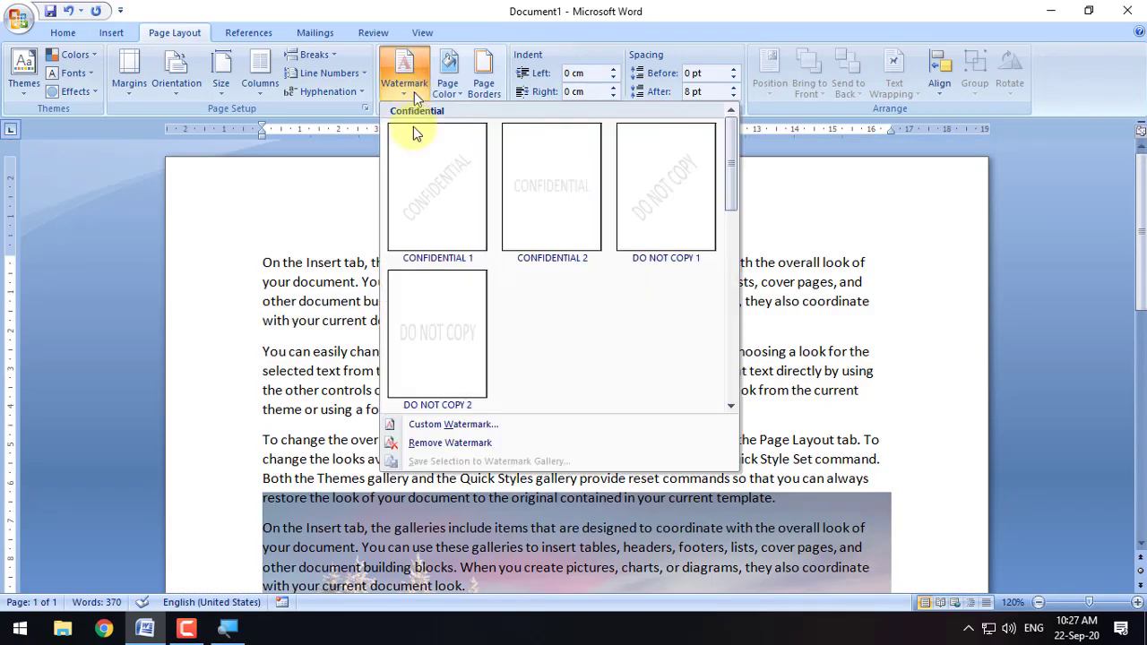
pyautogui.click(468, 441)
pyautogui.scroll(-3, 456, 438)
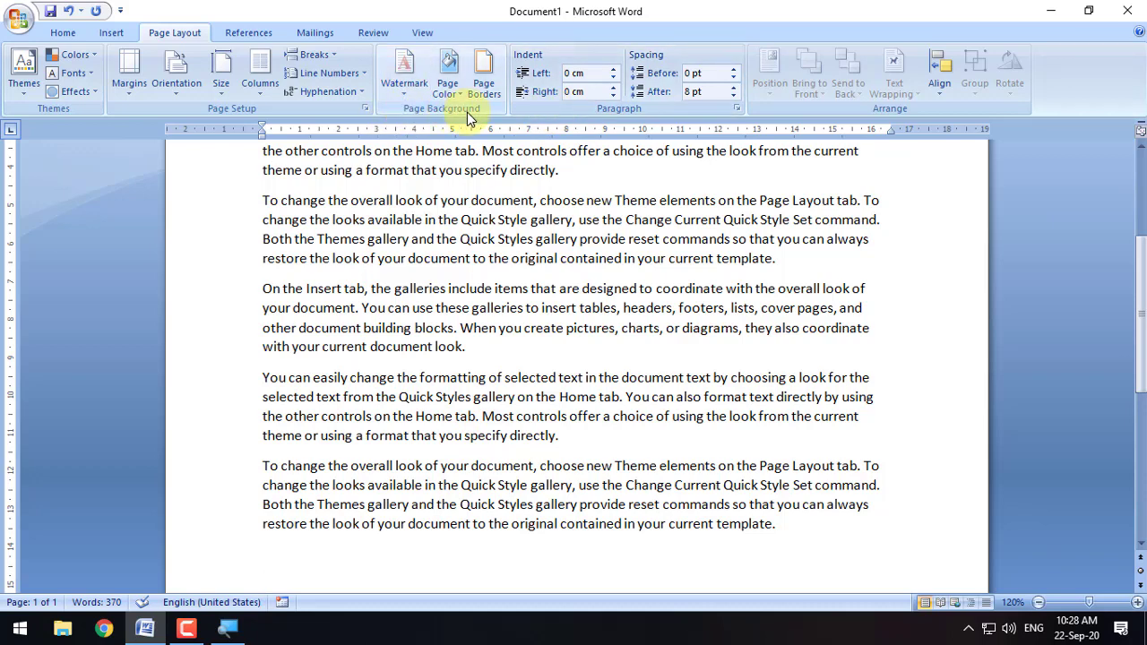
pyautogui.scroll(3, 402, 214)
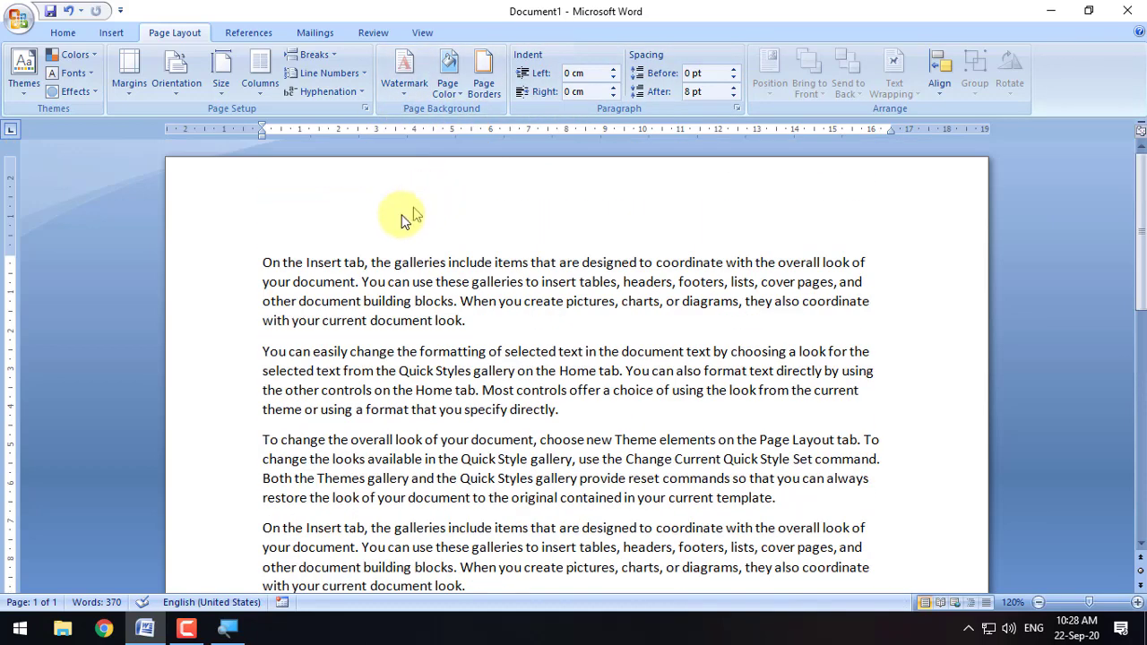
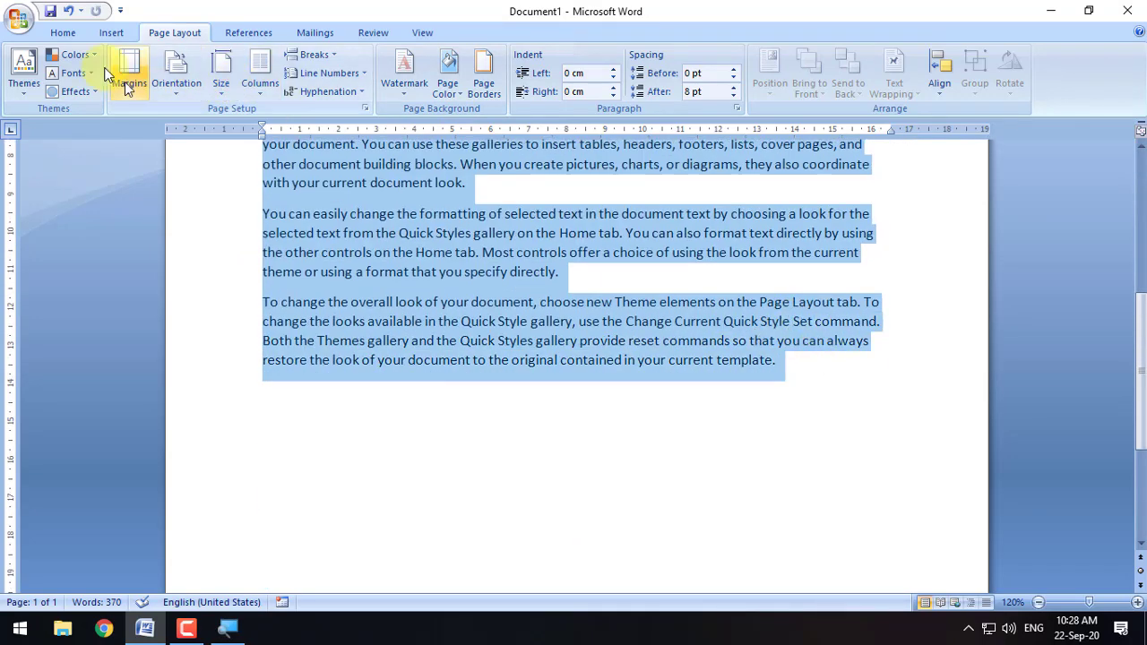
# Try All Borders on the document's entire text, then undo the borders and clear the selection
pyautogui.click(65, 32)
pyautogui.click(519, 86)
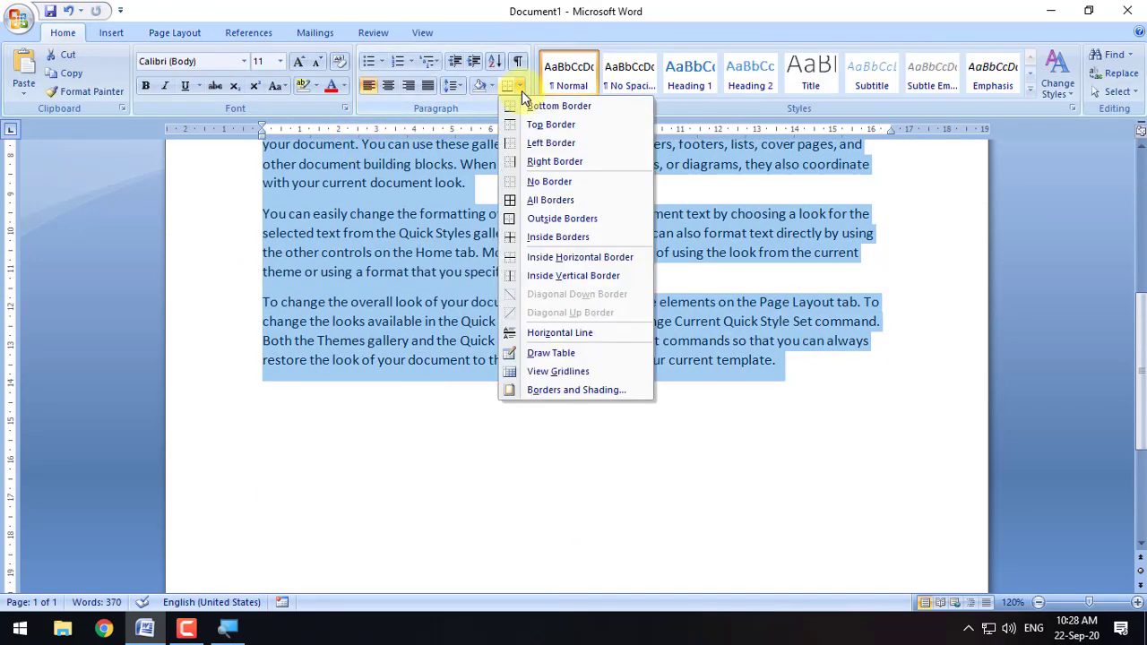
pyautogui.click(565, 199)
pyautogui.scroll(-2, 690, 367)
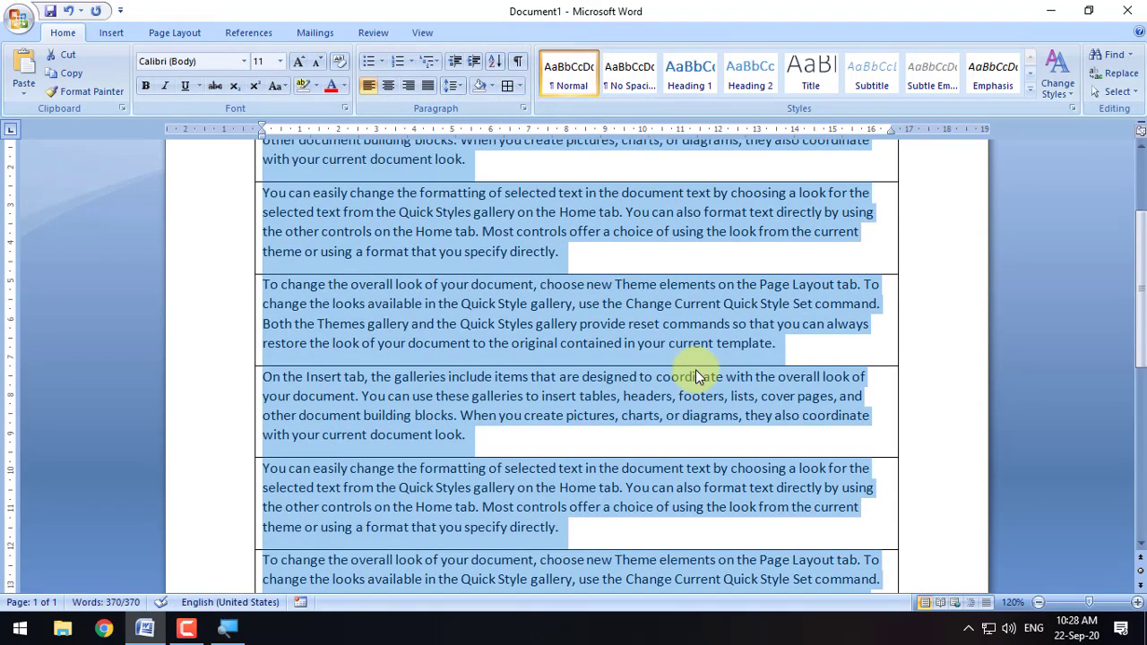
pyautogui.click(698, 259)
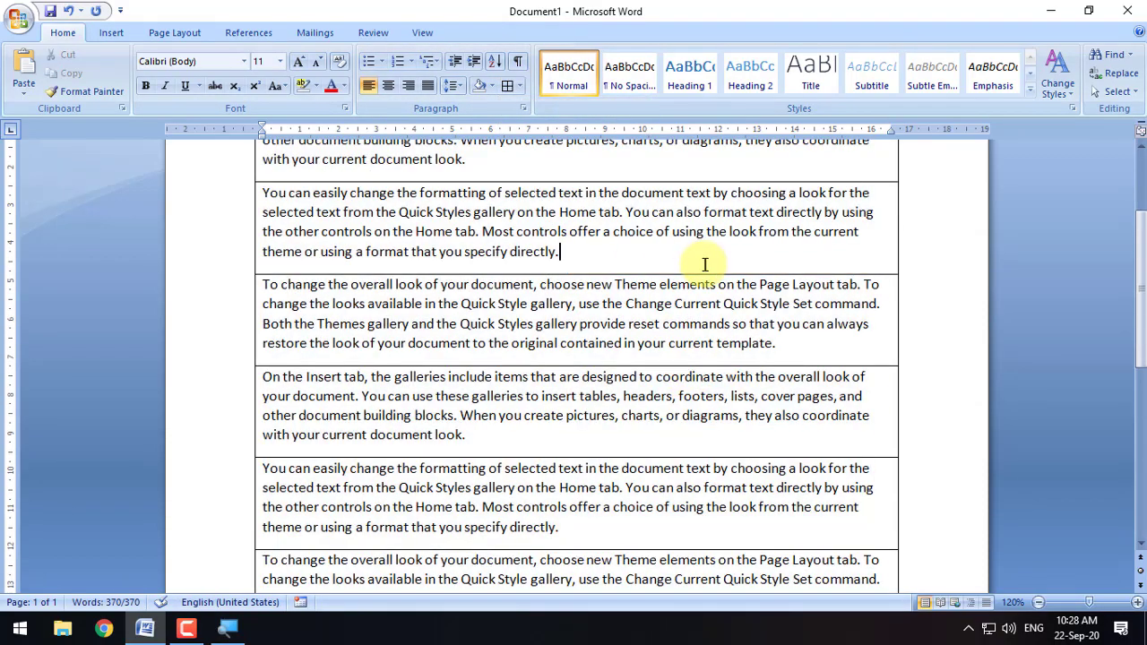
pyautogui.hotkey('ctrl', 'z')
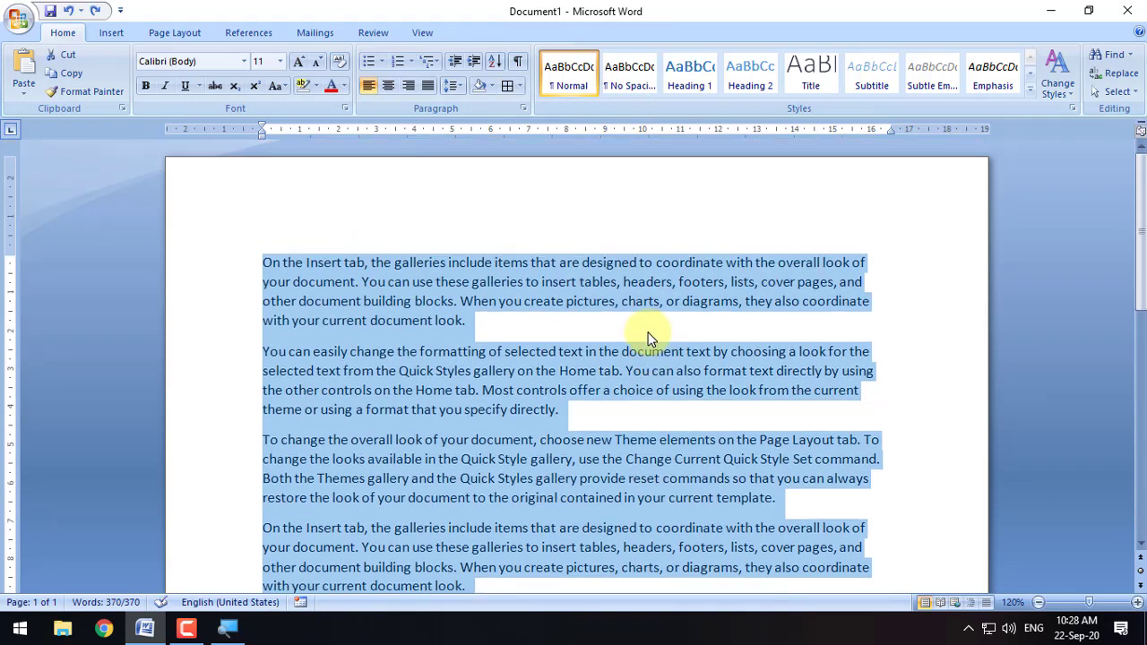
pyautogui.click(878, 359)
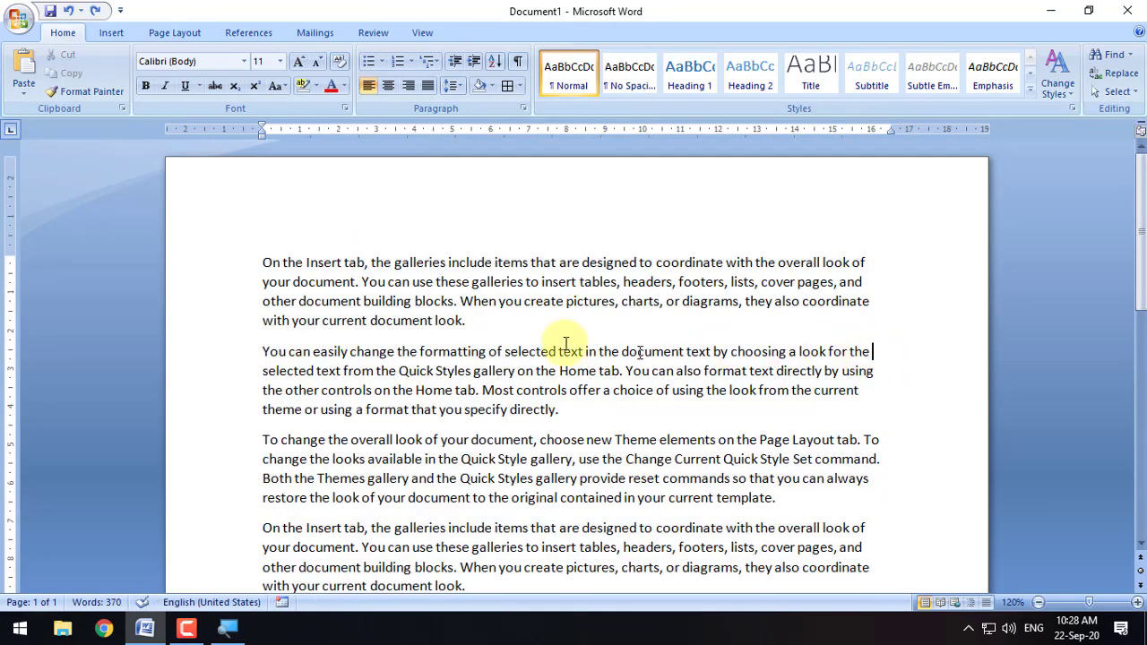
# Insert page breaks before the third and fifth paragraphs to spread the text over three pages
pyautogui.scroll(-3, 410, 364)
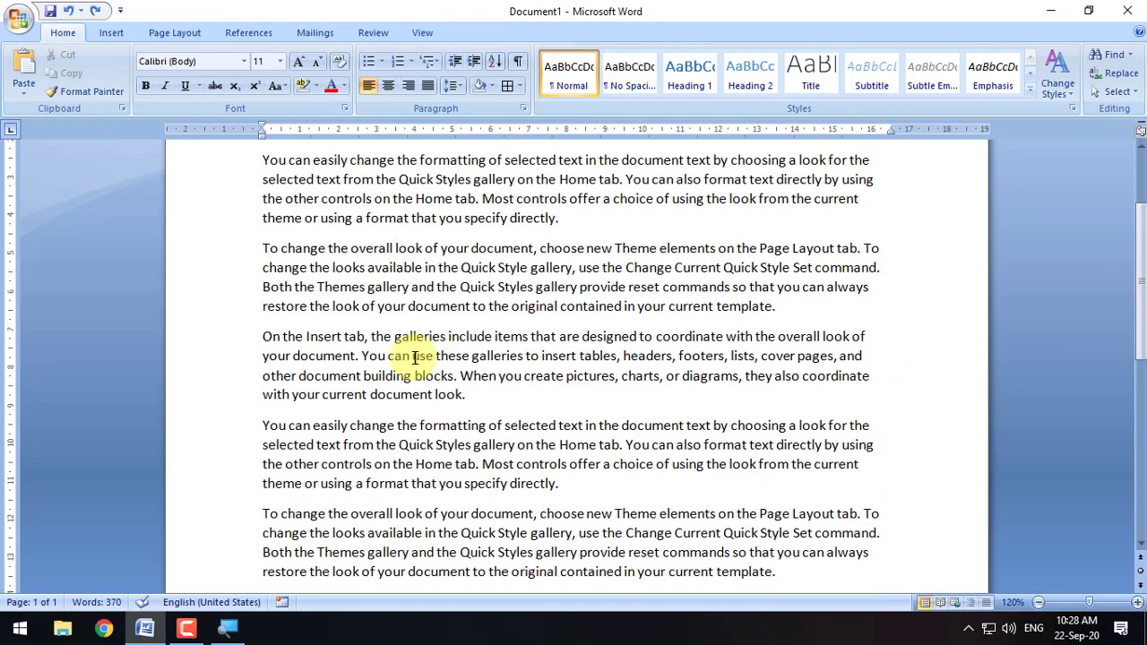
pyautogui.click(261, 248)
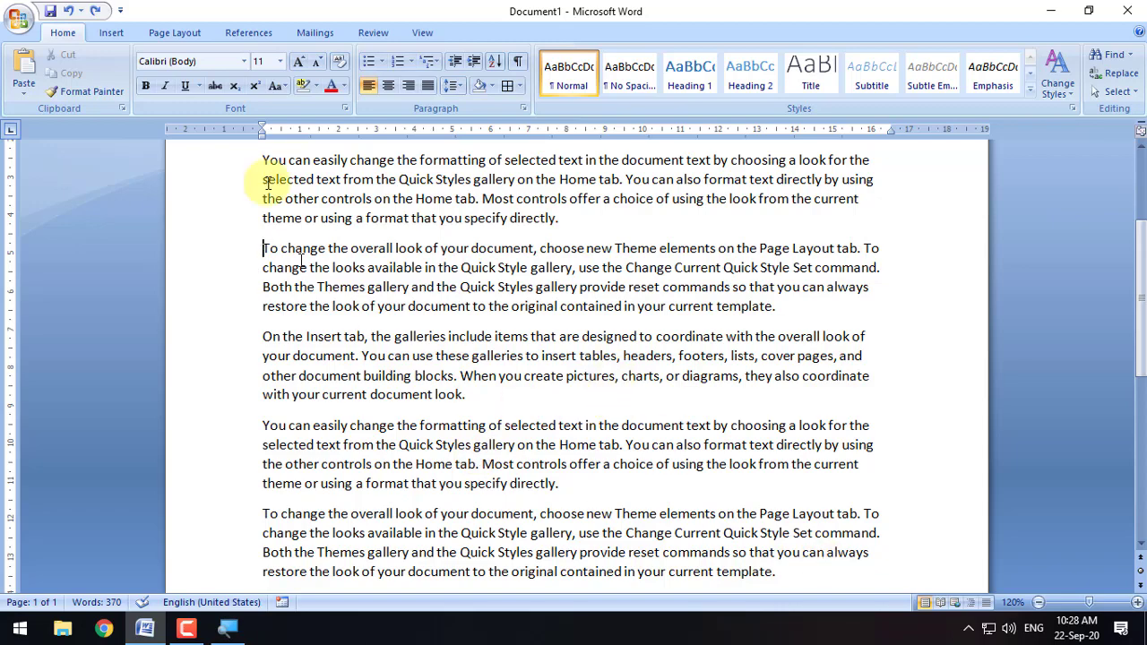
pyautogui.click(111, 33)
pyautogui.click(94, 76)
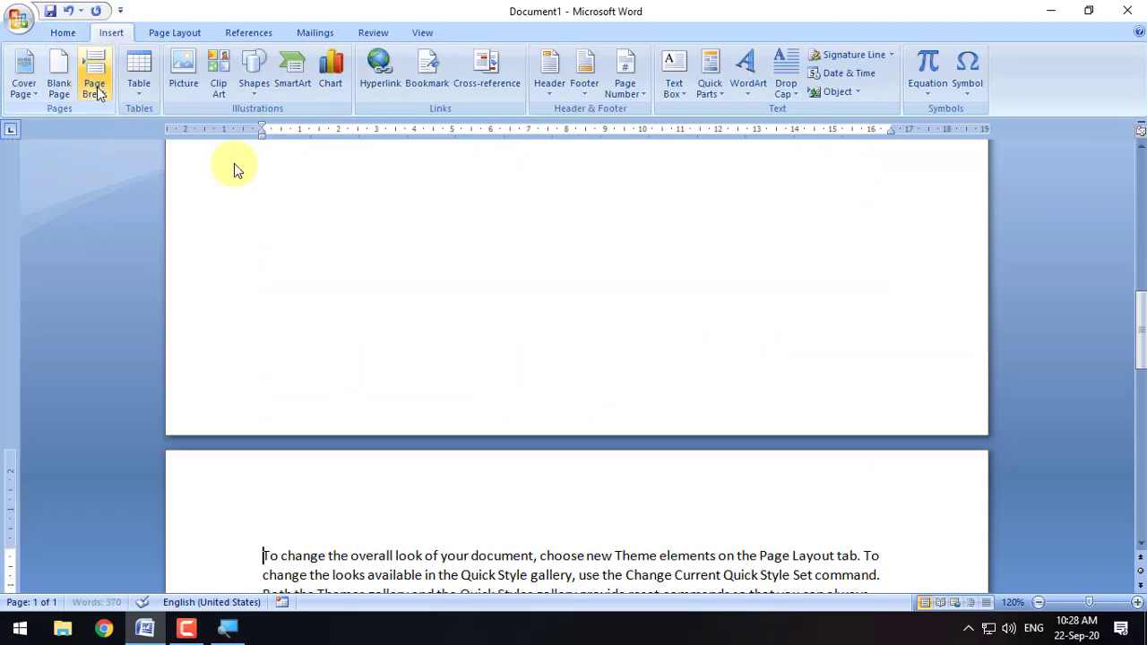
pyautogui.scroll(-6, 500, 346)
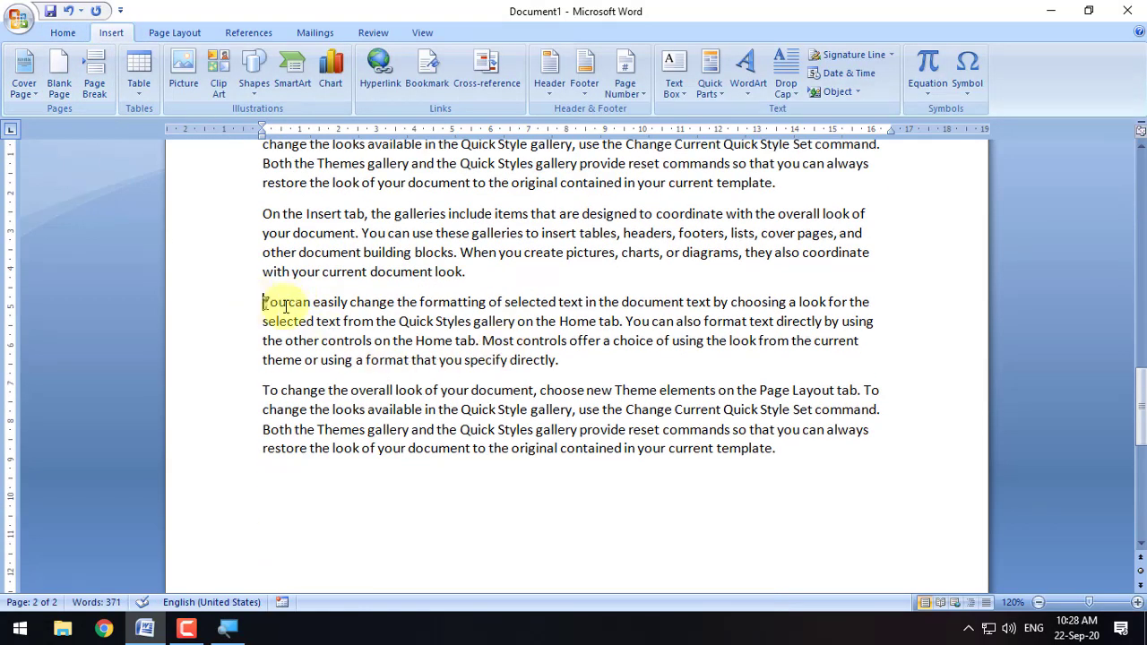
pyautogui.click(106, 89)
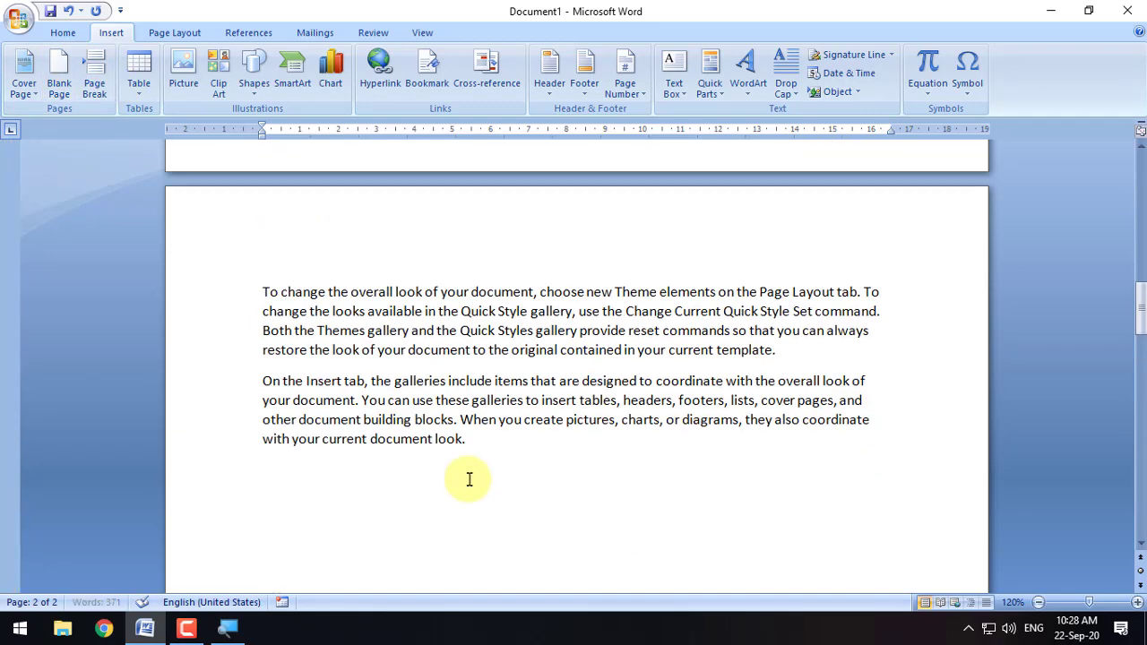
pyautogui.scroll(5, 466, 471)
pyautogui.scroll(3, 431, 538)
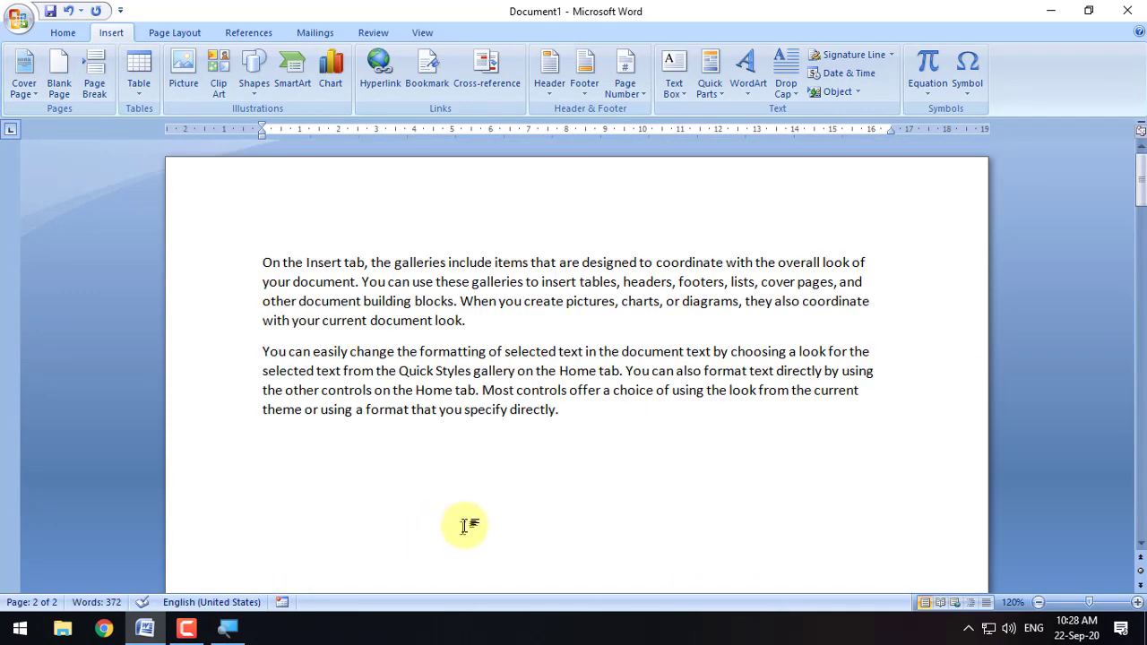
# Look over the Page Border settings in the Borders and Shading dialog, then close it without changes
pyautogui.click(605, 418)
pyautogui.click(180, 36)
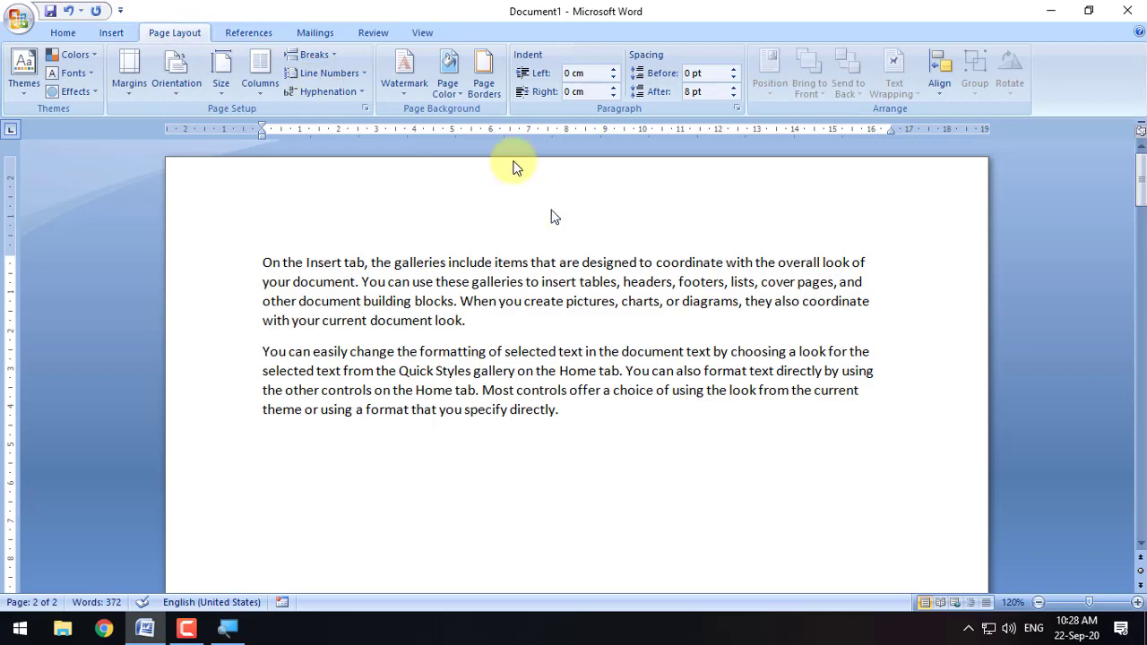
pyautogui.click(481, 79)
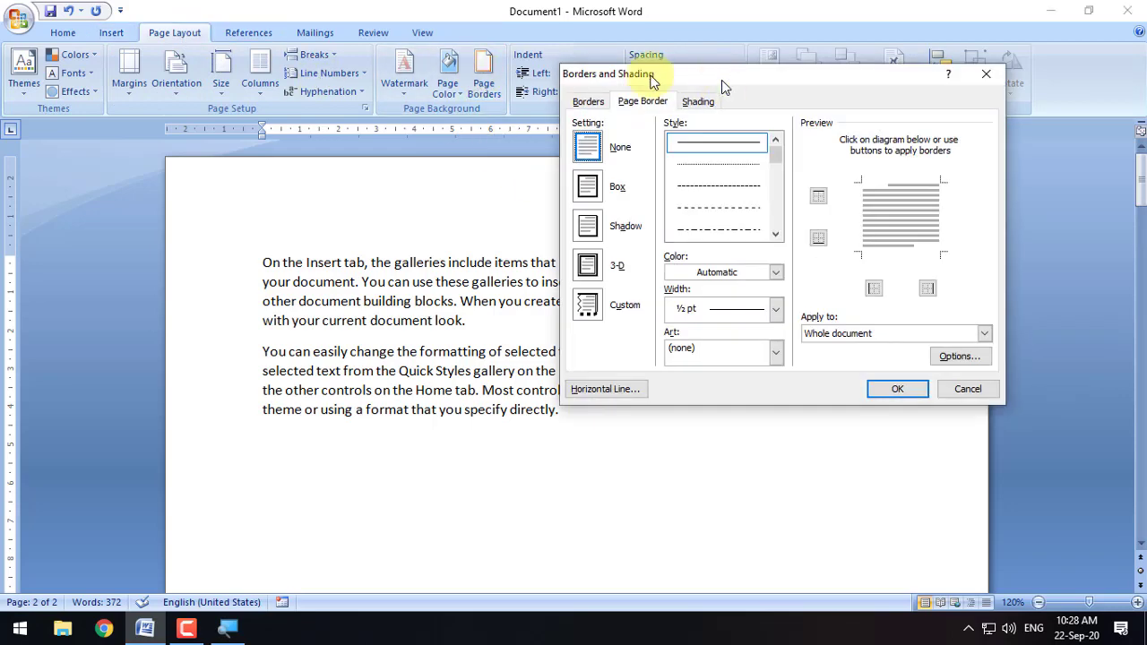
pyautogui.moveTo(717, 81)
pyautogui.mouseDown()
pyautogui.moveTo(578, 68)
pyautogui.moveTo(543, 83)
pyautogui.mouseUp()
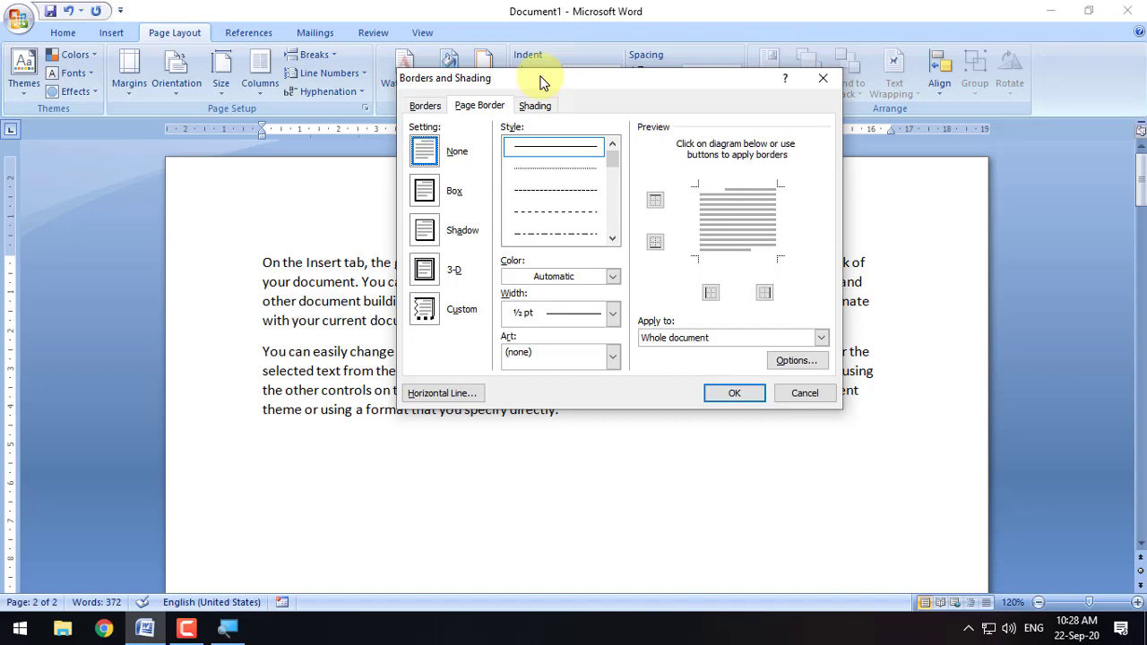
pyautogui.click(825, 81)
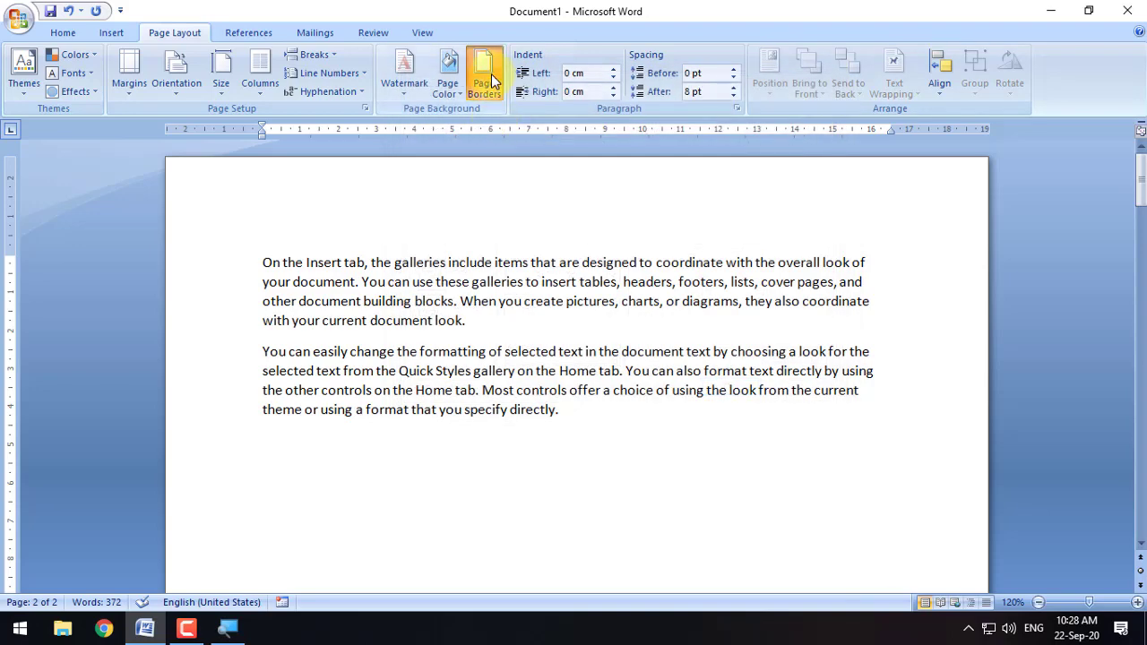
# Apply a ½ pt double-line Box page border to the whole document and check it on every page
pyautogui.click(489, 78)
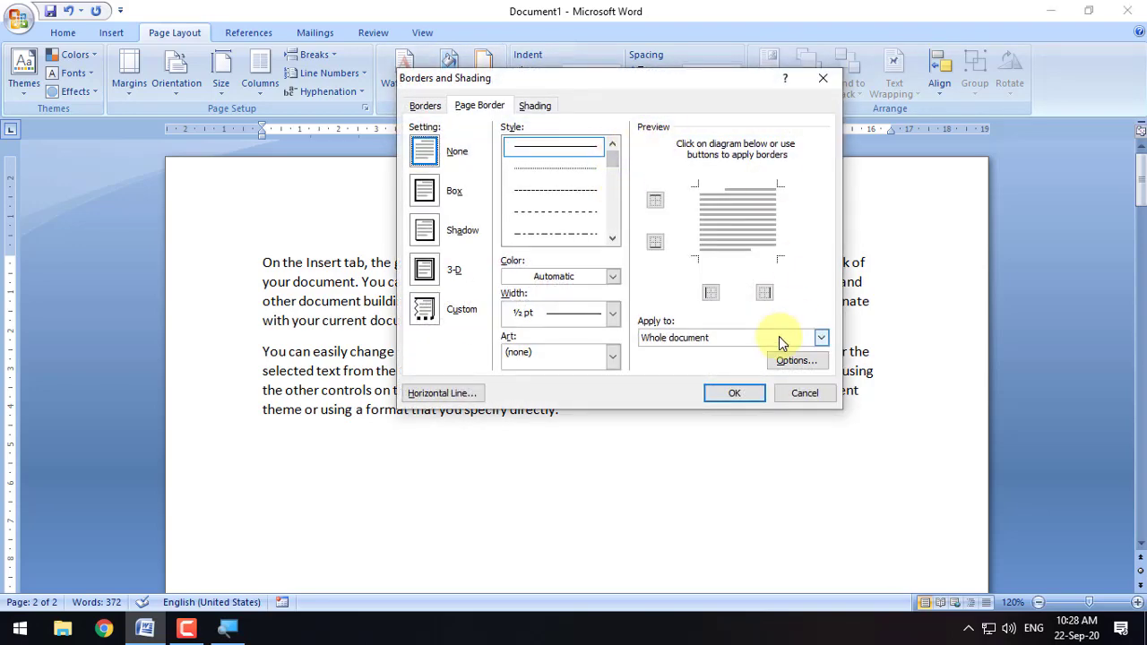
pyautogui.click(424, 190)
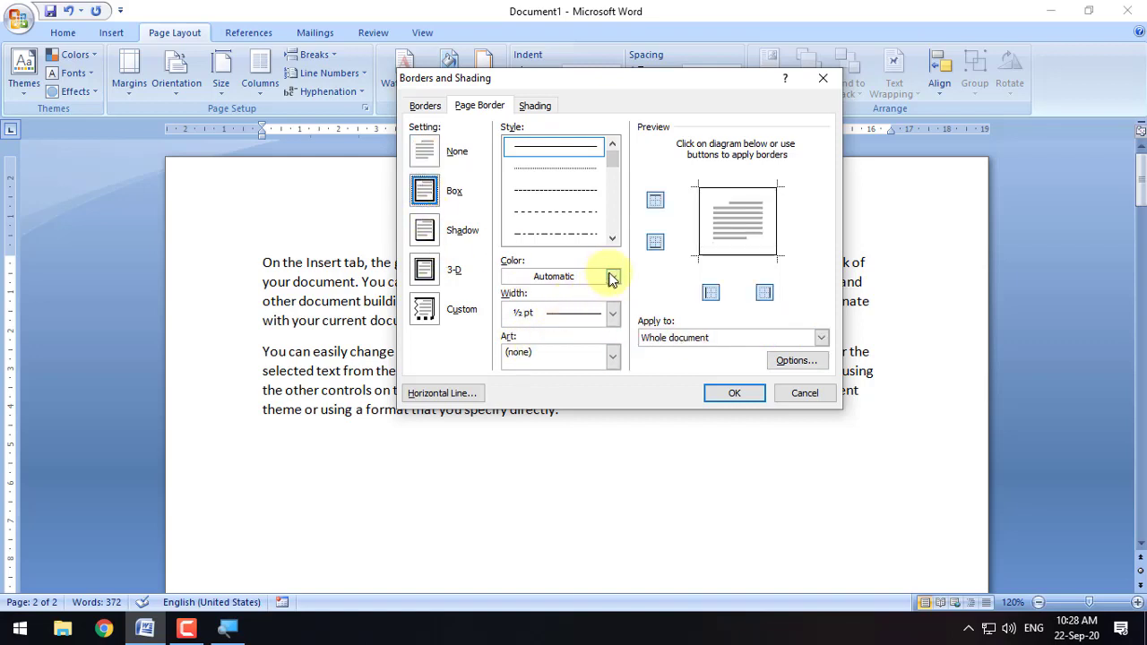
pyautogui.click(613, 241)
pyautogui.click(551, 213)
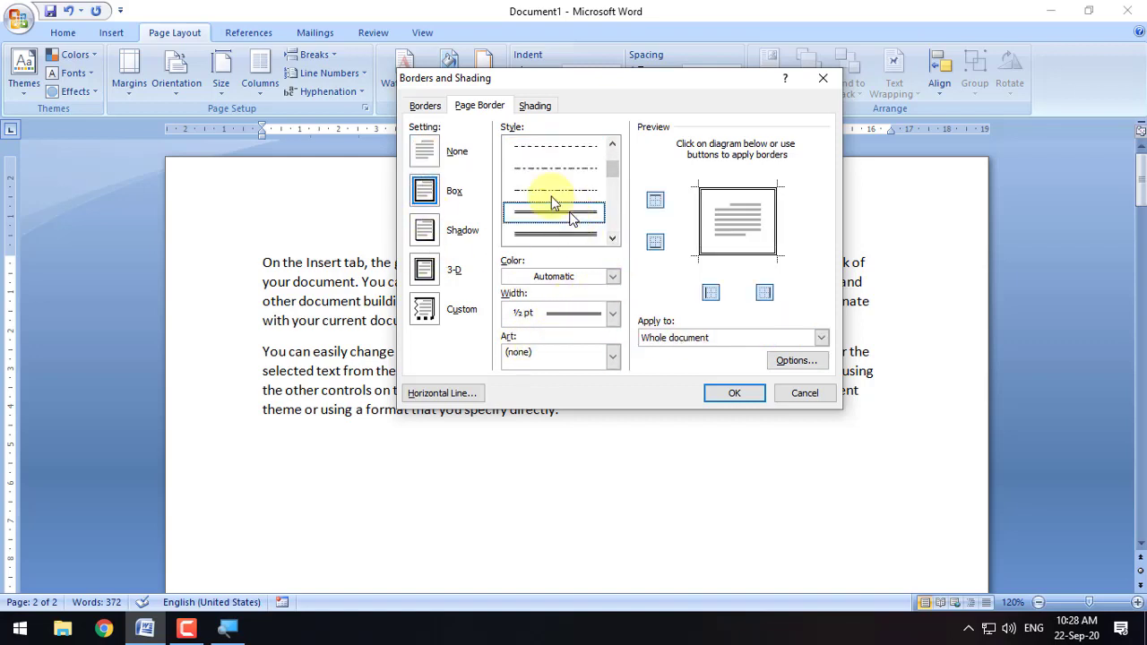
pyautogui.click(614, 314)
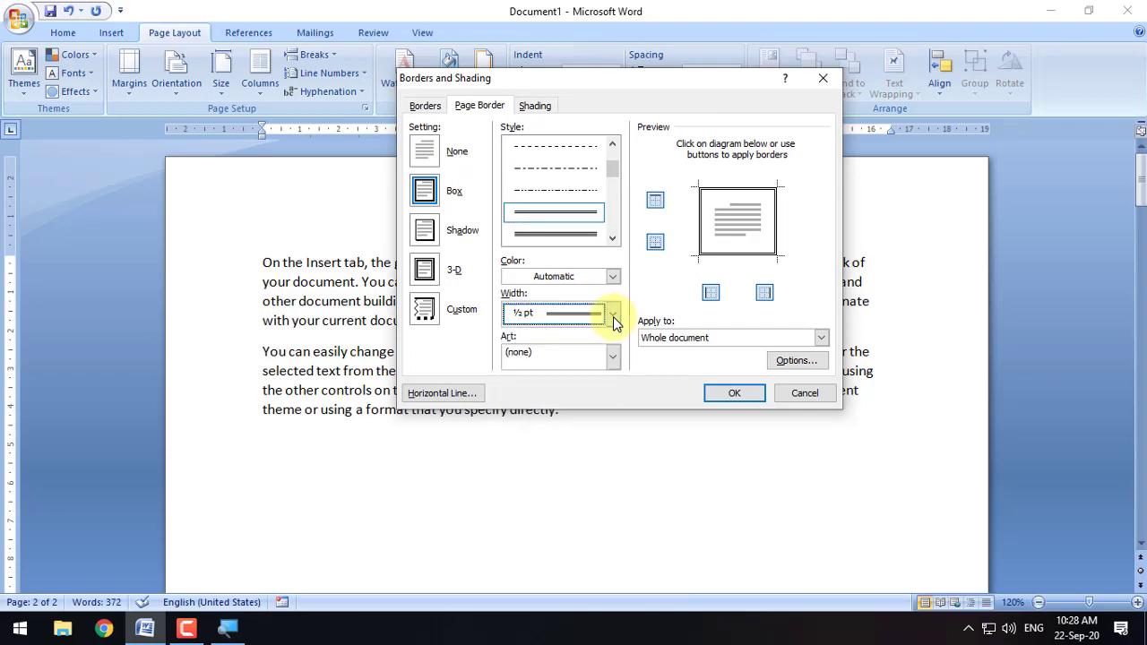
pyautogui.click(733, 393)
pyautogui.scroll(-20, 461, 384)
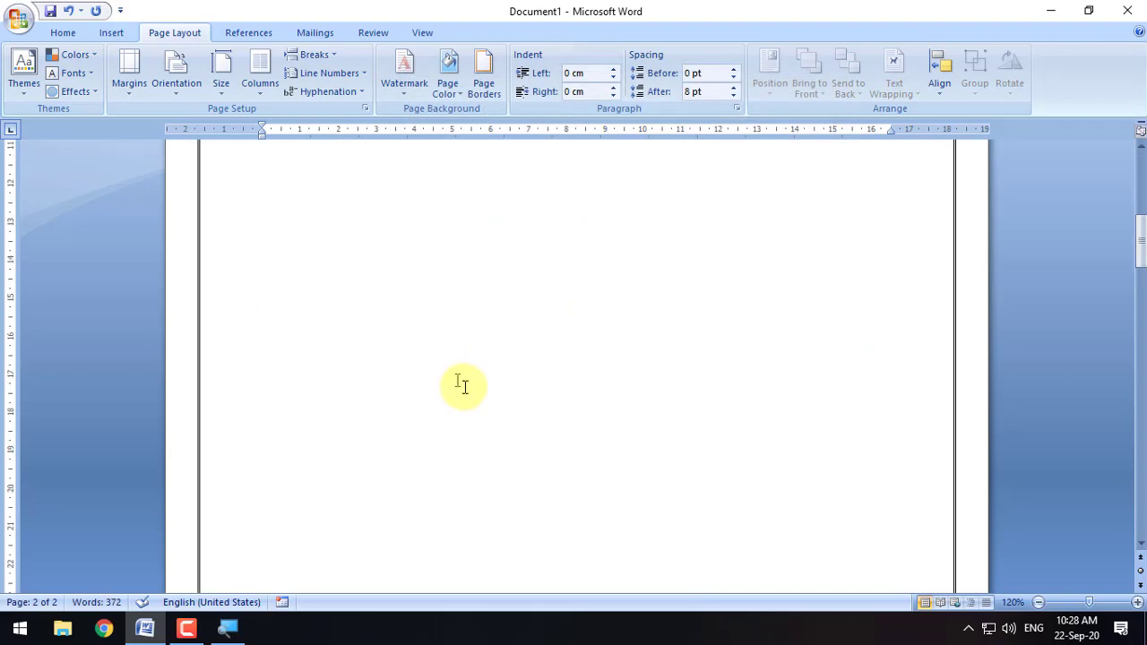
pyautogui.scroll(-16, 514, 386)
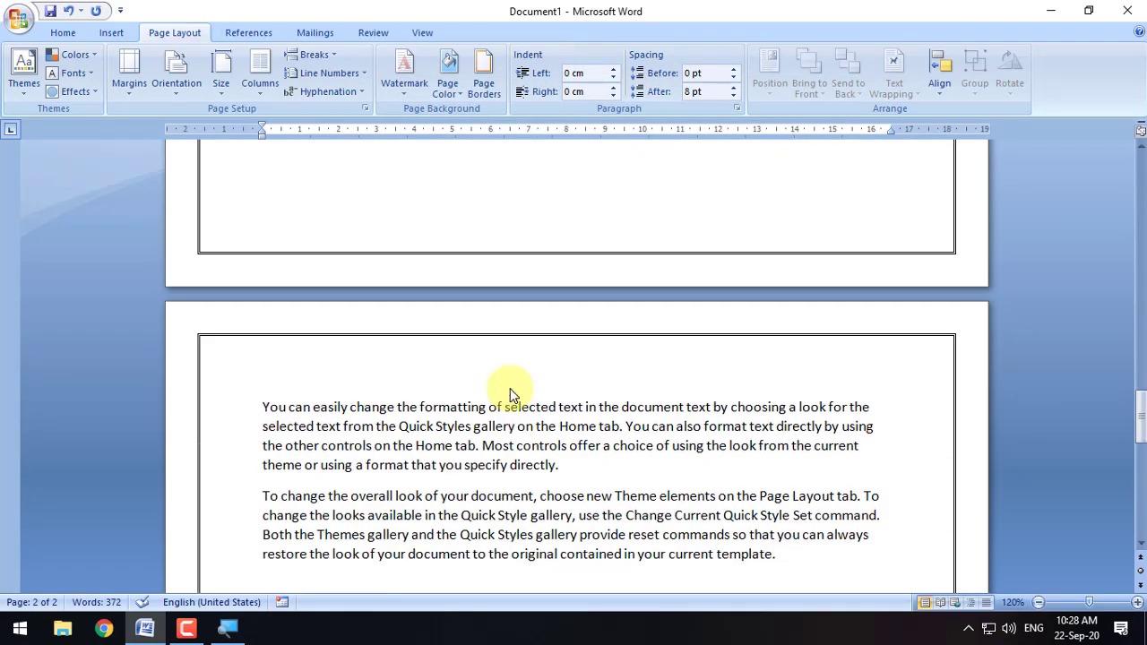
pyautogui.scroll(20, 511, 388)
pyautogui.scroll(15, 512, 390)
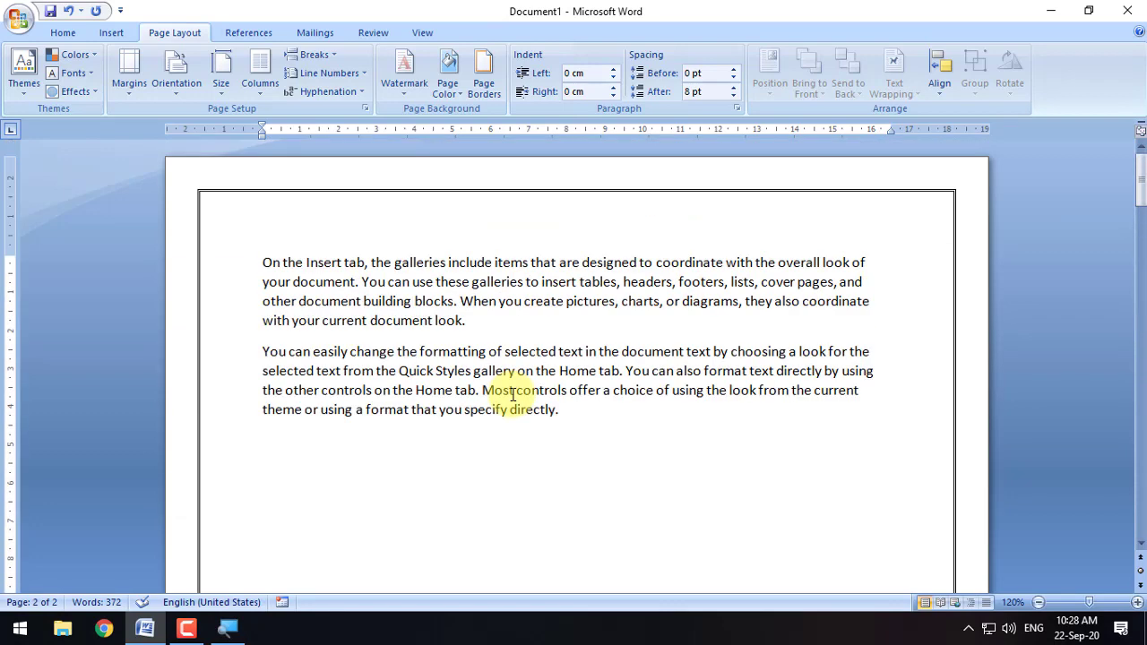
# Change the whole document's page border to the green pine tree art
pyautogui.click(484, 86)
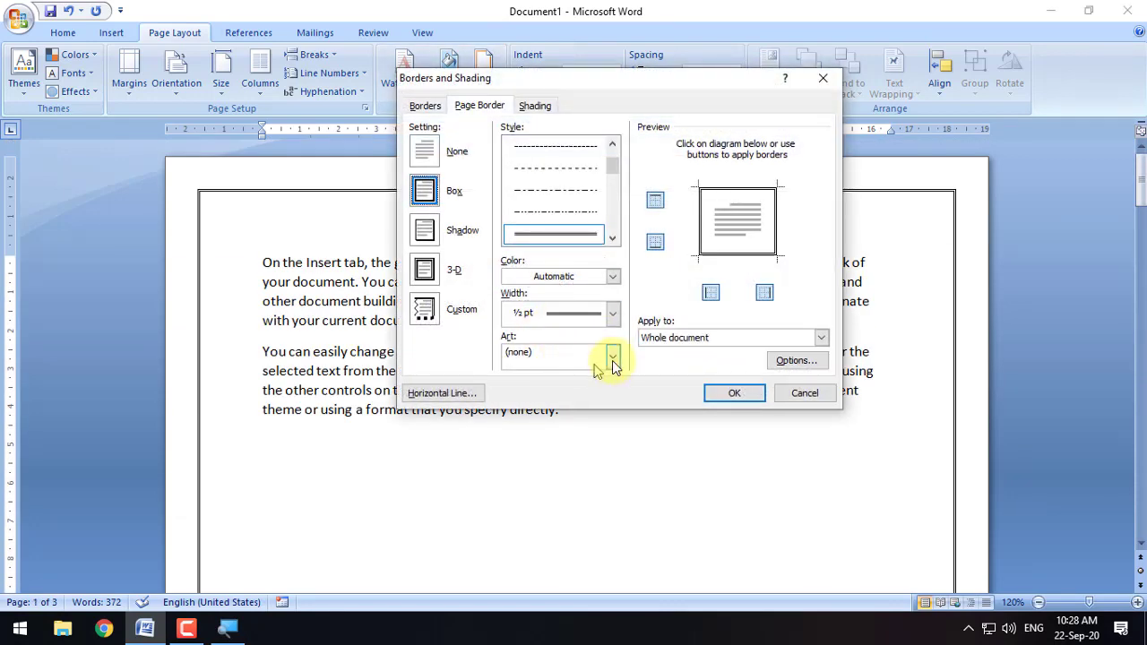
pyautogui.click(592, 363)
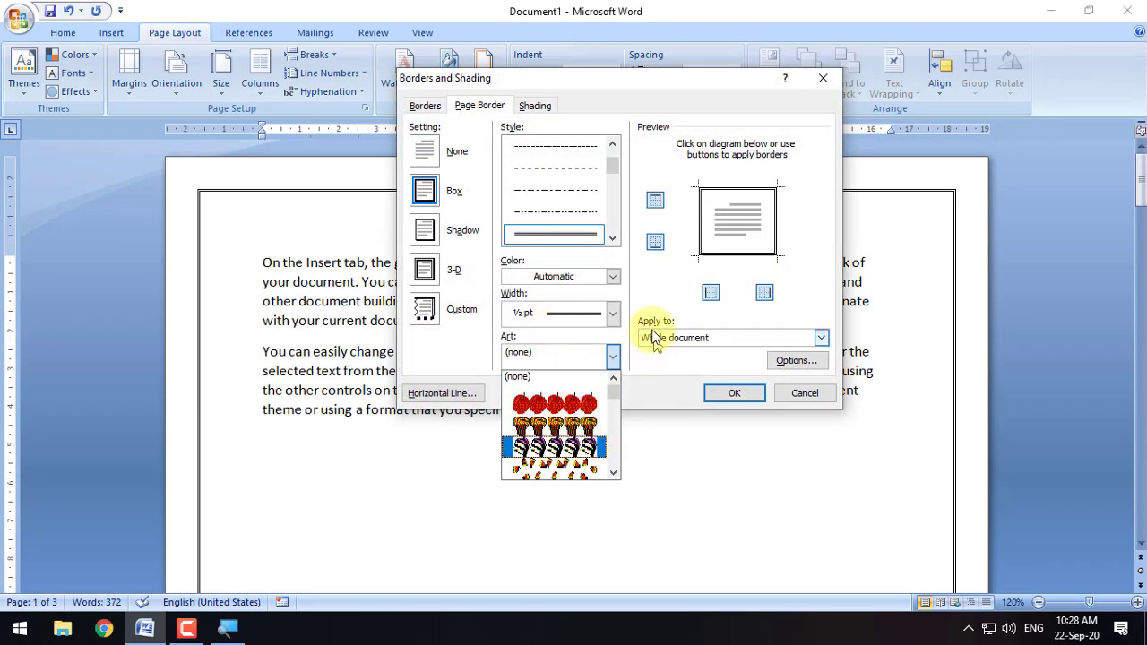
pyautogui.click(617, 360)
pyautogui.click(615, 358)
pyautogui.scroll(-6, 544, 435)
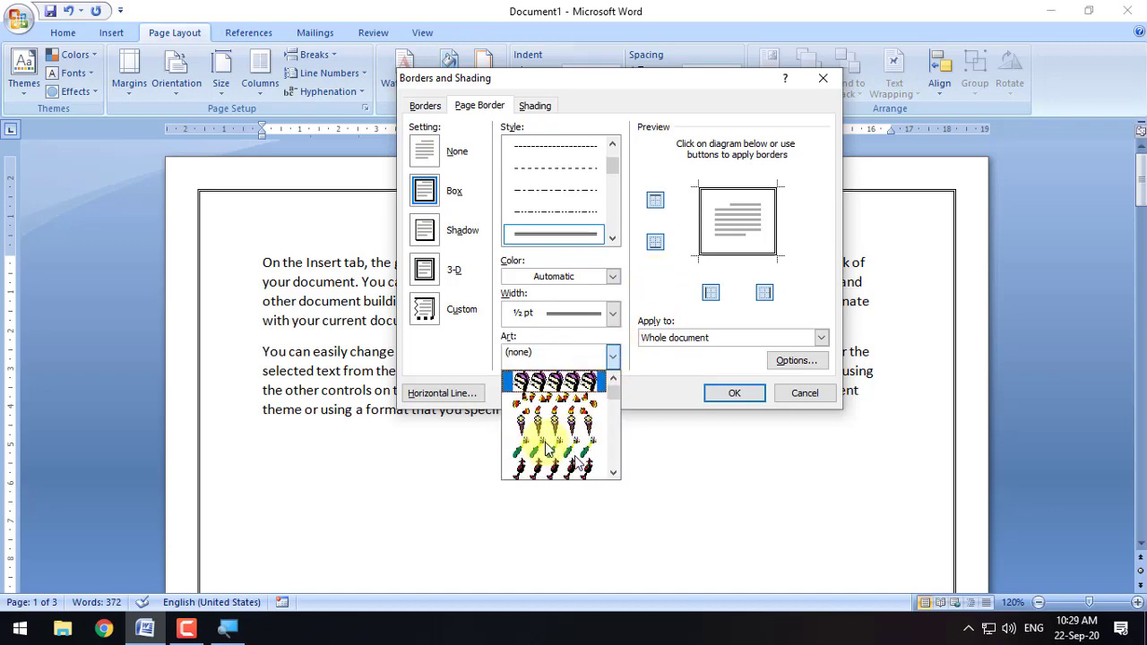
pyautogui.click(545, 426)
pyautogui.click(730, 395)
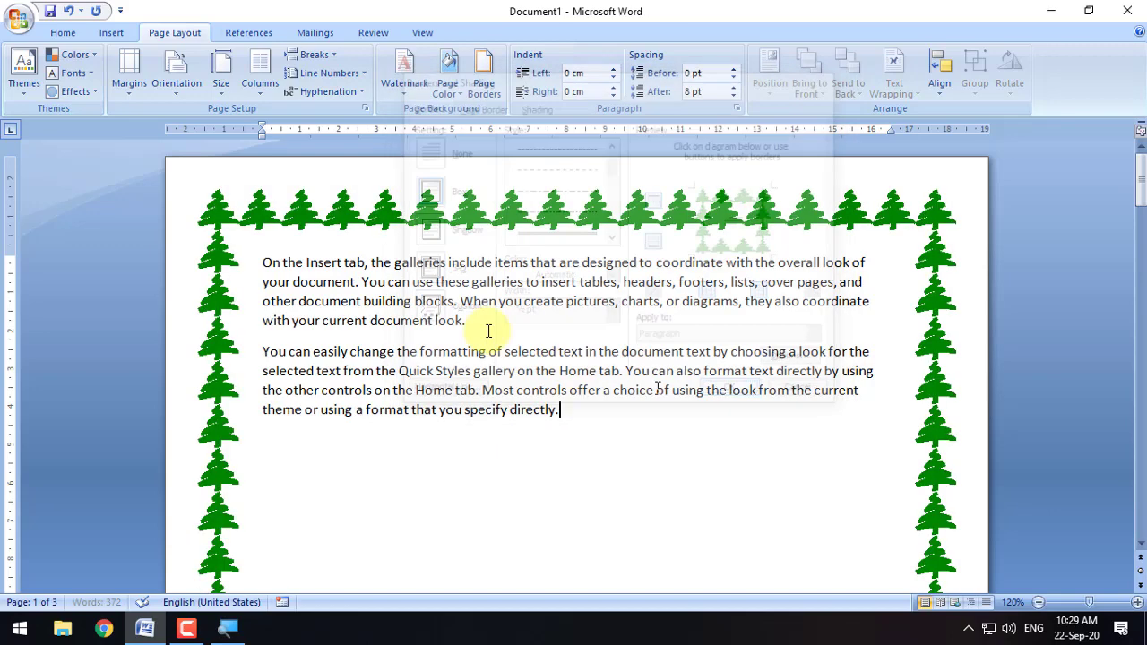
# Check the pine tree border on the other pages and change the whole document's page border to the green bottle art
pyautogui.scroll(-10, 583, 323)
pyautogui.scroll(-10, 604, 403)
pyautogui.scroll(13, 602, 405)
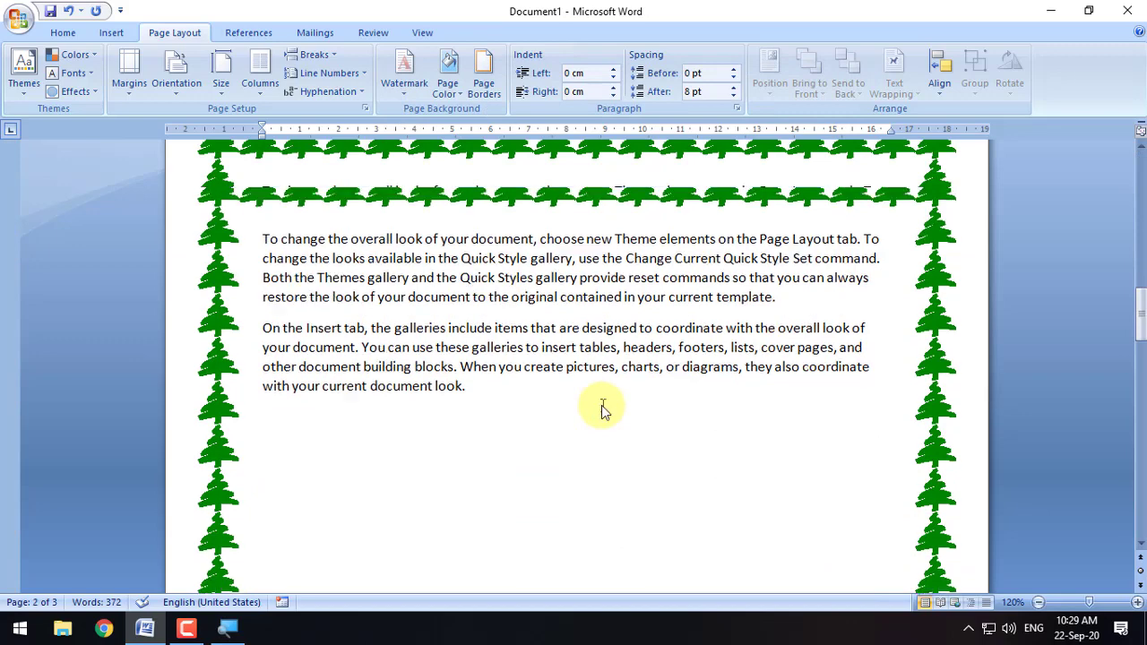
pyautogui.click(484, 90)
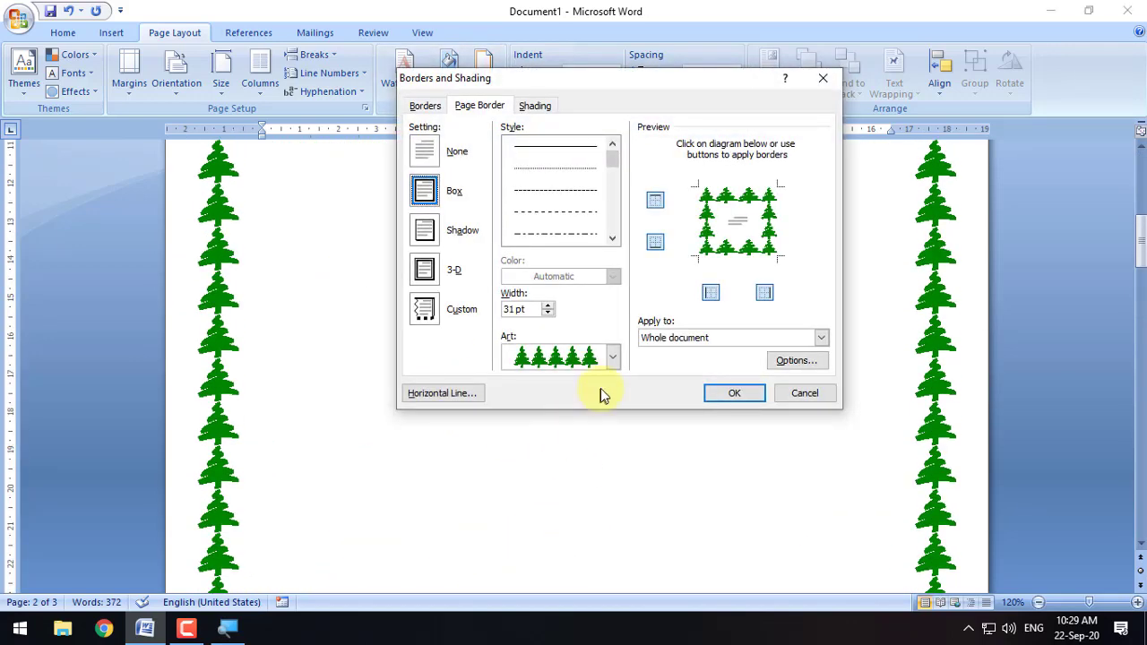
pyautogui.click(613, 357)
pyautogui.click(558, 450)
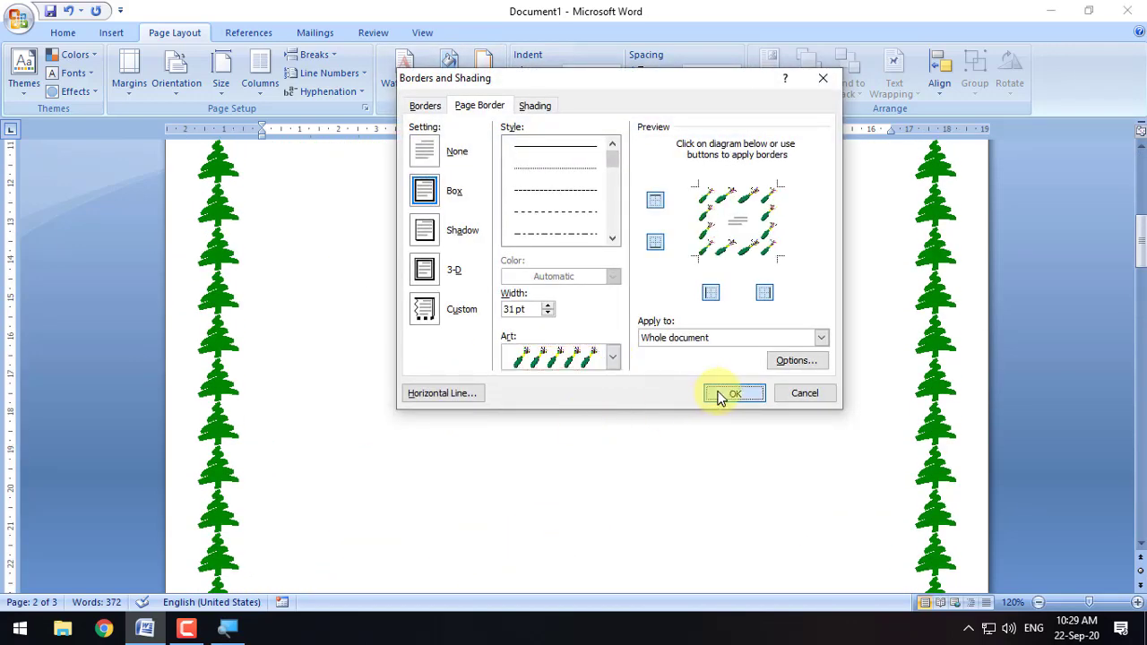
pyautogui.click(728, 394)
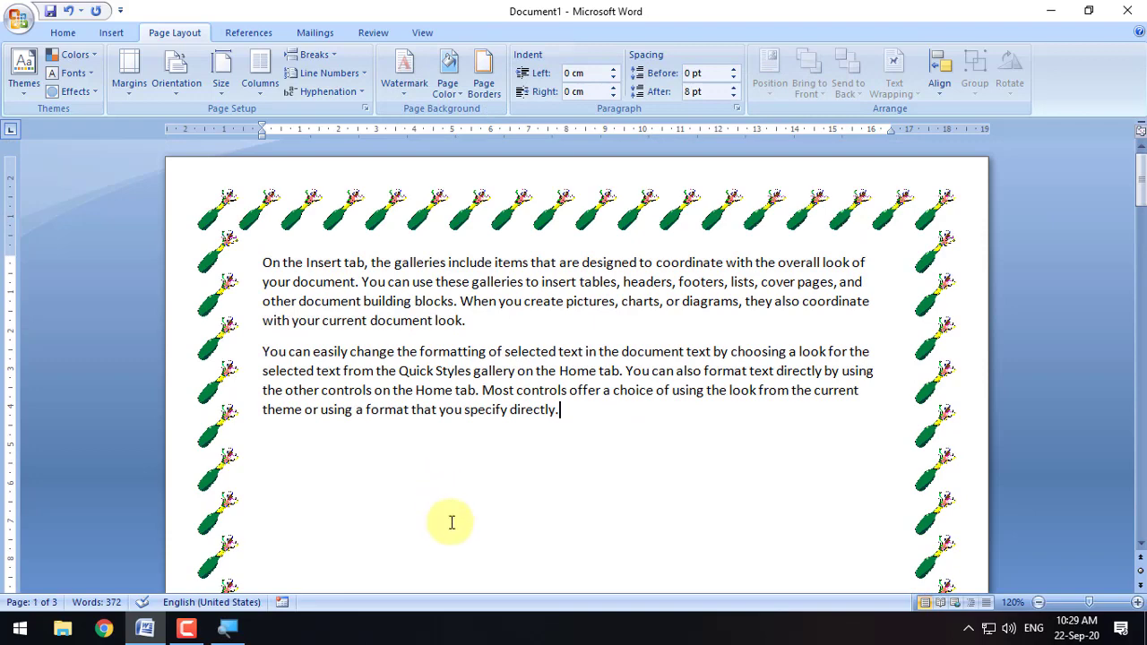
# Remove the art page border from the whole document and check the pages
pyautogui.click(484, 86)
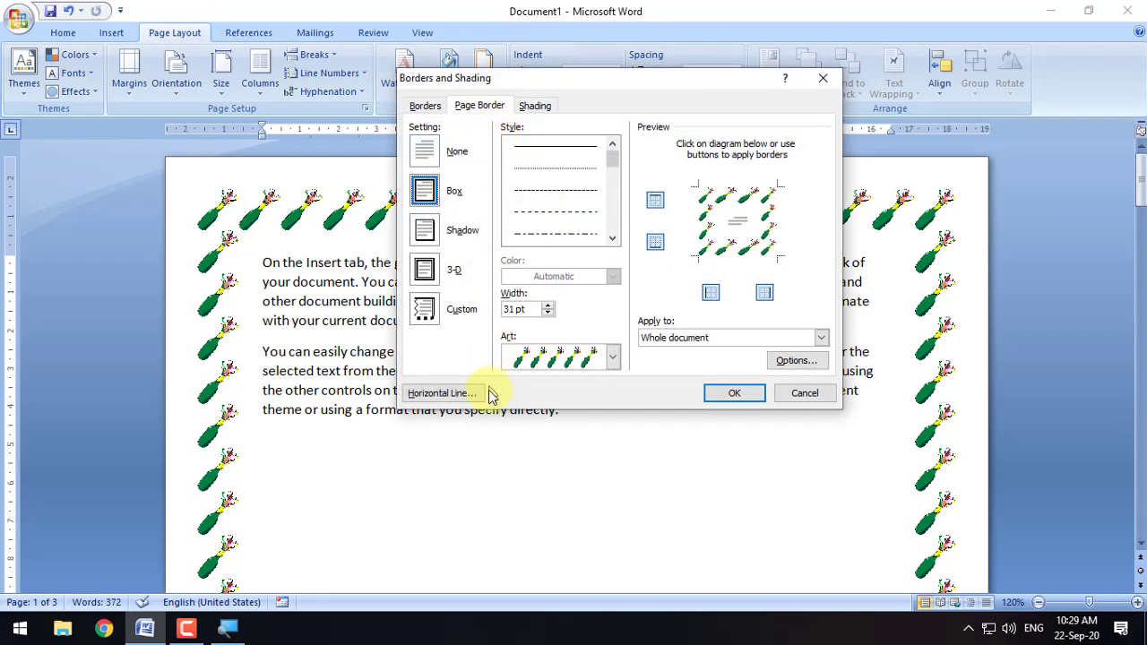
pyautogui.click(428, 155)
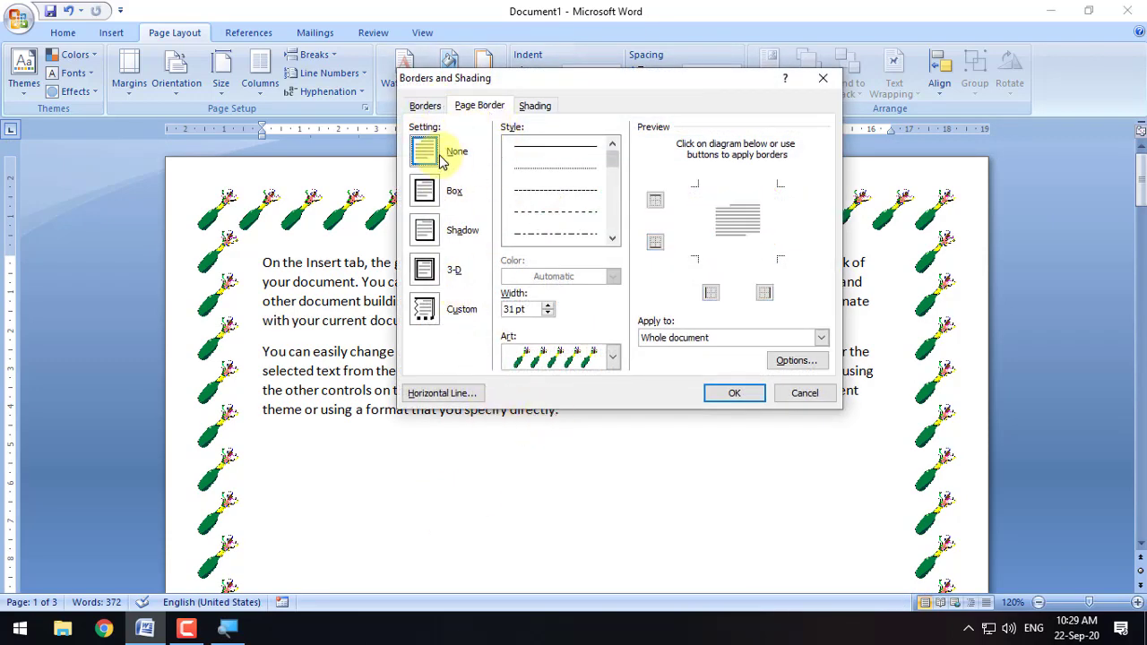
pyautogui.click(734, 393)
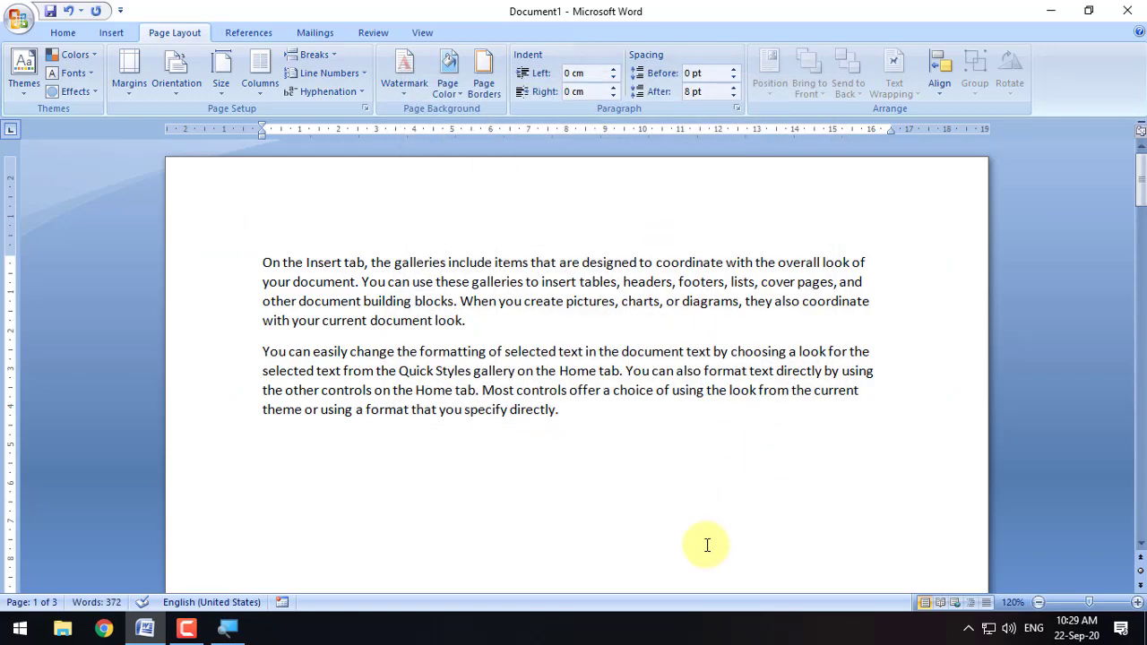
pyautogui.scroll(-15, 705, 544)
pyautogui.scroll(13, 678, 568)
pyautogui.scroll(4, 671, 570)
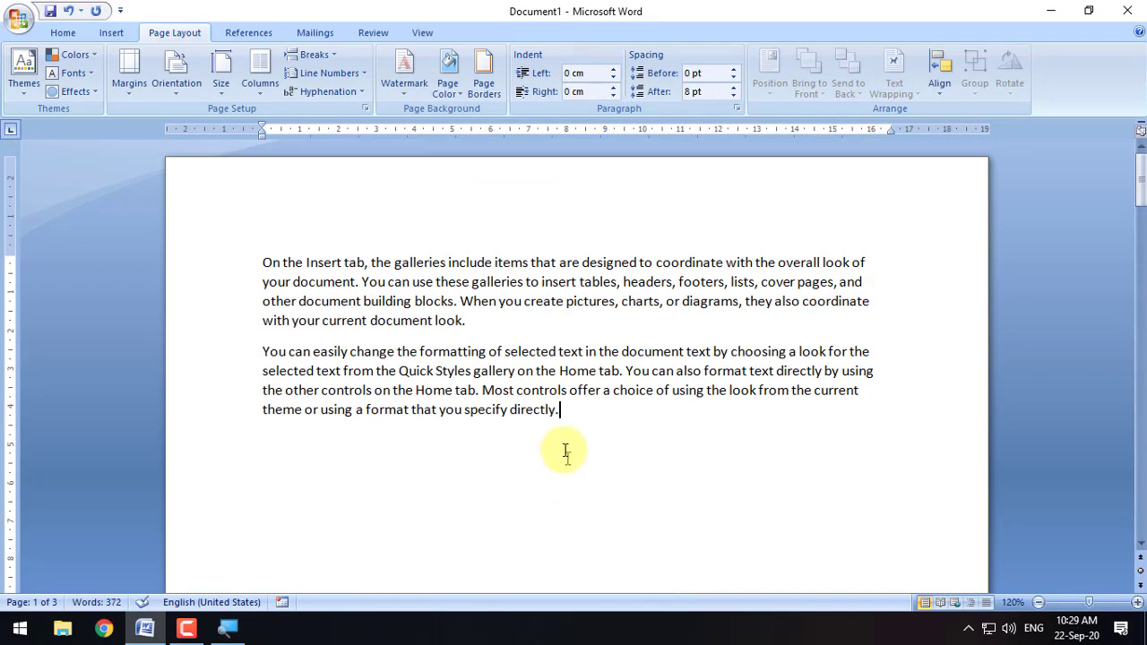
# Apply a ½ pt dash-dot line page border to the whole document and look over the pages
pyautogui.click(486, 79)
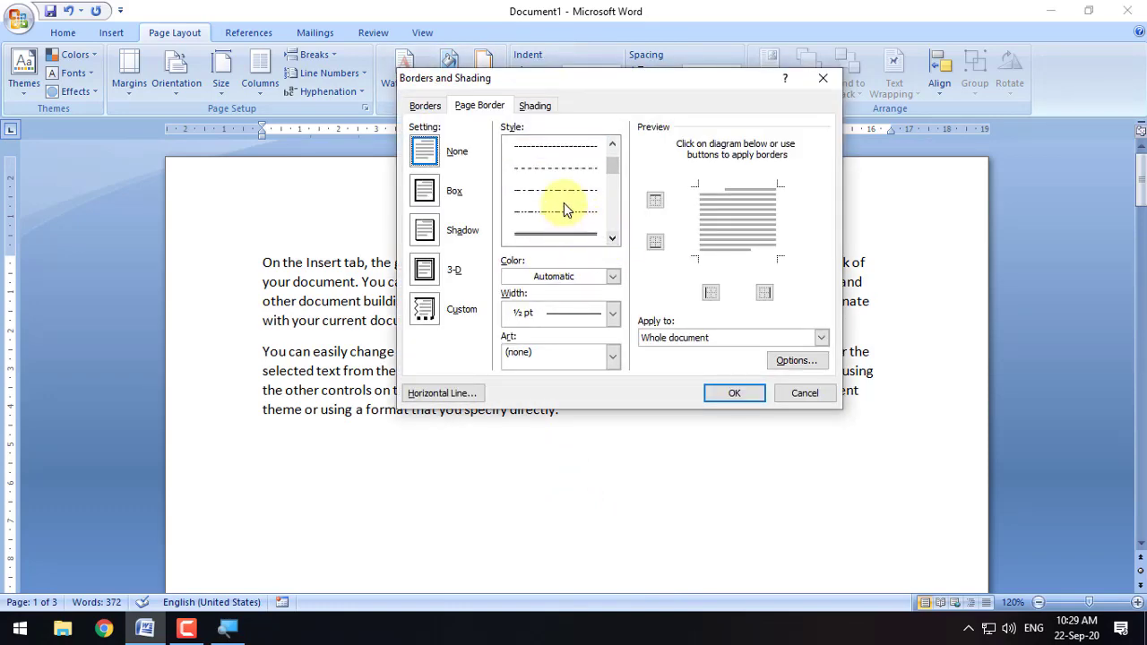
pyautogui.click(571, 196)
pyautogui.click(732, 394)
pyautogui.scroll(-15, 380, 358)
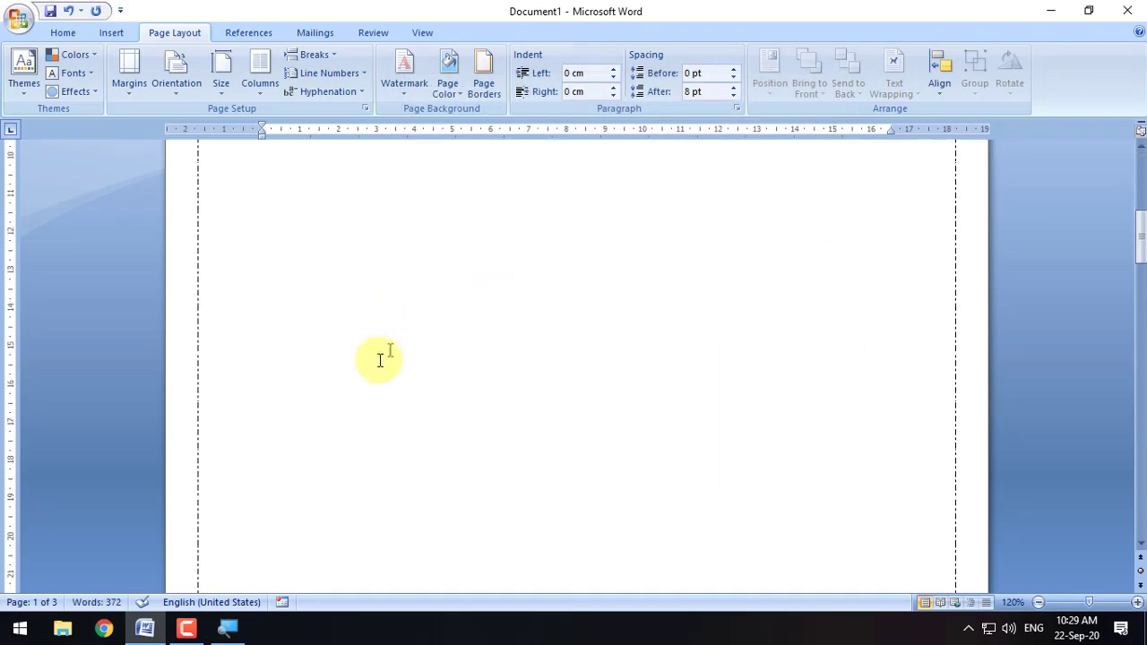
pyautogui.scroll(3, 342, 422)
pyautogui.scroll(10, 343, 422)
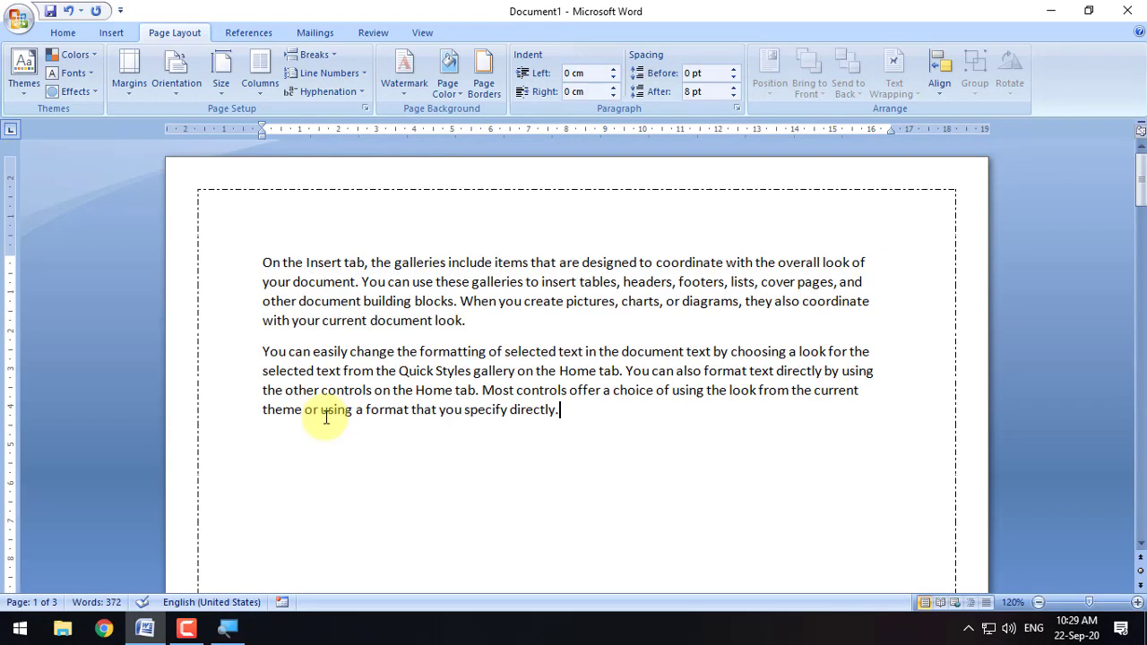
# Set the whole document's page border back to None
pyautogui.click(484, 67)
pyautogui.click(425, 151)
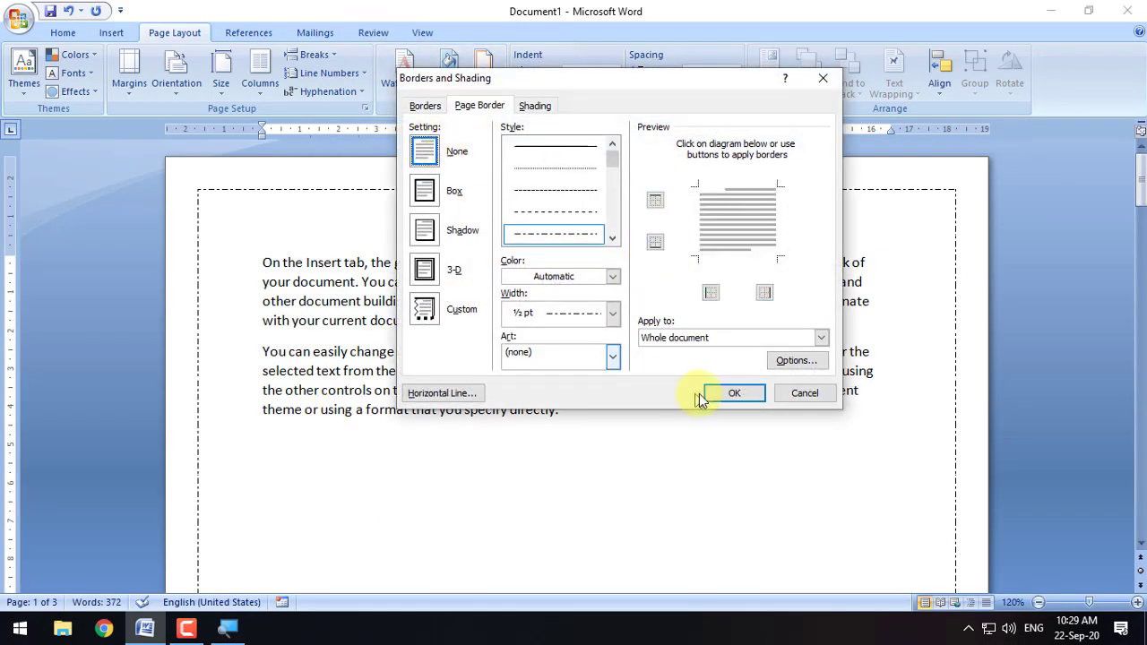
pyautogui.click(708, 393)
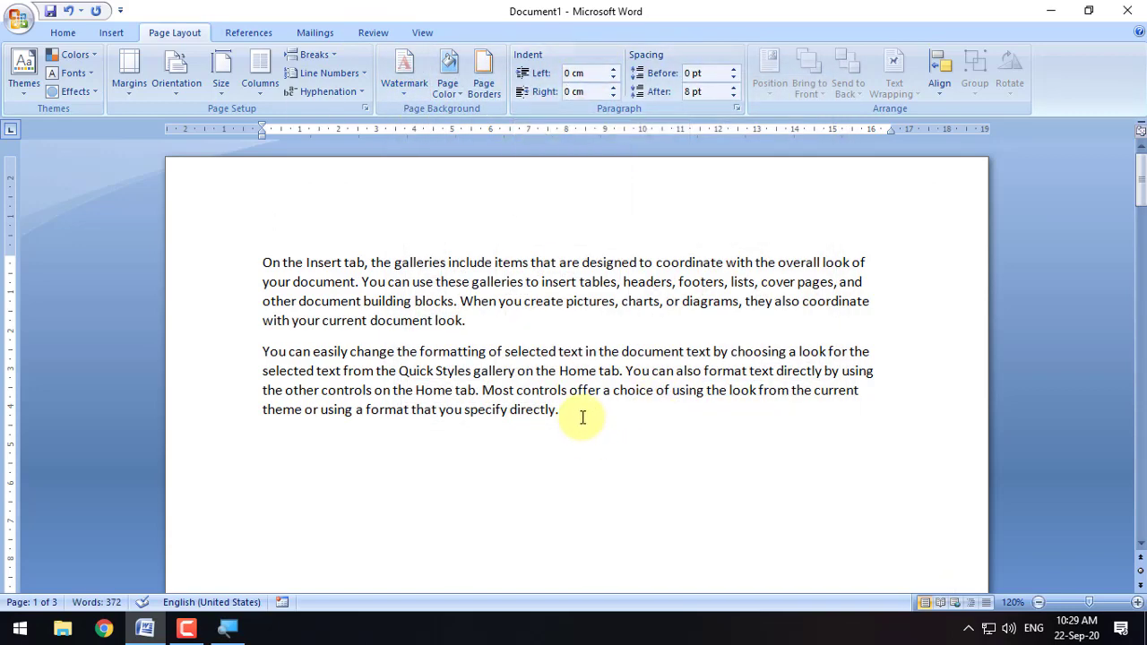
# Copy the first page's two paragraphs and paste them below the originals on the same page
pyautogui.moveTo(583, 417); pyautogui.dragTo(236, 261)
pyautogui.hotkey('ctrl', 'c')
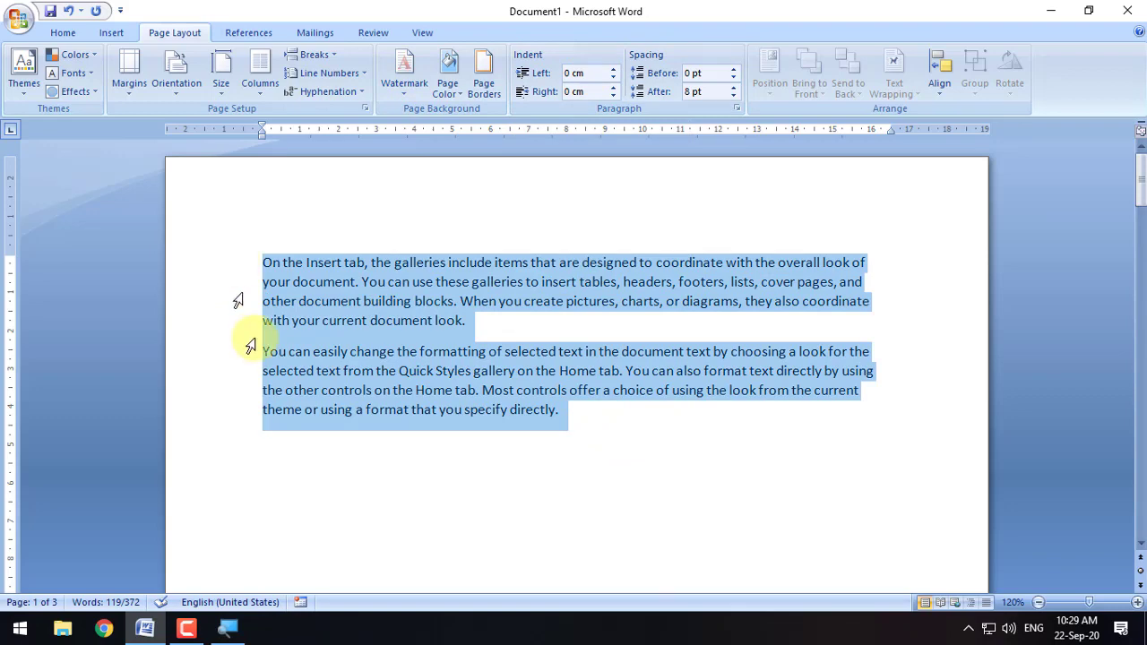
pyautogui.click(277, 448)
pyautogui.hotkey('ctrl', 'v')
pyautogui.scroll(-3, 450, 484)
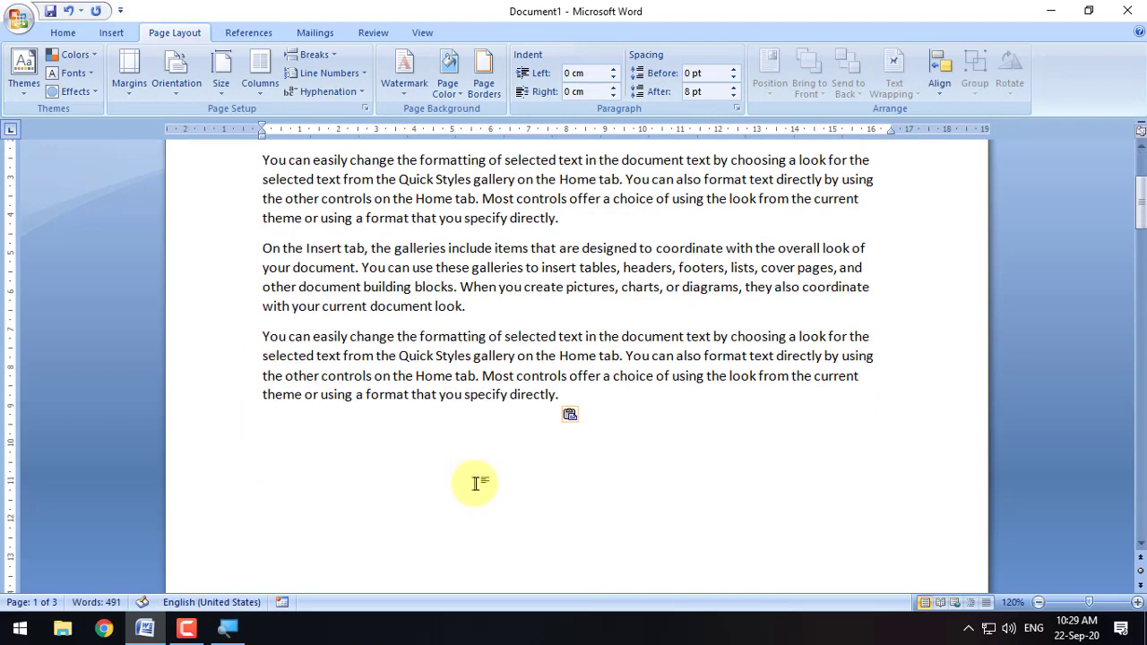
pyautogui.scroll(3, 475, 479)
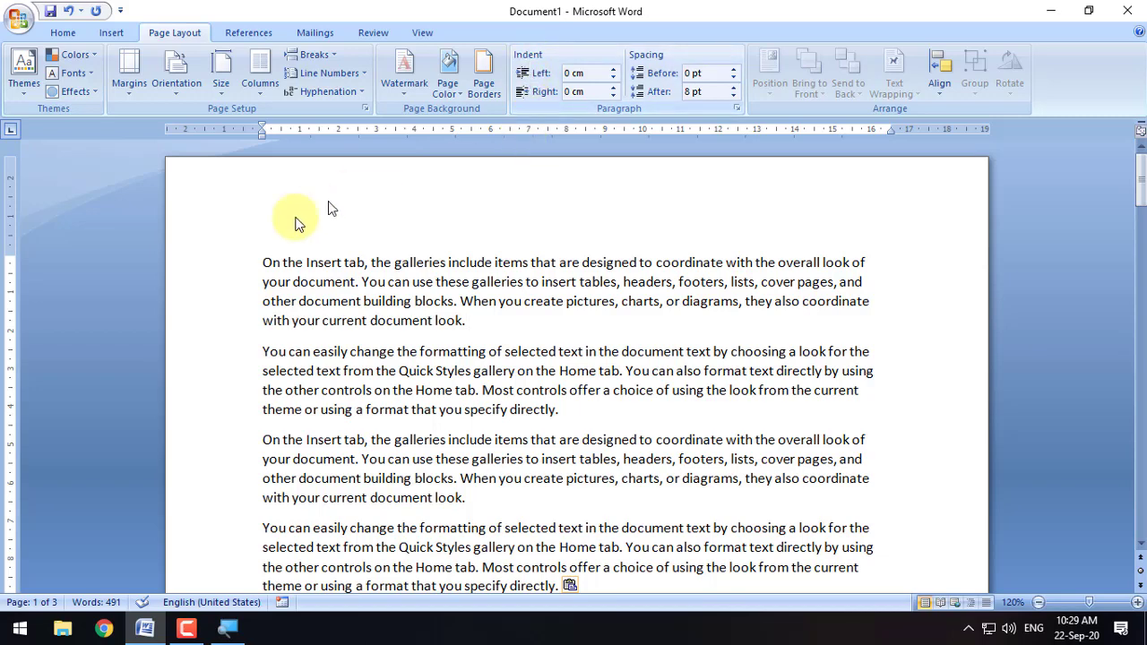
# Place the insertion point at the start of the first paragraph and switch the ruler off and back on
pyautogui.click(263, 262)
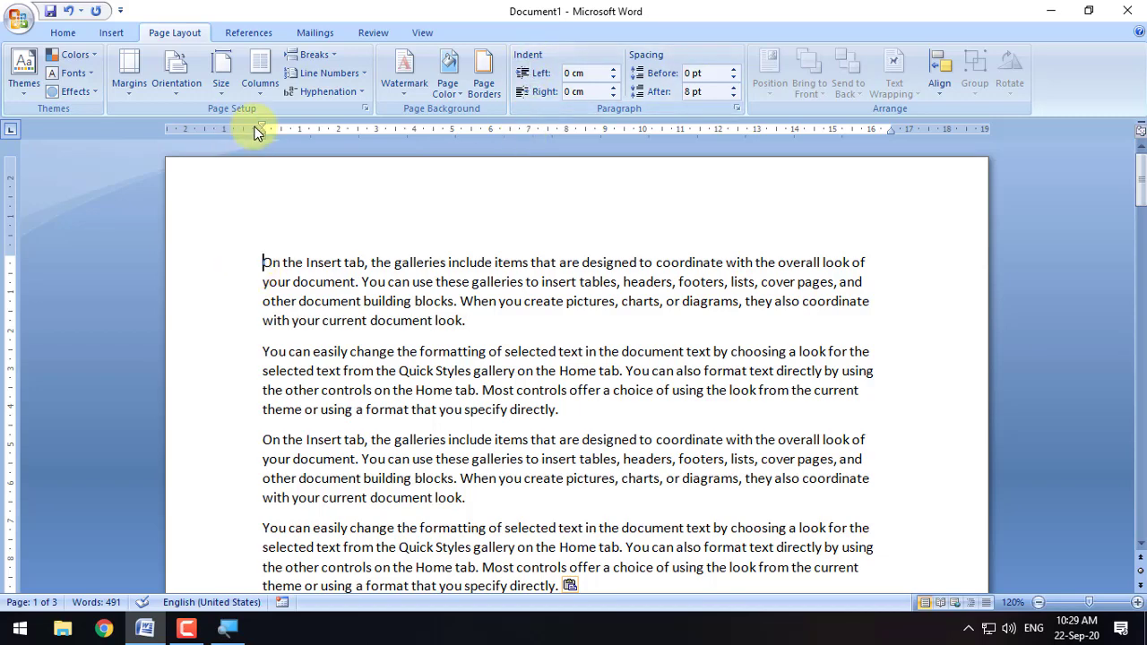
pyautogui.click(427, 32)
pyautogui.click(220, 55)
pyautogui.click(222, 55)
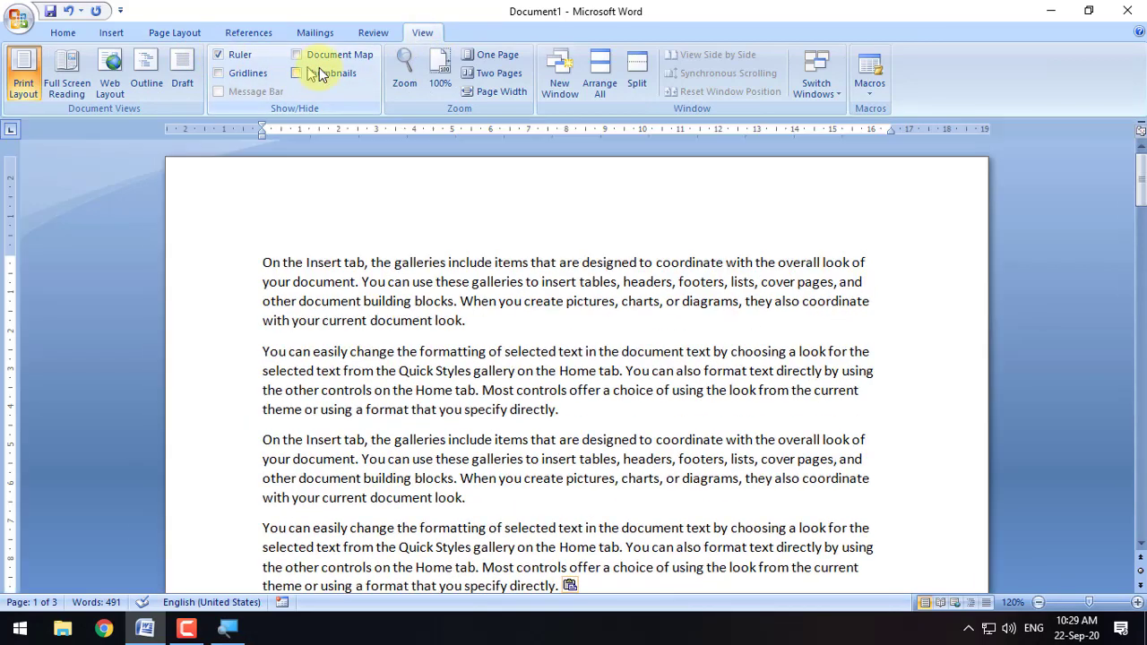
pyautogui.click(175, 32)
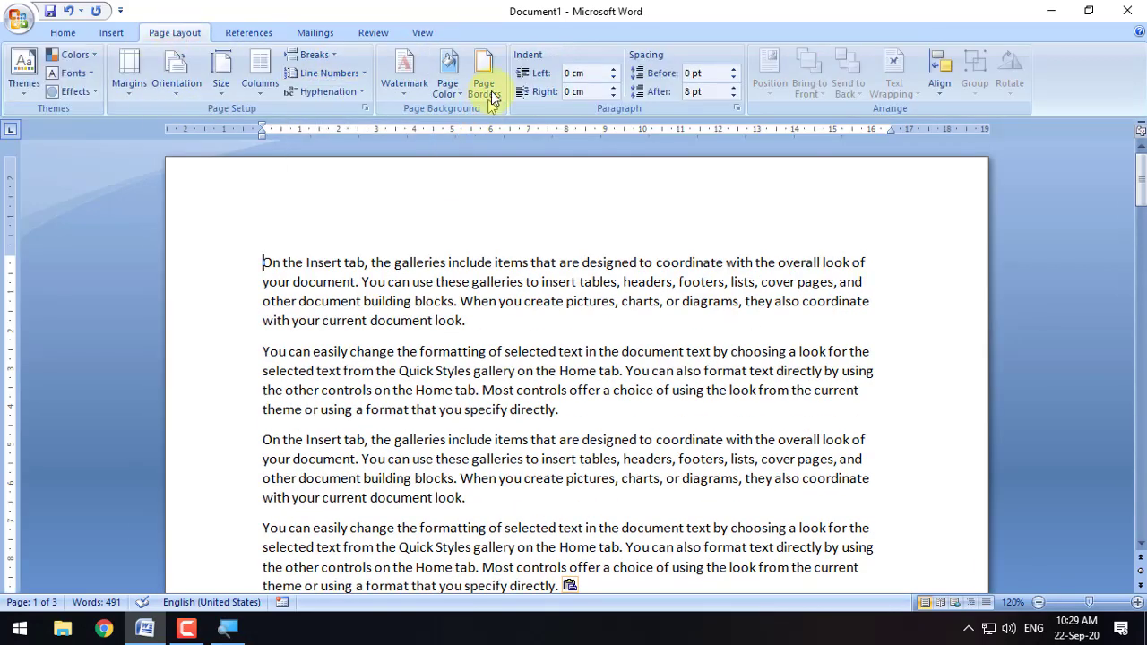
# Increase the first paragraph's left indent to 1.5 cm
pyautogui.click(614, 69)
pyautogui.click(614, 69)
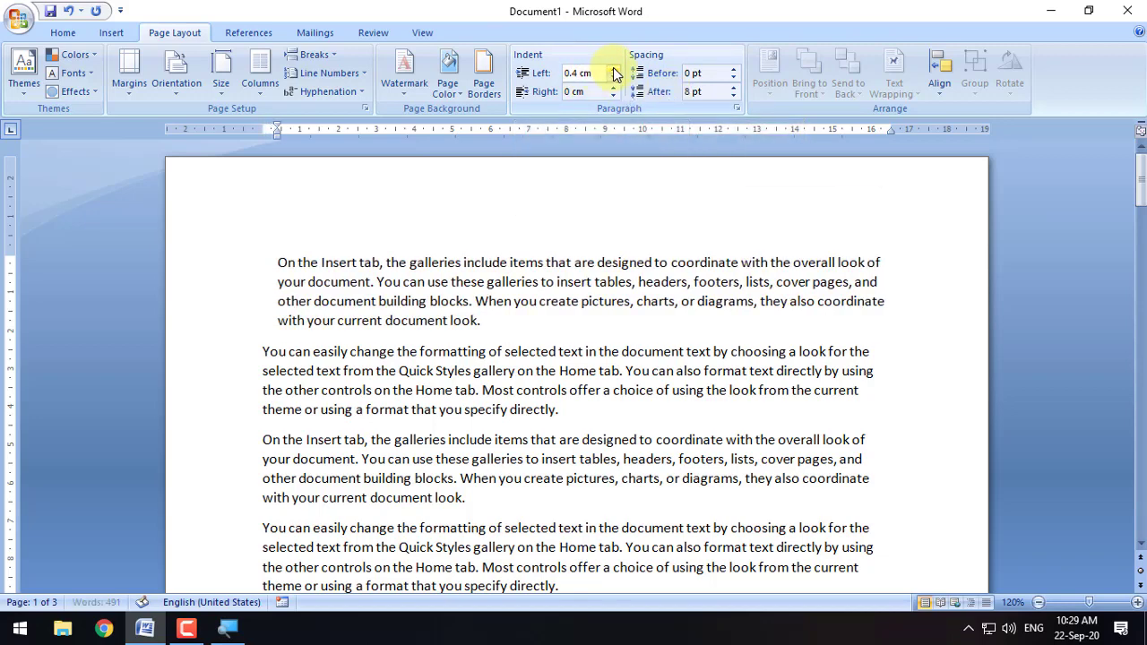
pyautogui.click(614, 69)
pyautogui.click(615, 69)
pyautogui.click(614, 69)
pyautogui.click(614, 69)
pyautogui.click(614, 69)
pyautogui.click(614, 69)
pyautogui.click(614, 69)
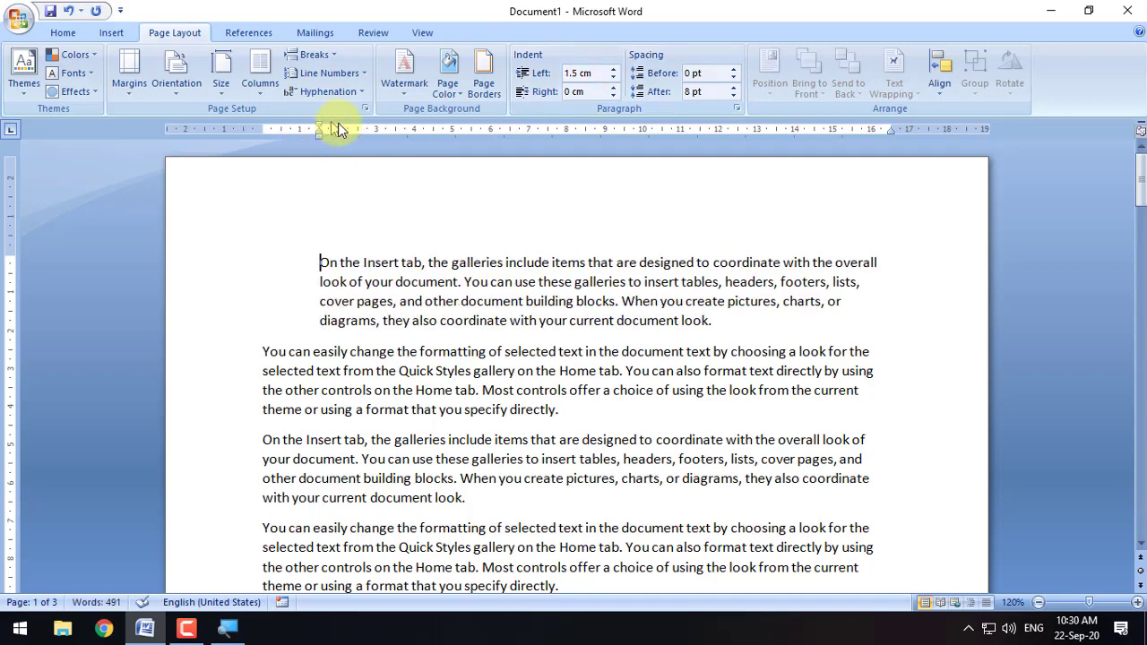
# Reduce the first paragraph's left indent to 0 cm
pyautogui.click(613, 80)
pyautogui.click(613, 79)
pyautogui.click(614, 80)
pyautogui.click(613, 80)
pyautogui.click(613, 79)
pyautogui.click(613, 80)
pyautogui.click(613, 80)
pyautogui.click(613, 80)
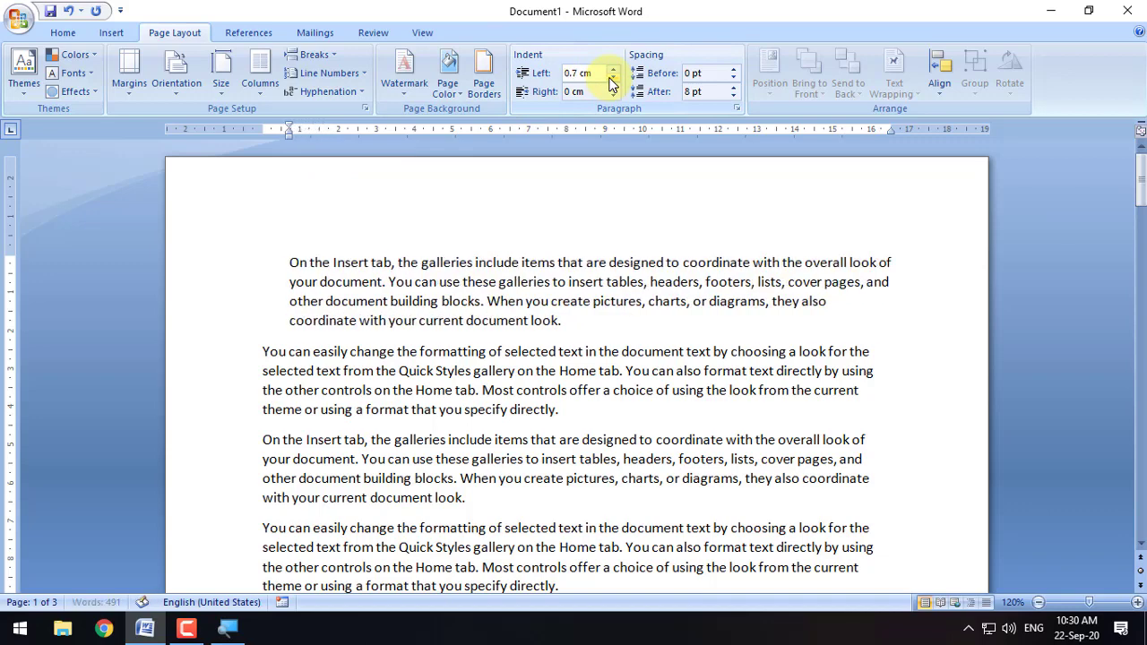
pyautogui.click(613, 80)
pyautogui.click(614, 80)
pyautogui.click(613, 80)
pyautogui.click(613, 80)
pyautogui.click(613, 80)
pyautogui.click(613, 79)
pyautogui.click(611, 78)
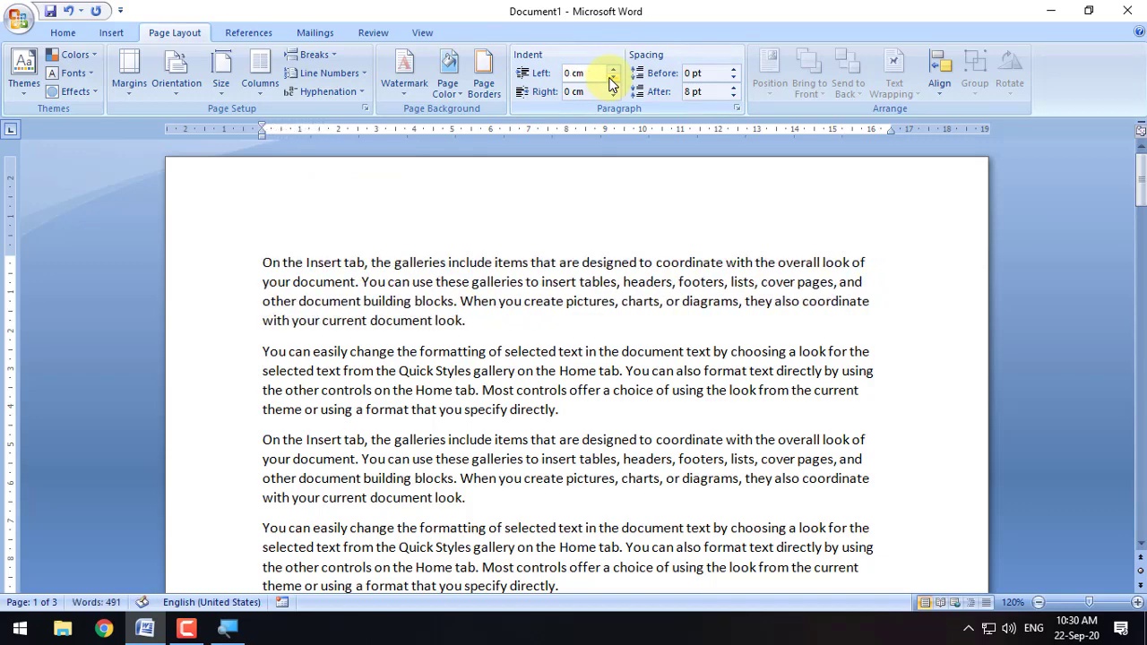
# Increase the first paragraph's right indent to 2.2 cm
pyautogui.click(614, 87)
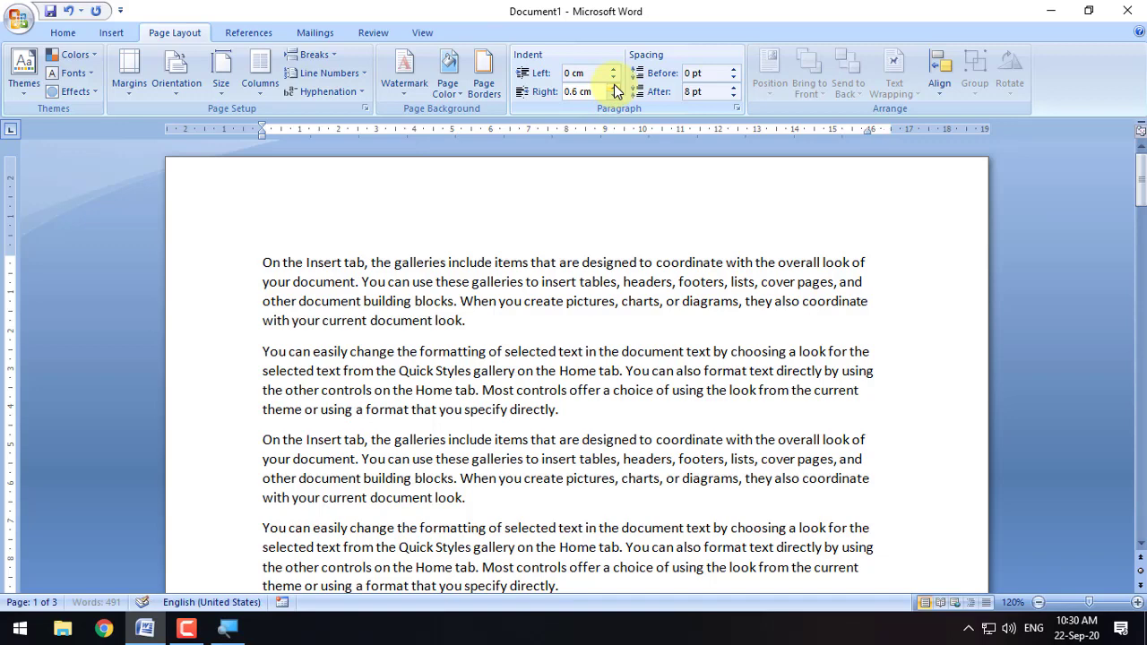
pyautogui.click(614, 87)
pyautogui.click(614, 87)
pyautogui.click(614, 87)
pyautogui.click(614, 87)
pyautogui.click(614, 87)
pyautogui.click(614, 87)
pyautogui.click(614, 87)
pyautogui.click(614, 87)
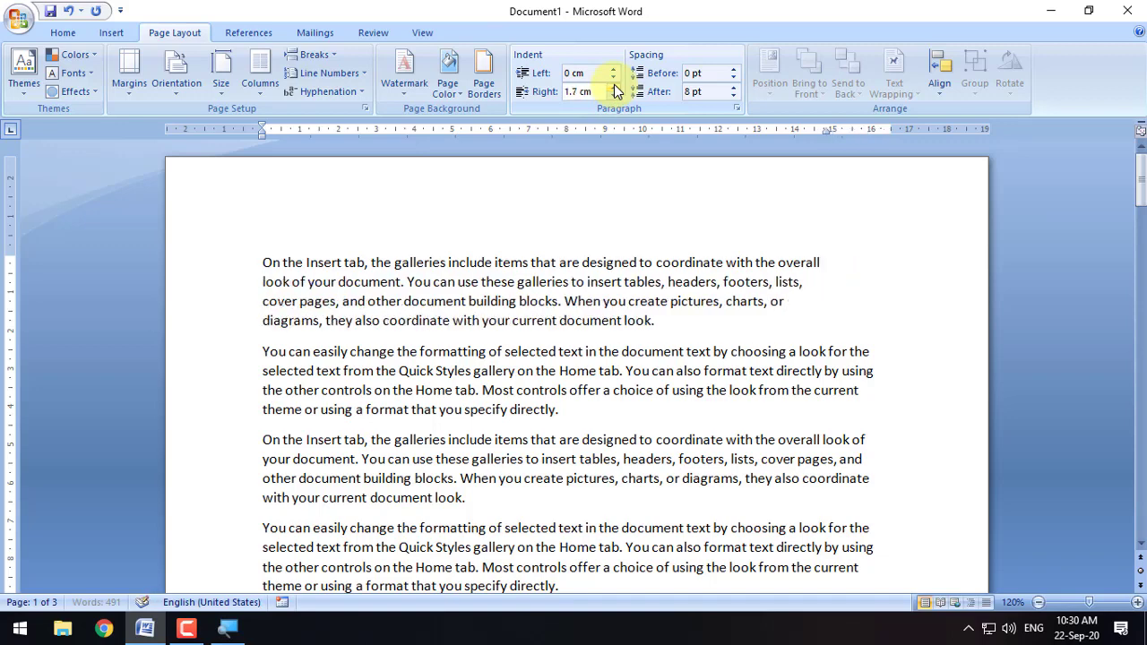
pyautogui.click(614, 87)
pyautogui.click(614, 87)
pyautogui.click(614, 87)
pyautogui.click(614, 87)
pyautogui.click(614, 86)
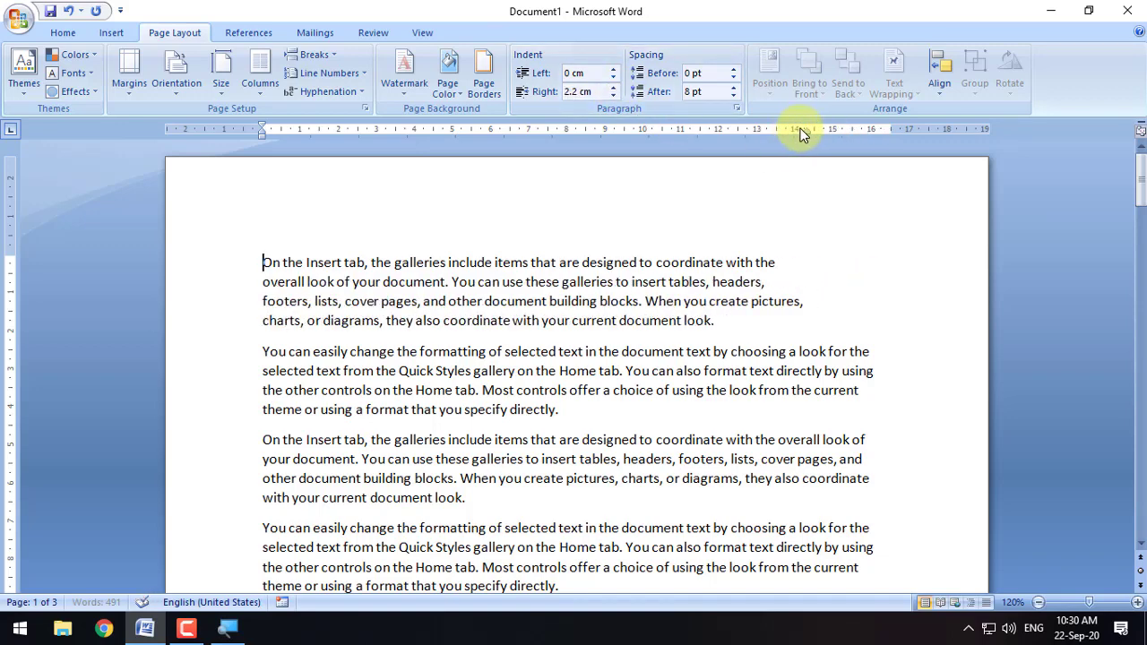
# Reduce the first paragraph's right indent to 0.9 cm
pyautogui.click(614, 96)
pyautogui.click(614, 96)
pyautogui.click(614, 96)
pyautogui.click(614, 96)
pyautogui.click(614, 97)
pyautogui.click(613, 97)
pyautogui.click(613, 96)
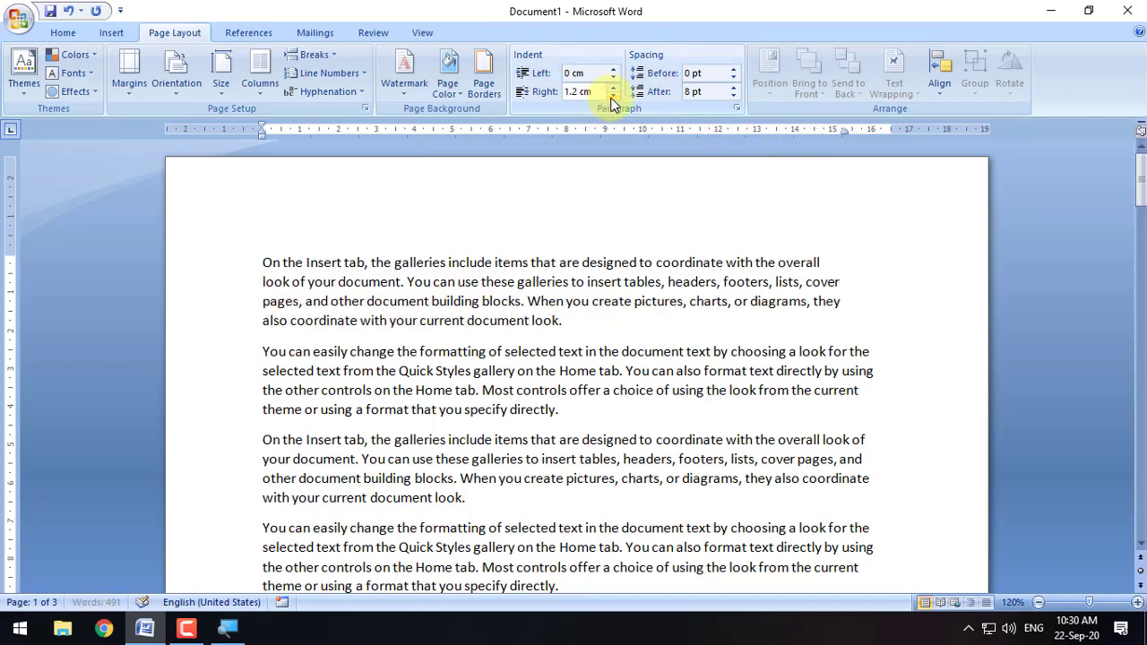
pyautogui.click(613, 97)
pyautogui.click(613, 96)
pyautogui.click(613, 97)
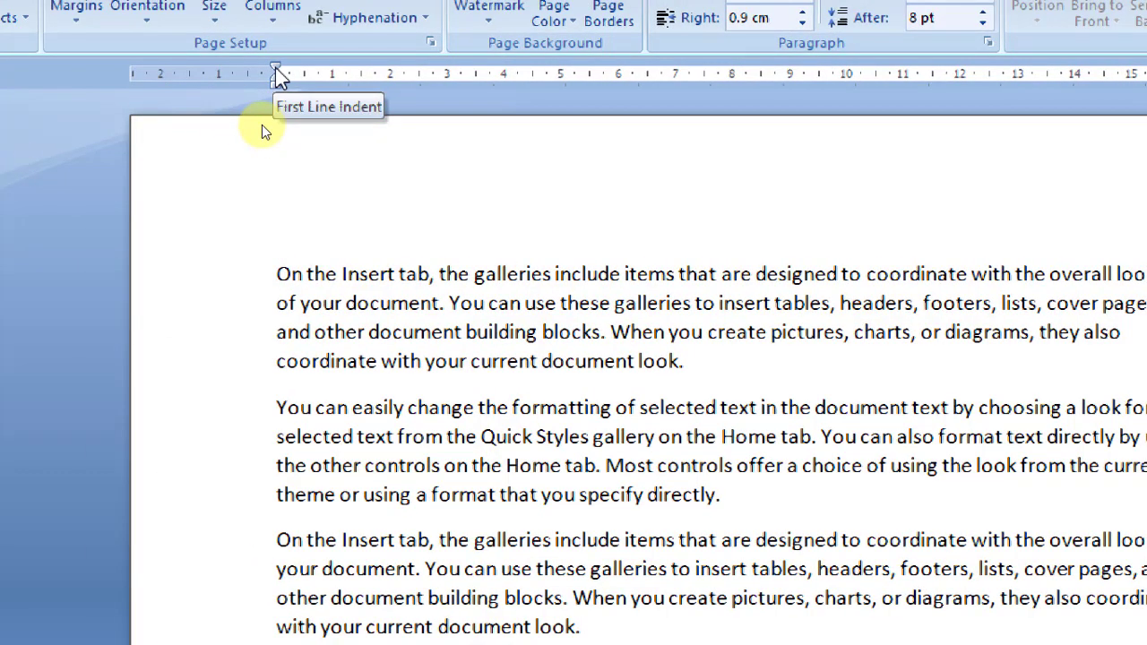
# Try a first line indent of about 1.25 cm on the first paragraph using the ruler marker, and undo it
pyautogui.moveTo(277, 75); pyautogui.dragTo(349, 76)
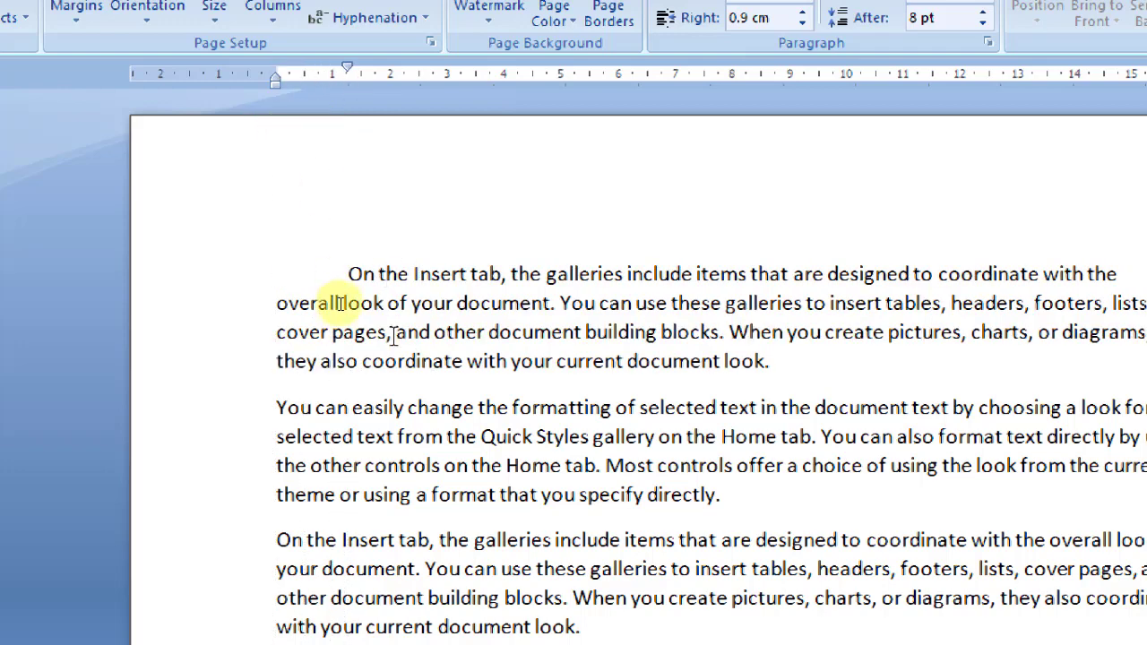
pyautogui.hotkey('ctrl', 'z')
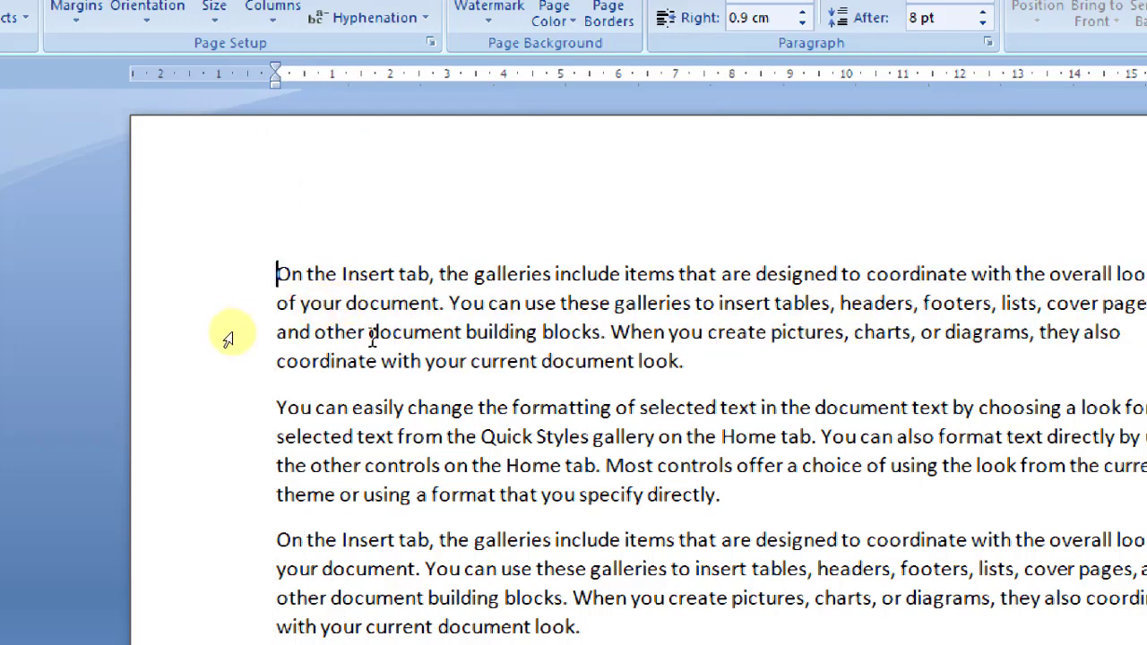
# Indent the first paragraph's first line and its whole left side by one tab stop each, and undo both indents
pyautogui.press('Tab')
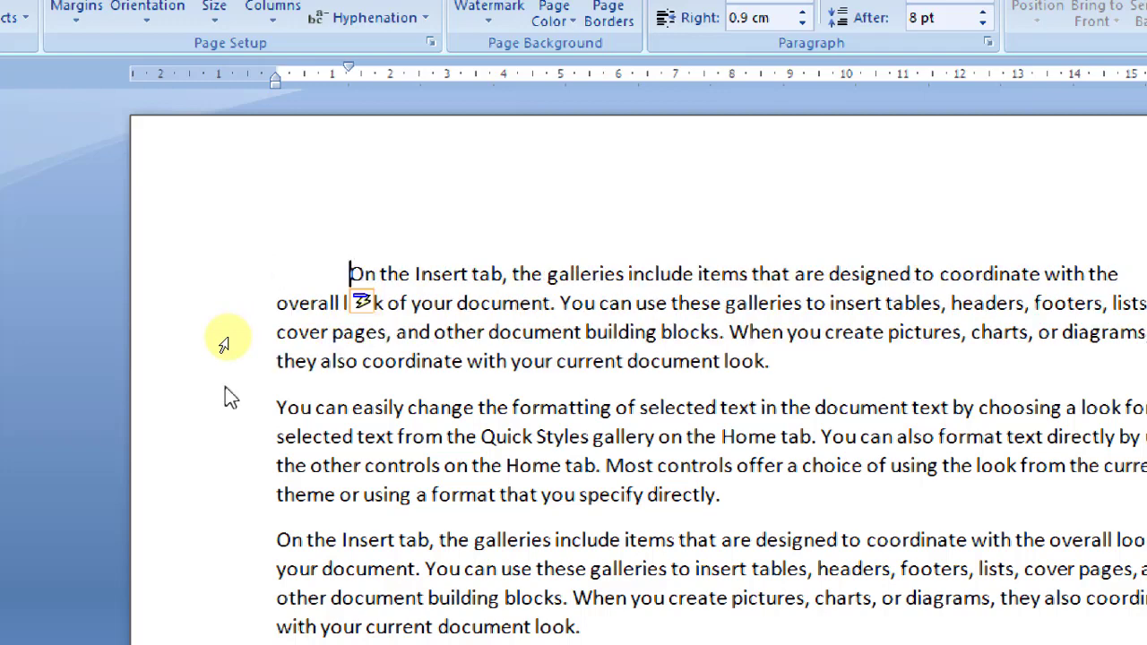
pyautogui.press('Tab')
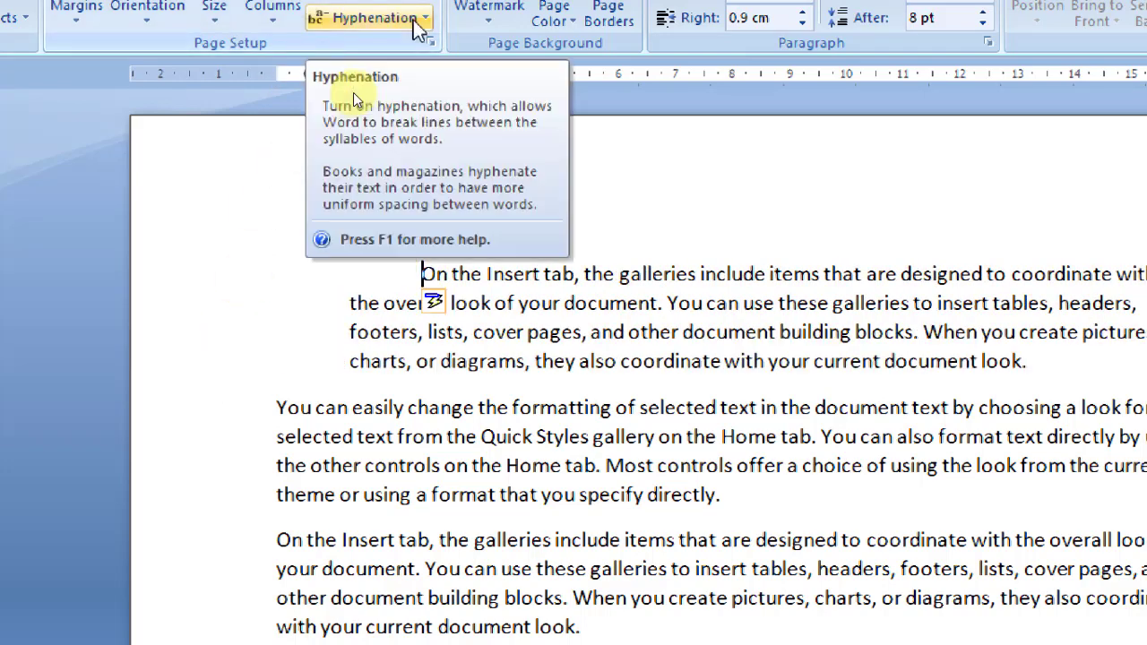
pyautogui.hotkey('ctrl', 'z')
pyautogui.hotkey('ctrl', 'z')
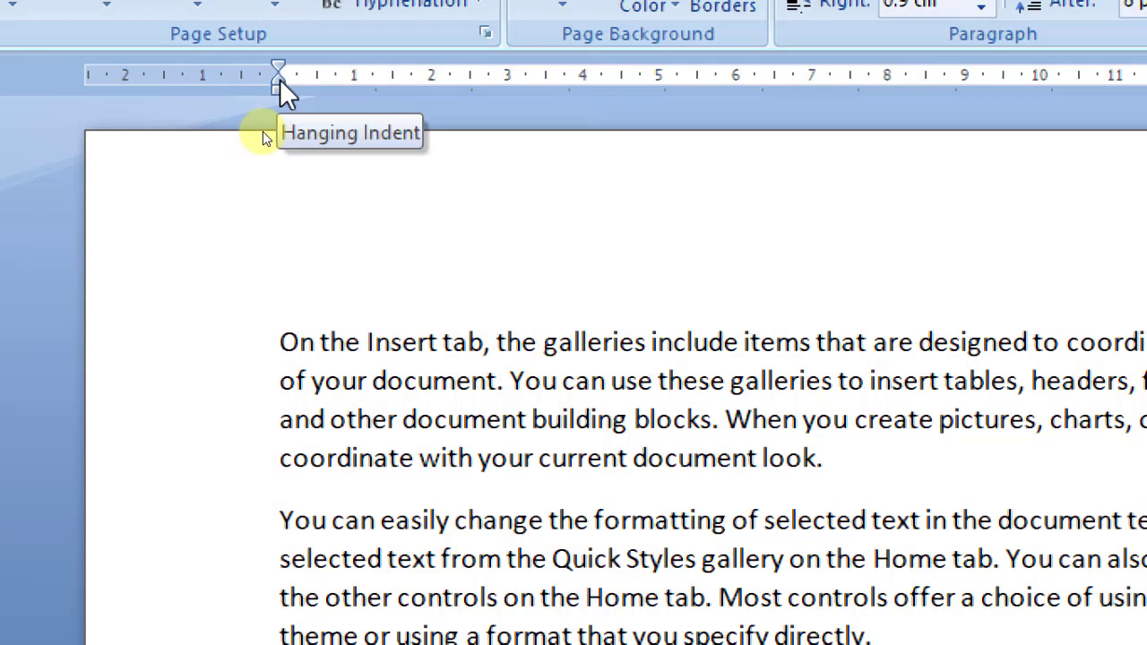
# Try a hanging indent of about 1.25 cm on the first paragraph using the ruler marker, and return it to 0
pyautogui.moveTo(280, 79); pyautogui.dragTo(372, 81)
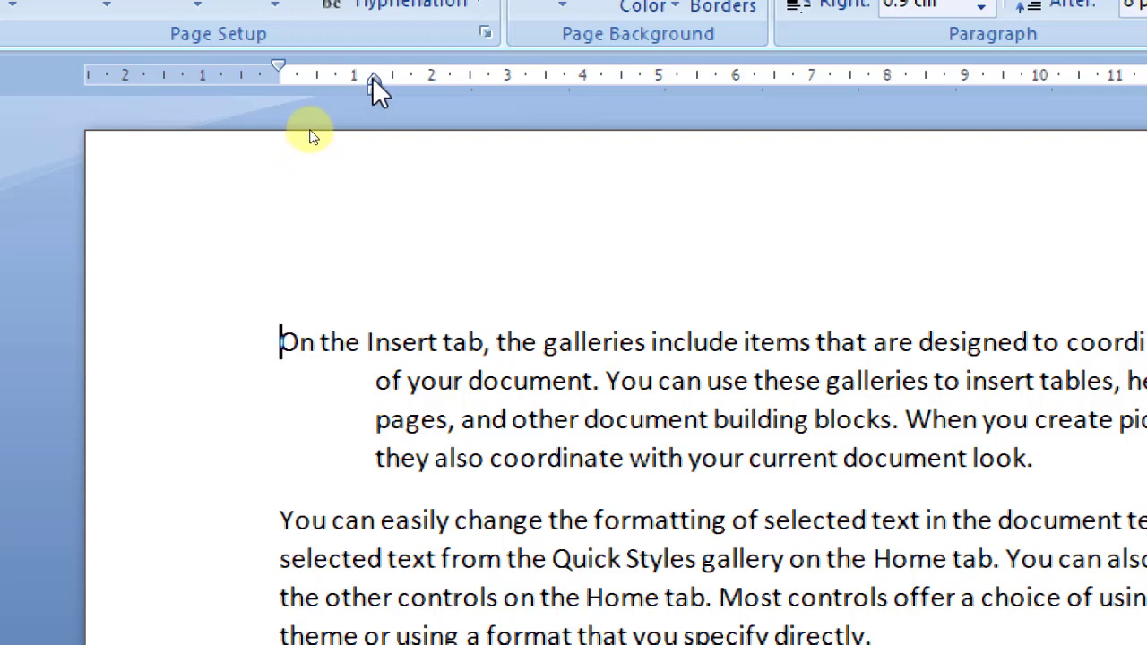
pyautogui.moveTo(376, 85); pyautogui.dragTo(279, 87)
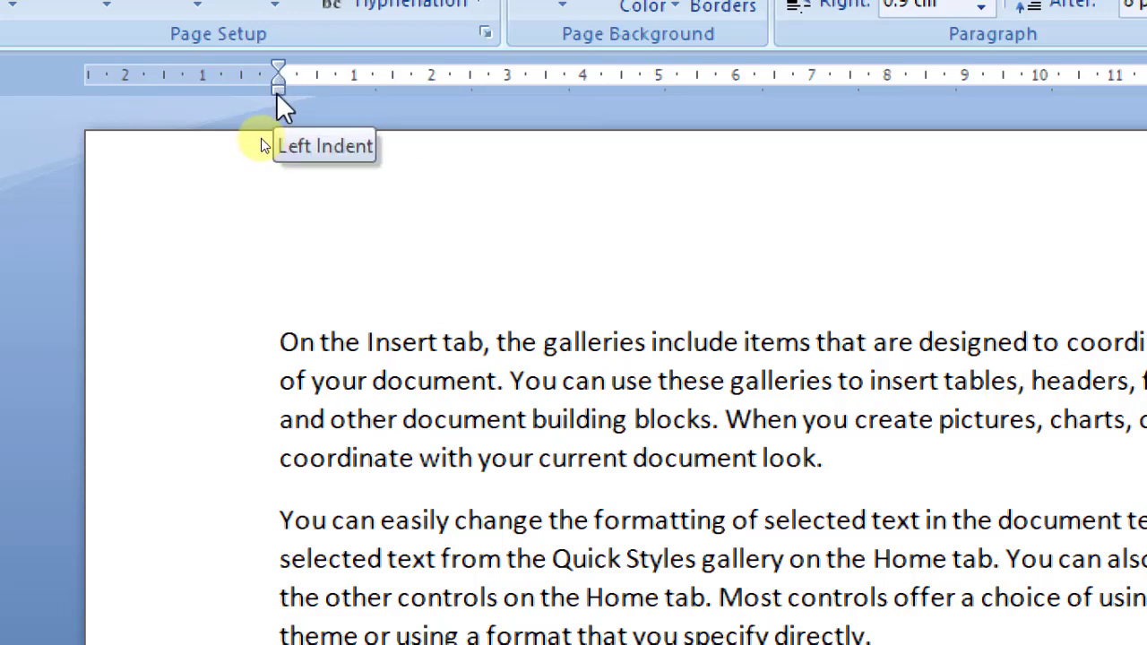
# Try a left indent of 1.25 cm on the first paragraph using the ruler marker, and reduce it back to 0 cm
pyautogui.moveTo(276, 93); pyautogui.dragTo(374, 89)
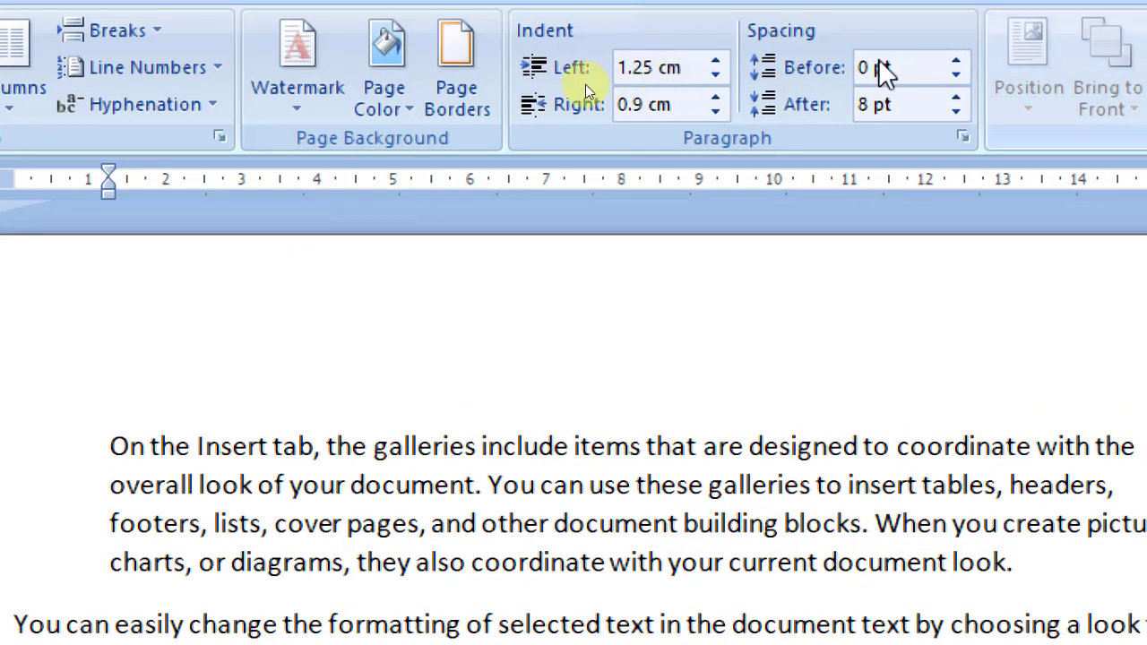
pyautogui.click(716, 78)
pyautogui.click(716, 77)
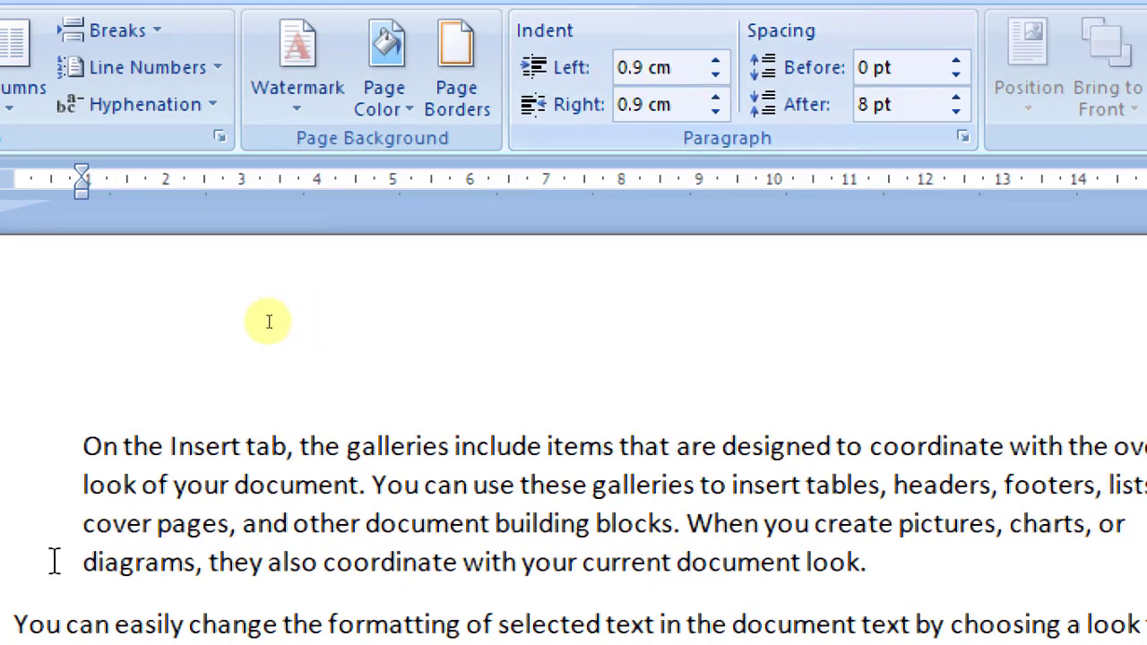
pyautogui.click(743, 77)
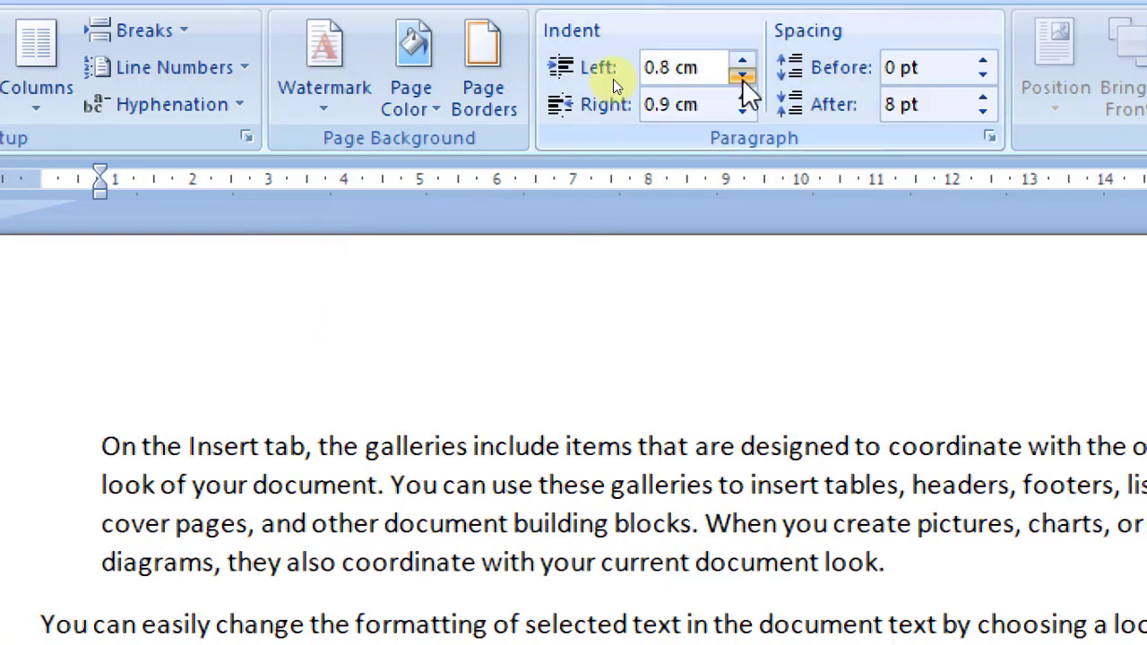
pyautogui.click(743, 77)
pyautogui.click(744, 77)
pyautogui.click(743, 77)
pyautogui.click(743, 78)
pyautogui.click(743, 78)
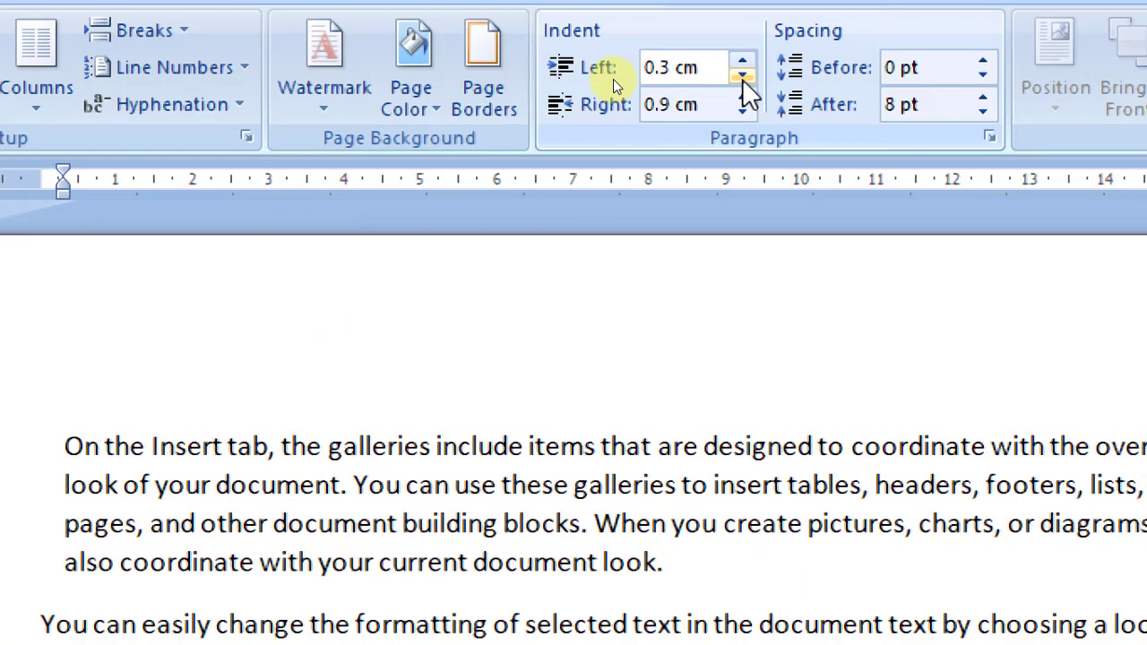
pyautogui.click(743, 77)
pyautogui.click(743, 77)
pyautogui.click(743, 78)
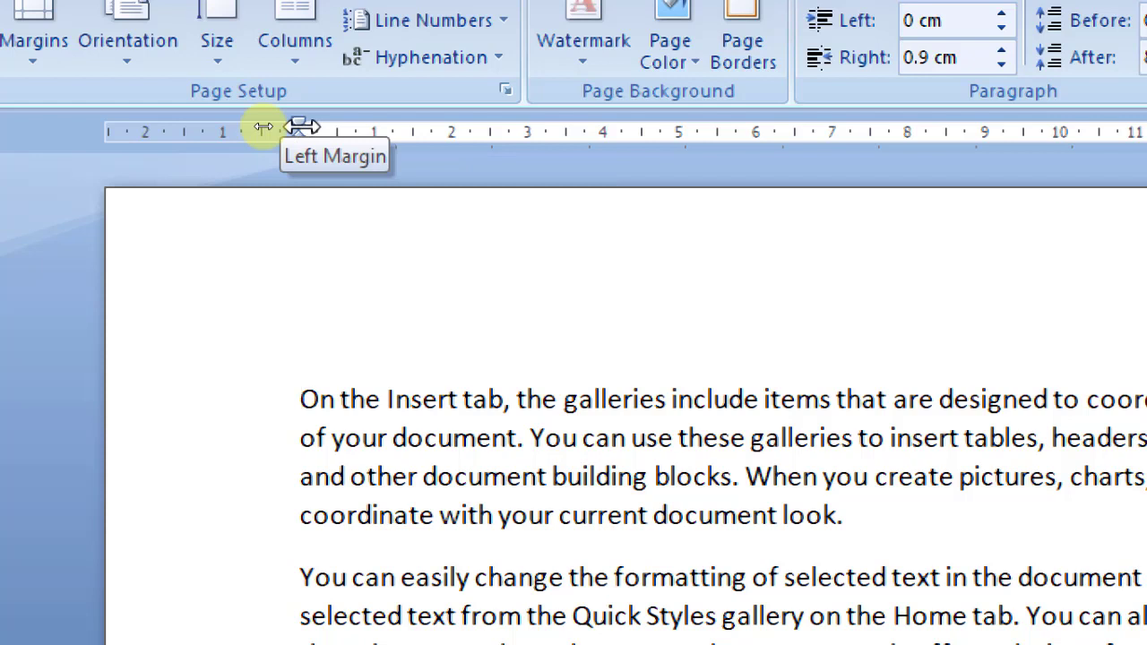
# Try a narrower left page margin using the ruler, and view the preset margin options
pyautogui.moveTo(264, 128); pyautogui.dragTo(219, 133)
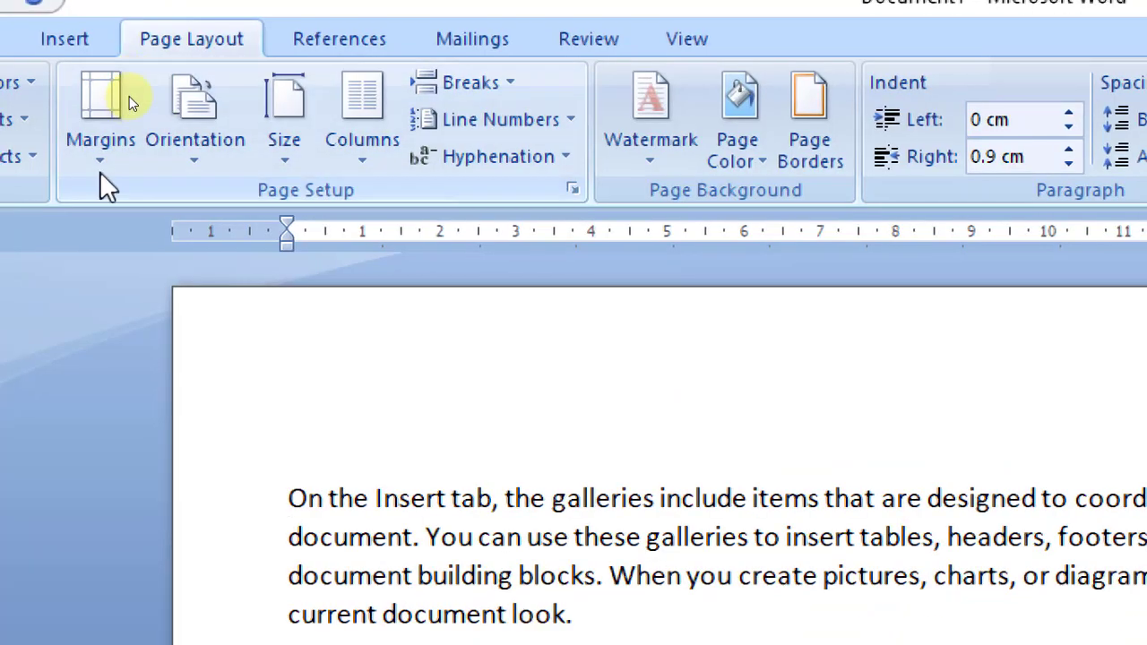
pyautogui.click(94, 143)
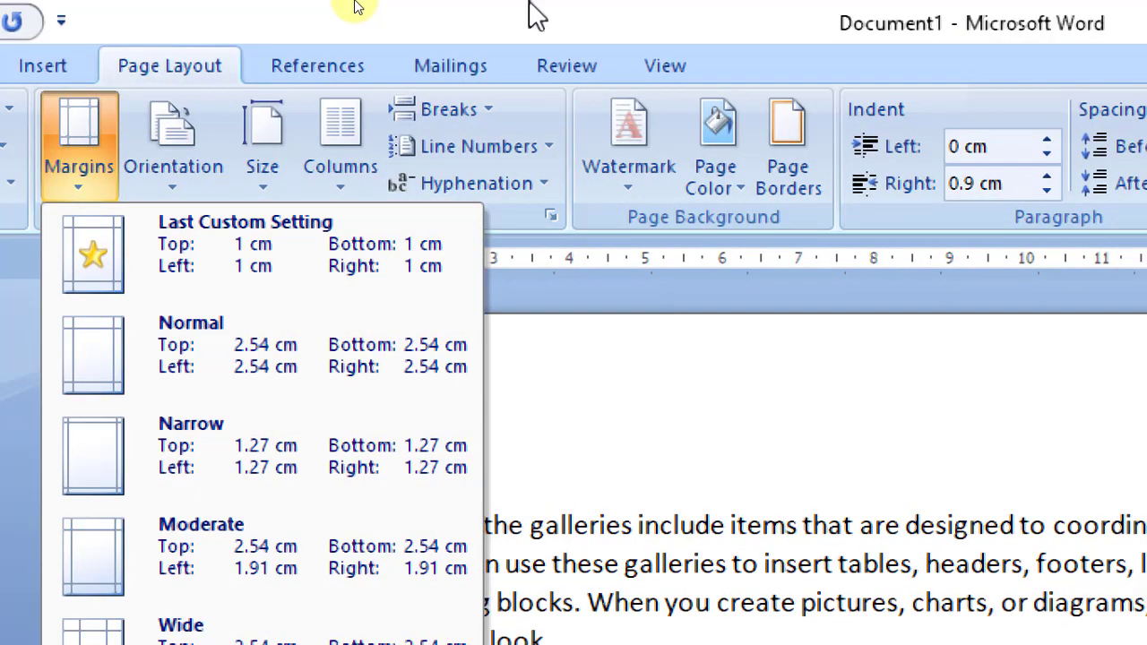
pyautogui.click(530, 5)
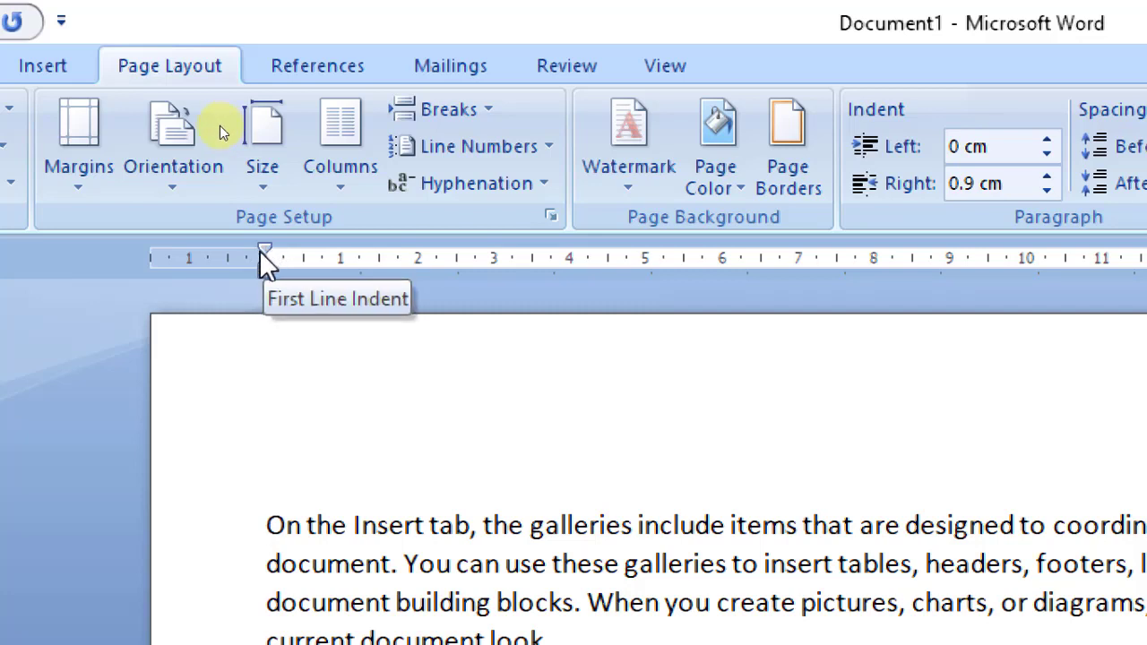
# Try a first line indent on the first paragraph and a wider right page margin using the ruler, and undo the changes
pyautogui.moveTo(256, 252); pyautogui.dragTo(357, 253)
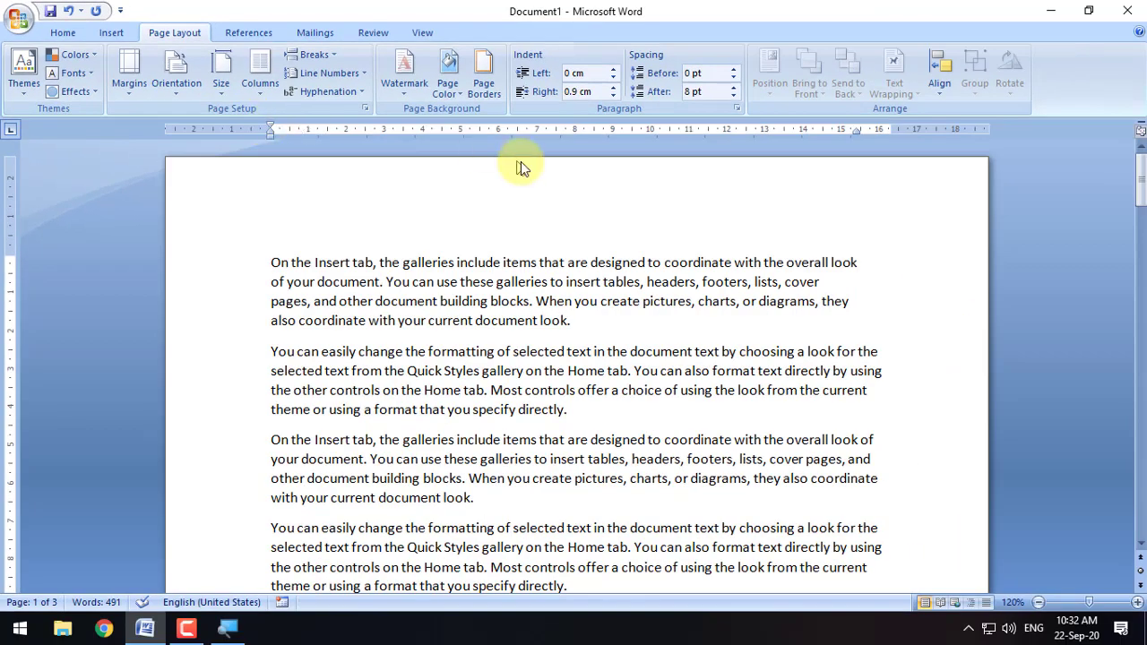
pyautogui.moveTo(902, 133)
pyautogui.mouseDown()
pyautogui.moveTo(921, 132)
pyautogui.moveTo(754, 137)
pyautogui.mouseUp()
pyautogui.hotkey('ctrl', 'z')
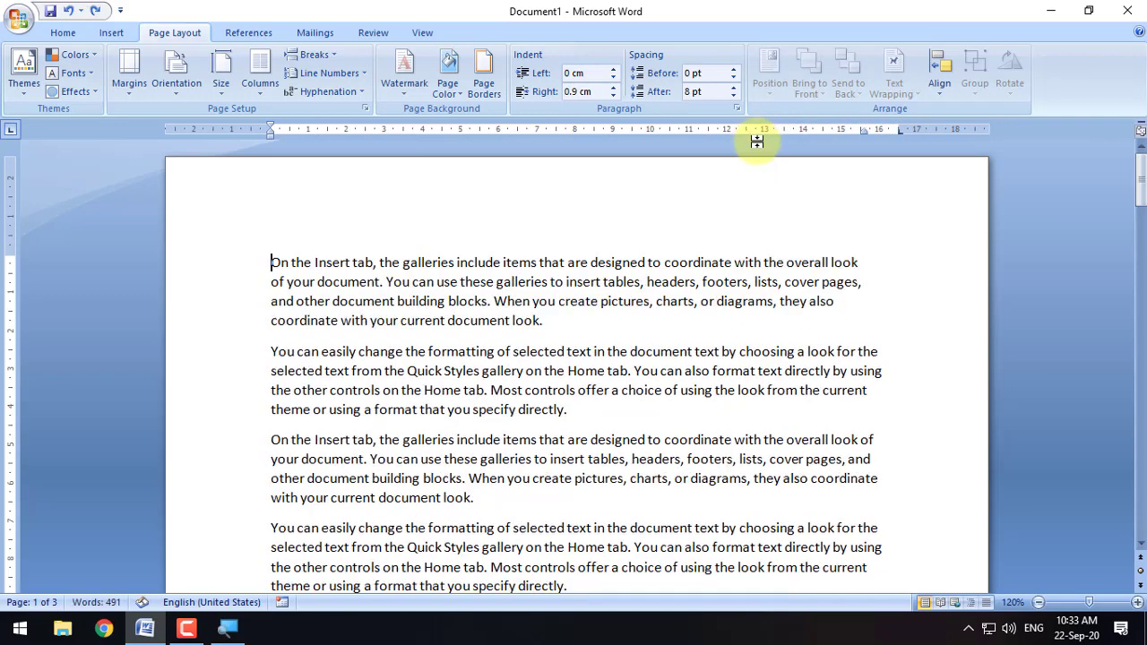
# Try a left indent on the second paragraph using the ruler marker, and undo it
pyautogui.click(269, 352)
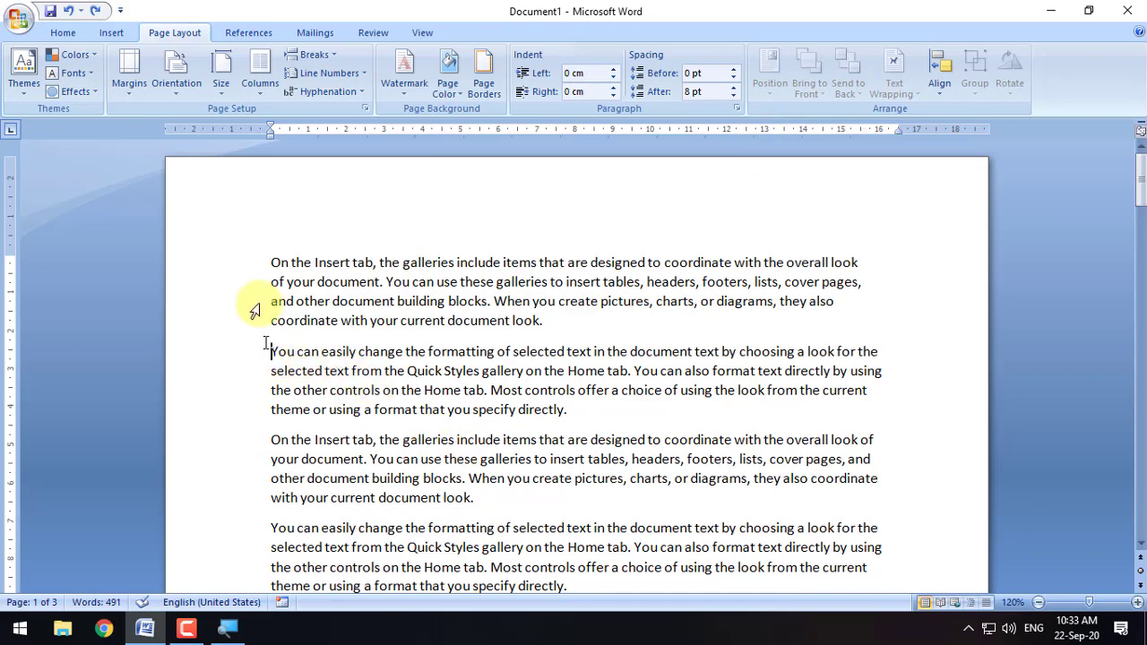
pyautogui.click(272, 262)
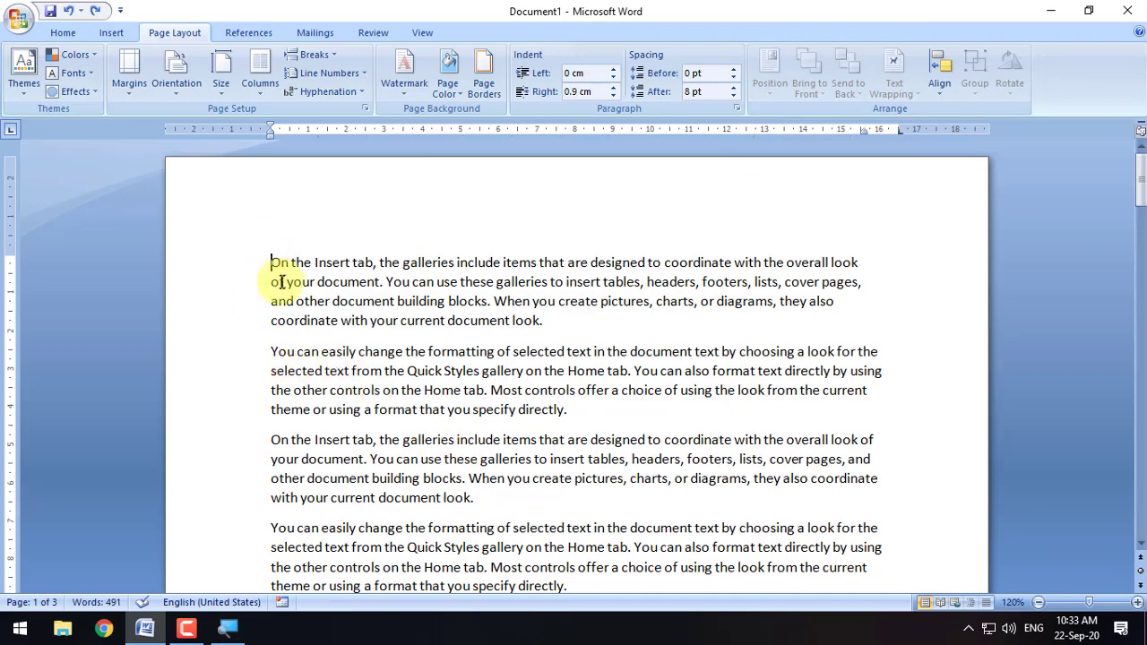
pyautogui.click(271, 352)
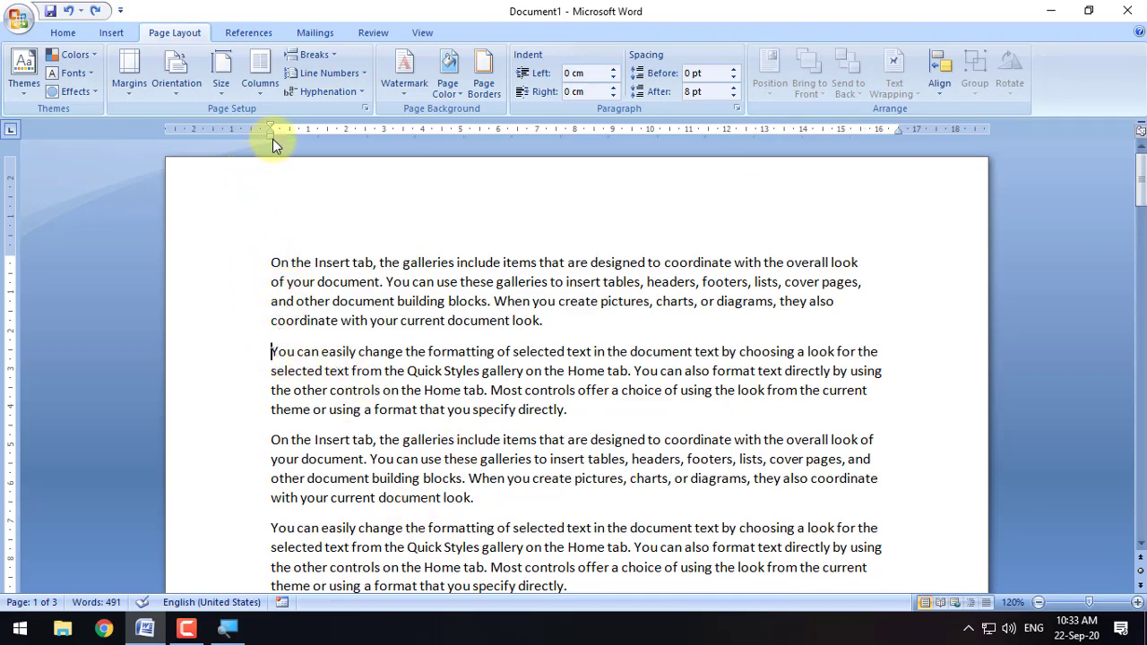
pyautogui.moveTo(270, 134); pyautogui.dragTo(341, 134)
pyautogui.hotkey('ctrl', 'z')
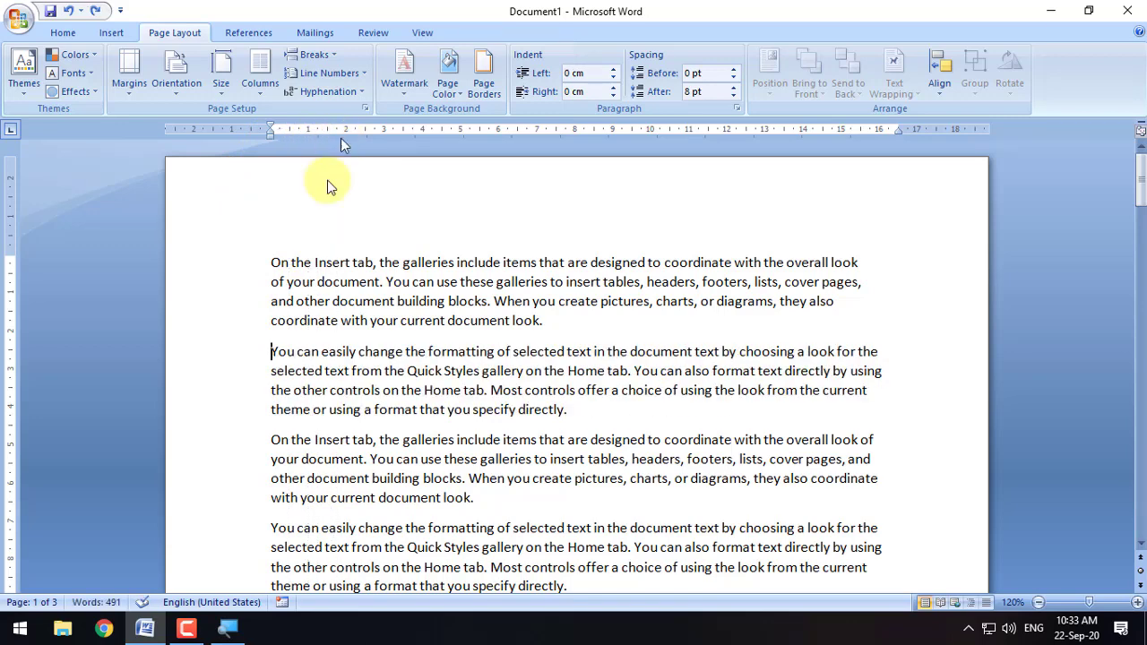
# Try a 3.5 cm right indent and a left indent on the whole second paragraph using the ruler markers, and undo both
pyautogui.moveTo(568, 410); pyautogui.dragTo(271, 350)
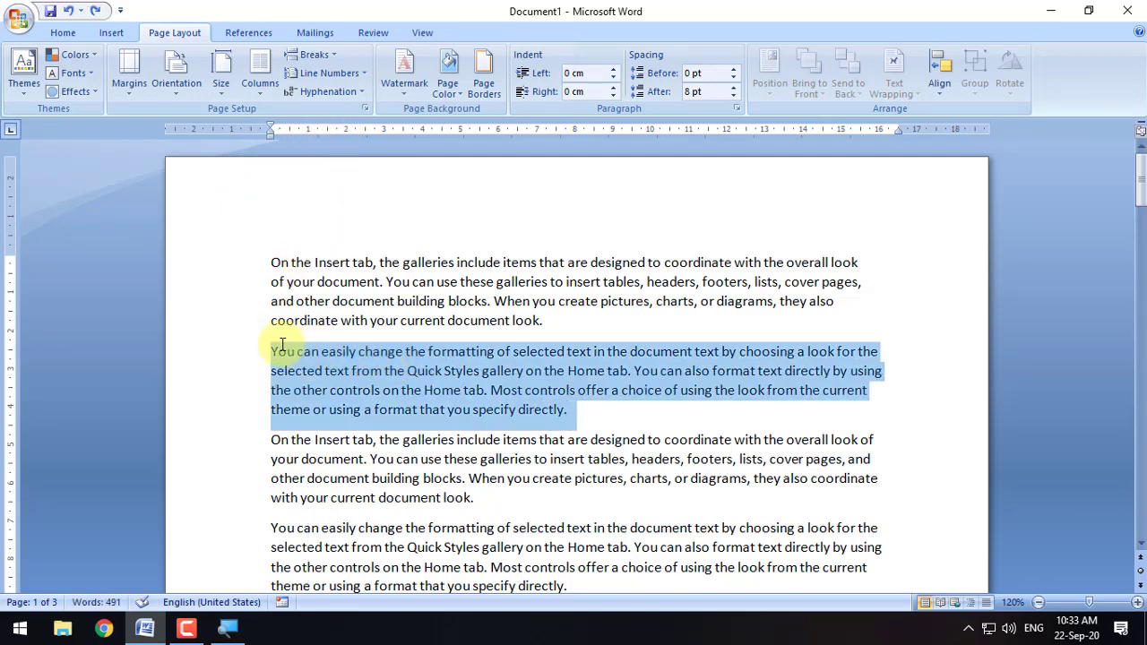
pyautogui.moveTo(898, 132); pyautogui.dragTo(764, 135)
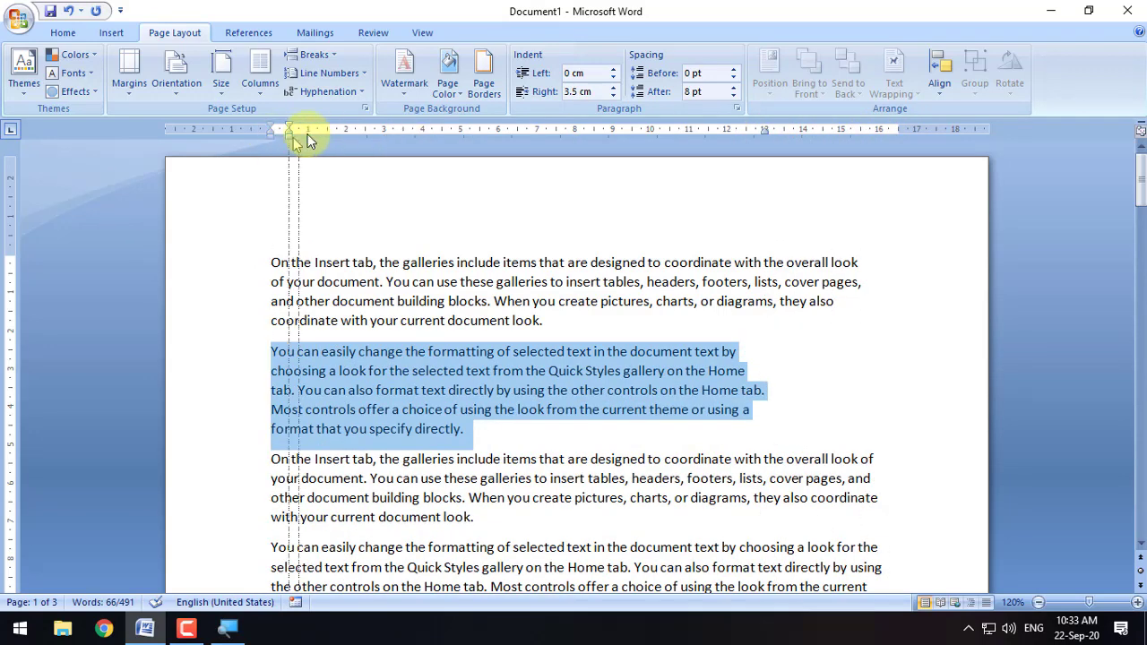
pyautogui.moveTo(307, 137); pyautogui.dragTo(347, 137)
pyautogui.hotkey('ctrl', 'z')
pyautogui.hotkey('ctrl', 'z')
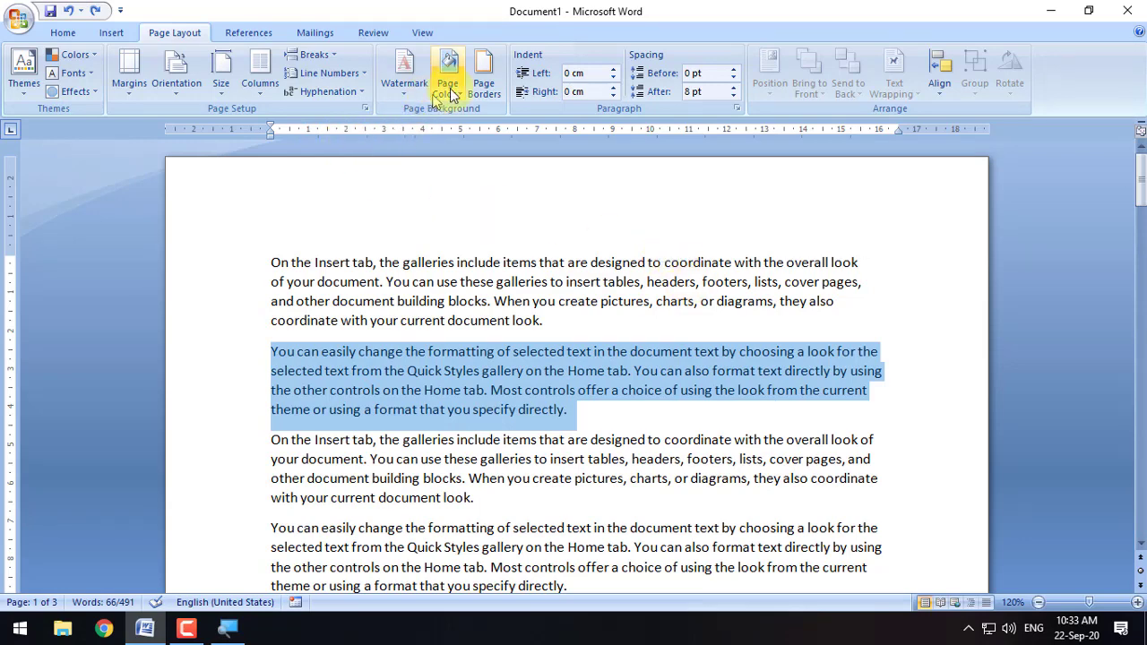
pyautogui.click(586, 91)
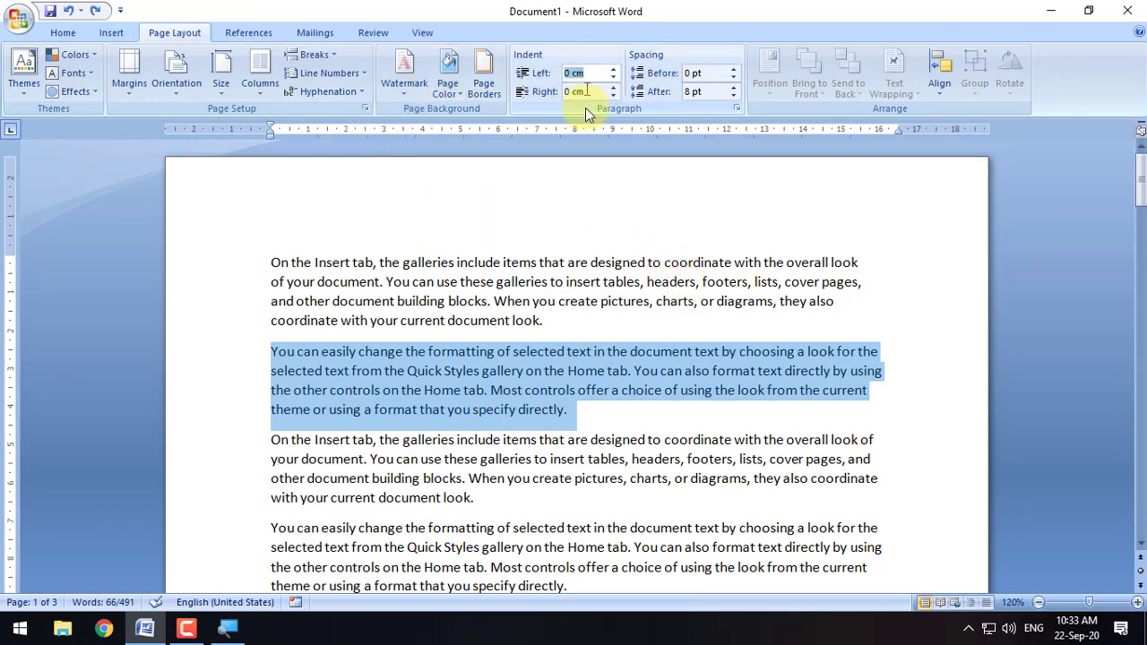
pyautogui.click(622, 408)
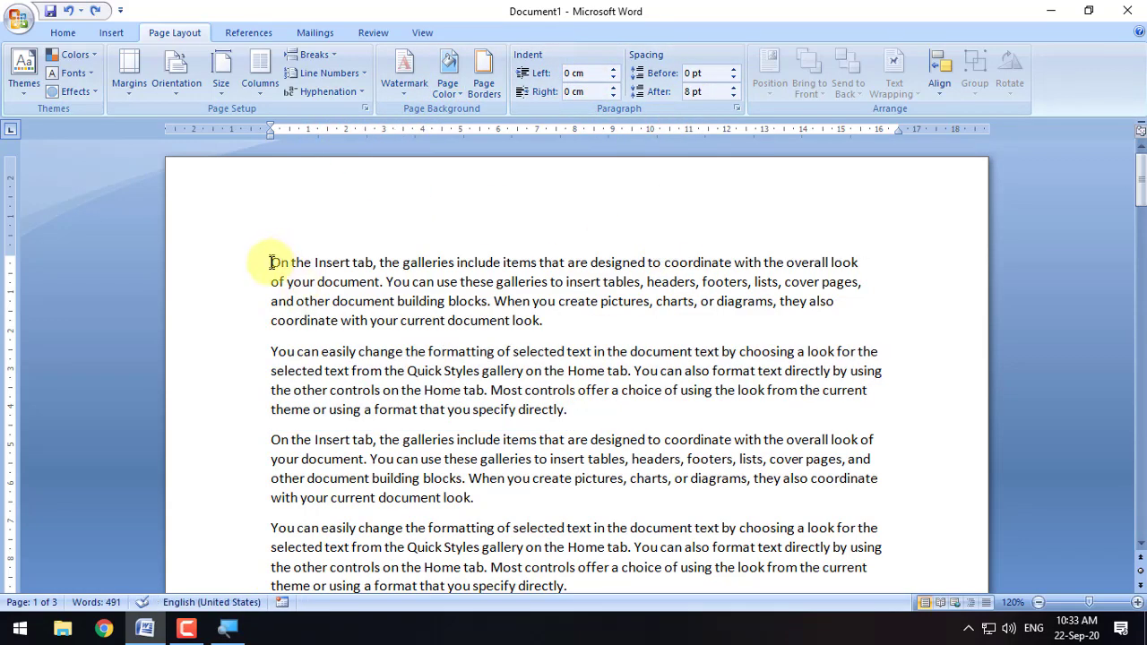
pyautogui.moveTo(272, 262); pyautogui.dragTo(500, 503)
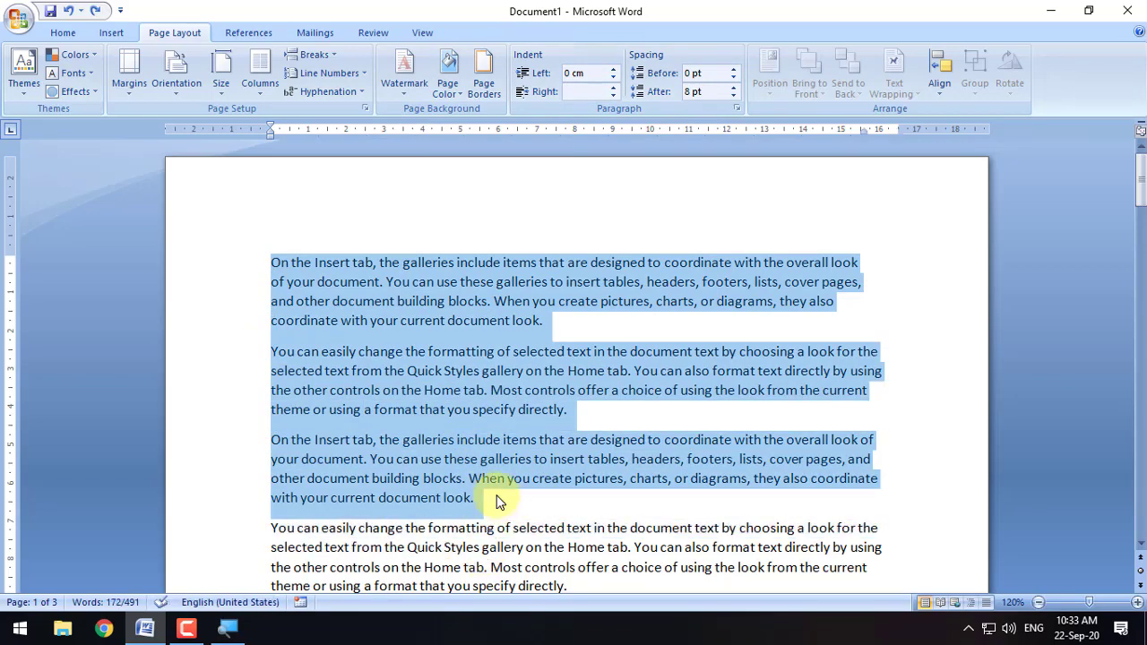
pyautogui.click(402, 369)
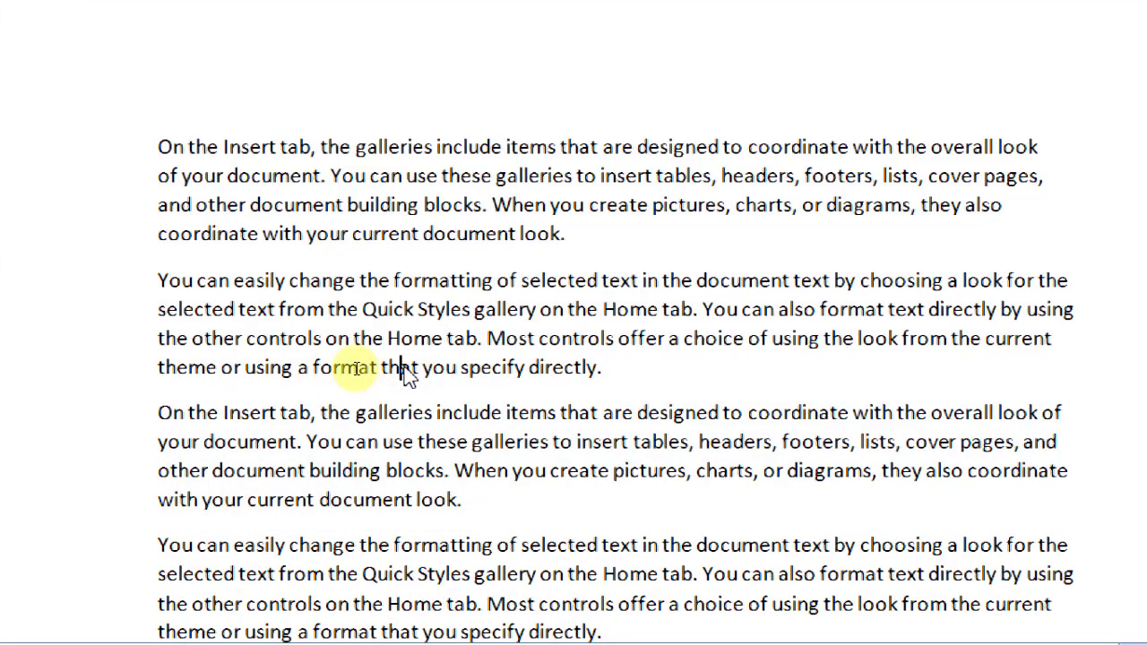
pyautogui.moveTo(159, 282); pyautogui.dragTo(776, 391)
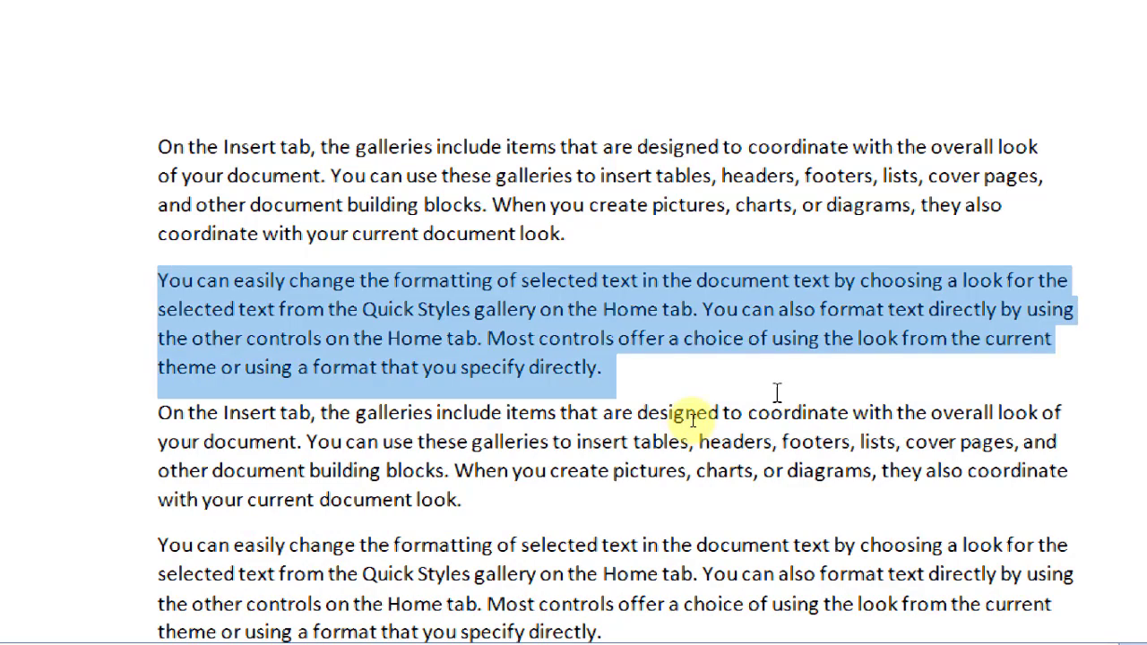
pyautogui.moveTo(565, 234); pyautogui.dragTo(154, 116)
# Set the third paragraph's spacing before and after to Auto
pyautogui.moveTo(553, 492); pyautogui.dragTo(162, 400)
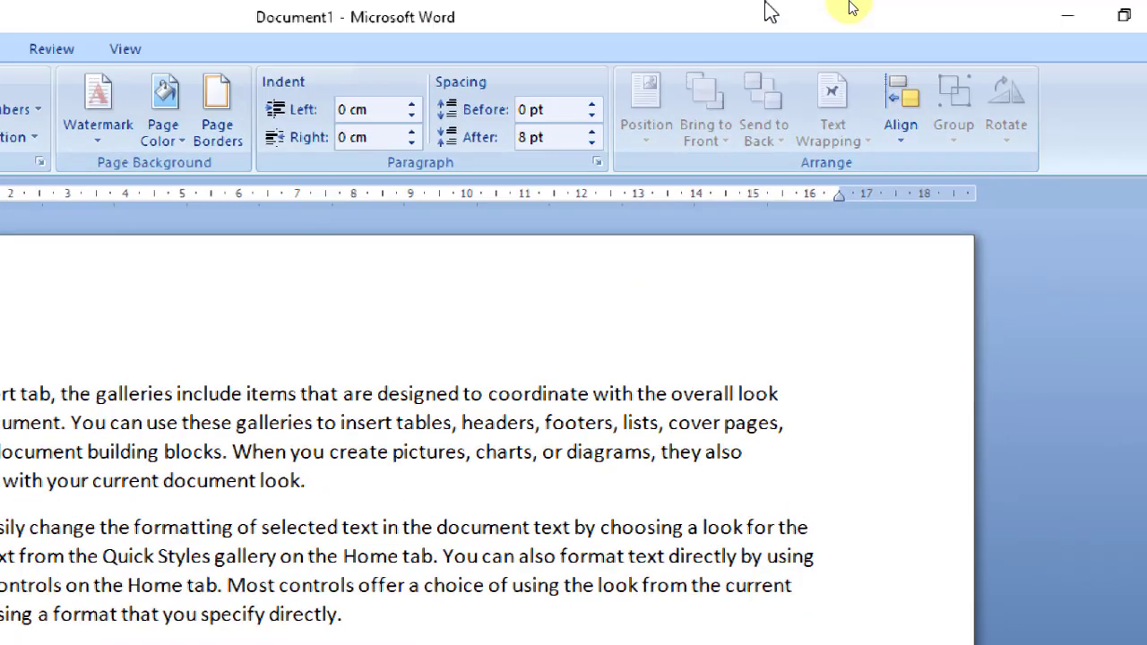
pyautogui.click(591, 143)
pyautogui.click(591, 143)
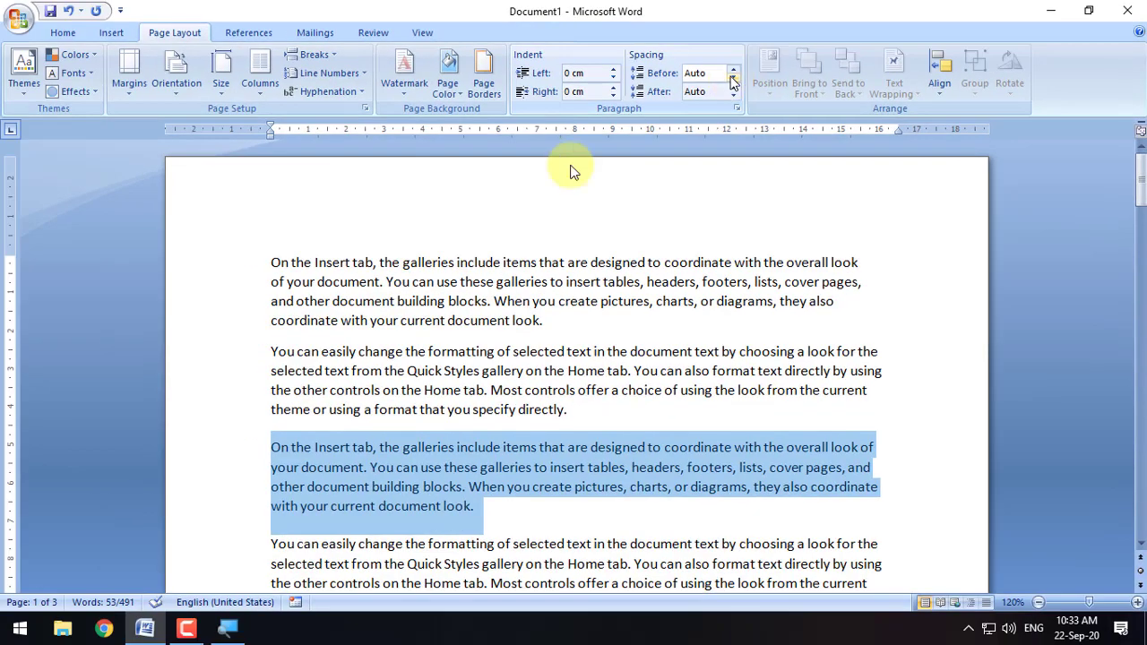
# Increase the second paragraph's spacing before to 54 pt
pyautogui.moveTo(266, 355); pyautogui.dragTo(578, 409)
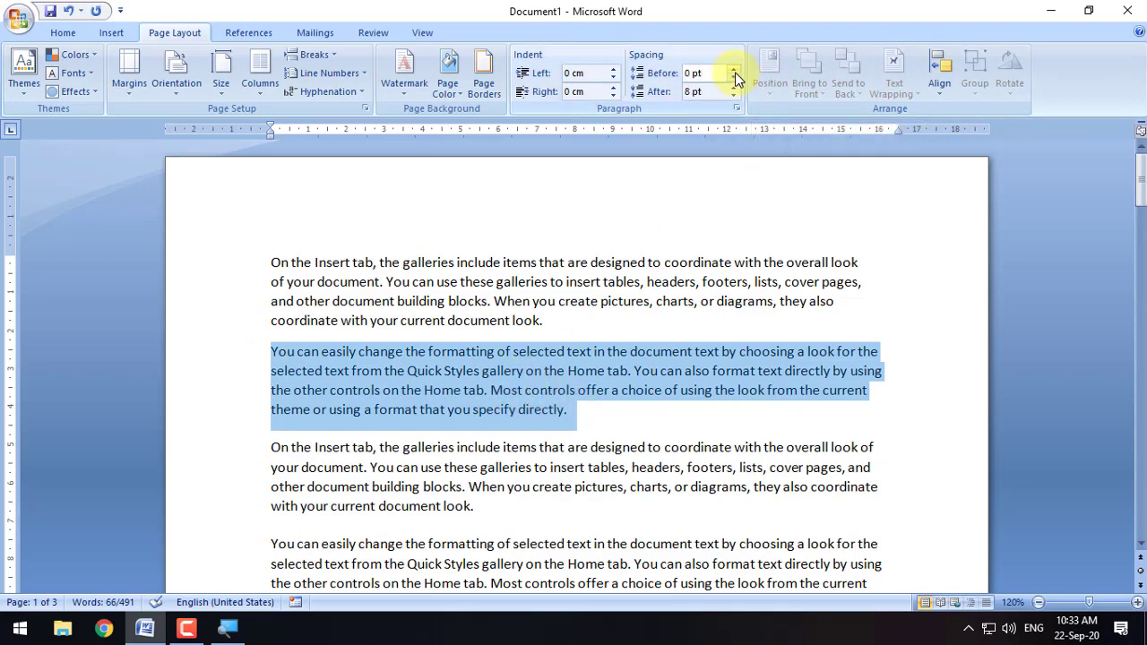
pyautogui.moveTo(734, 71); pyautogui.dragTo(734, 79)
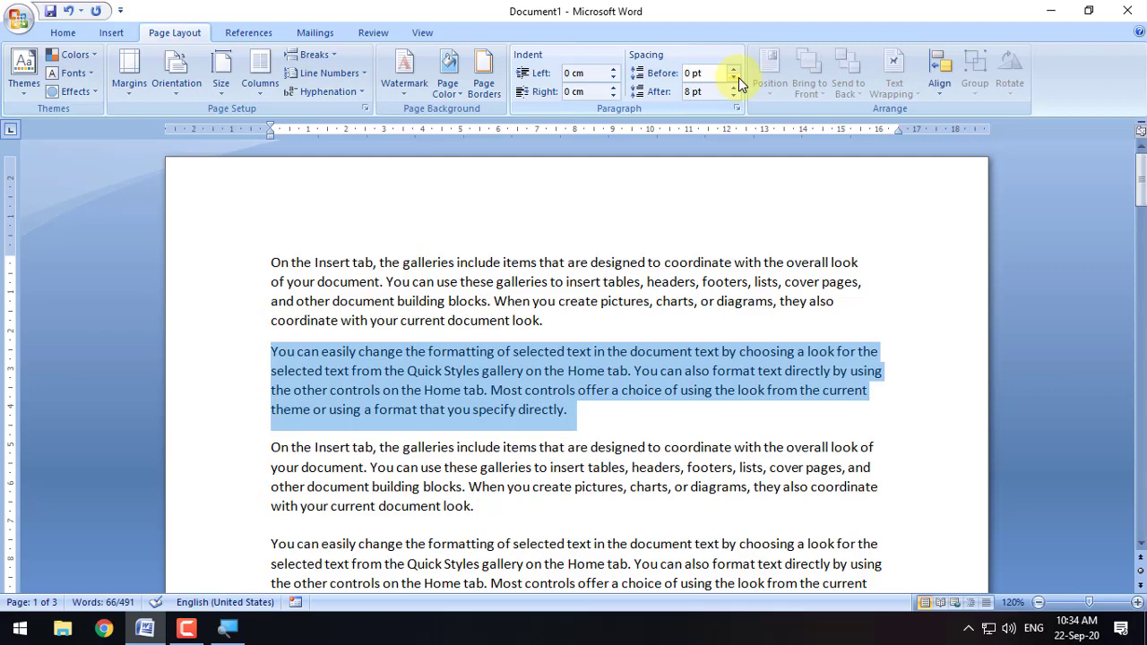
pyautogui.moveTo(739, 70); pyautogui.dragTo(738, 70)
pyautogui.click(364, 332)
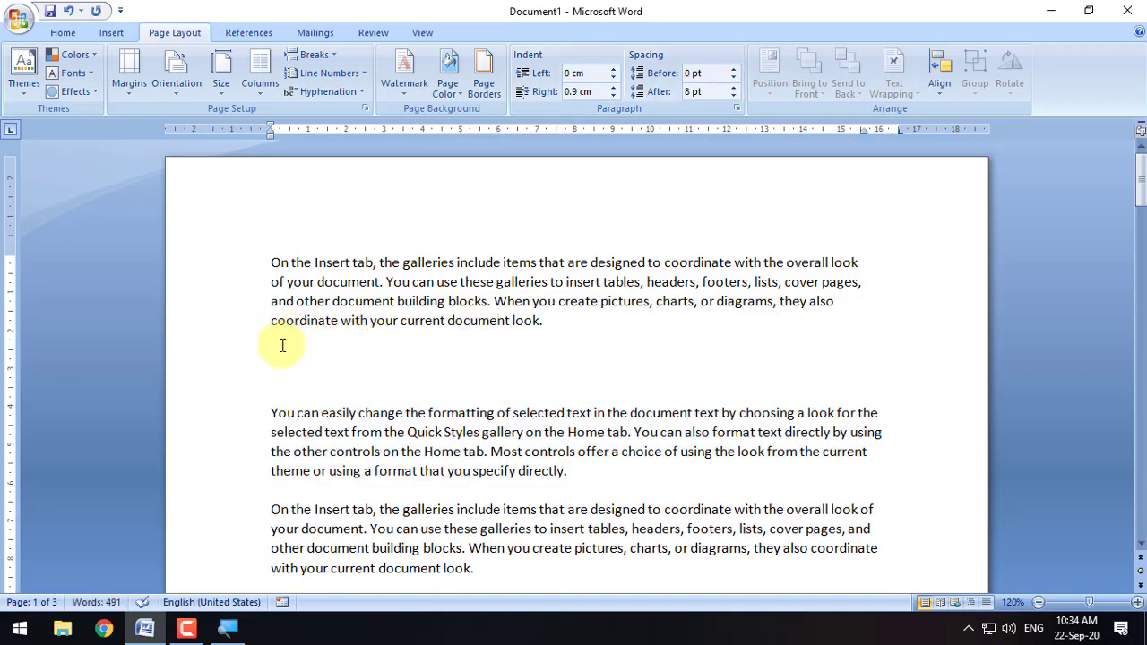
# Reduce the second paragraph's spacing before to Auto
pyautogui.moveTo(289, 346); pyautogui.dragTo(484, 402)
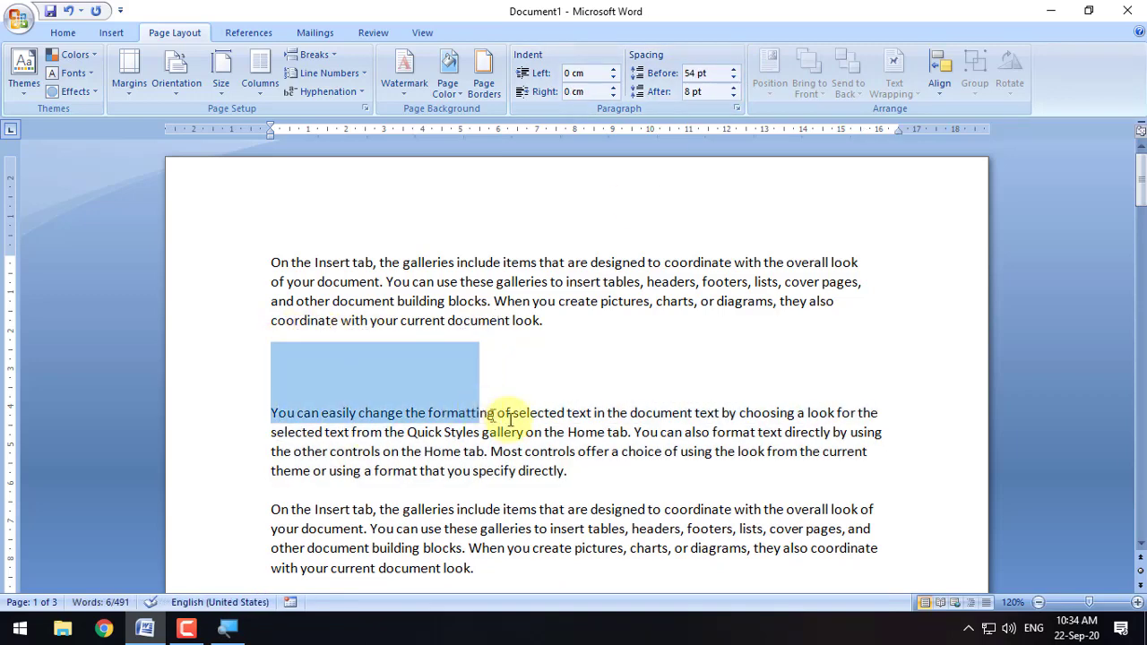
pyautogui.moveTo(737, 79); pyautogui.dragTo(737, 83)
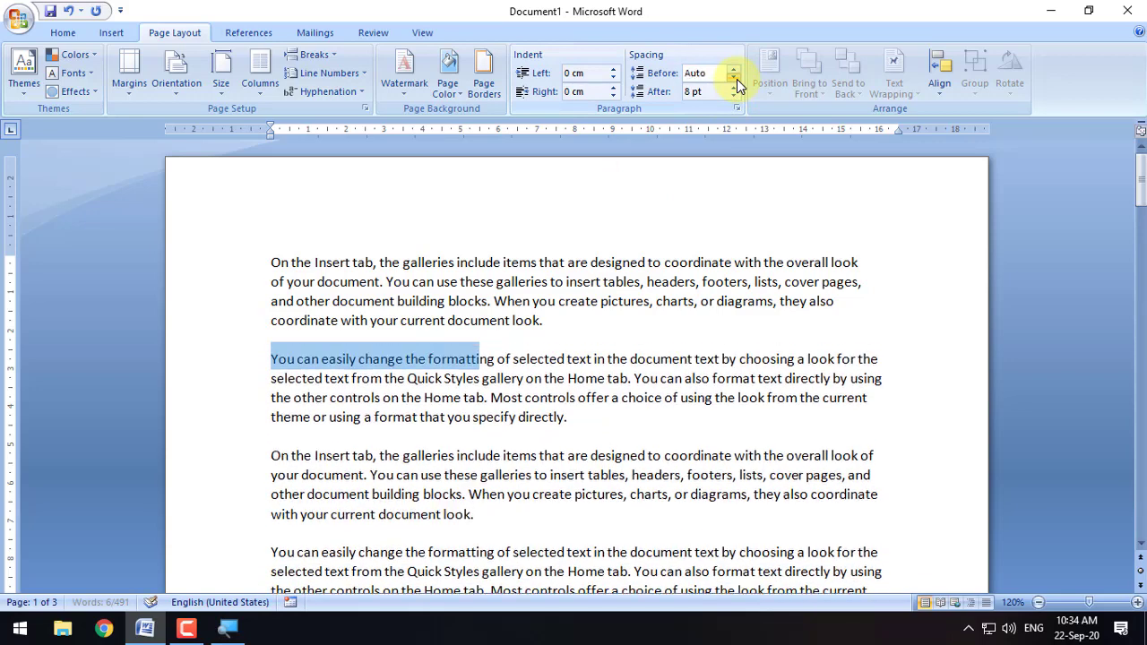
pyautogui.moveTo(484, 518); pyautogui.dragTo(332, 455)
# Reduce the second paragraph's spacing after to 0 pt
pyautogui.click(589, 418)
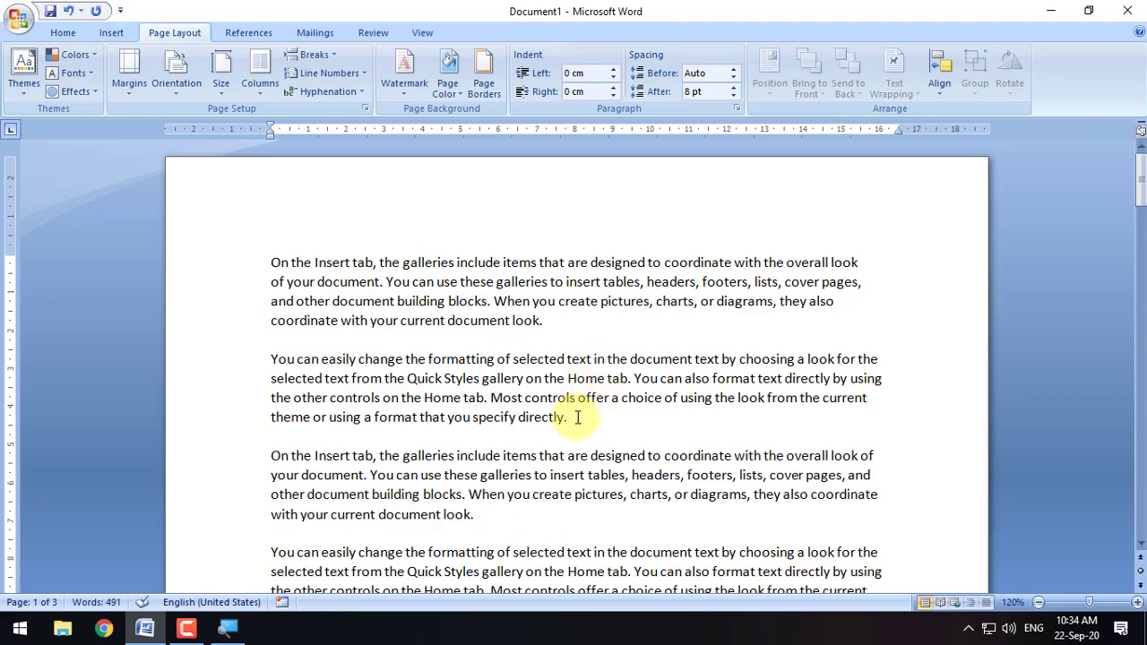
pyautogui.moveTo(584, 418); pyautogui.dragTo(308, 351)
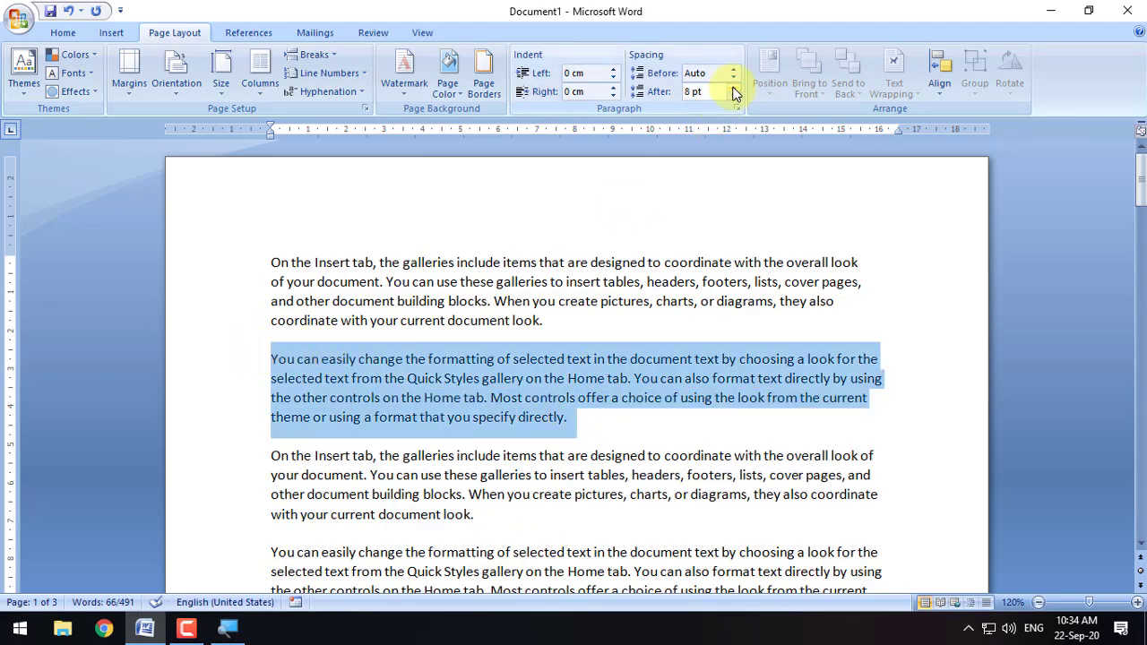
pyautogui.moveTo(733, 88); pyautogui.dragTo(731, 97)
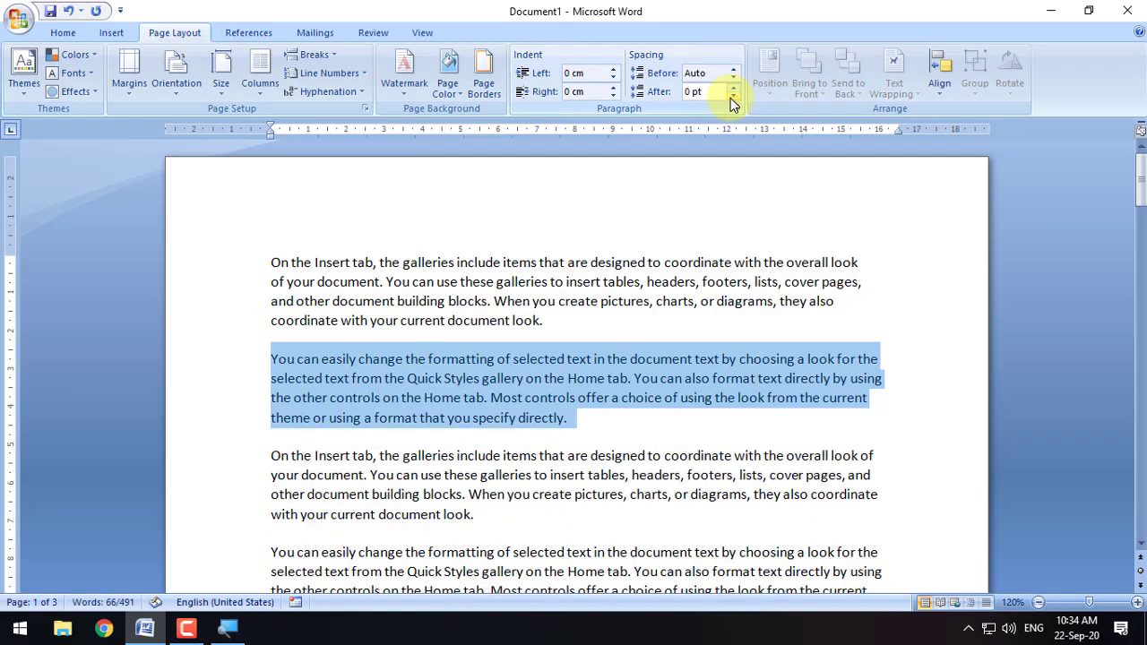
# Set the spacing before and after to Auto for the first four paragraphs together
pyautogui.scroll(-2, 673, 448)
pyautogui.moveTo(603, 529); pyautogui.dragTo(264, 172)
pyautogui.scroll(1, 564, 282)
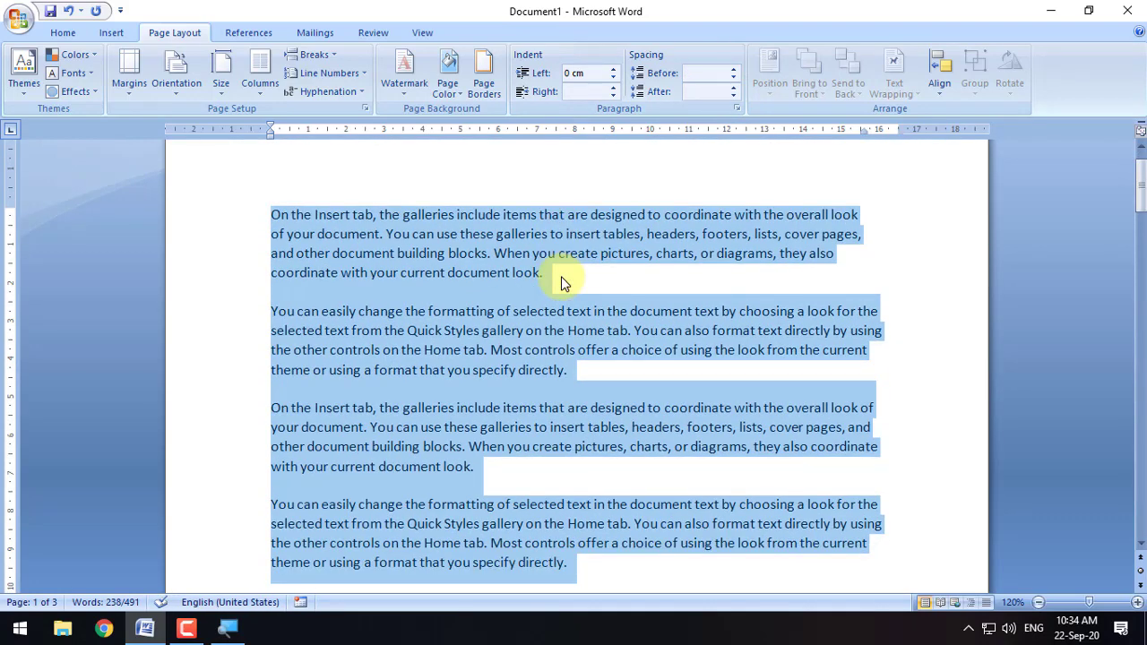
pyautogui.click(734, 97)
pyautogui.click(735, 97)
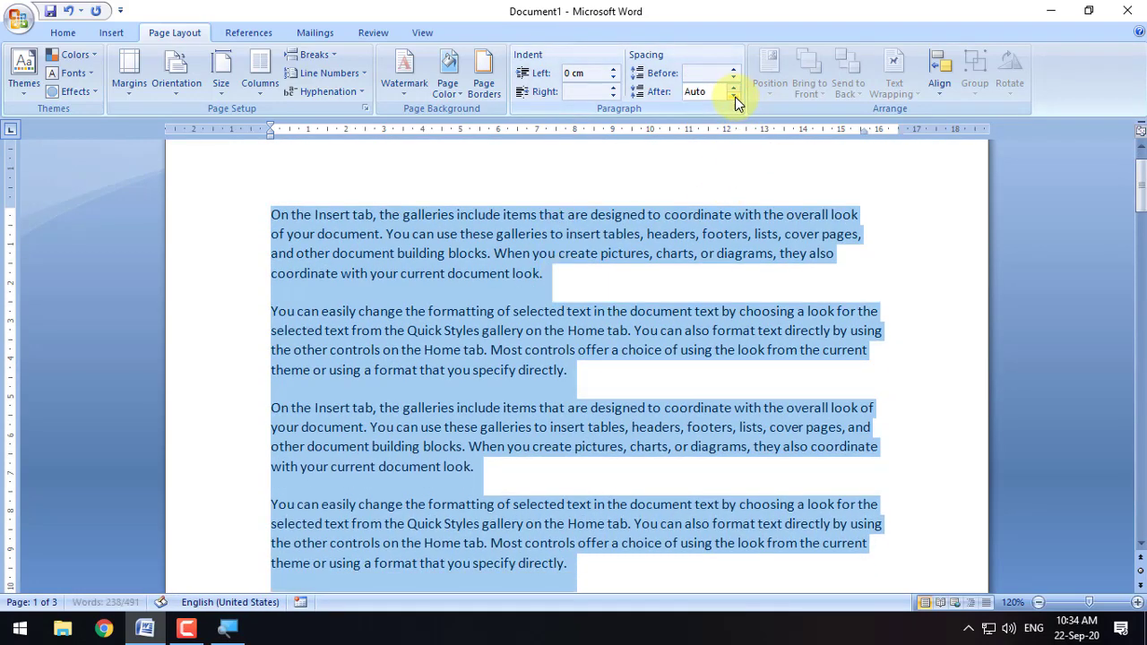
pyautogui.click(734, 78)
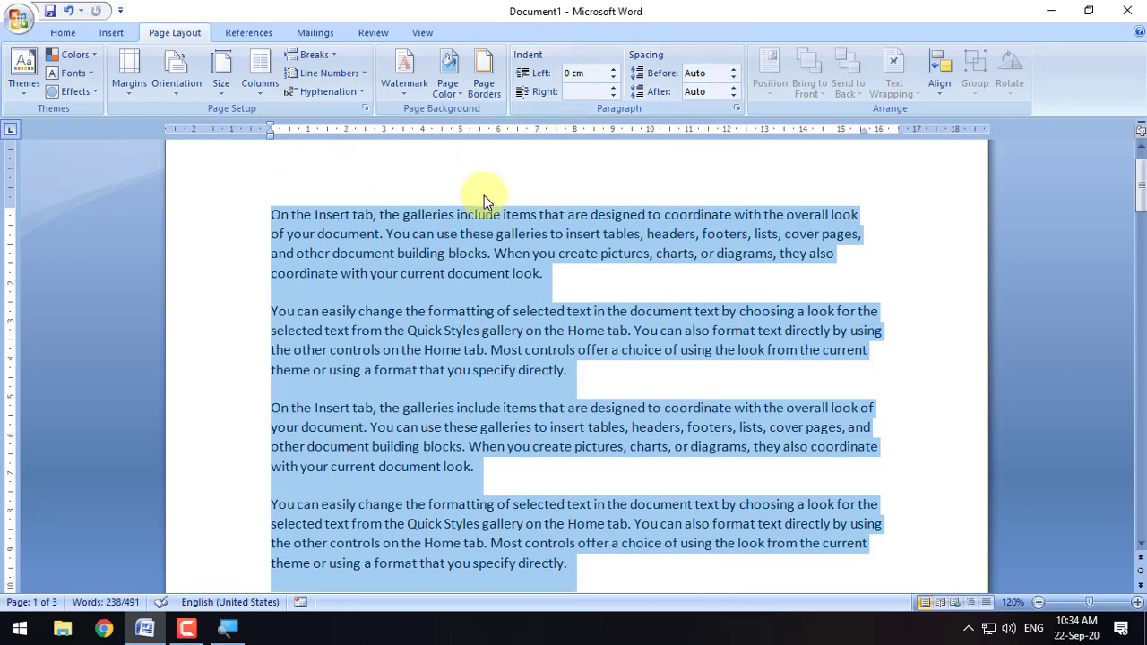
# Examine the first paragraph's indent, spacing, and line and page break settings, switching Mirror indents on and back off
pyautogui.click(650, 275)
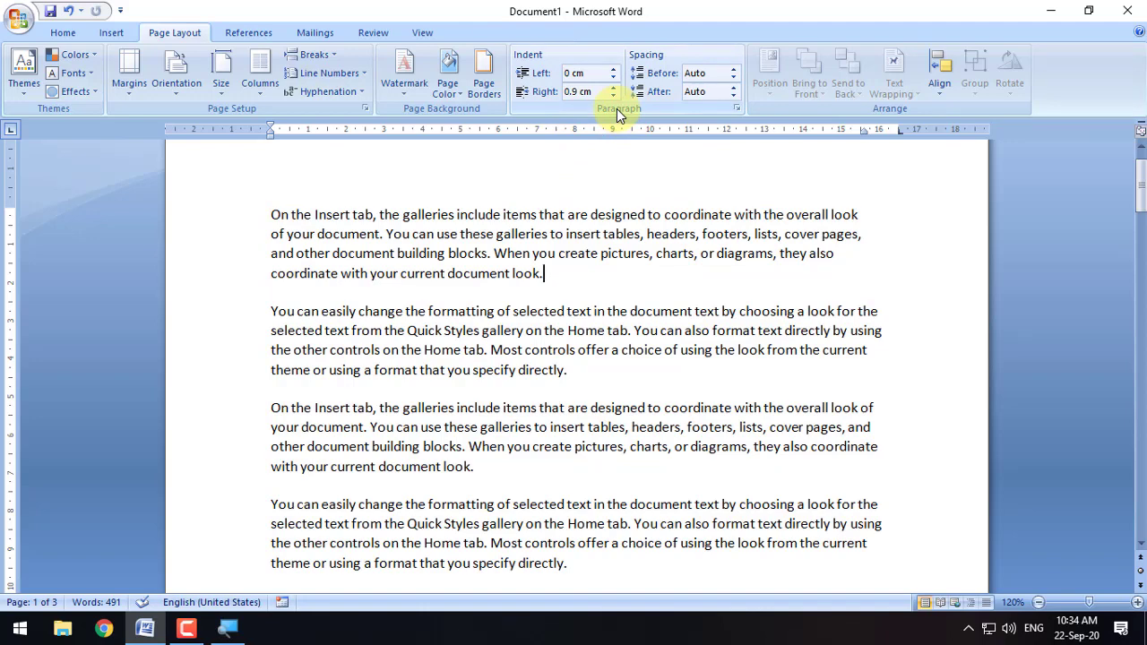
pyautogui.click(734, 108)
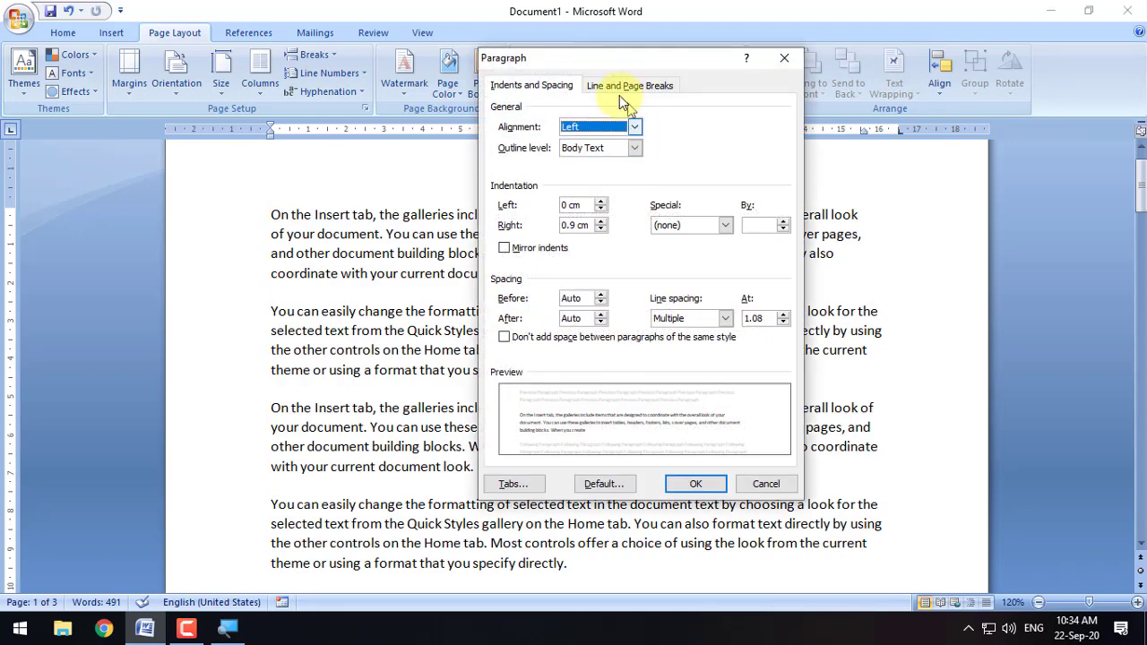
pyautogui.moveTo(624, 72); pyautogui.dragTo(742, 50)
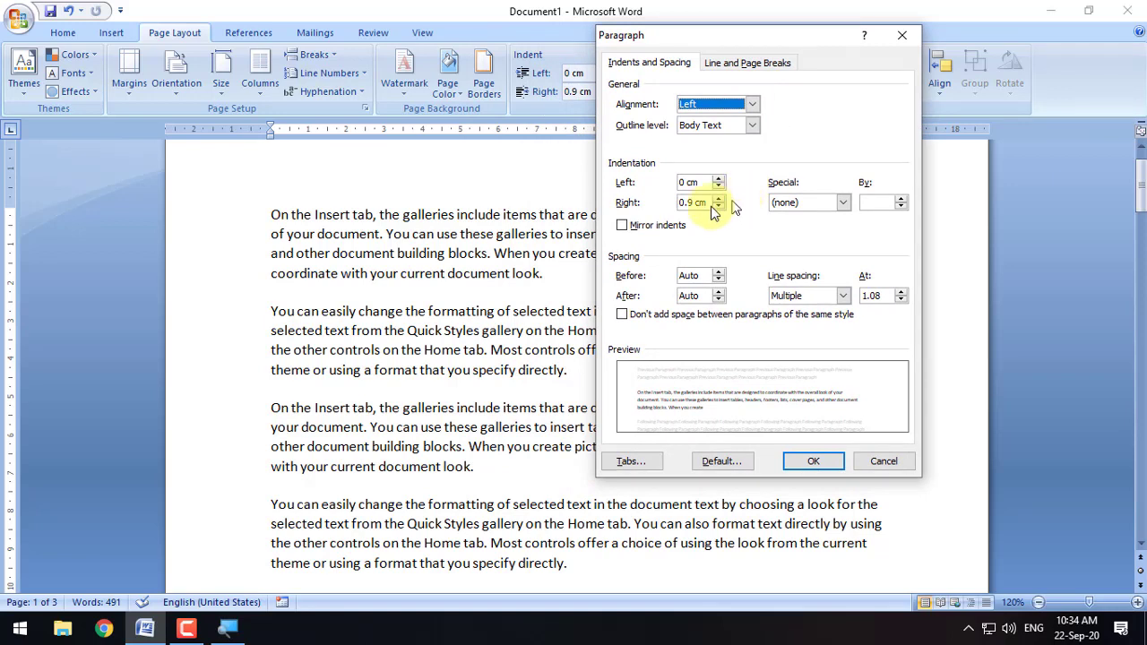
pyautogui.click(627, 230)
pyautogui.click(625, 230)
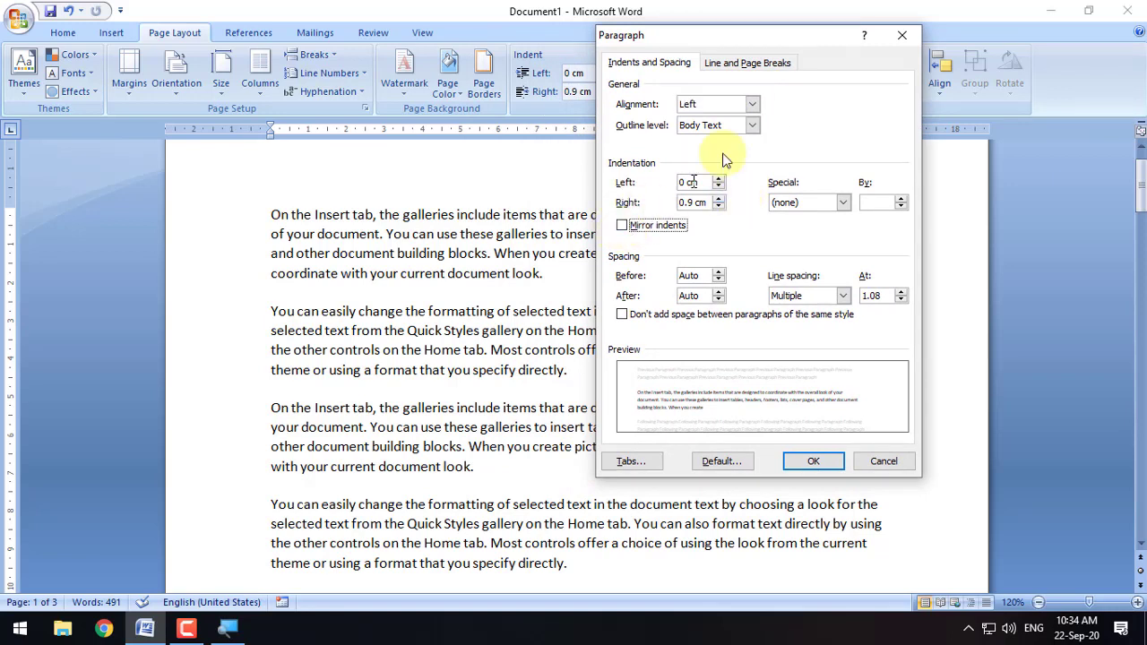
pyautogui.click(747, 61)
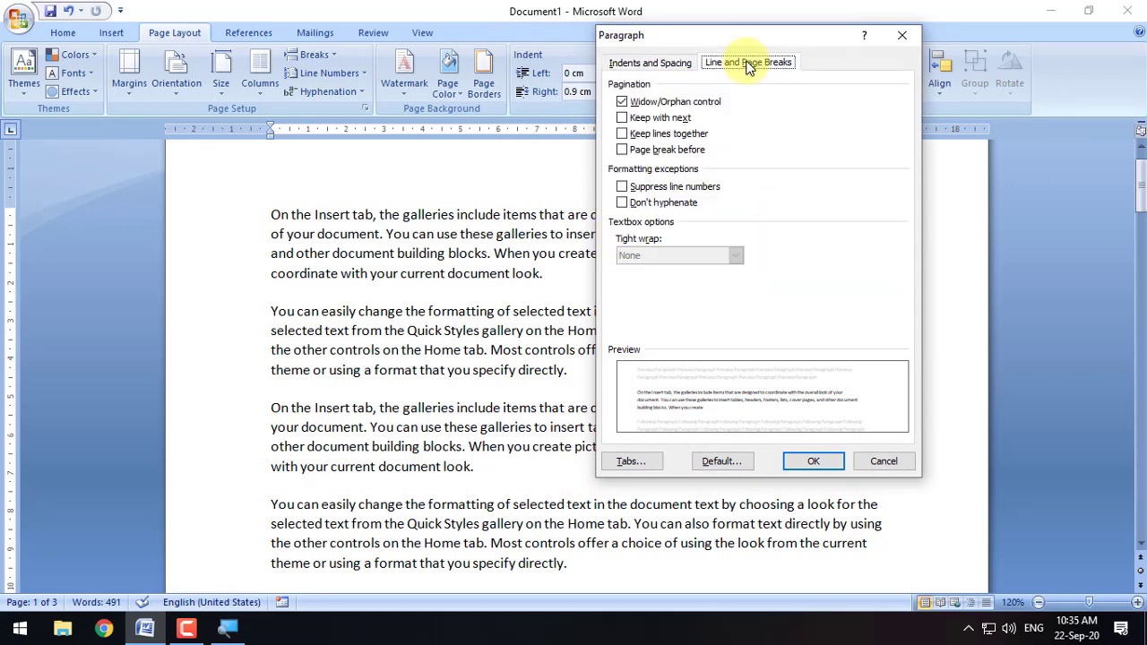
pyautogui.click(652, 63)
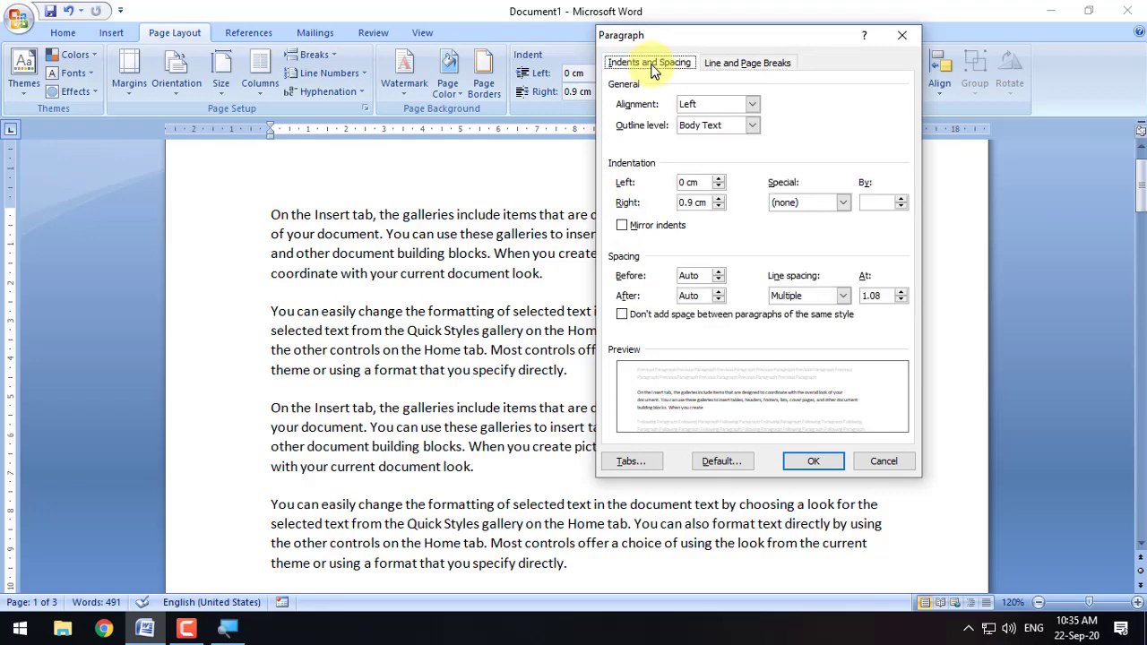
pyautogui.click(901, 37)
# Look over the available page and section breaks, and review the first paragraph's detailed paragraph settings
pyautogui.click(311, 55)
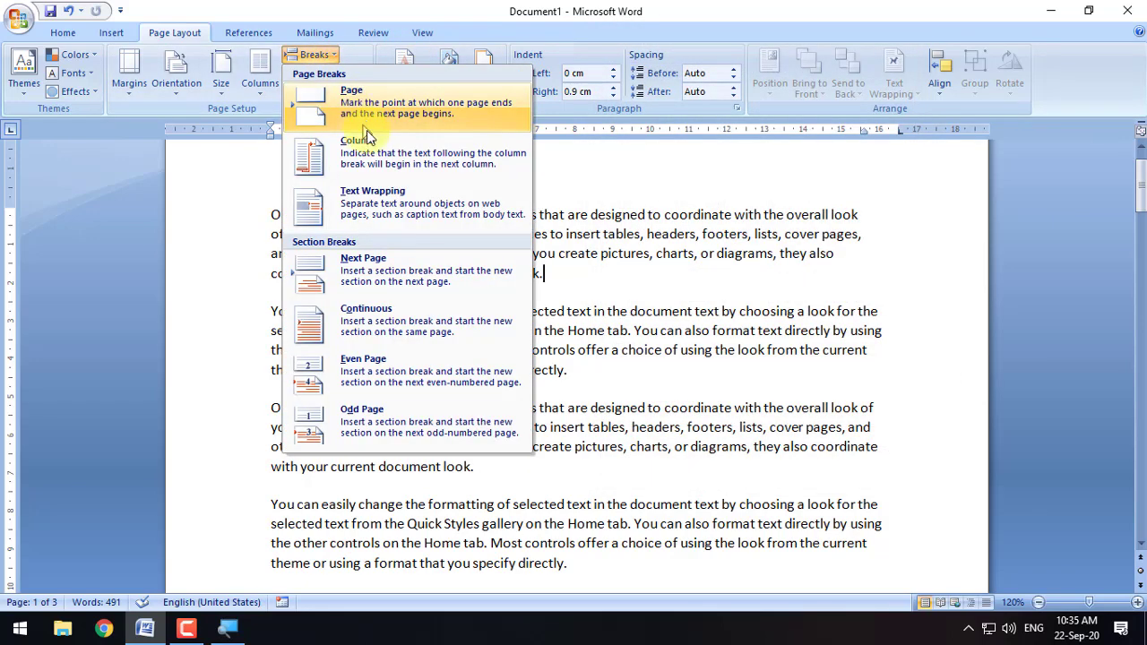
pyautogui.click(421, 7)
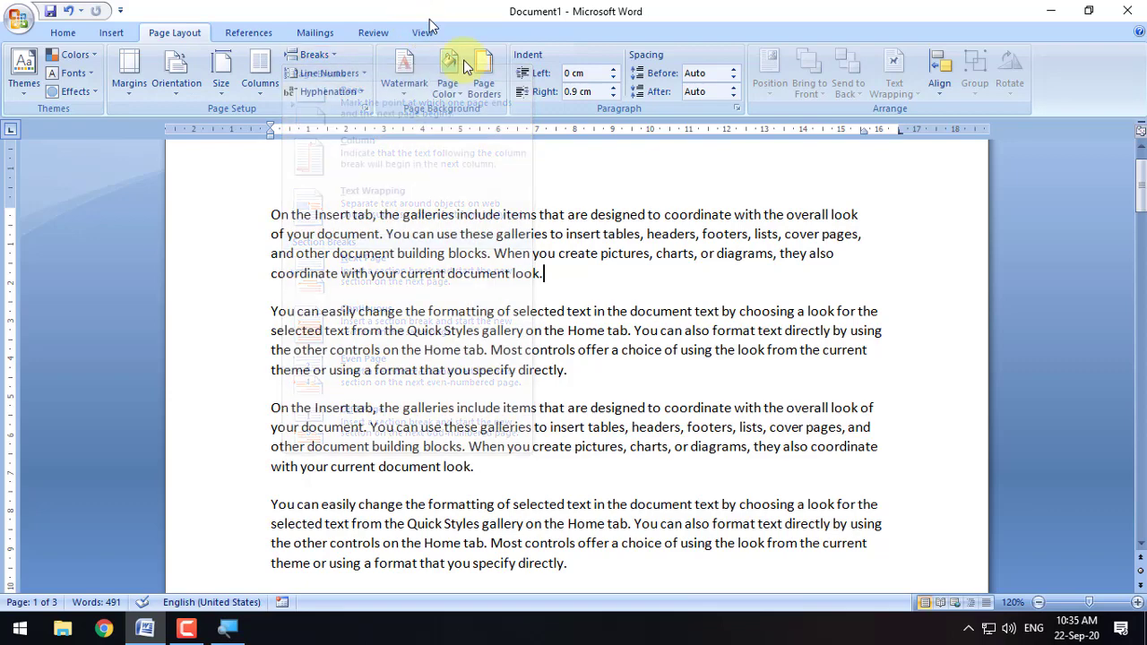
pyautogui.click(736, 108)
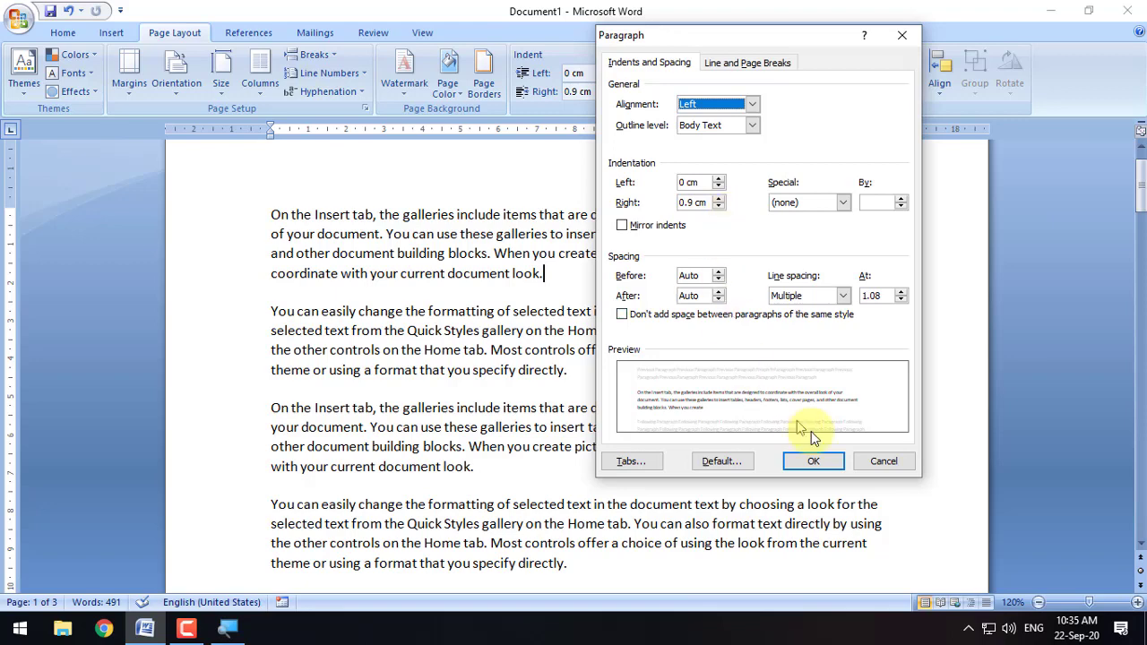
pyautogui.click(900, 35)
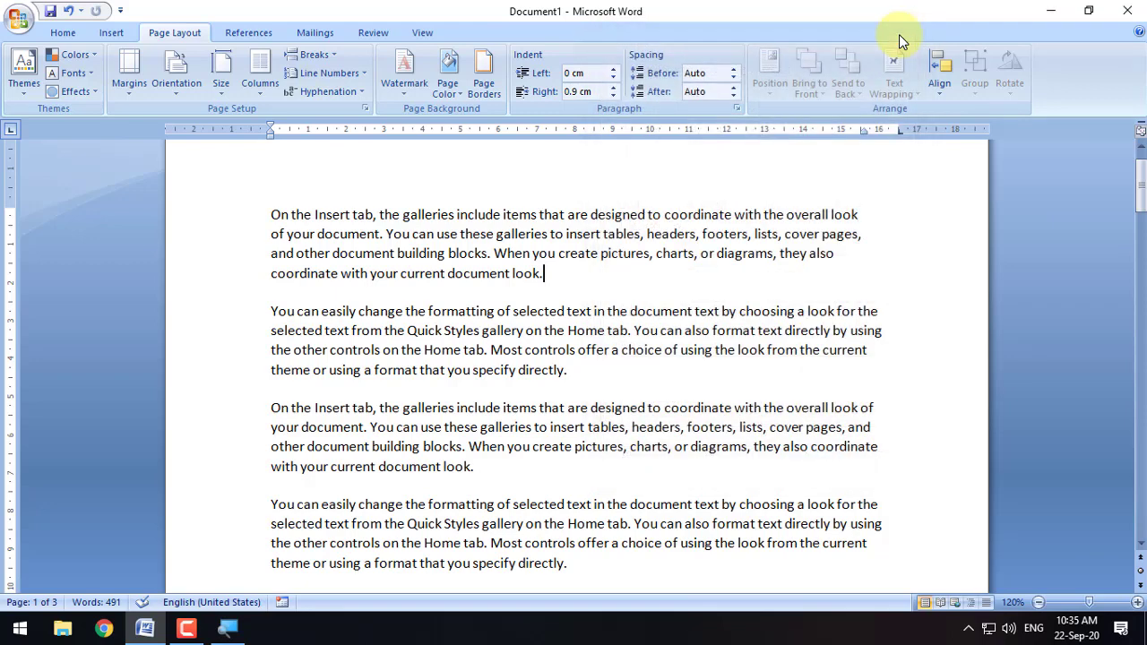
# Compare the detailed paragraph settings reached through the Home formatting commands with those reached through Page Layout
pyautogui.click(63, 33)
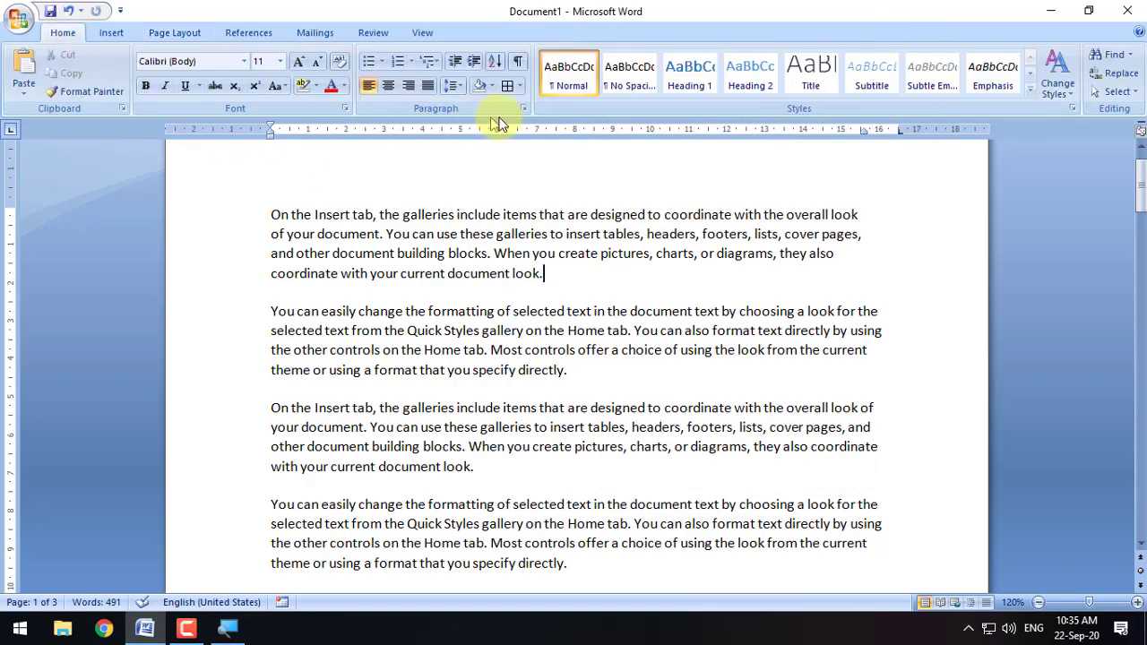
pyautogui.click(524, 109)
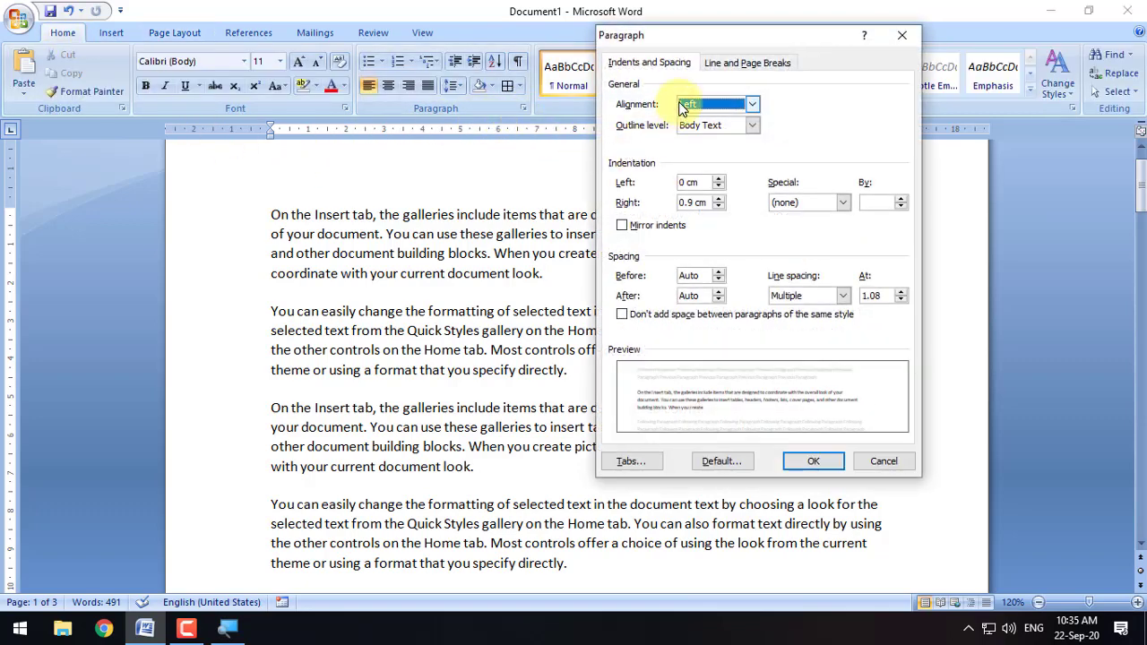
pyautogui.click(902, 35)
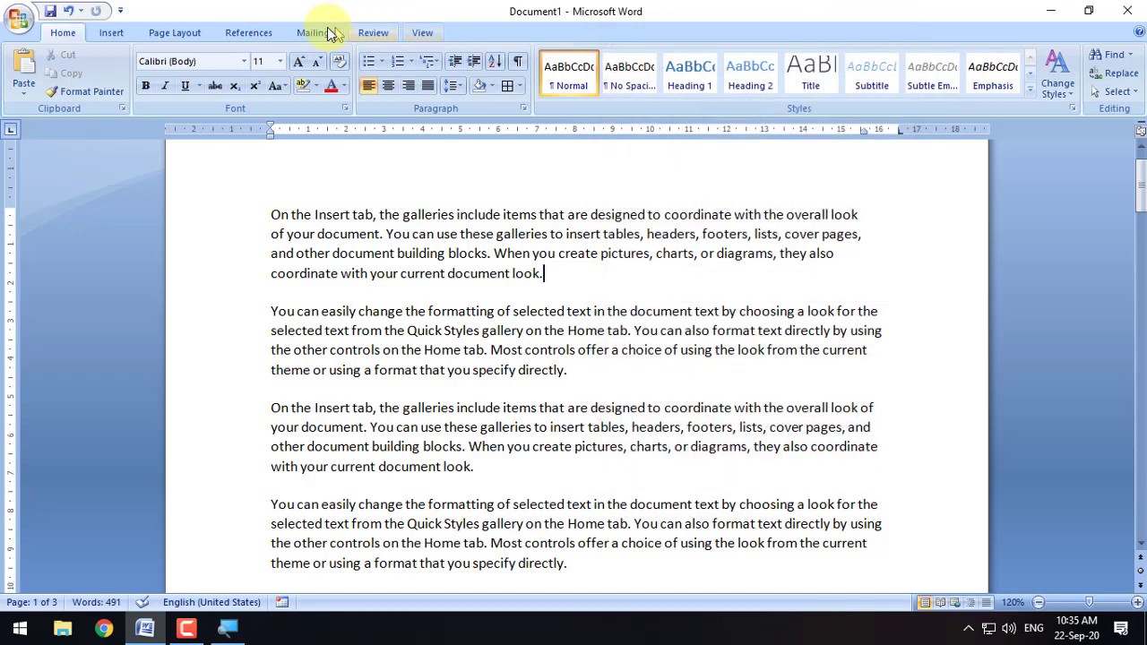
pyautogui.click(163, 33)
pyautogui.click(737, 109)
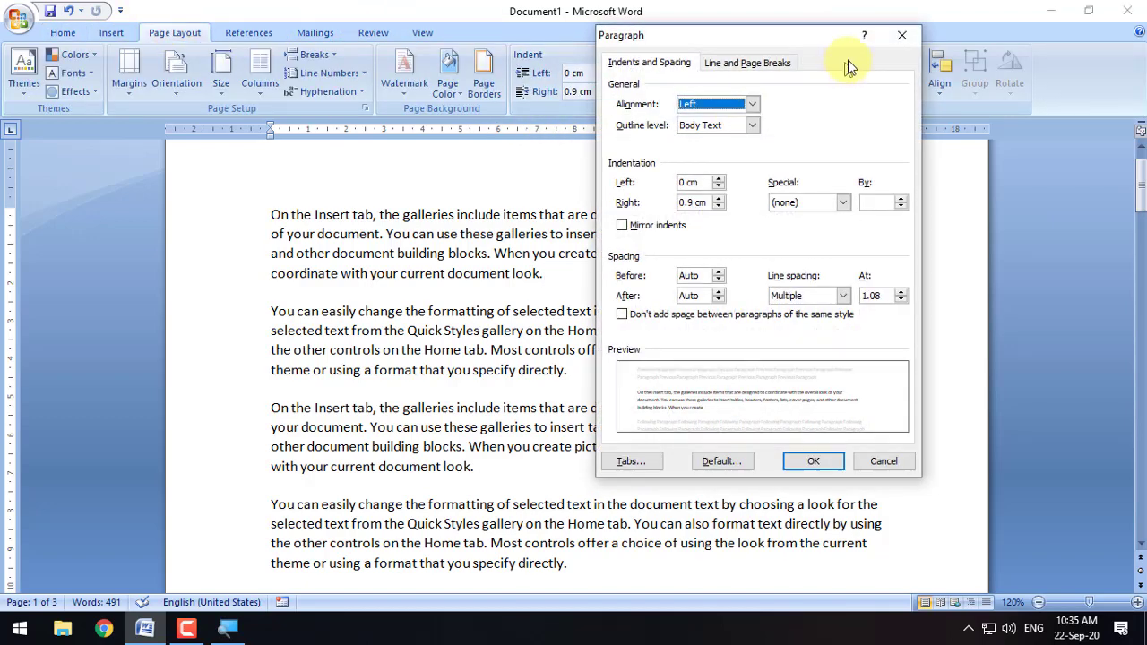
pyautogui.click(891, 34)
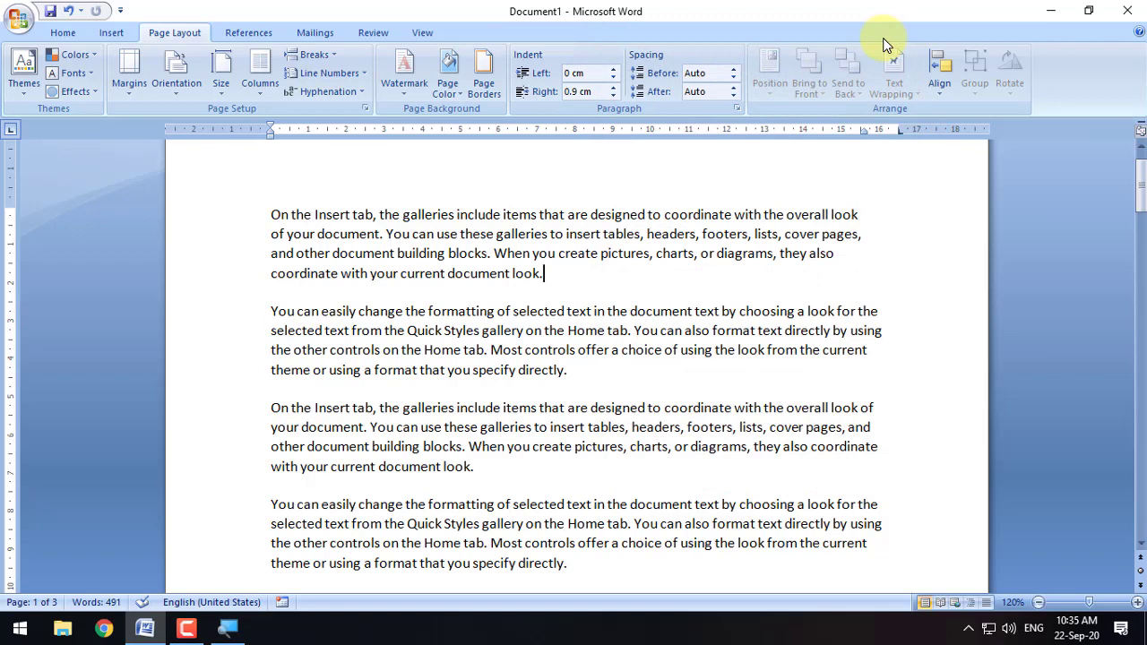
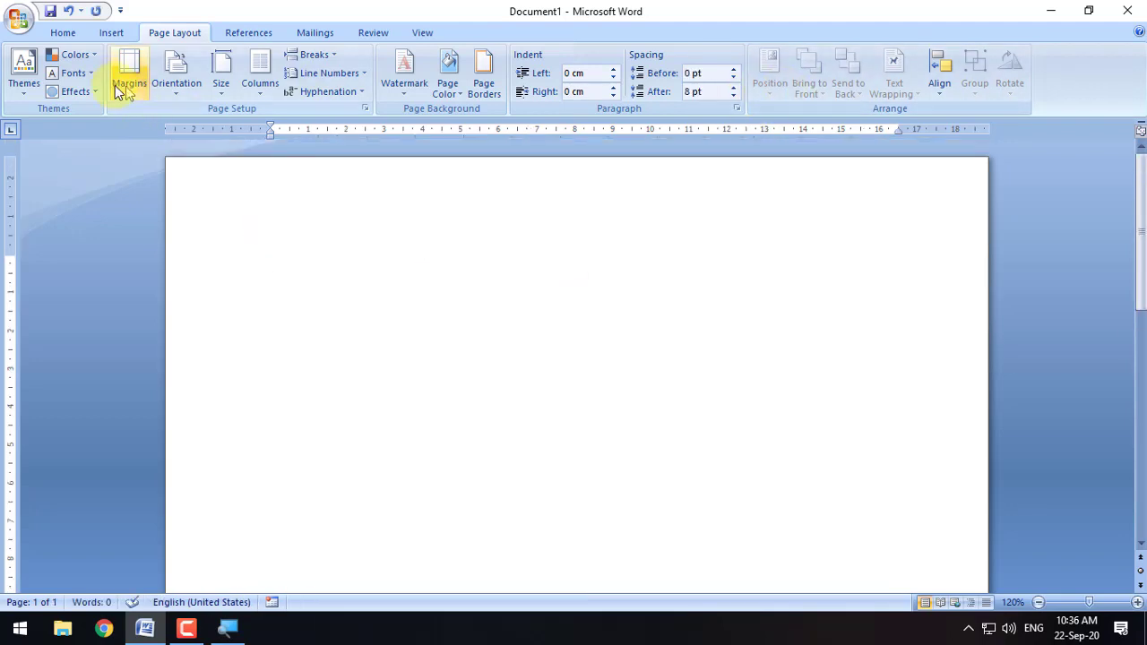
# Insert the picture 06-gettyimages-460682111_resized.jpg into the blank document and shrink it to about 8.8 cm wide and 5.5 cm high
pyautogui.click(107, 33)
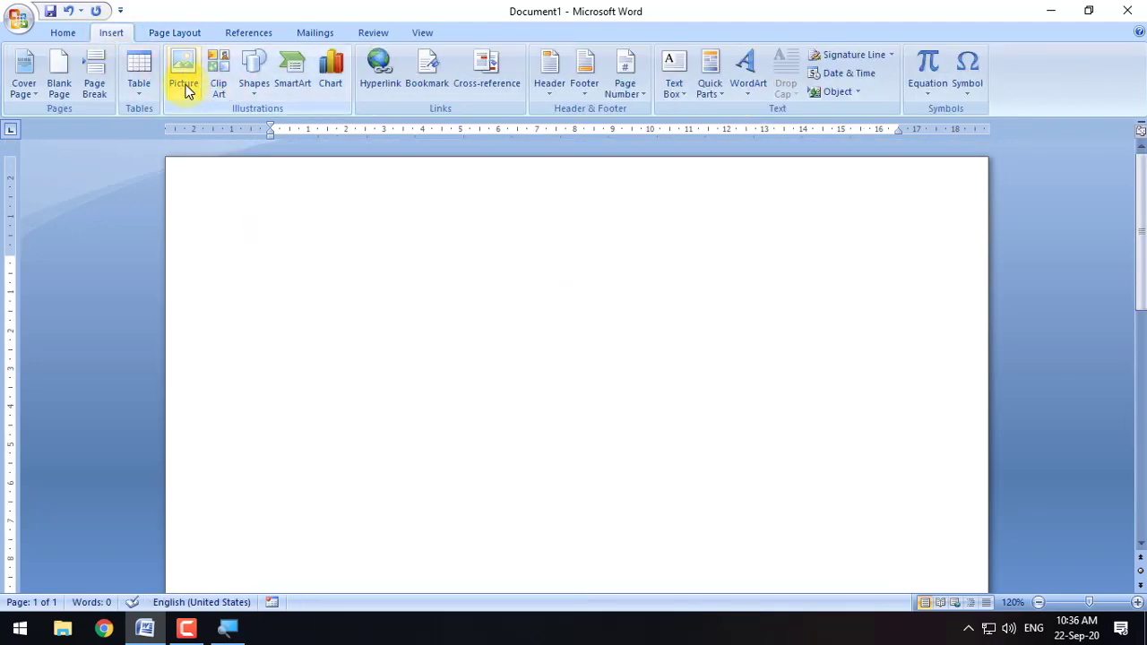
pyautogui.click(184, 81)
pyautogui.click(502, 135)
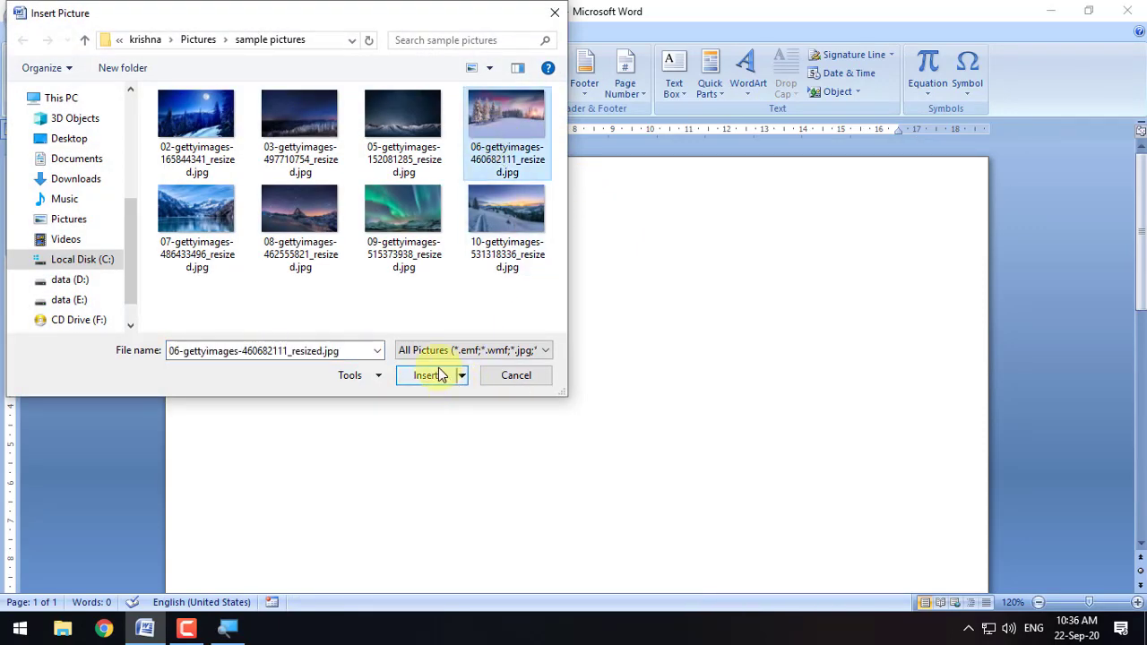
pyautogui.click(439, 375)
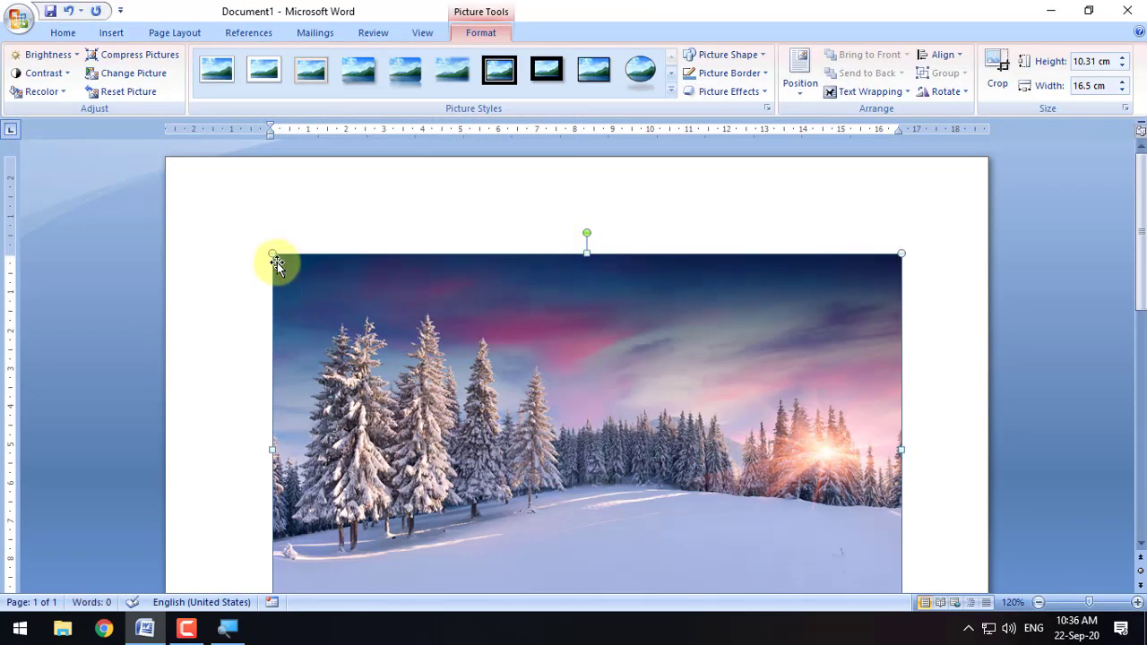
pyautogui.moveTo(271, 255); pyautogui.dragTo(628, 504)
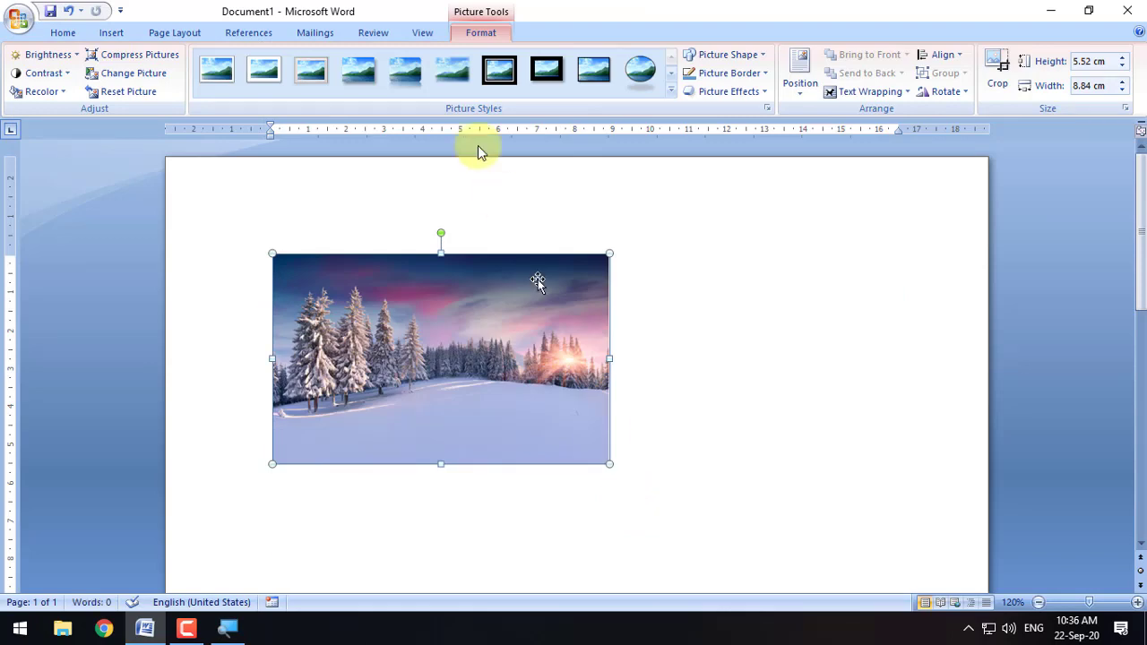
# Examine the position and arrangement options available for the snowy forest picture
pyautogui.click(182, 33)
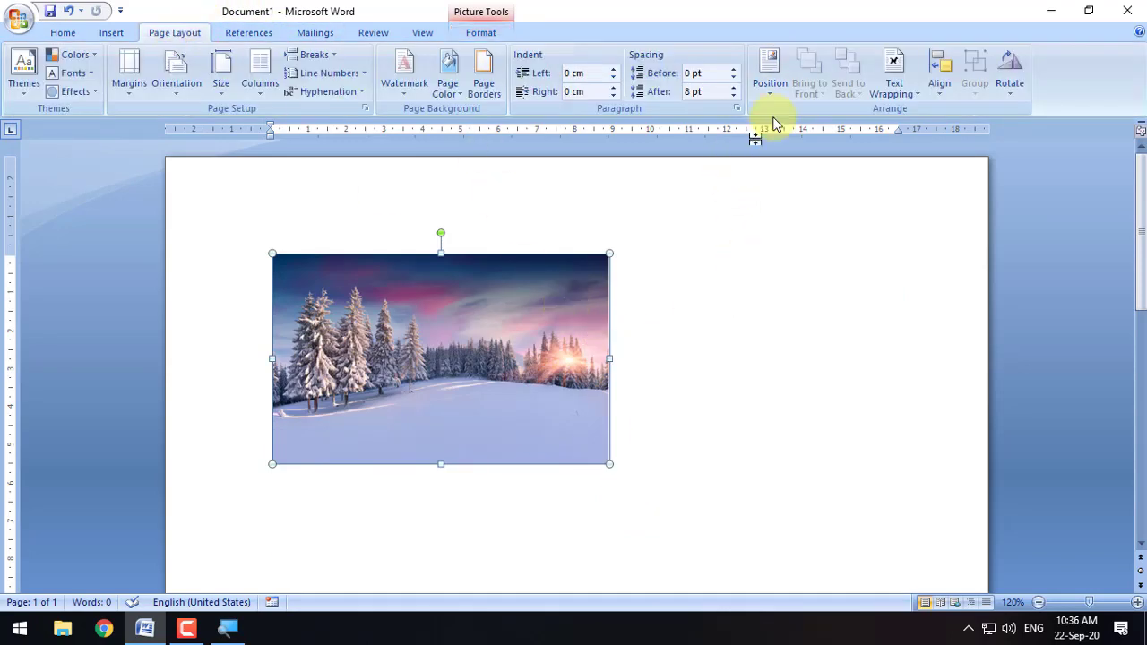
pyautogui.click(776, 85)
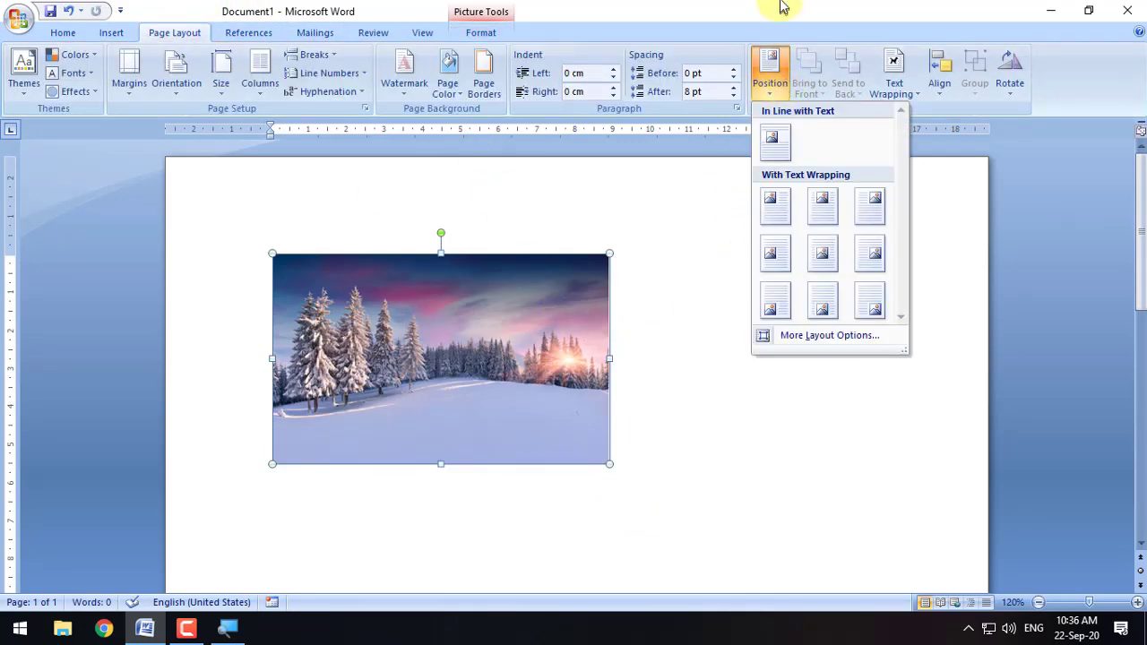
pyautogui.click(802, 64)
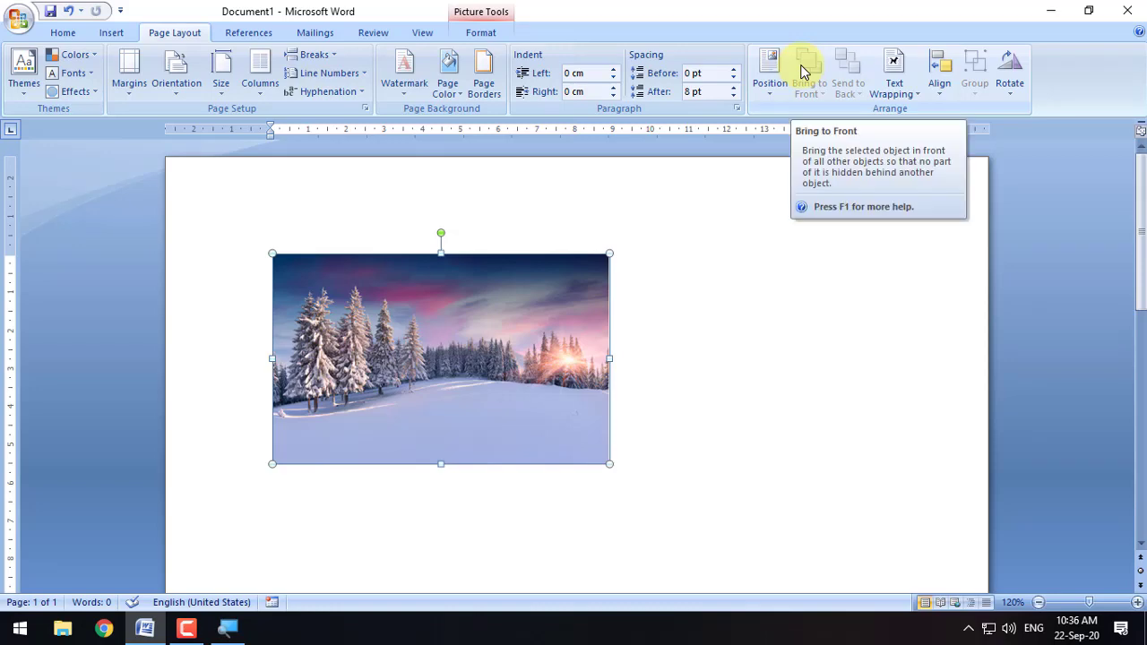
# Insert 05-gettyimages-152081285_resized.jpg in place of the snowy forest picture and shrink it to about 6.3 cm wide and 3.9 cm high
pyautogui.click(112, 35)
pyautogui.click(182, 77)
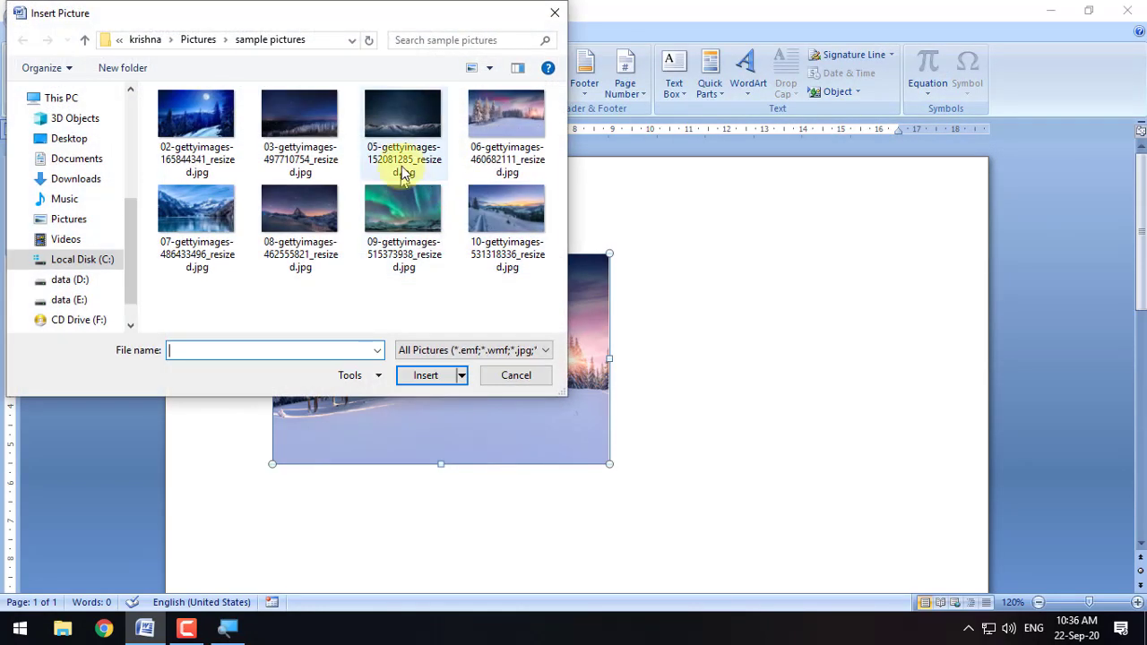
pyautogui.click(417, 148)
pyautogui.click(428, 377)
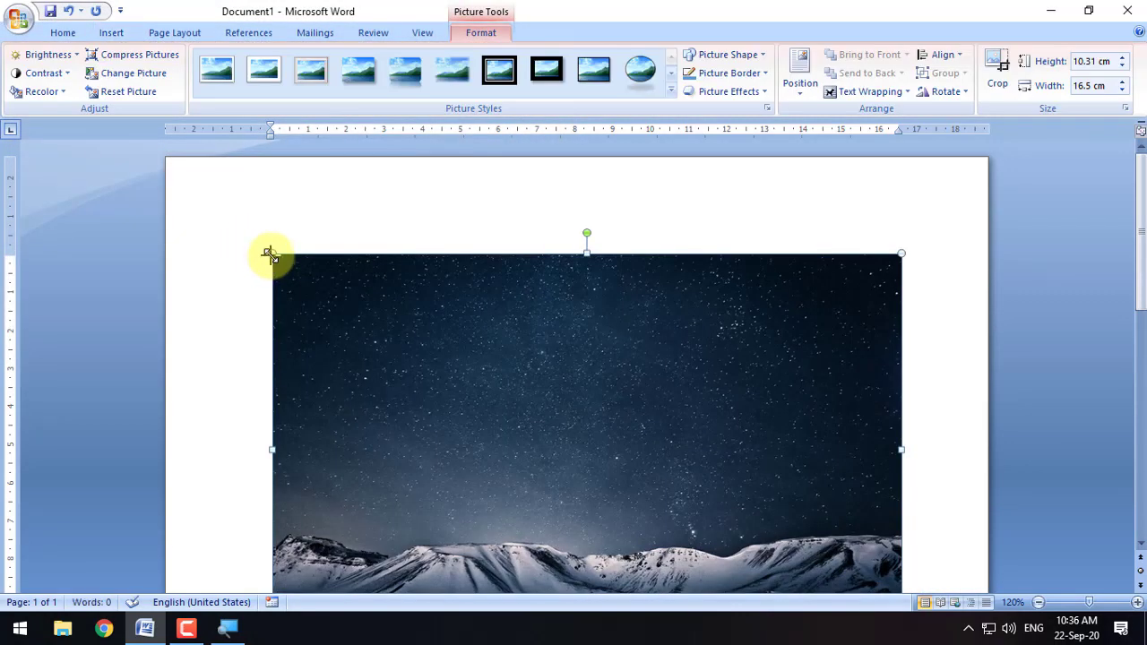
pyautogui.moveTo(271, 255); pyautogui.dragTo(709, 526)
pyautogui.moveTo(651, 329); pyautogui.dragTo(645, 325)
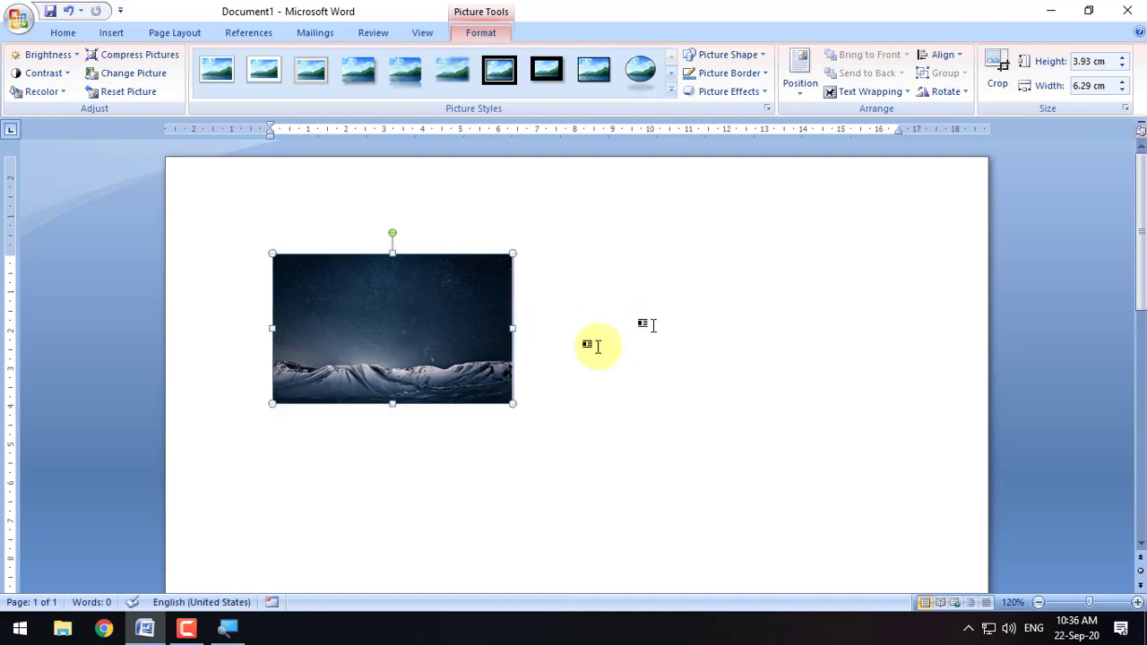